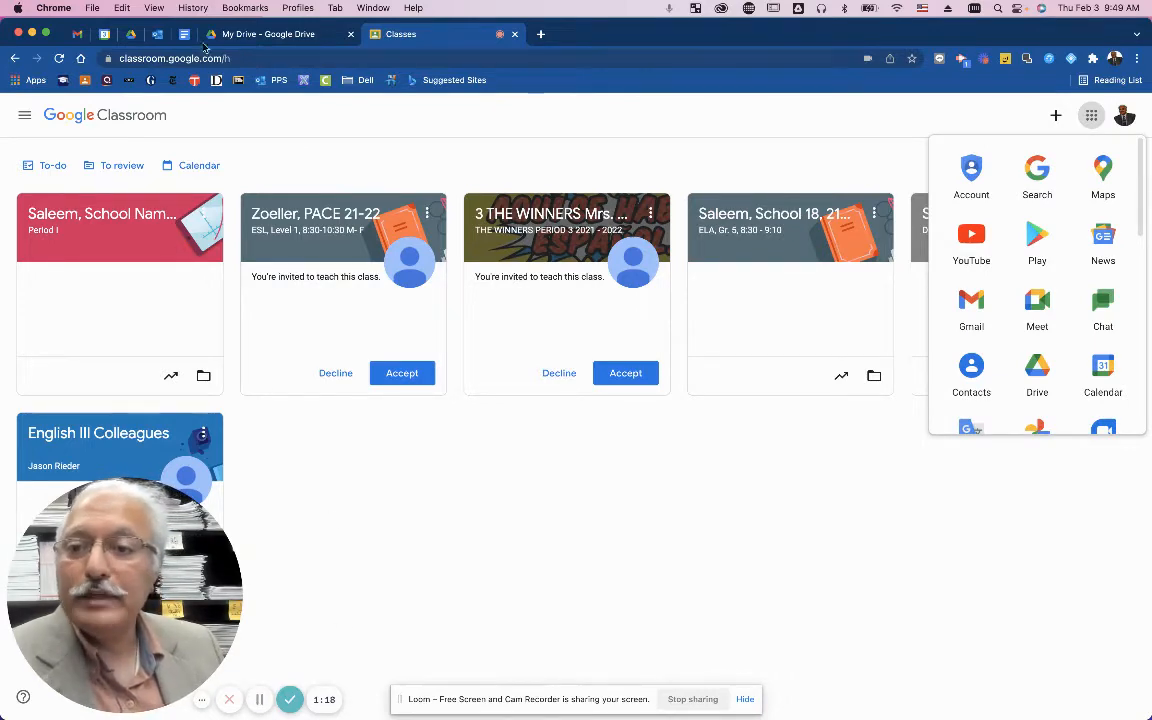
# Find the ELA 21-22 Portfolio Documents--Links email in Outlook and follow its shared document link.
pyautogui.click(159, 37)
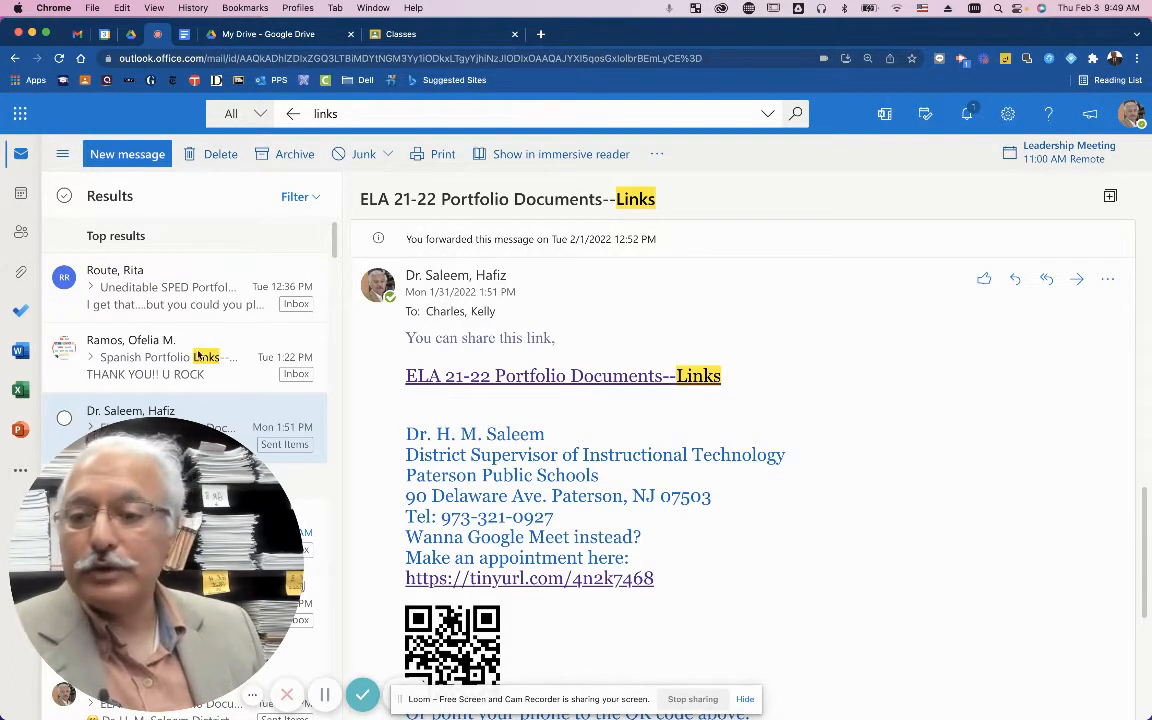
pyautogui.click(132, 340)
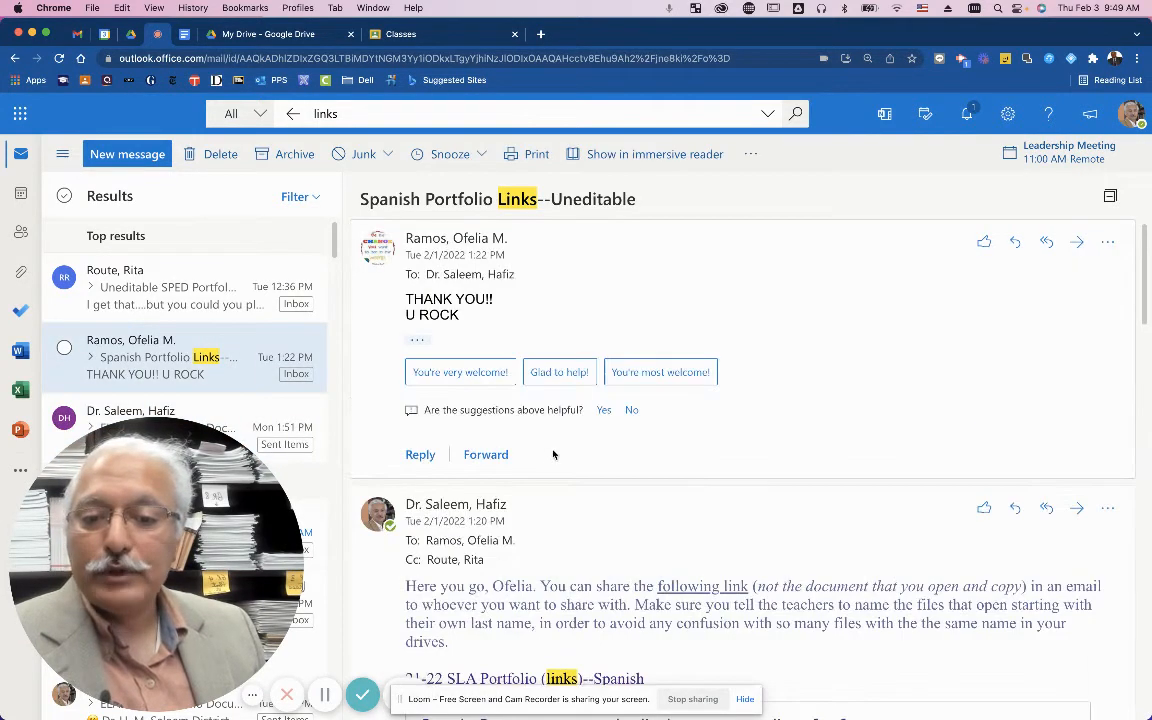
pyautogui.scroll(-5, 556, 466)
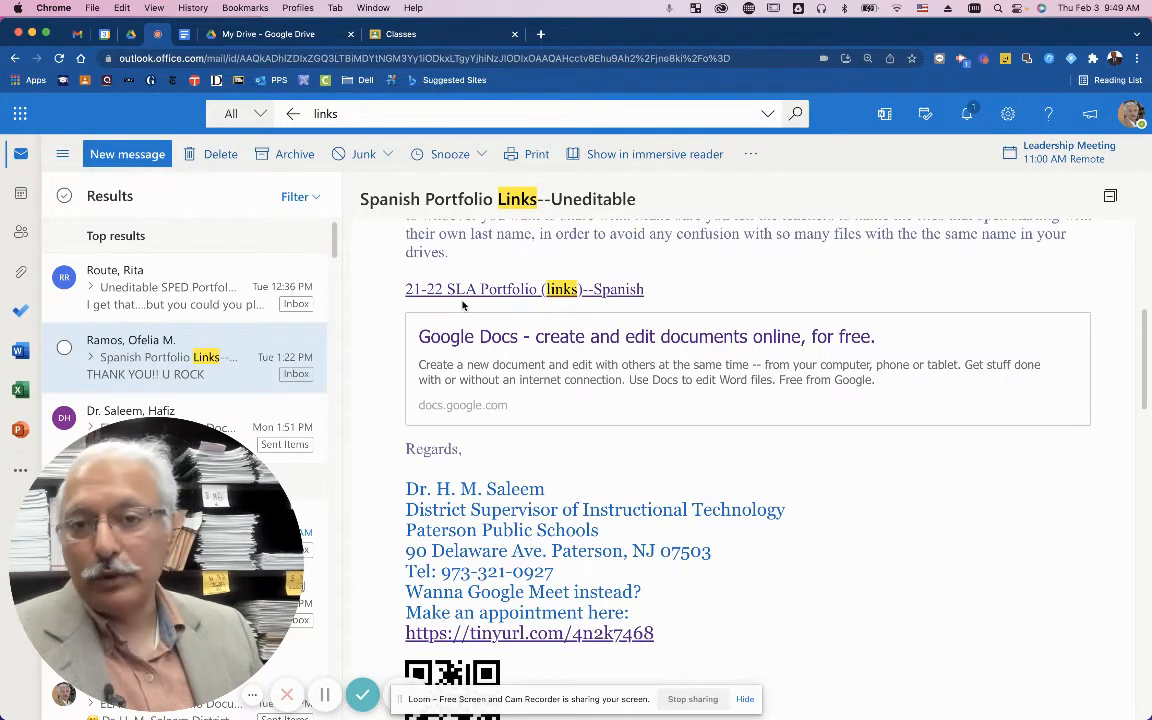
pyautogui.click(325, 693)
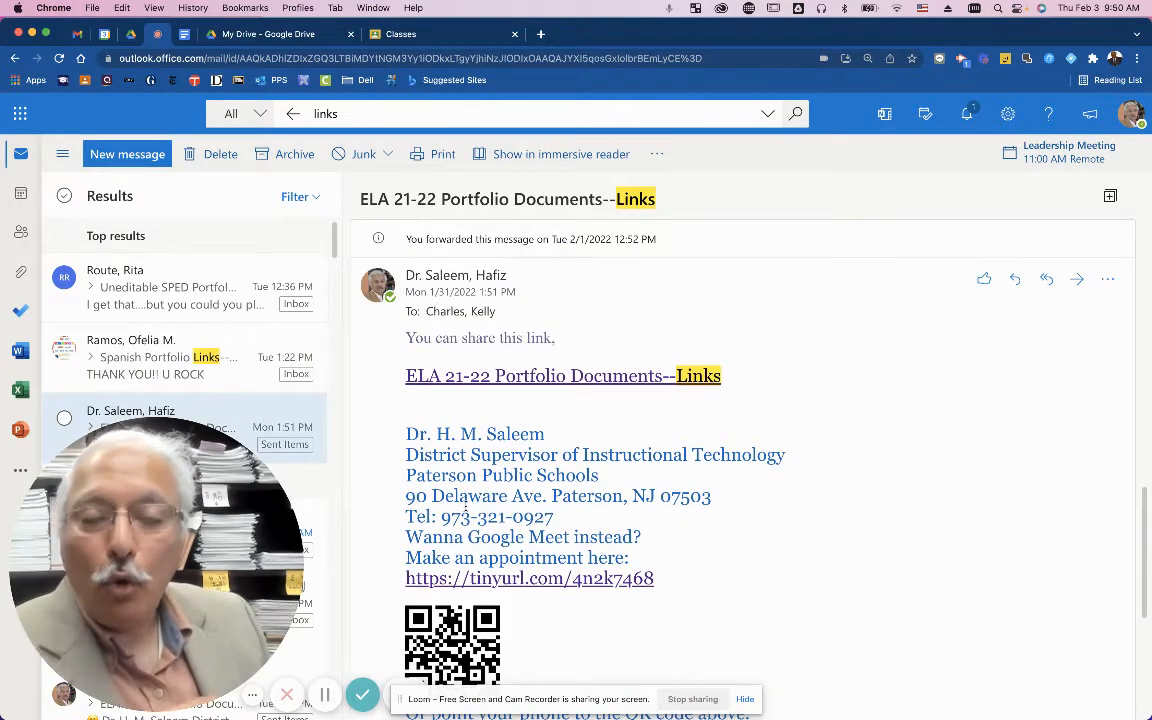
pyautogui.click(557, 378)
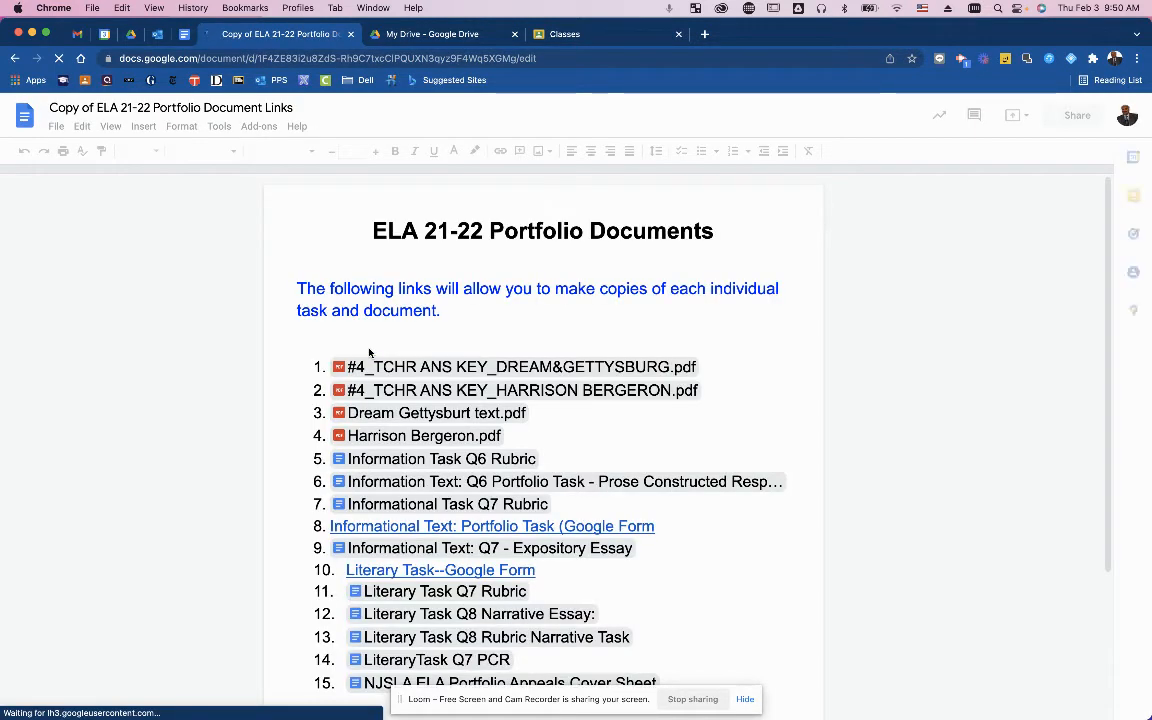
# In Copy of ELA 21-22 Portfolio Document Links, click into the heading and preview the item 1 file chip.
pyautogui.click(374, 231)
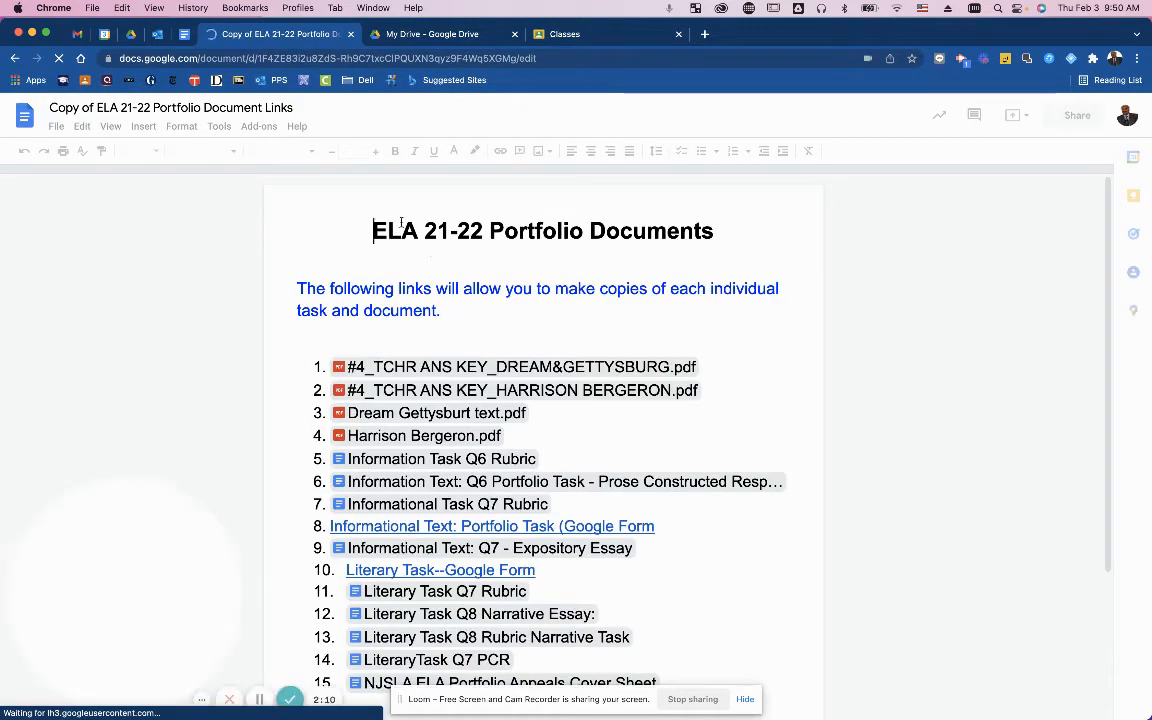
pyautogui.moveTo(406, 230); pyautogui.dragTo(419, 232)
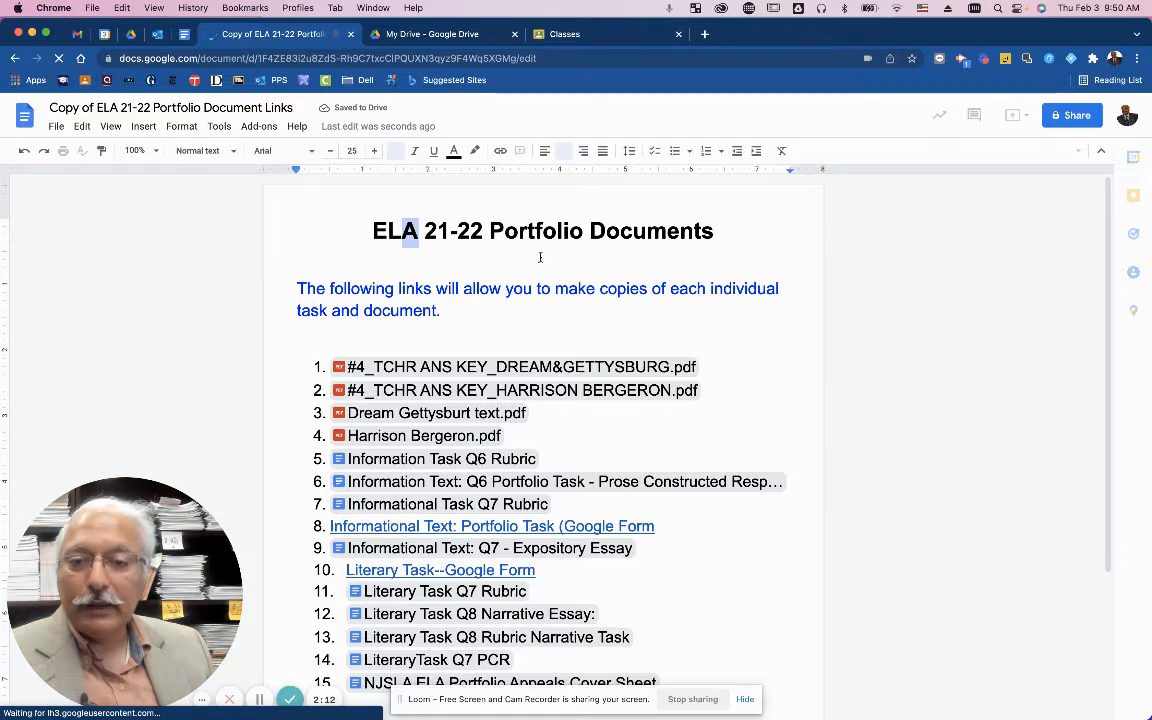
pyautogui.click(582, 234)
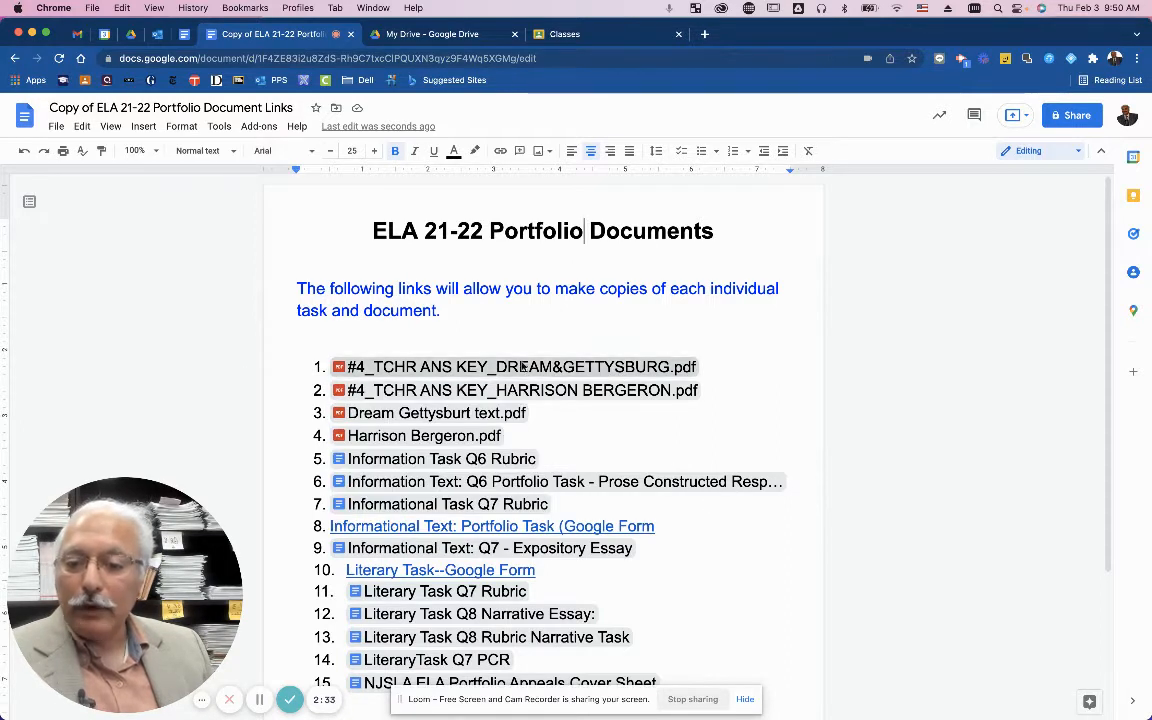
pyautogui.moveTo(522, 368)
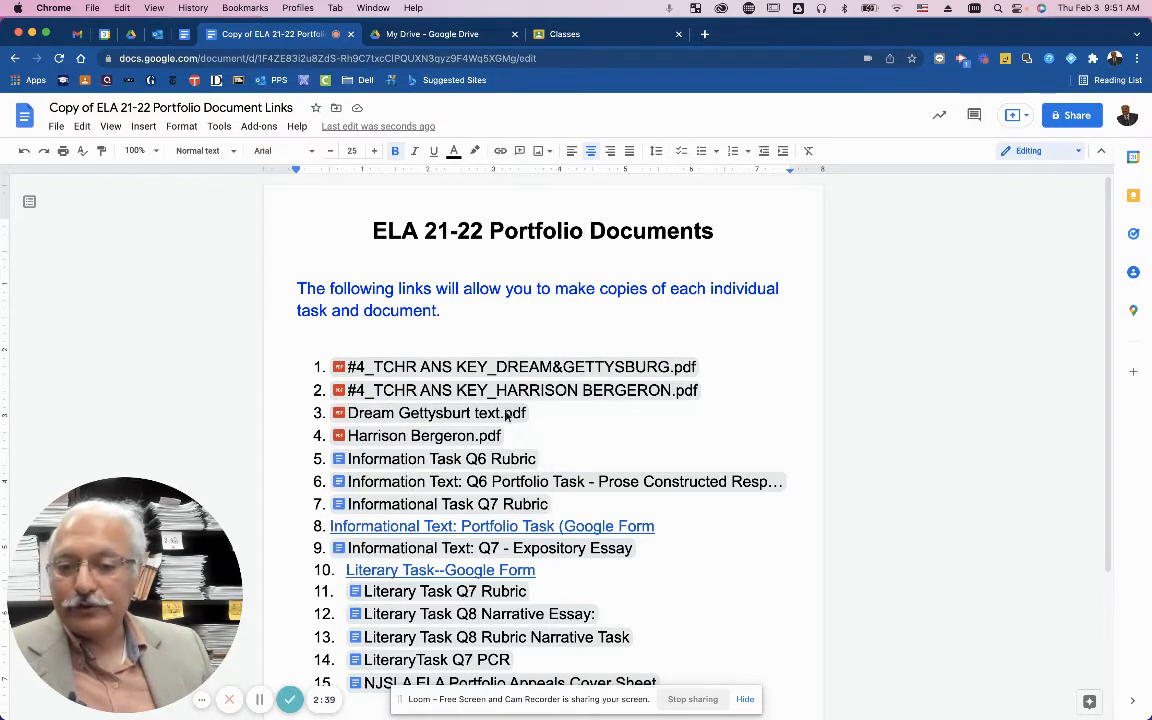
pyautogui.moveTo(465, 364)
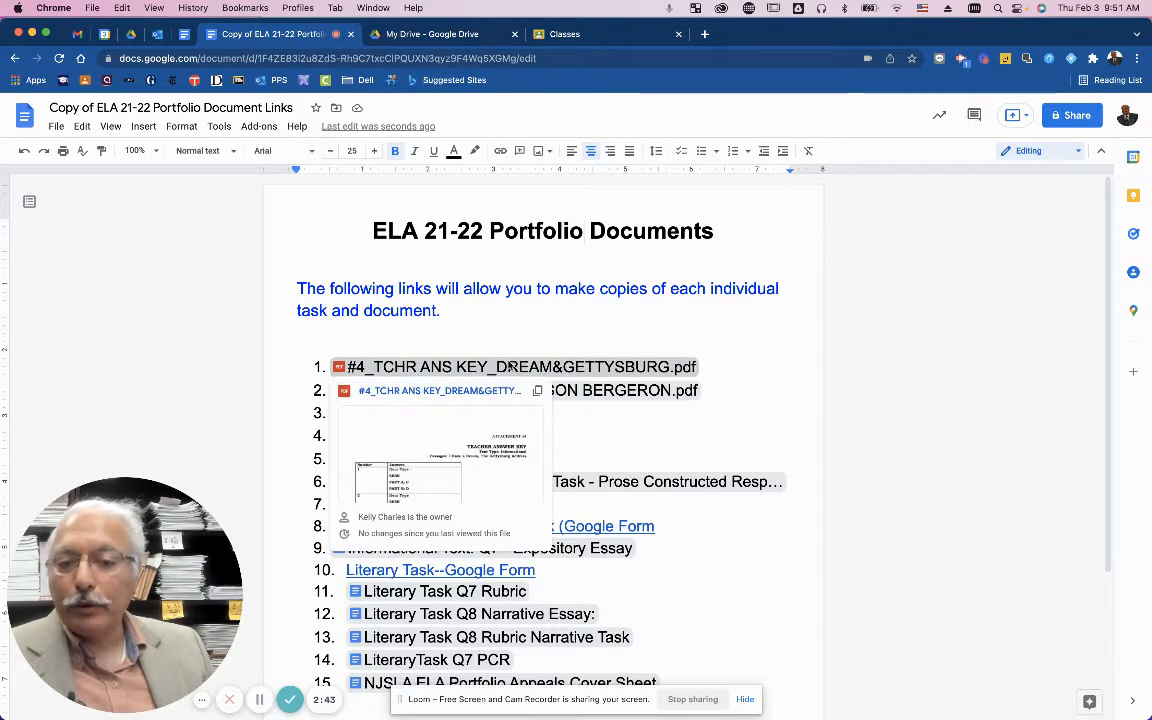
# Open the #4_TCHR ANS KEY_DREAM&GETTYSBURG.pdf answer key in Drive, then return to the links document.
pyautogui.click(470, 393)
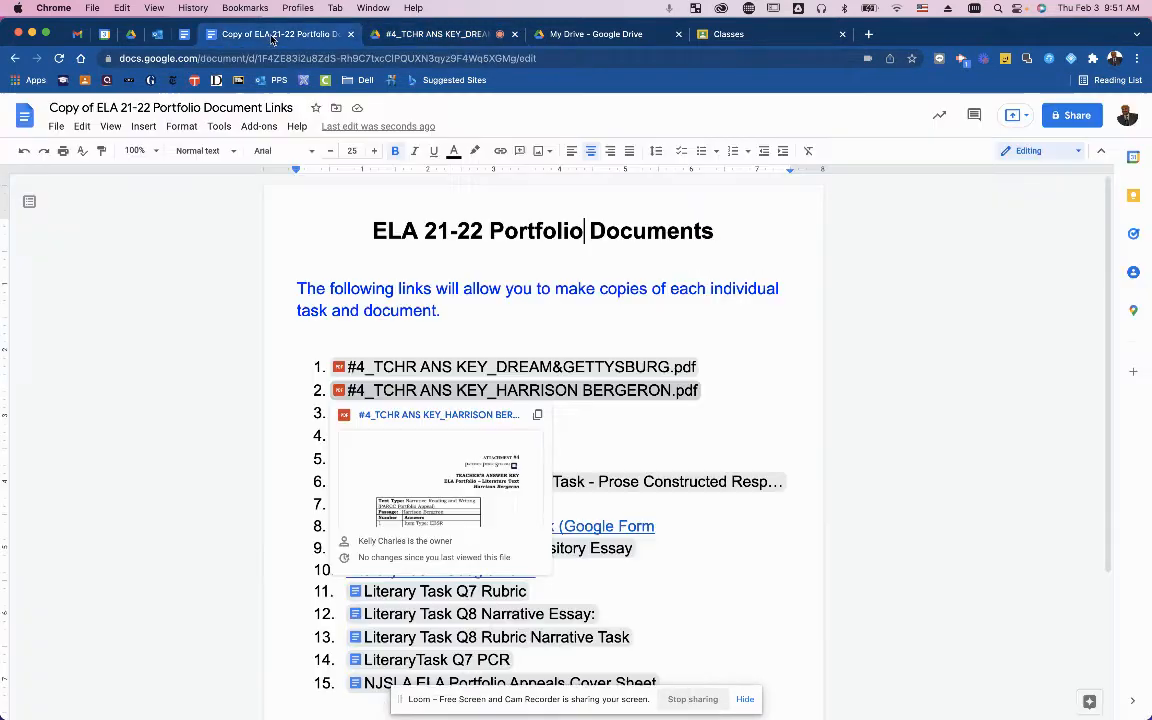
pyautogui.click(247, 34)
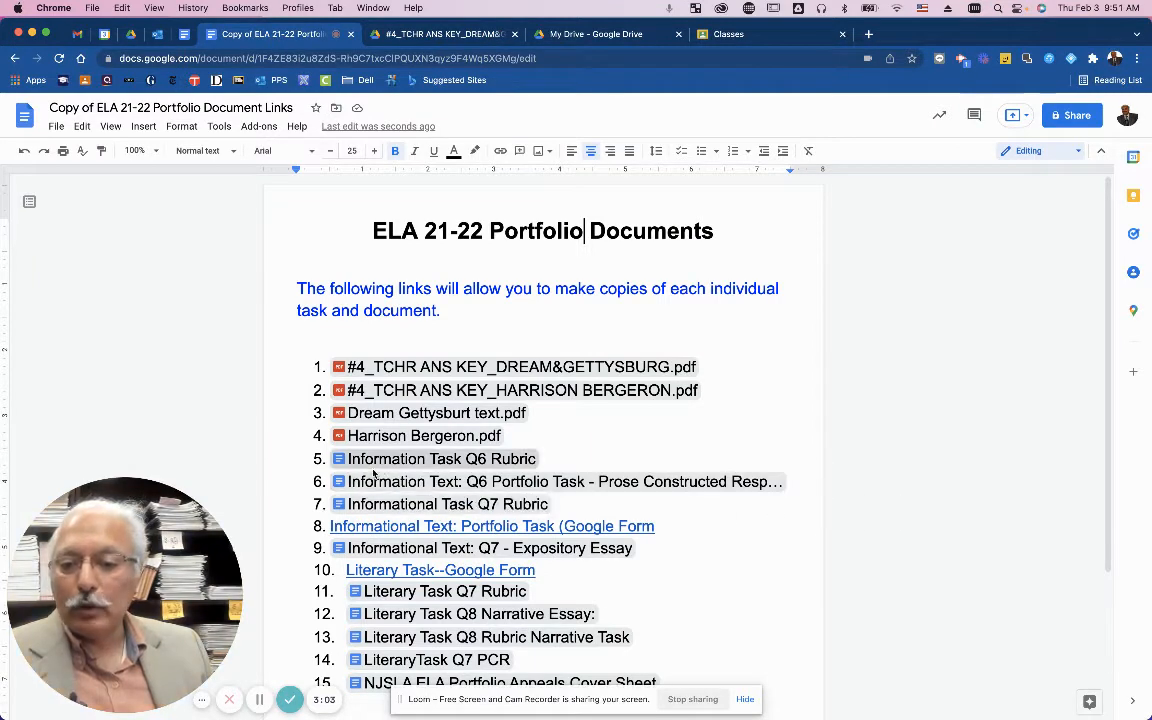
pyautogui.moveTo(340, 462)
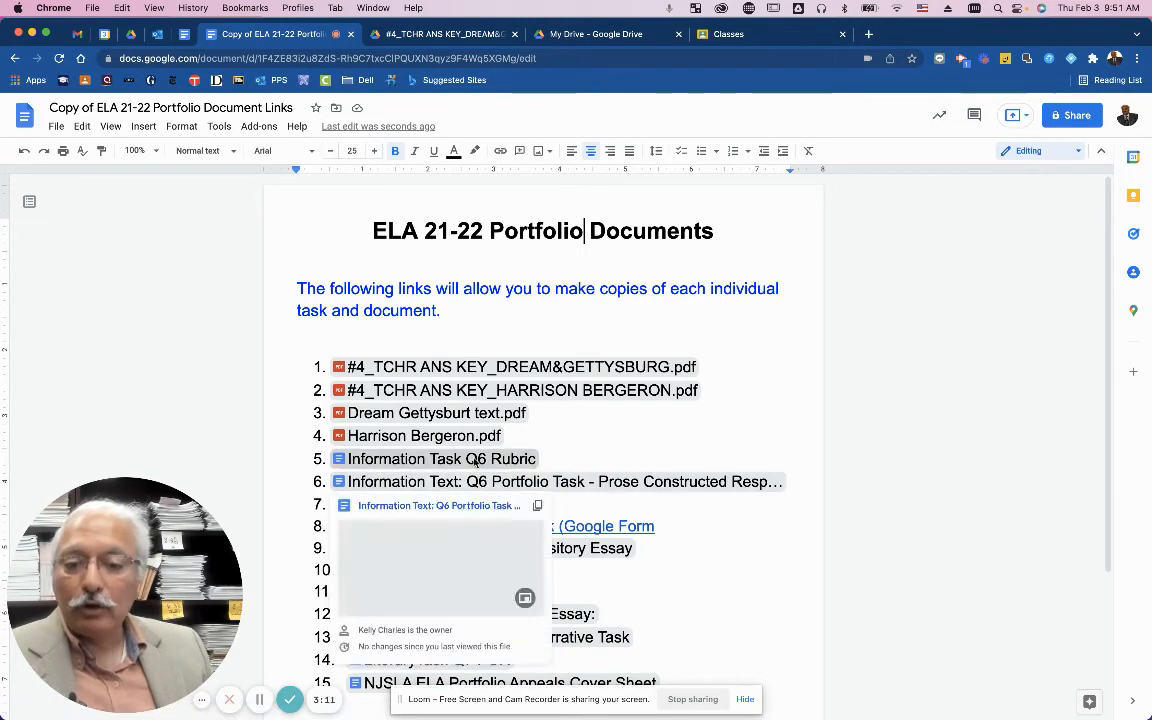
pyautogui.moveTo(473, 462)
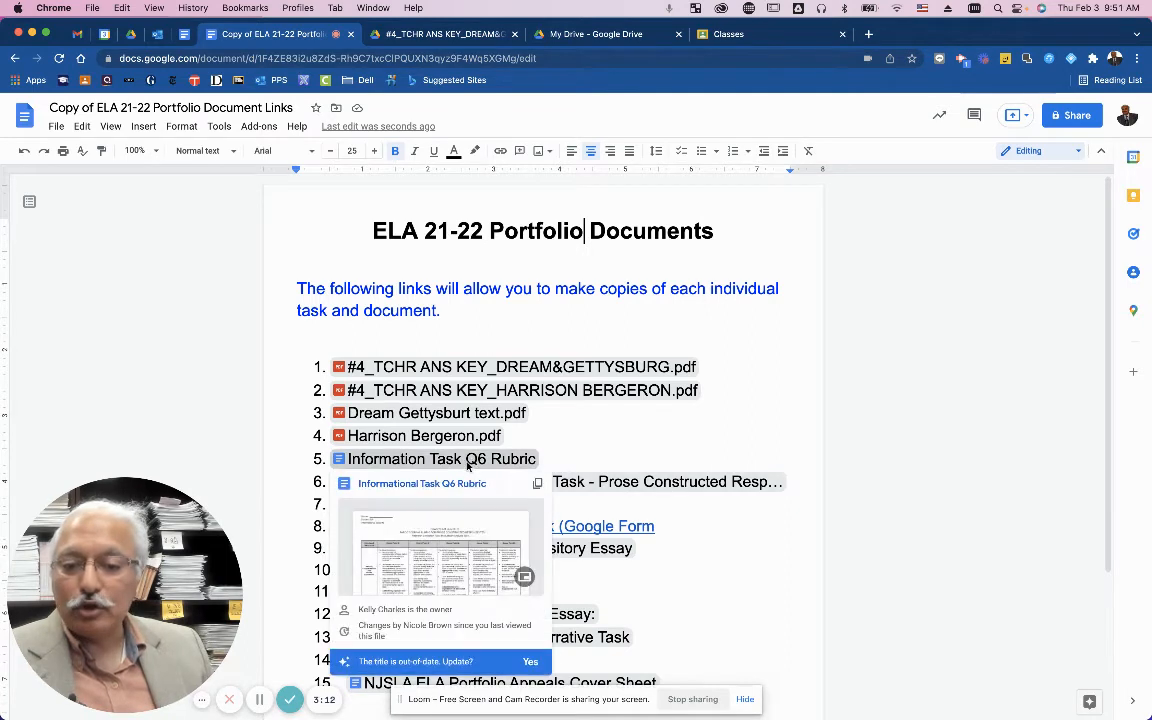
# Make a personal copy of the Informational Task Q6 Rubric and return to the links document.
pyautogui.click(417, 486)
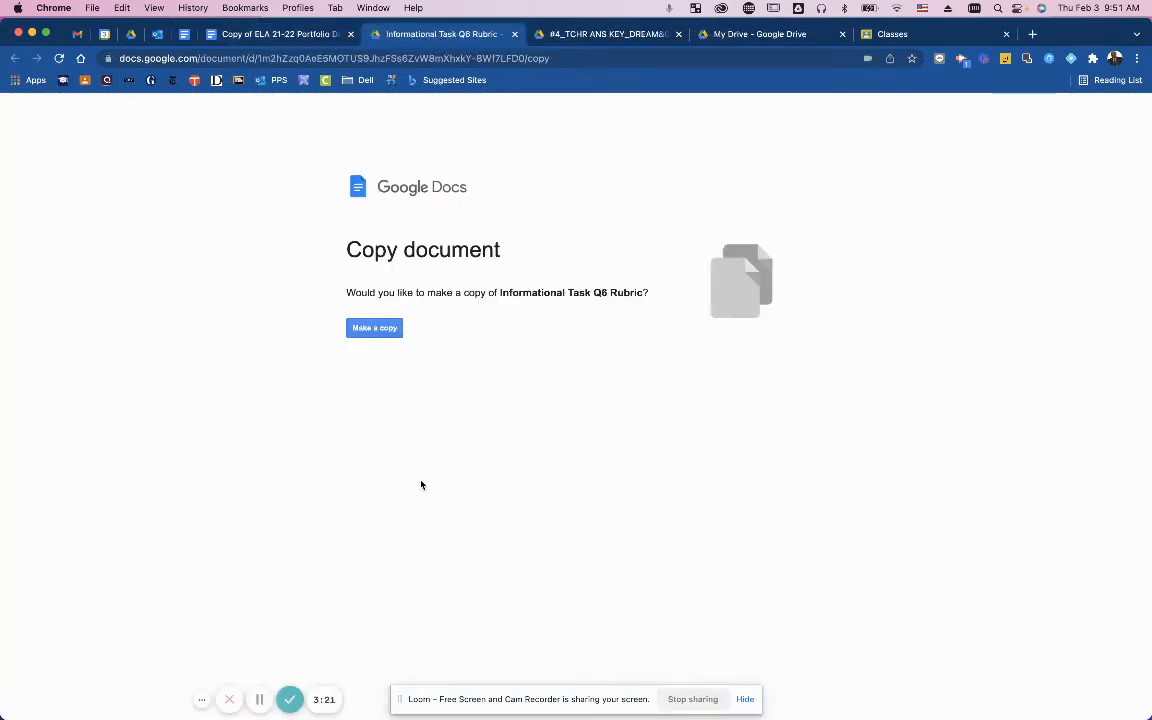
pyautogui.click(375, 328)
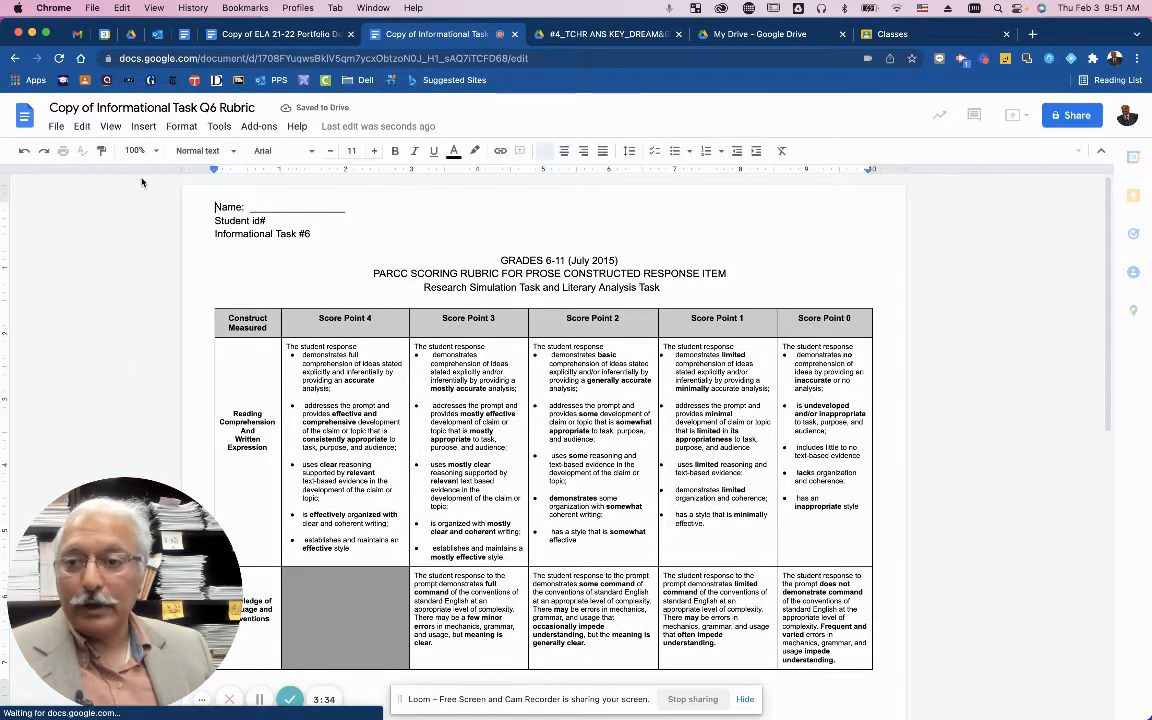
pyautogui.click(241, 38)
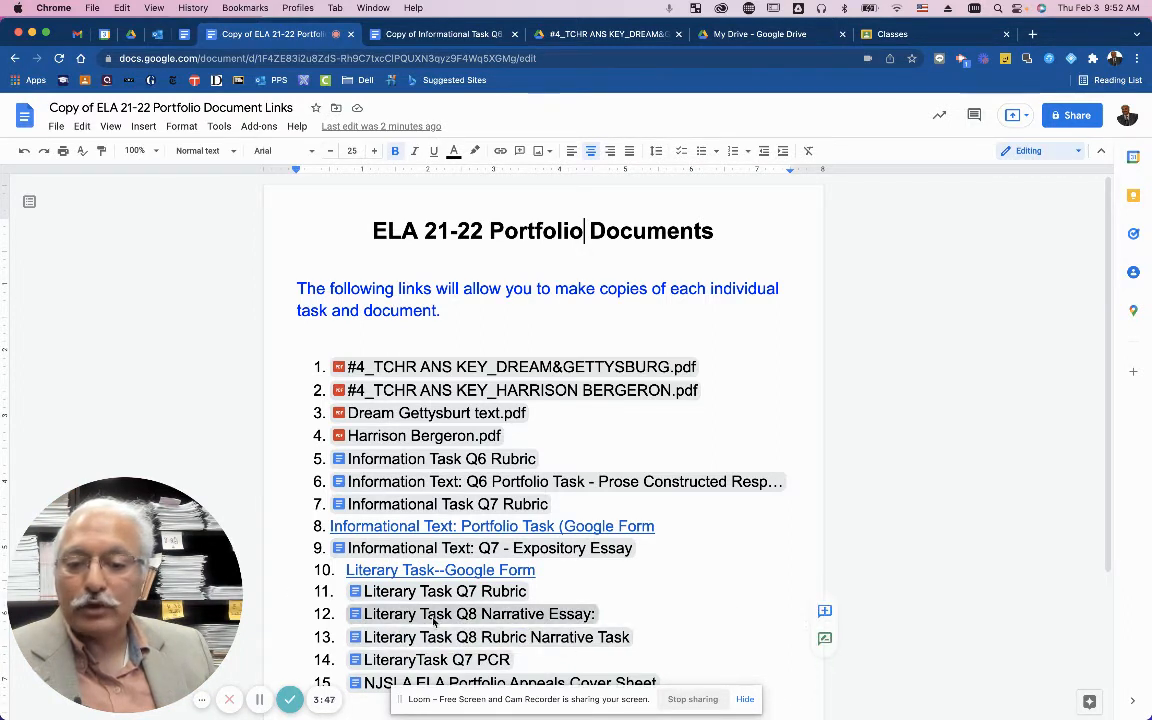
# Copy the Literary Task Q8 Narrative Essay and replace its 'Copy of' title prefix with the teacher's surname.
pyautogui.moveTo(434, 619)
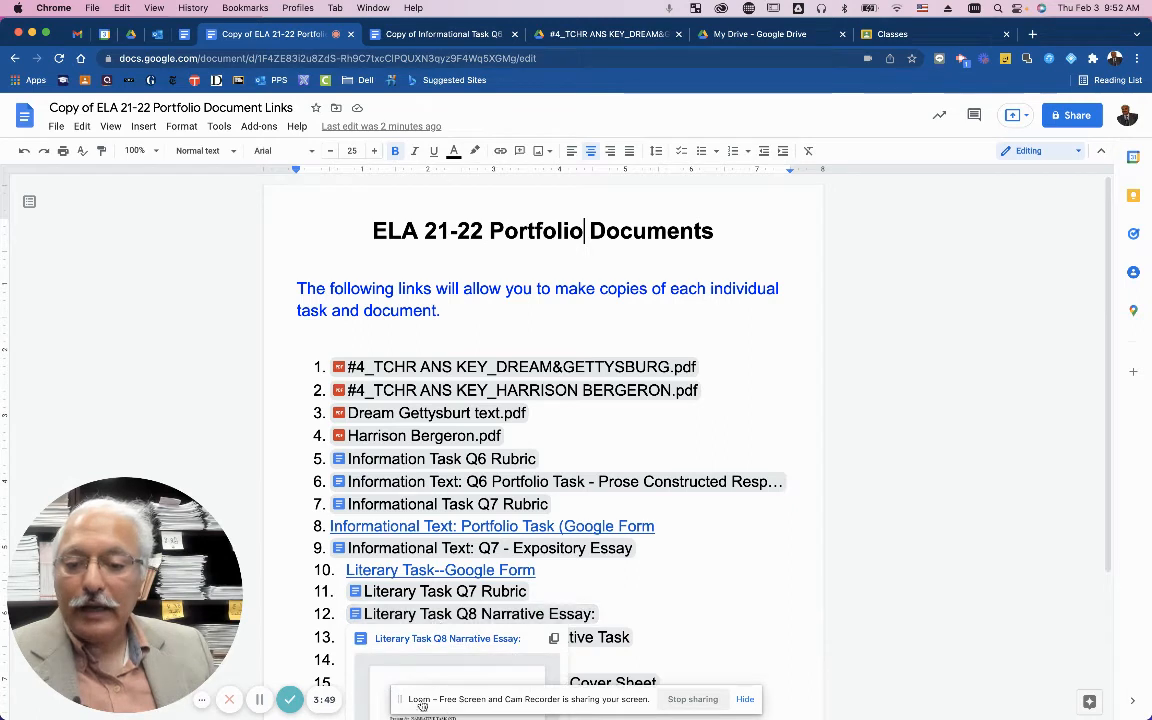
pyautogui.click(412, 640)
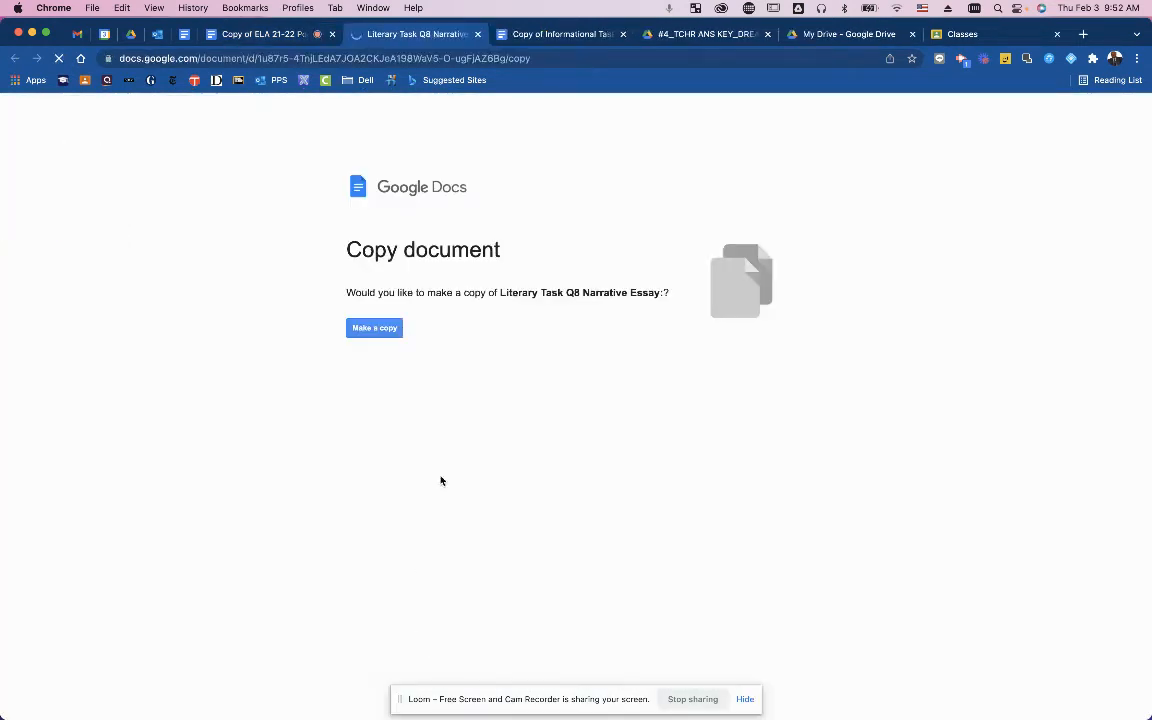
pyautogui.click(376, 330)
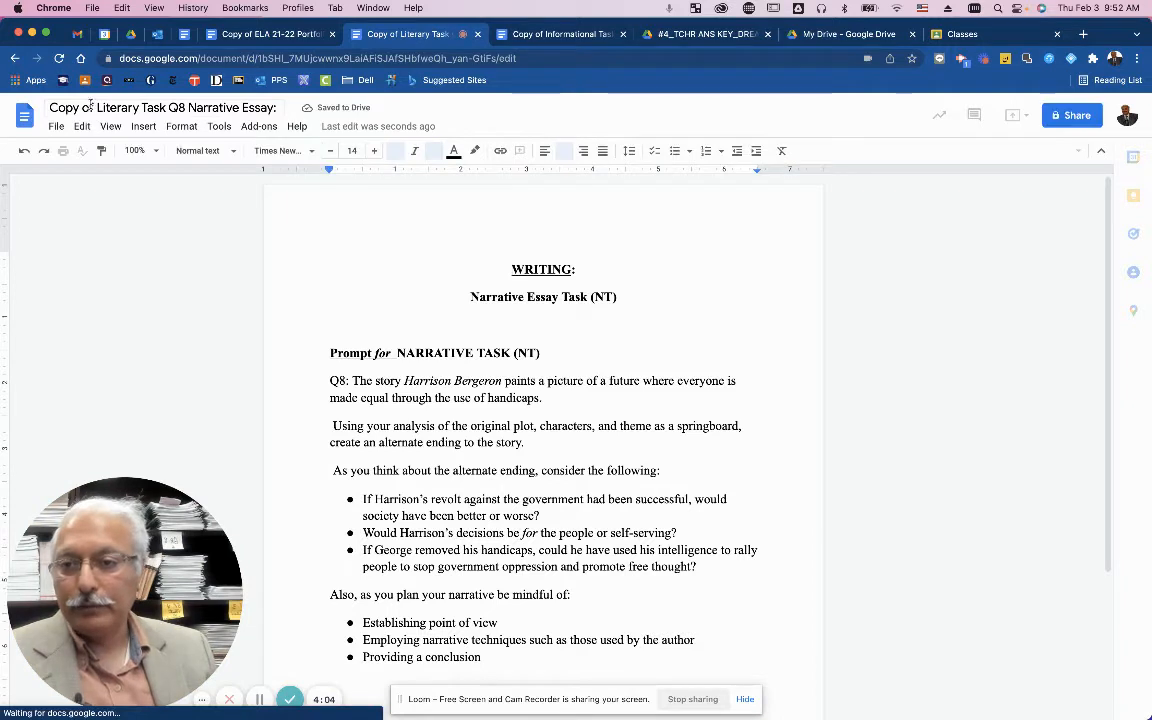
pyautogui.moveTo(77, 105); pyautogui.dragTo(45, 108)
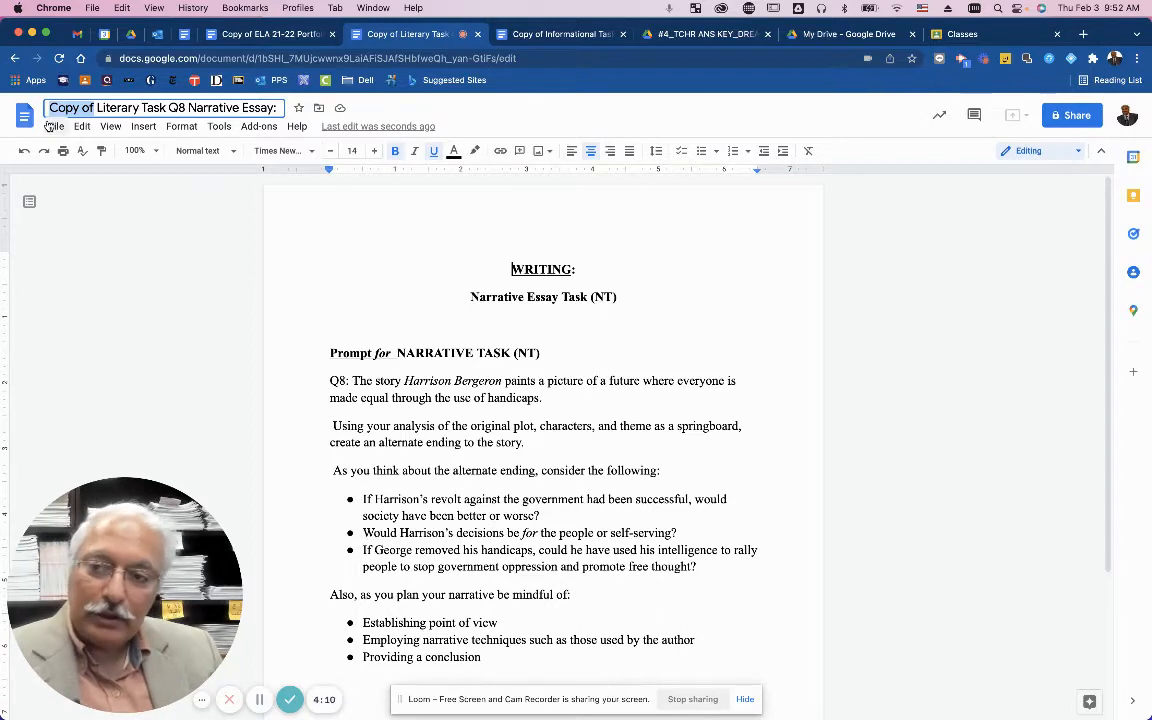
pyautogui.write('Sal')
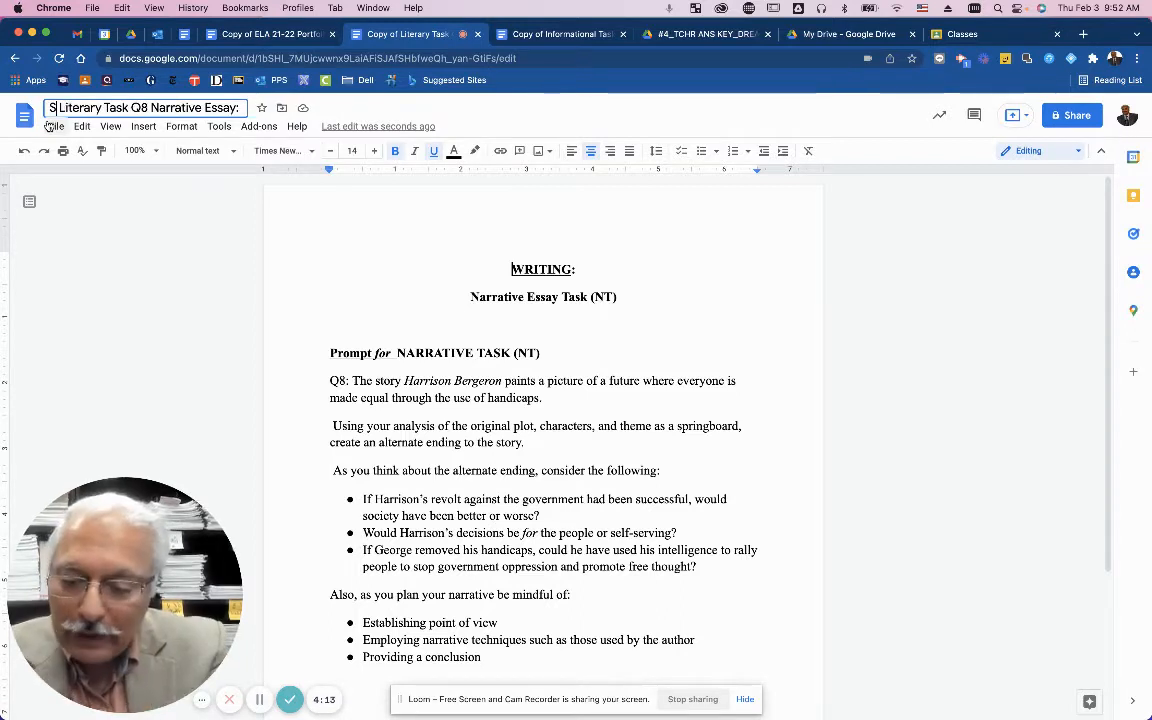
pyautogui.write('eem')
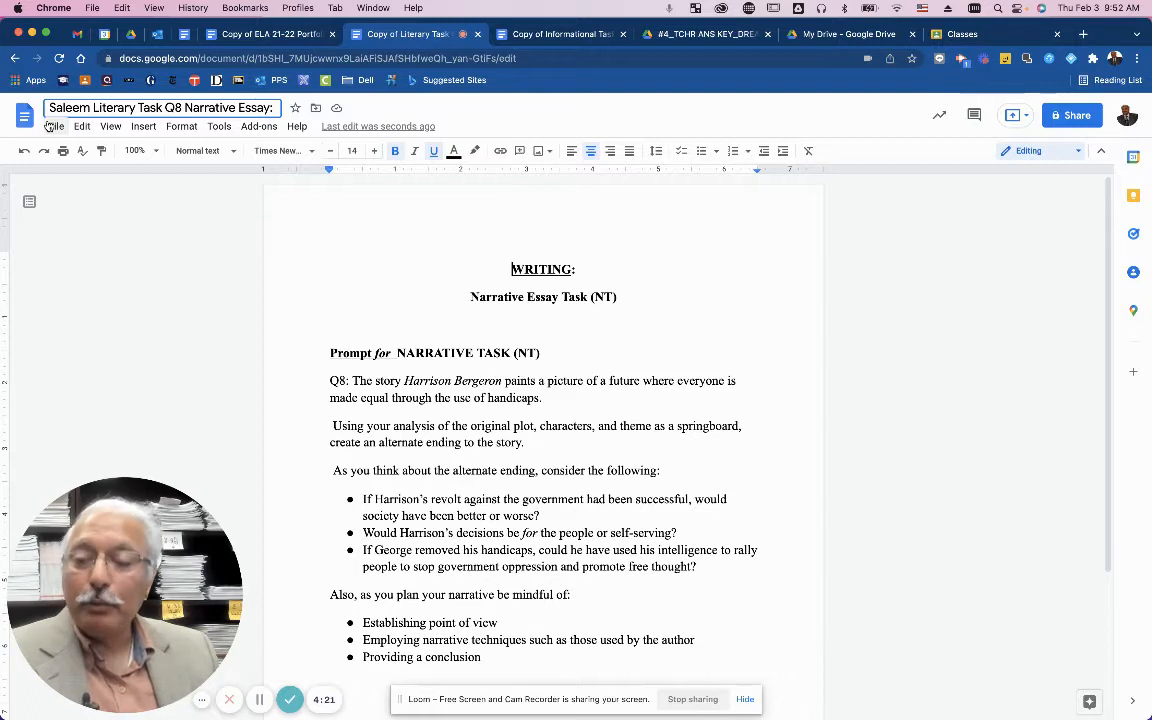
pyautogui.press('Return')
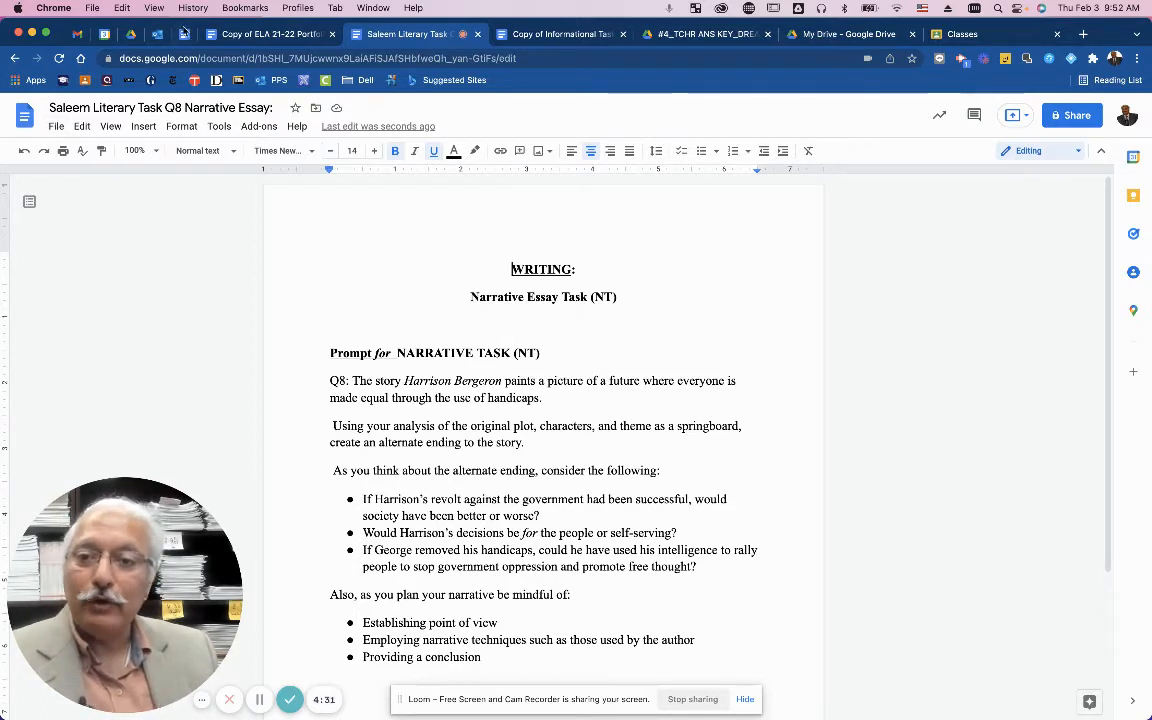
# Retitle the links copy so the teacher's surname replaces 'Copy of' before ELA 21-22 Portfolio Document Links.
pyautogui.click(246, 35)
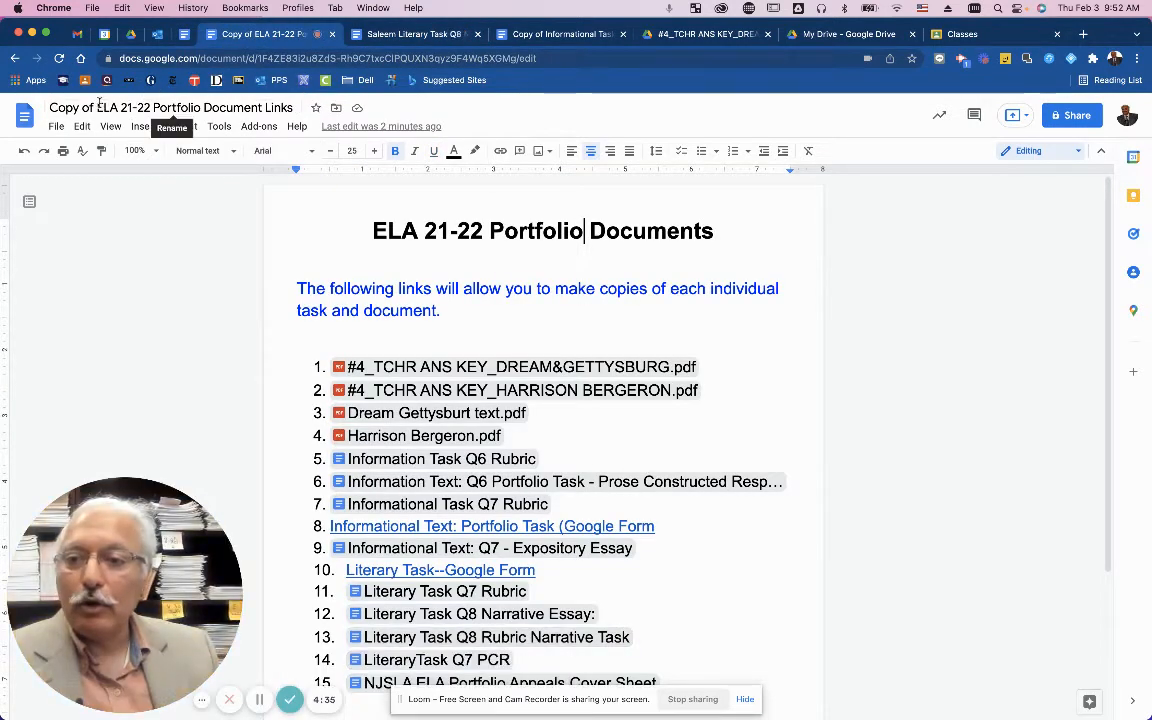
pyautogui.moveTo(97, 107); pyautogui.dragTo(50, 104)
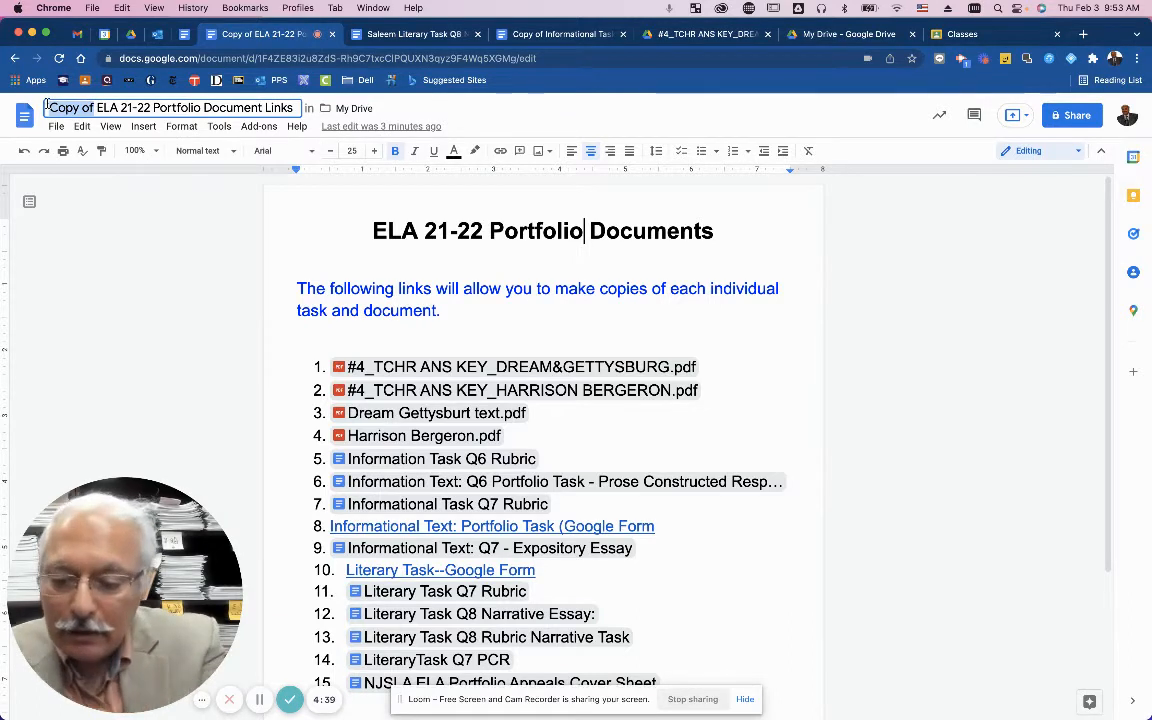
pyautogui.write('Saleem')
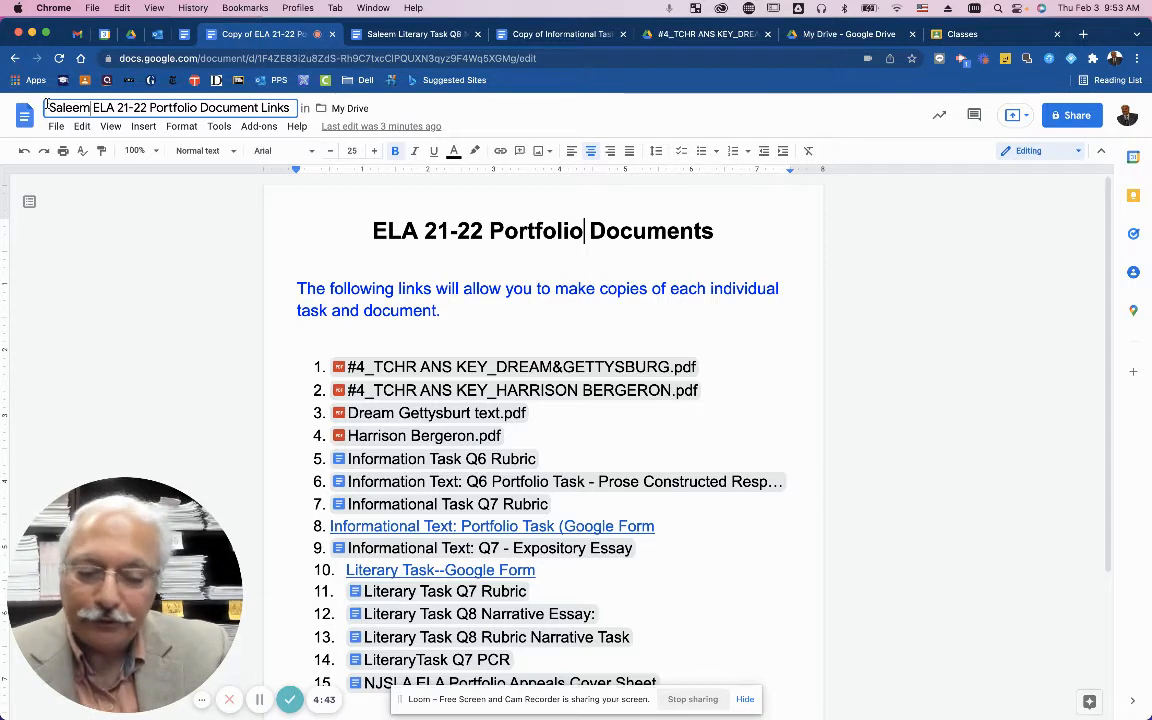
pyautogui.press('Return')
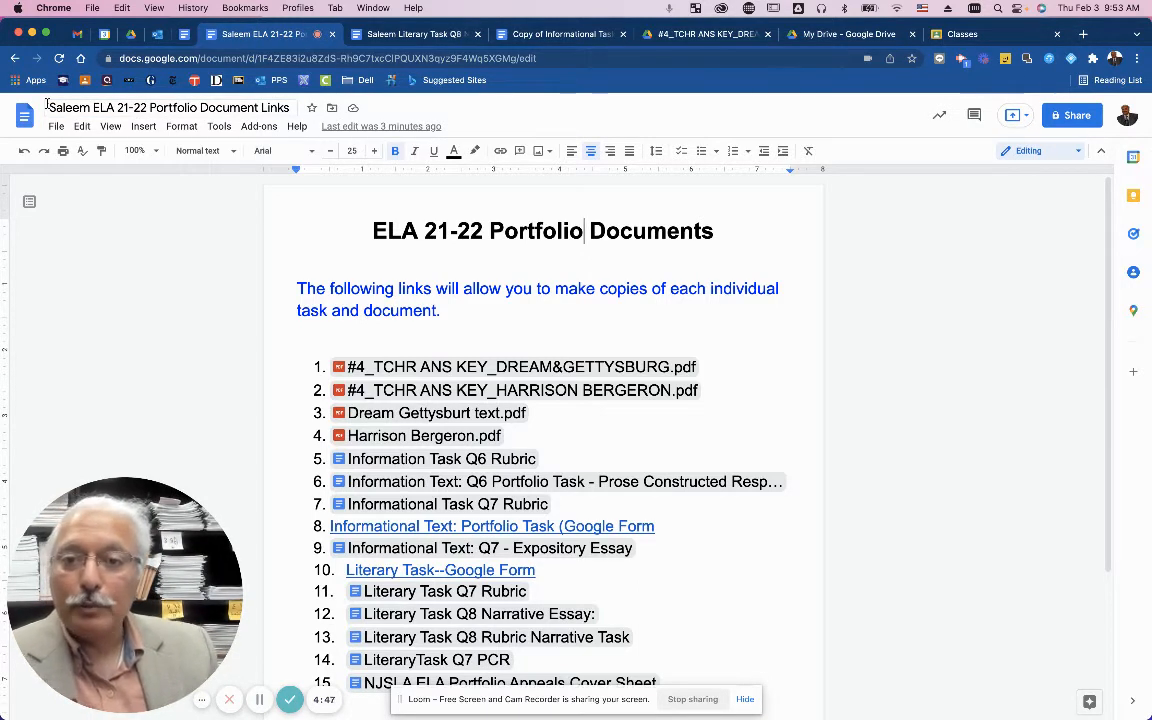
# Browse My Drive in Google Drive, then go back to the Drive home page.
pyautogui.click(136, 35)
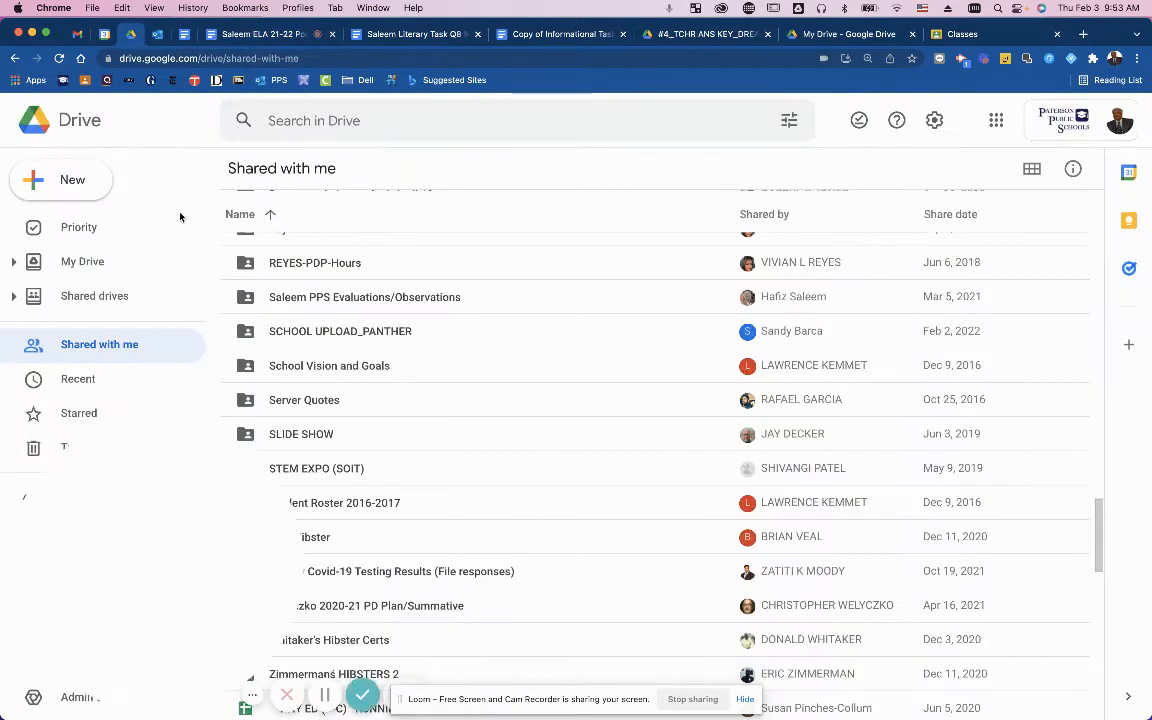
pyautogui.click(91, 263)
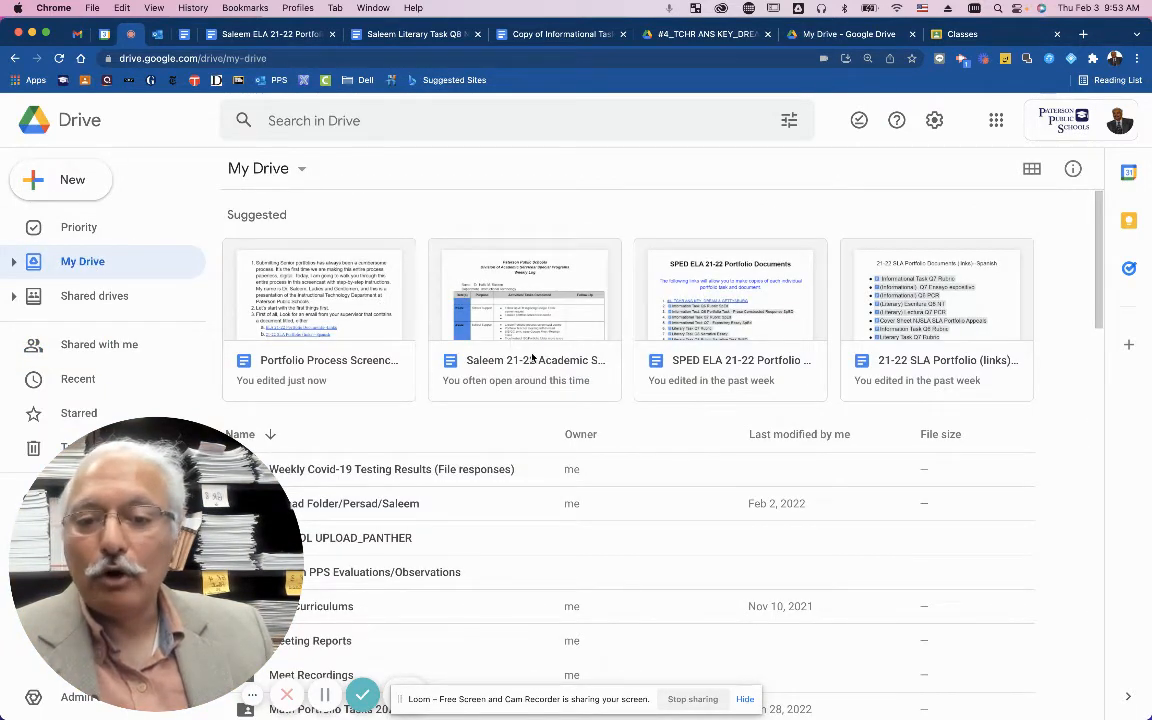
pyautogui.scroll(-10, 528, 350)
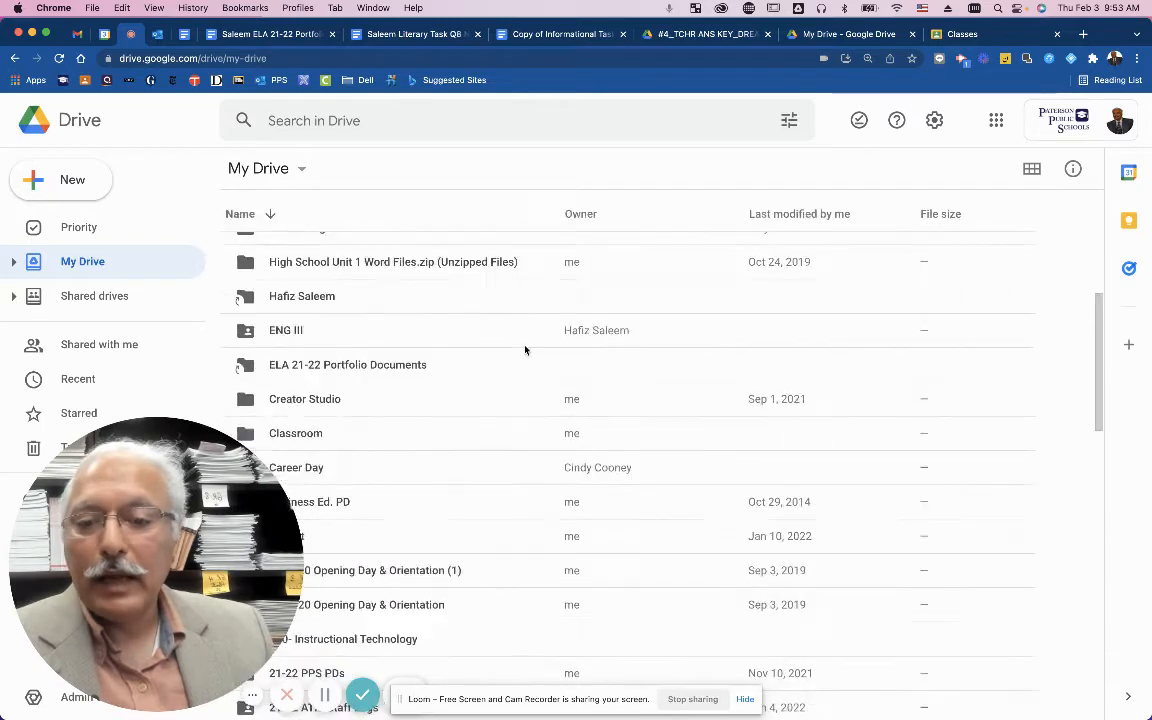
pyautogui.scroll(15, 528, 357)
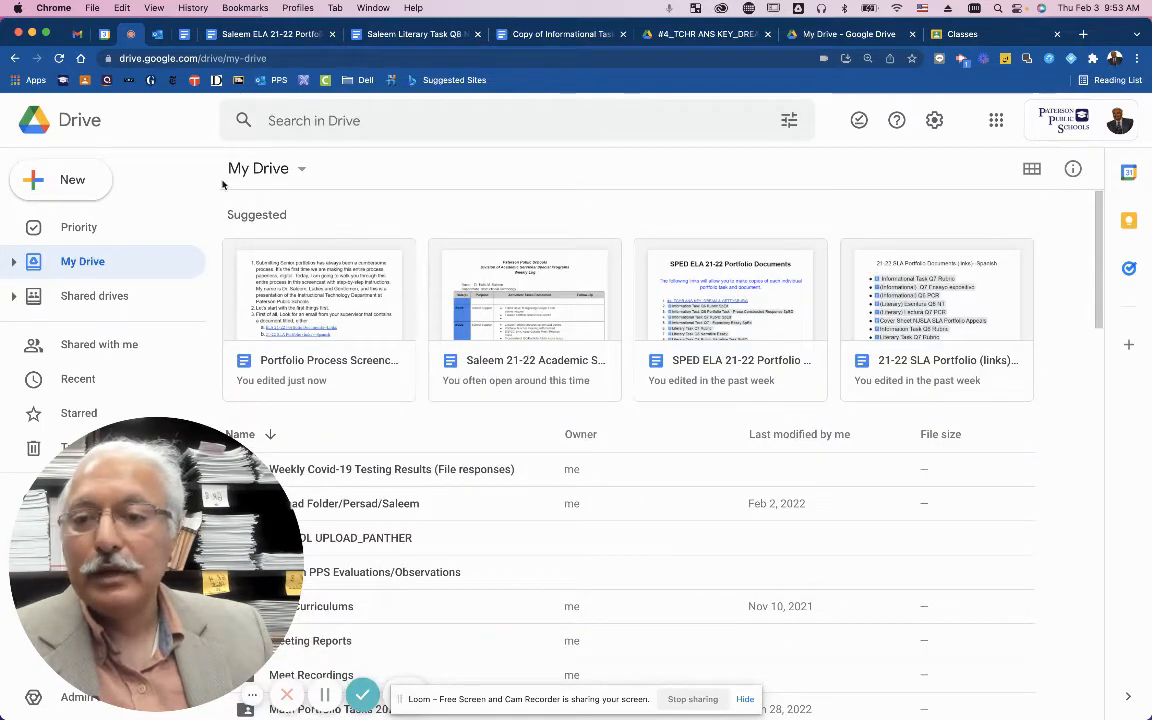
pyautogui.click(72, 120)
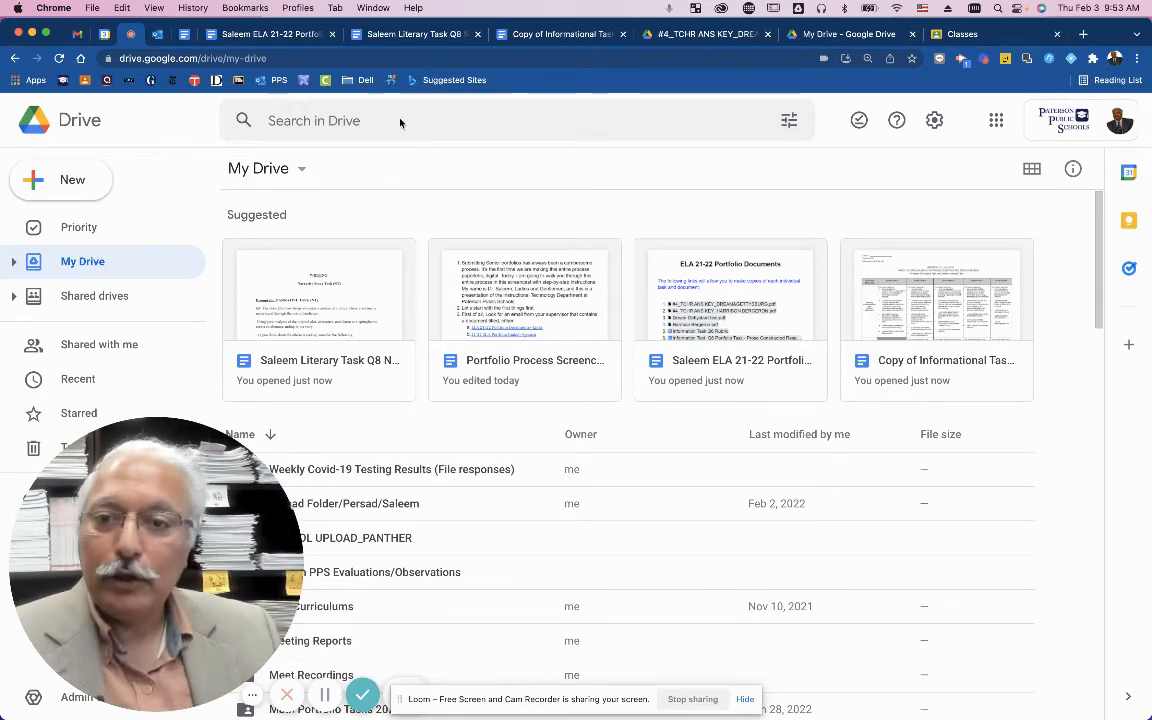
# Scroll through the portfolio links document and preview its linked file chips.
pyautogui.click(255, 37)
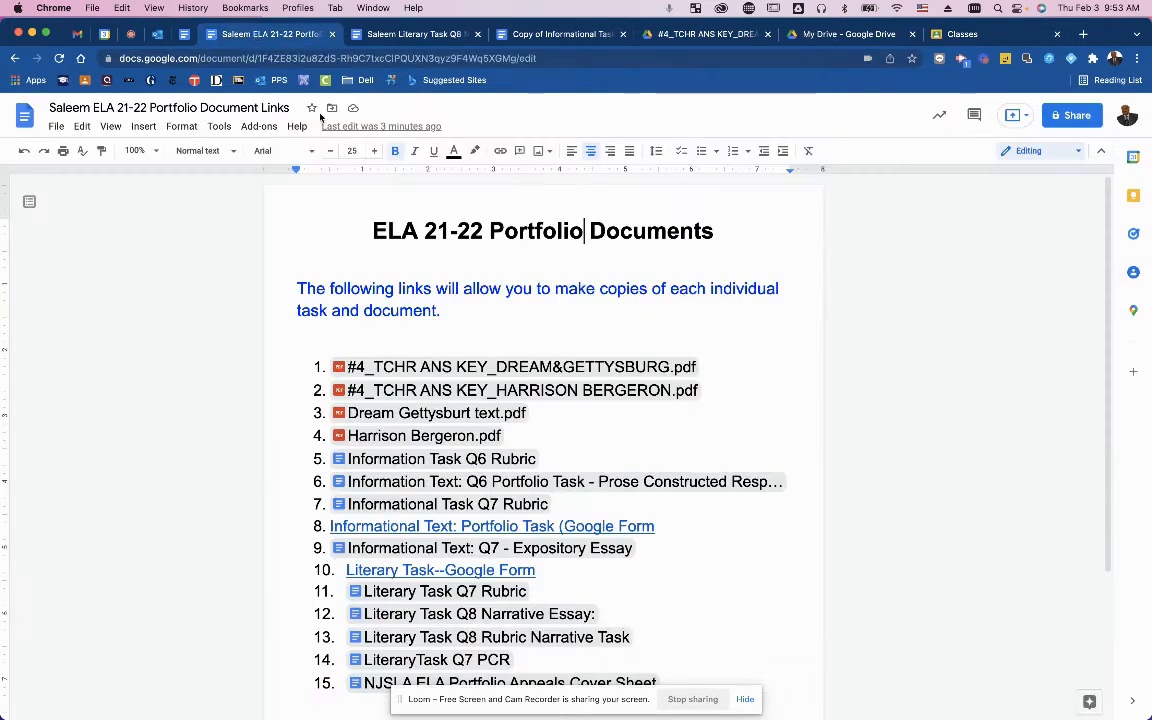
pyautogui.scroll(-1, 671, 509)
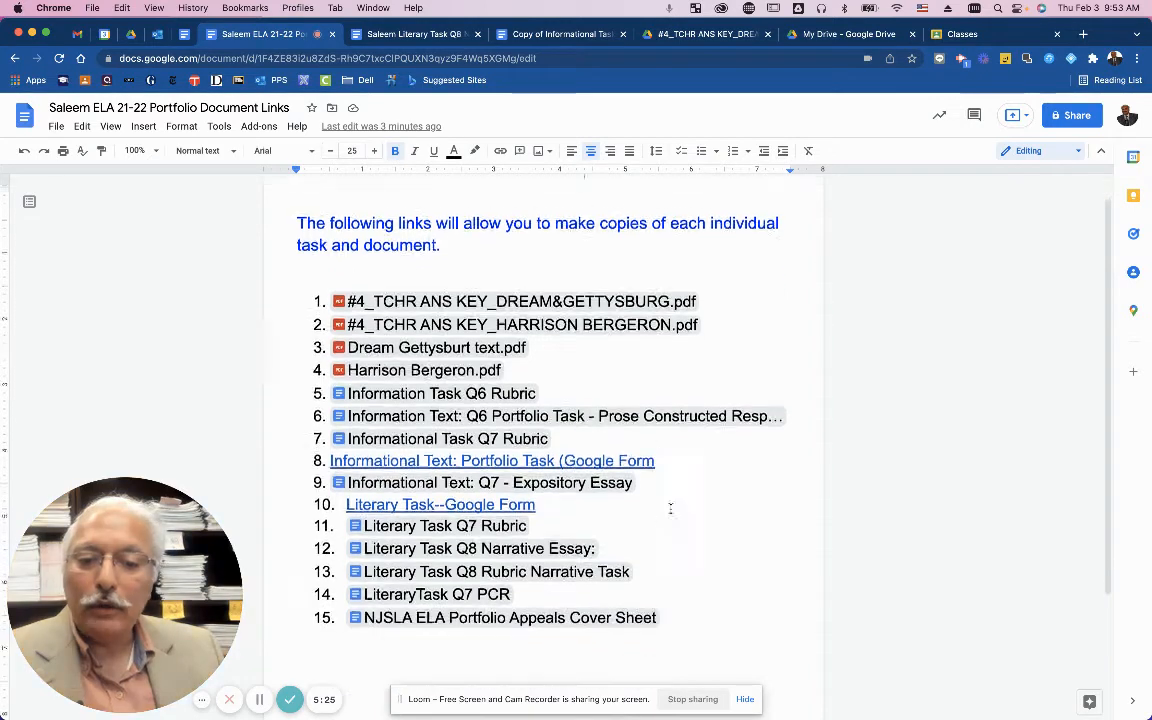
pyautogui.scroll(-2, 671, 509)
pyautogui.moveTo(620, 443)
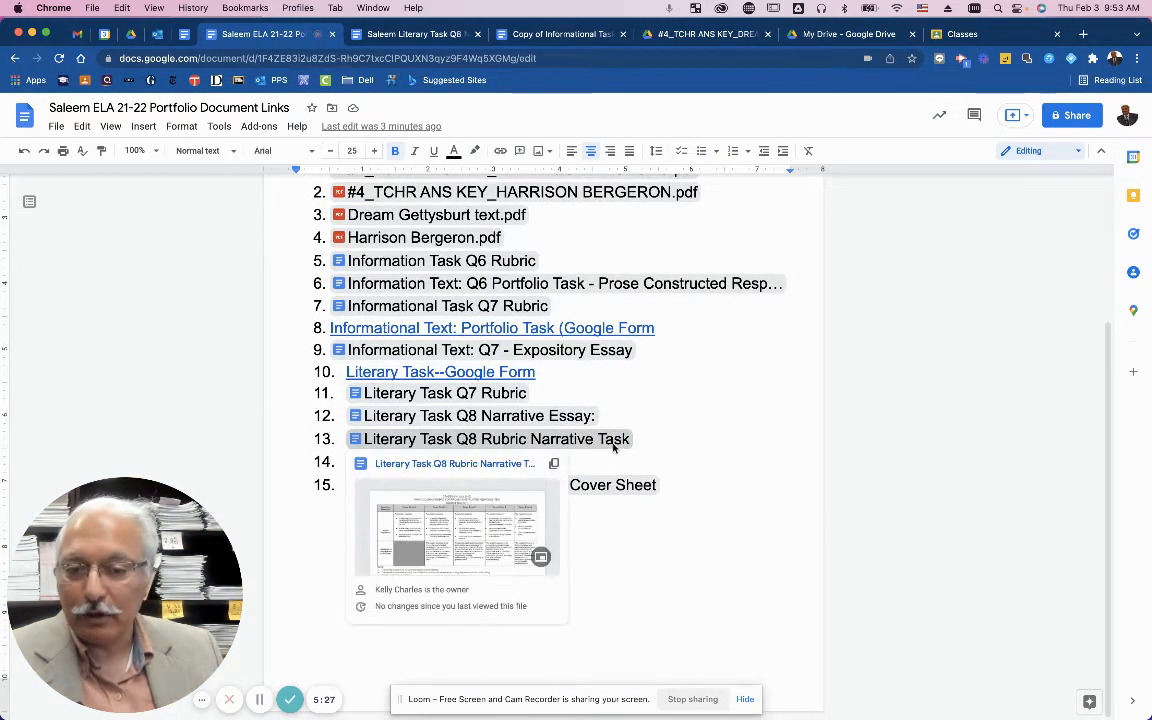
pyautogui.moveTo(492, 484)
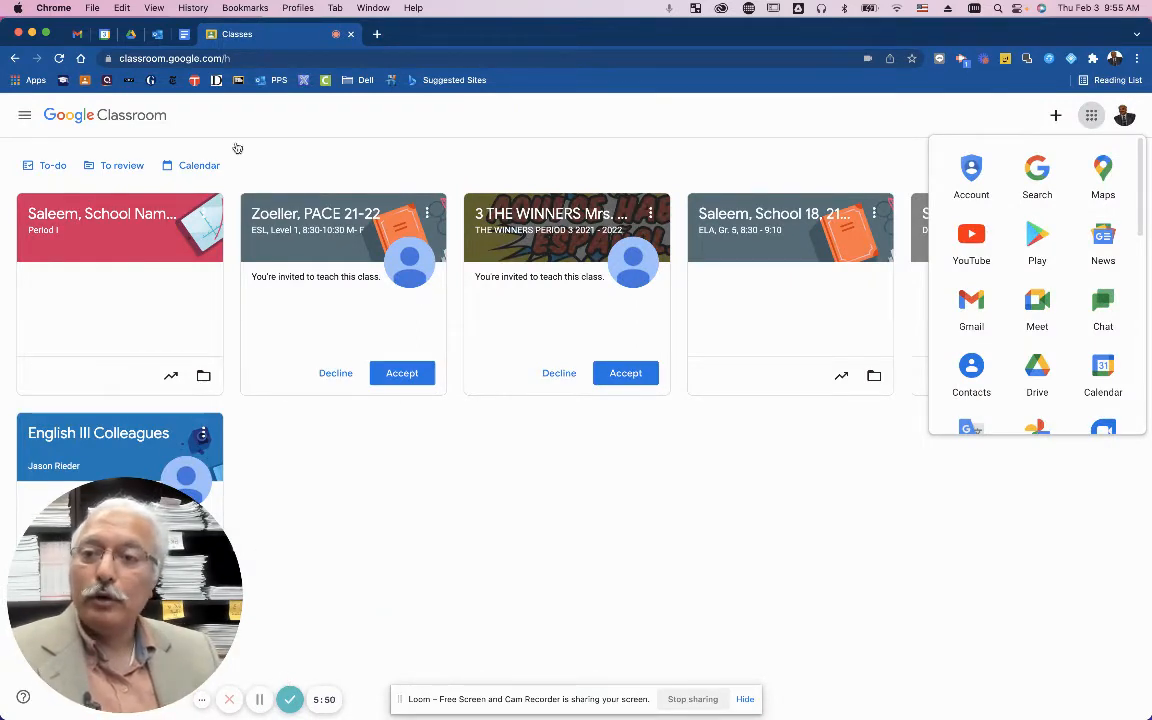
# Open Shared with me in Google Drive and scroll through the shared folders.
pyautogui.click(131, 35)
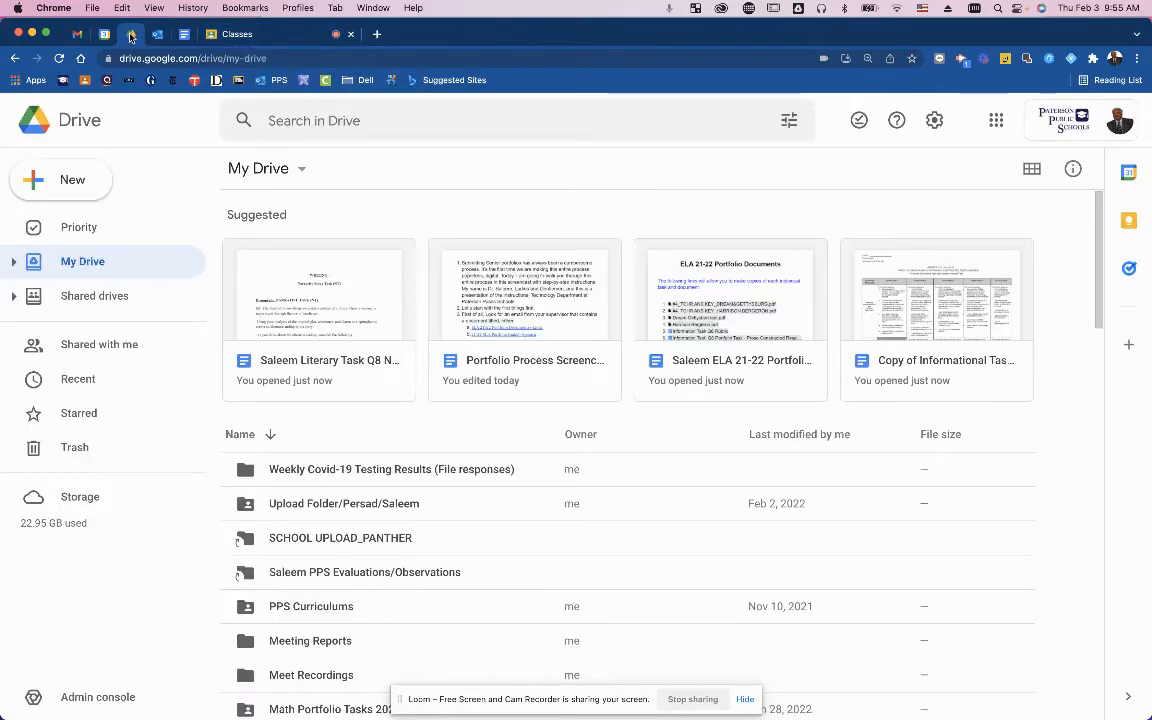
pyautogui.click(100, 345)
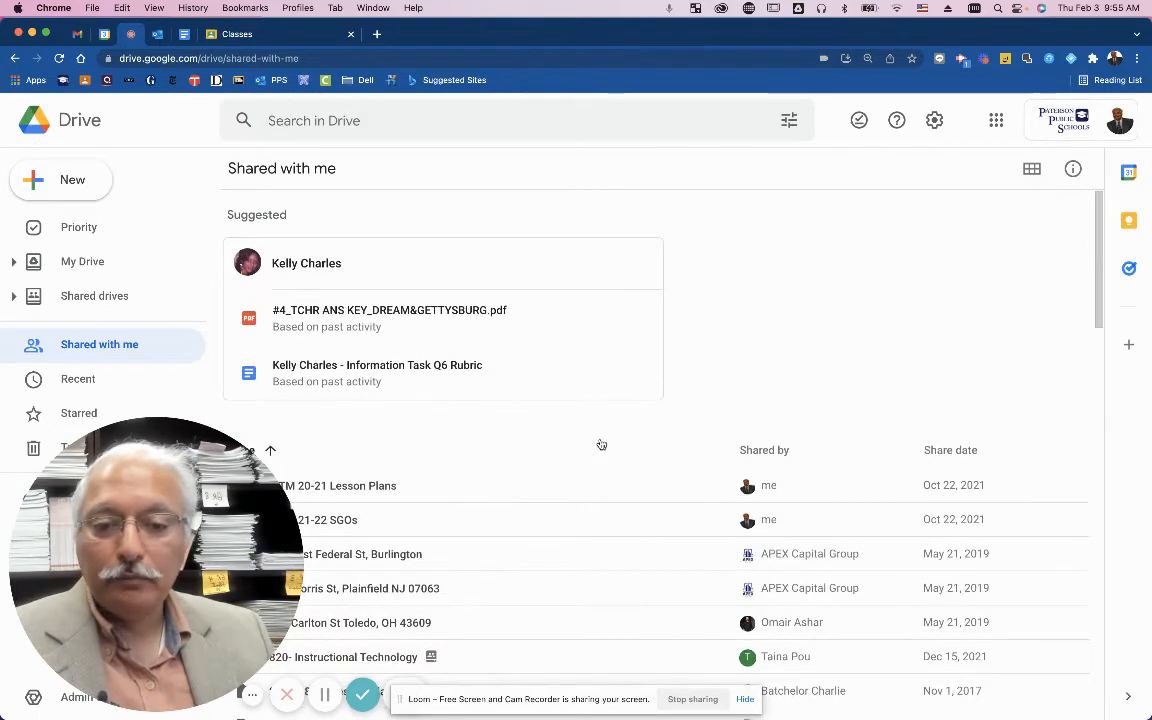
pyautogui.scroll(-3, 820, 410)
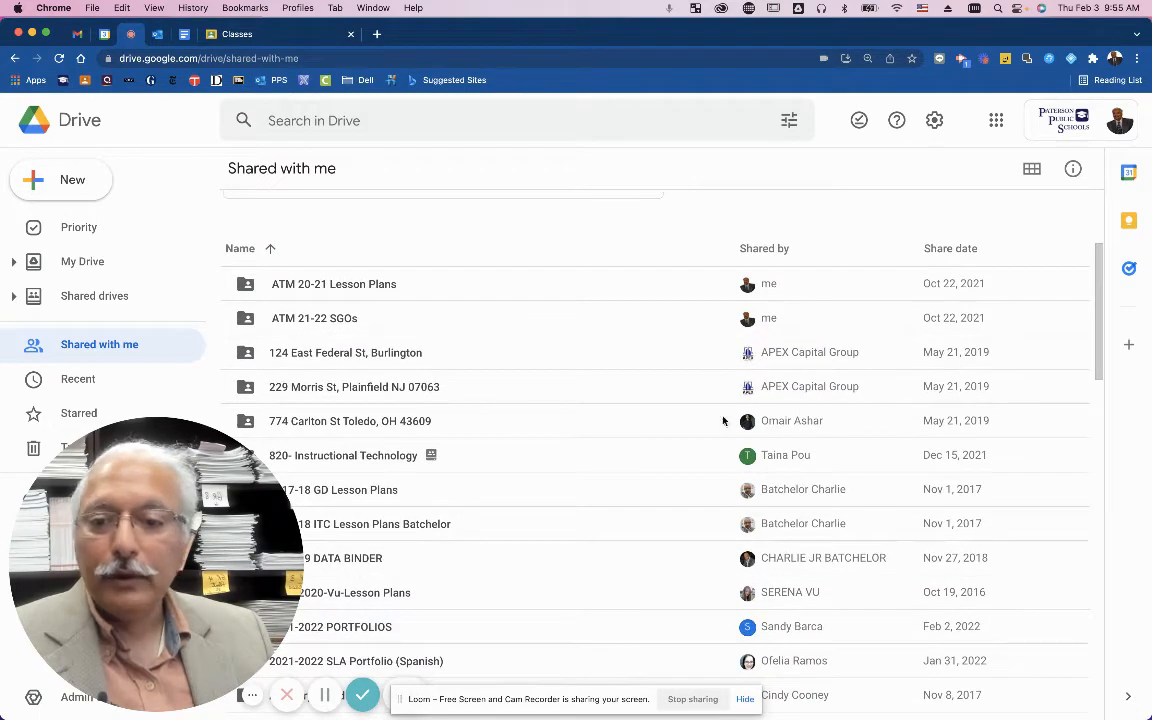
pyautogui.scroll(-1, 640, 437)
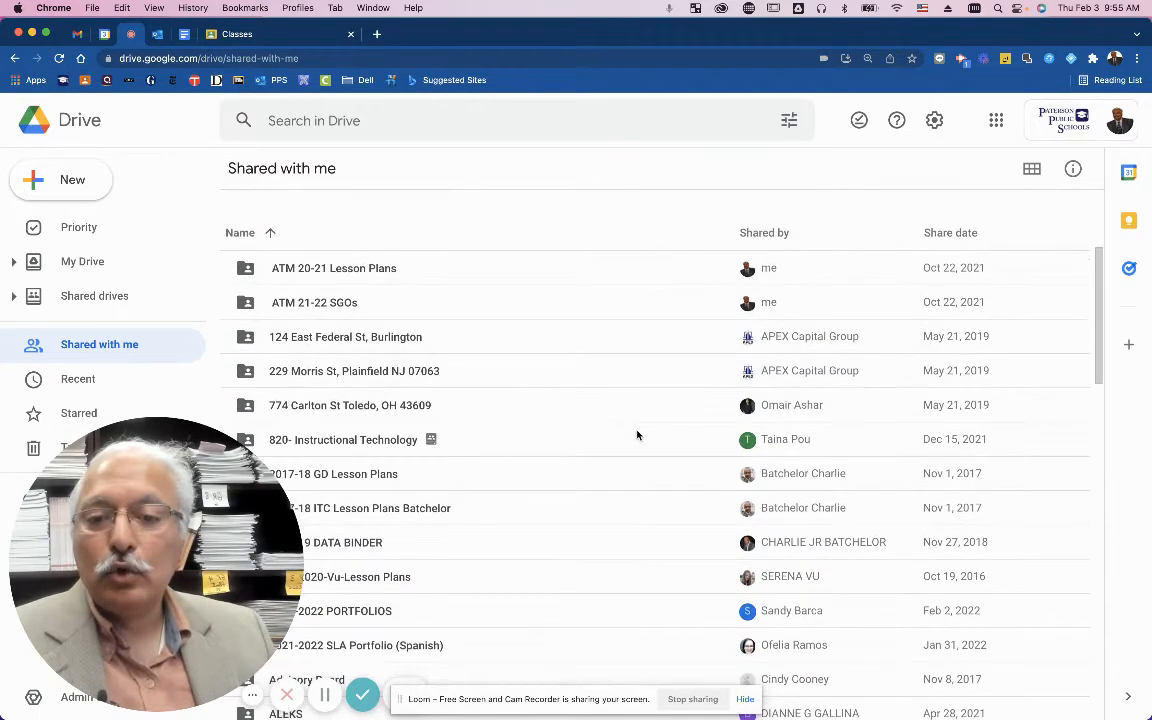
pyautogui.scroll(-2, 637, 435)
pyautogui.scroll(-1, 637, 434)
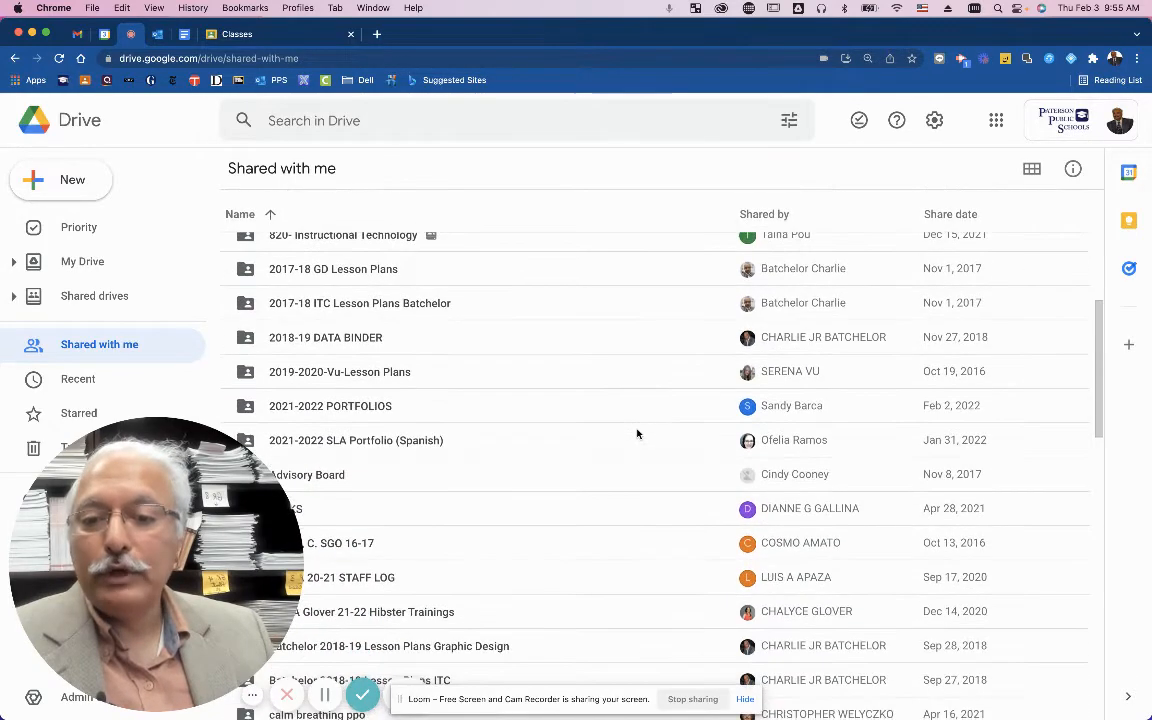
pyautogui.scroll(-1, 637, 433)
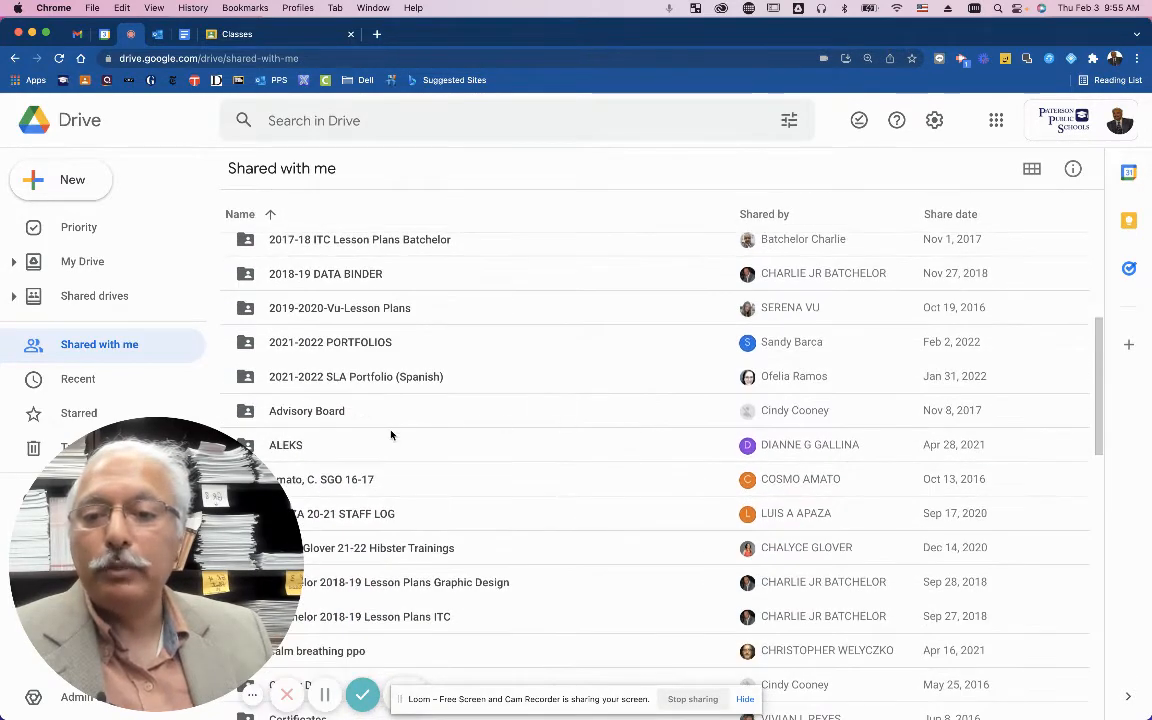
pyautogui.scroll(-8, 395, 434)
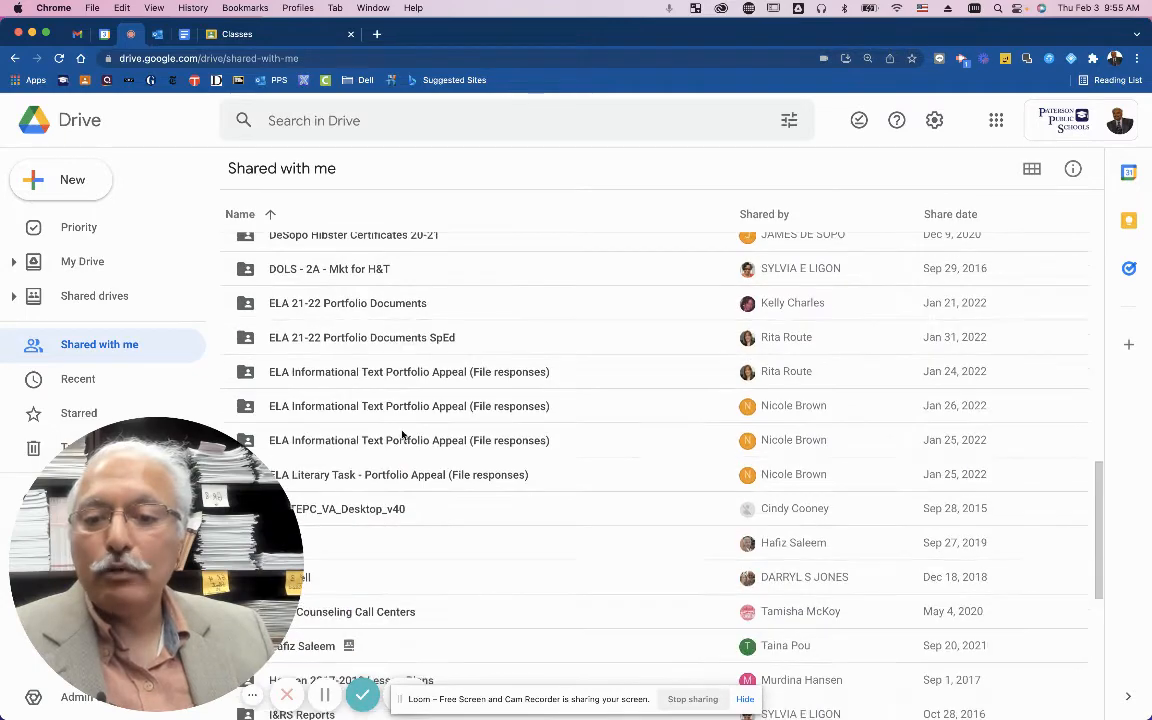
pyautogui.scroll(15, 410, 436)
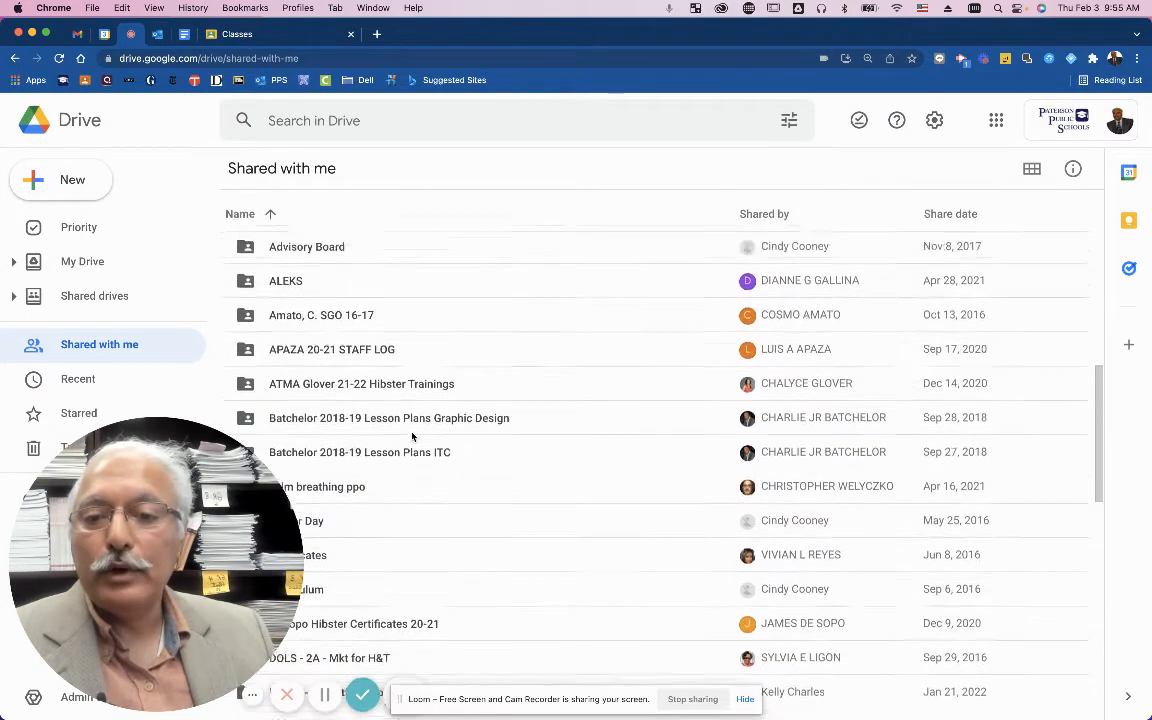
pyautogui.scroll(-2, 412, 436)
pyautogui.scroll(2, 414, 432)
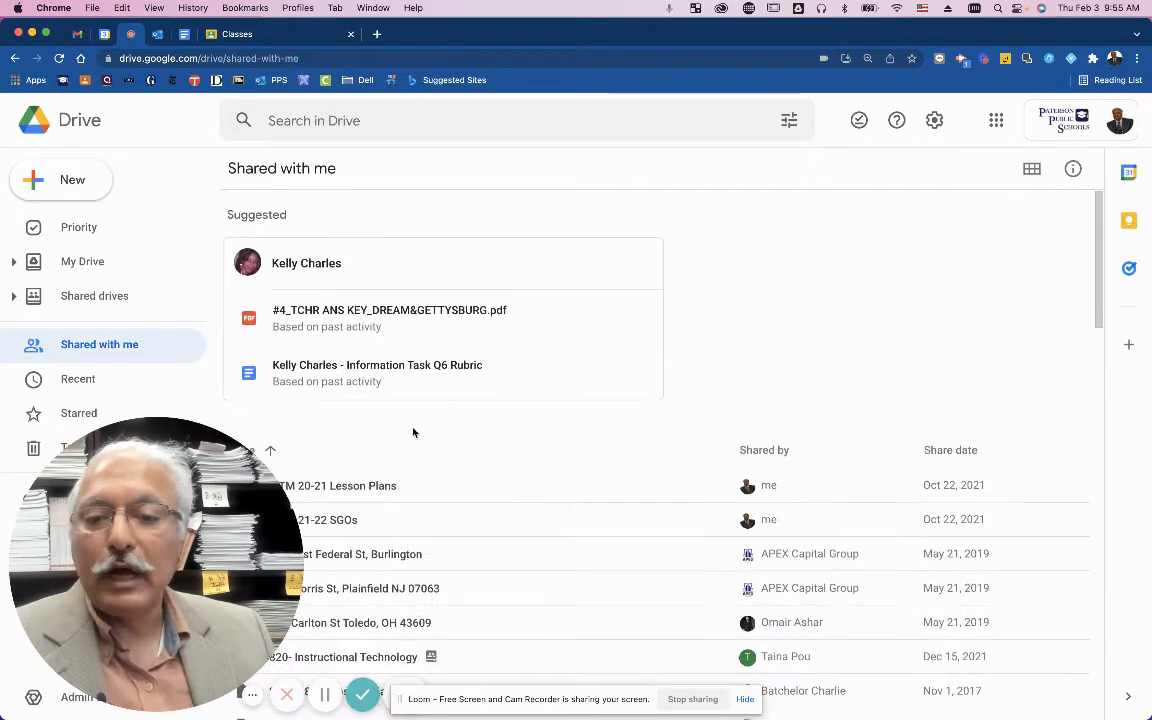
# Search Drive for 'school upload' and open the SCHOOL UPLOAD_PANTHER folder.
pyautogui.click(396, 116)
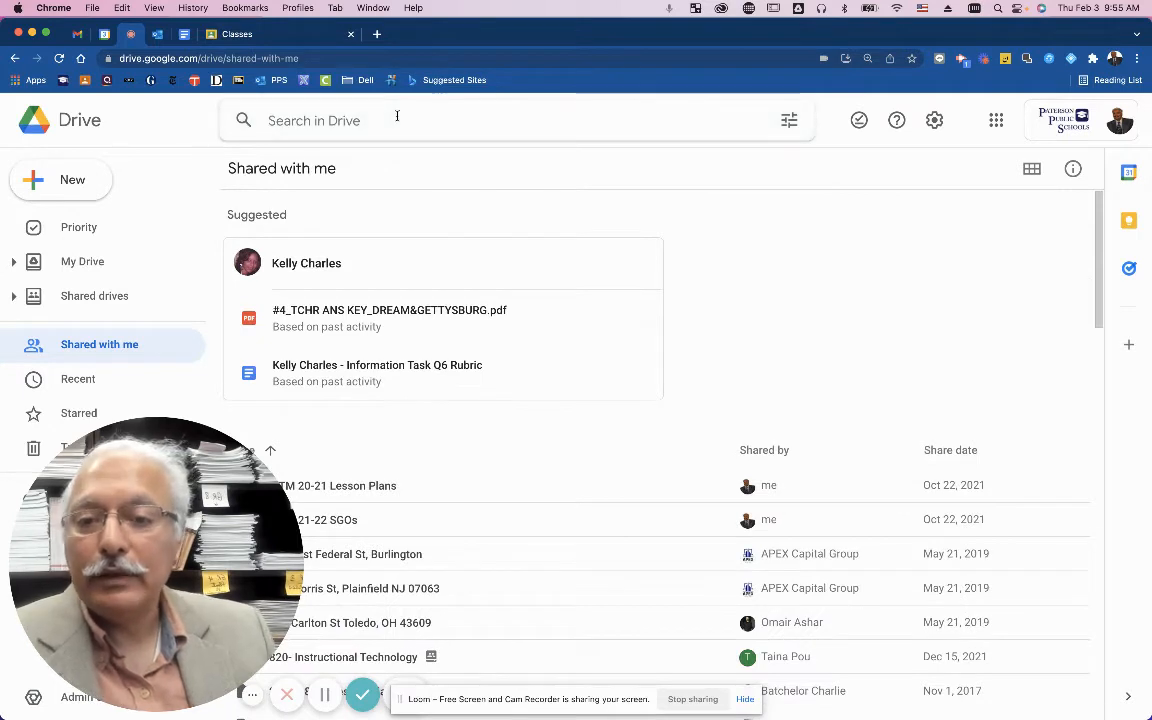
pyautogui.write('sch')
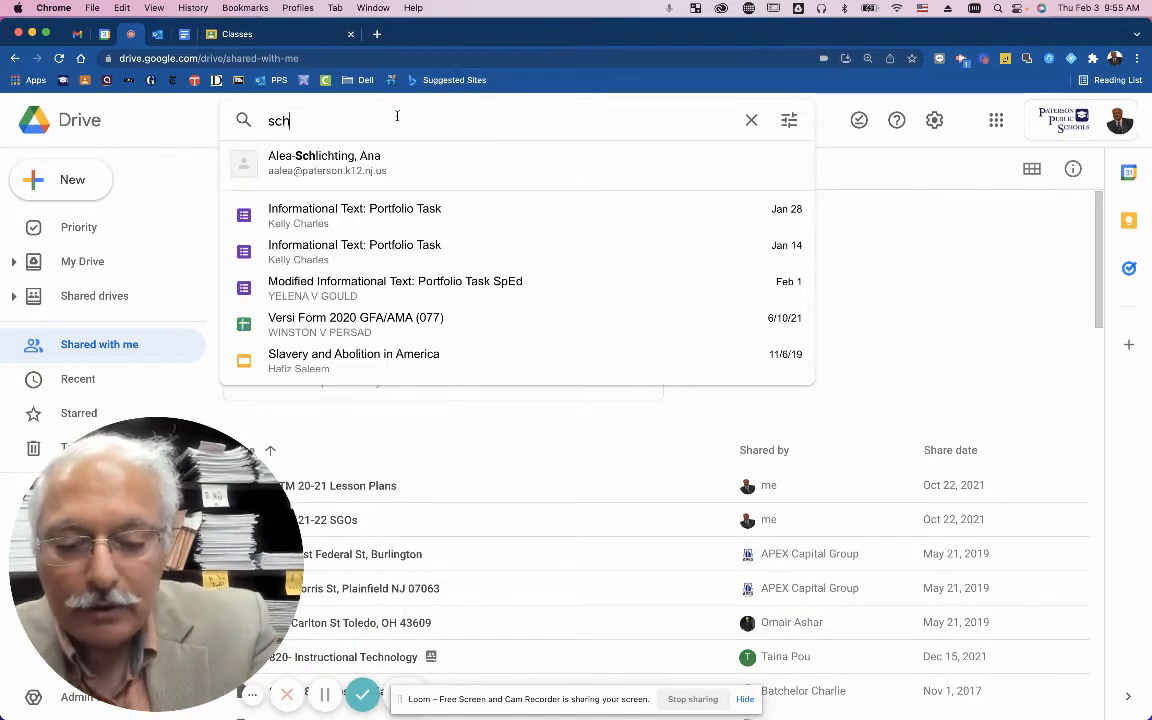
pyautogui.write('ool upload')
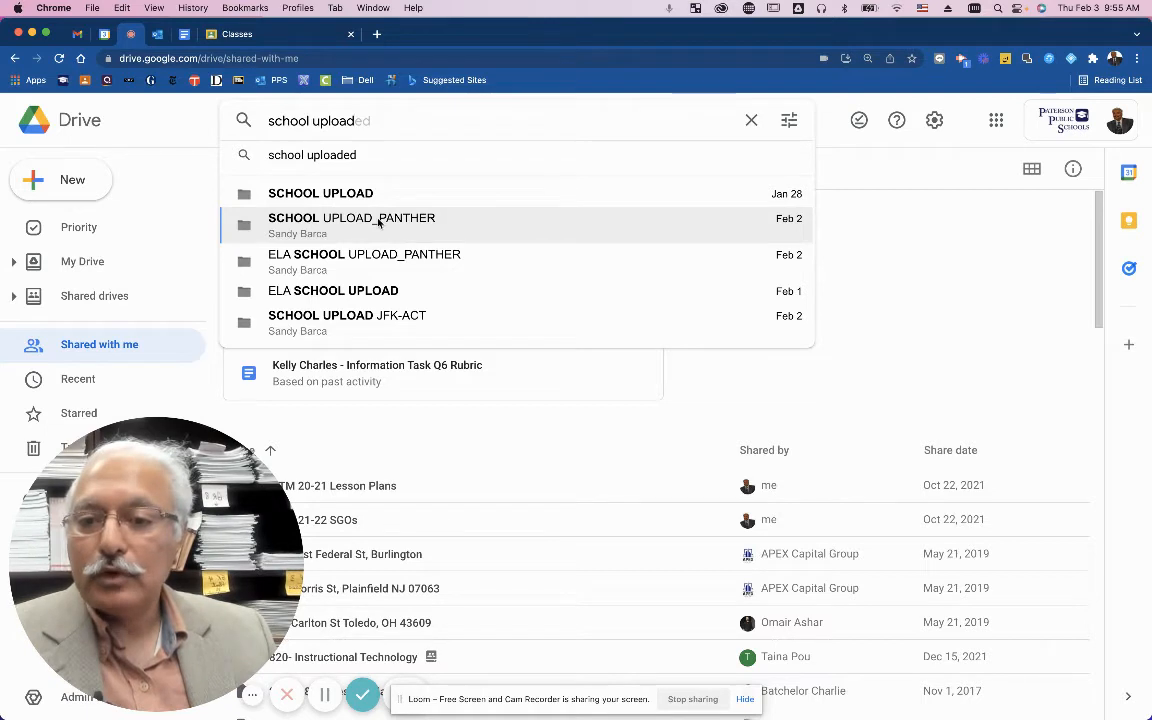
pyautogui.click(378, 222)
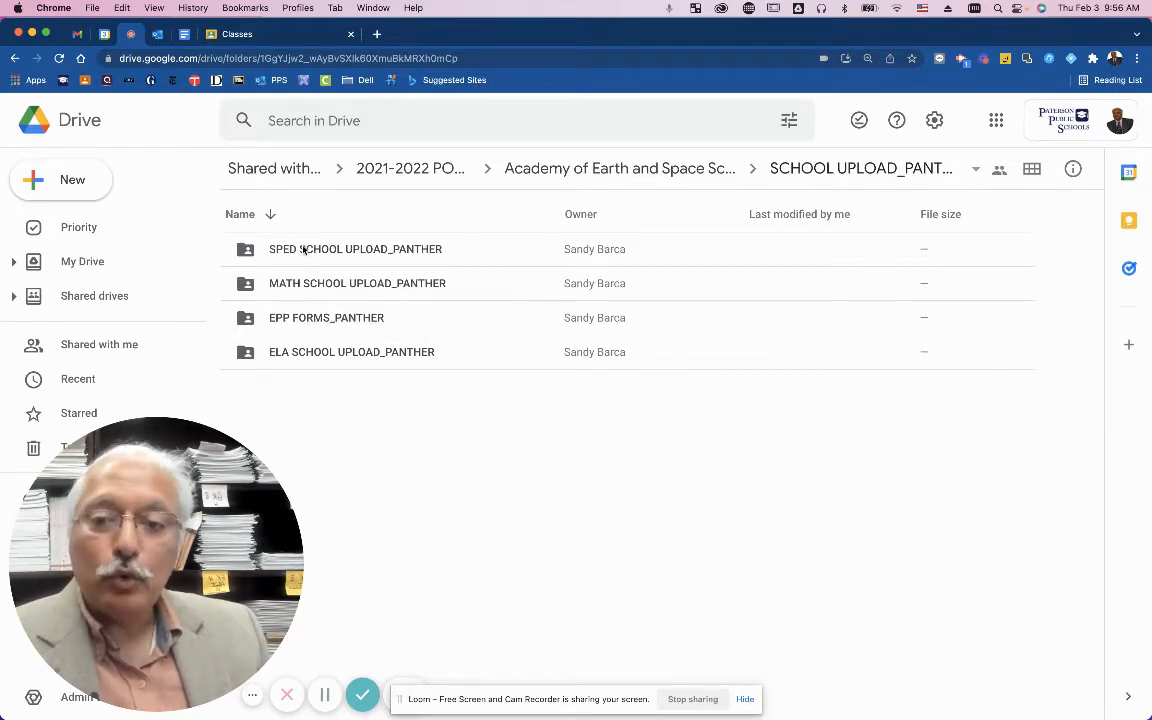
# Browse SCHOOL UPLOAD_PANTHER, the ELA student submissions and a student's portfolio folder, then return to Shared with me.
pyautogui.doubleClick(381, 356)
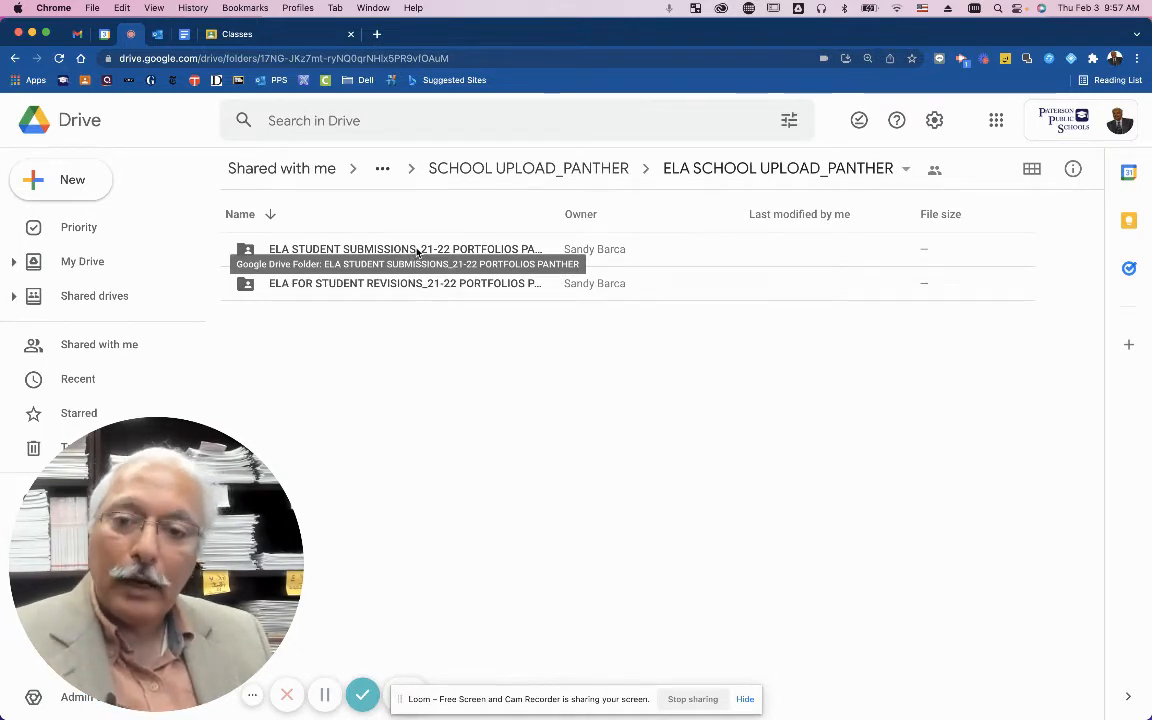
pyautogui.click(417, 251)
pyautogui.doubleClick(417, 251)
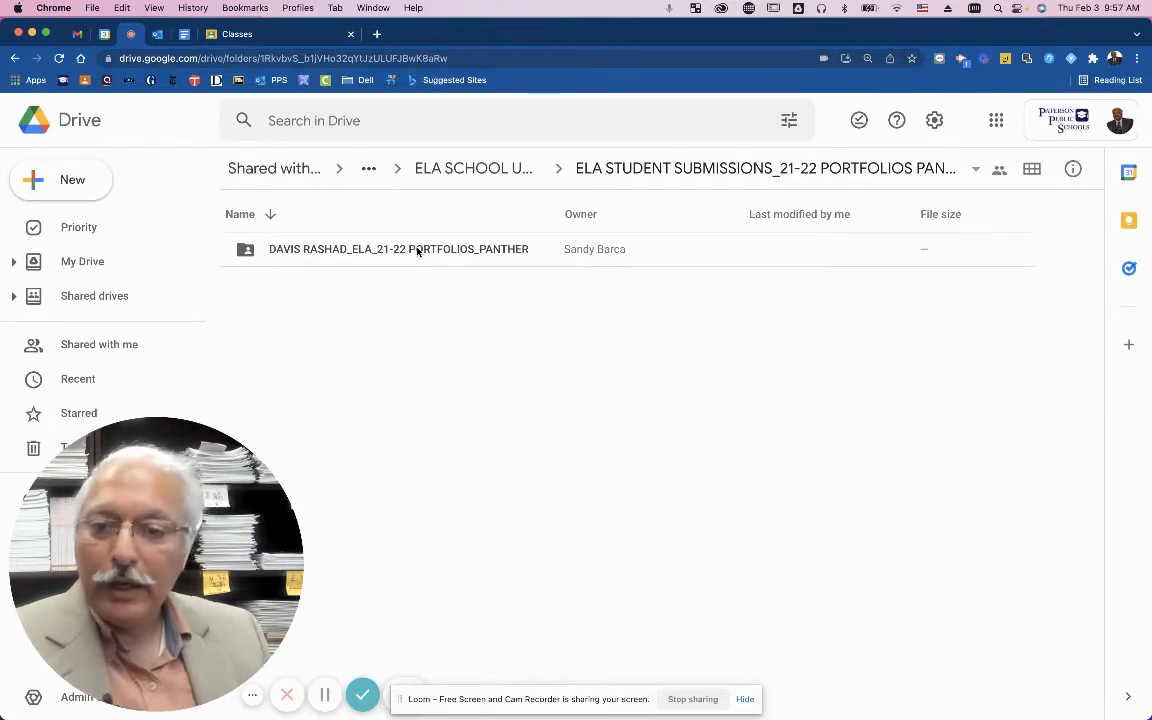
pyautogui.click(327, 256)
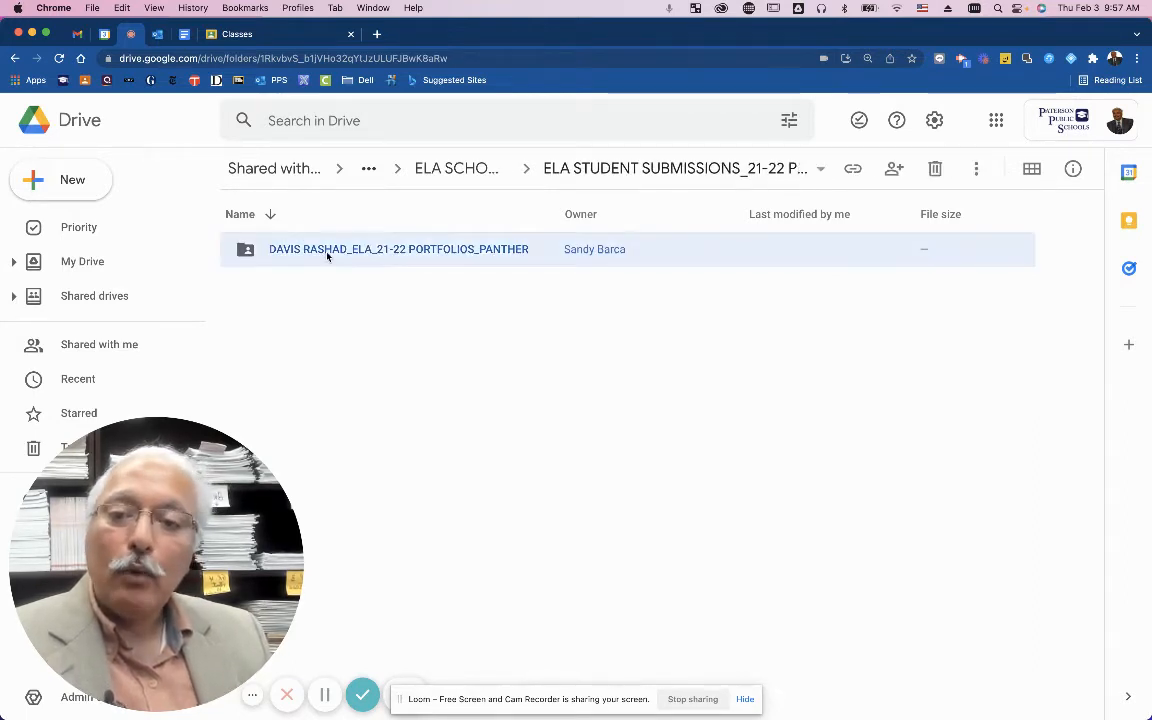
pyautogui.doubleClick(327, 256)
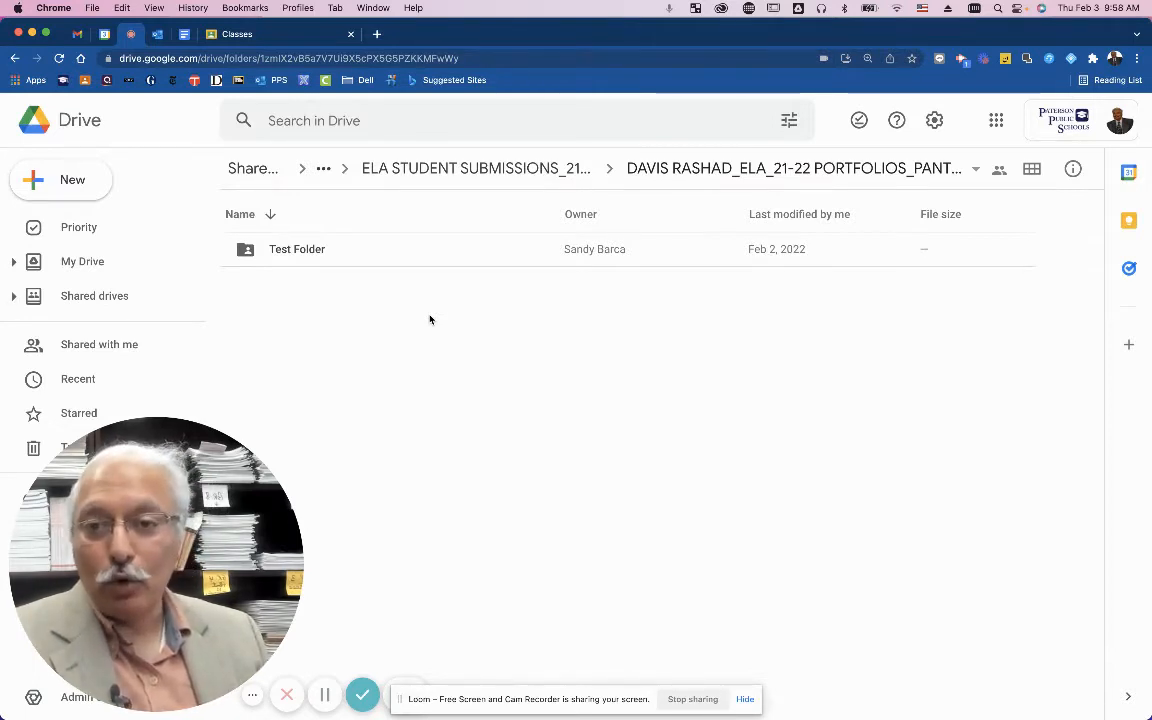
pyautogui.click(318, 697)
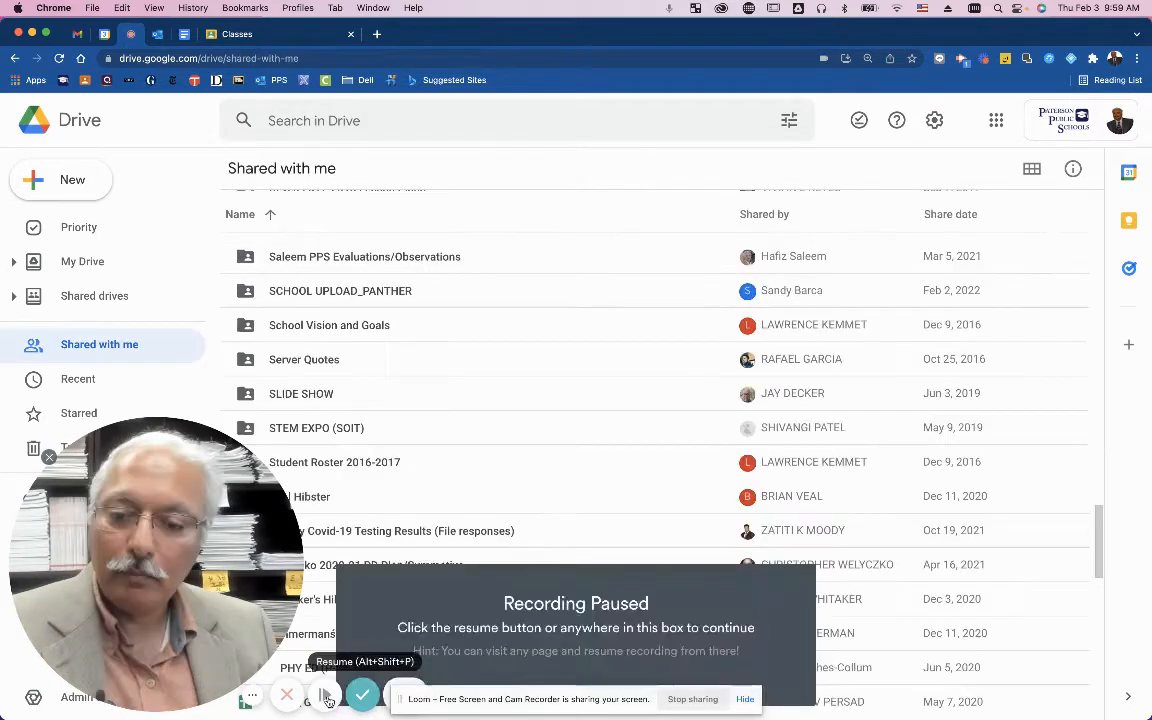
# Add a My Drive shortcut to the shared SCHOOL UPLOAD_PANTHER folder.
pyautogui.click(326, 697)
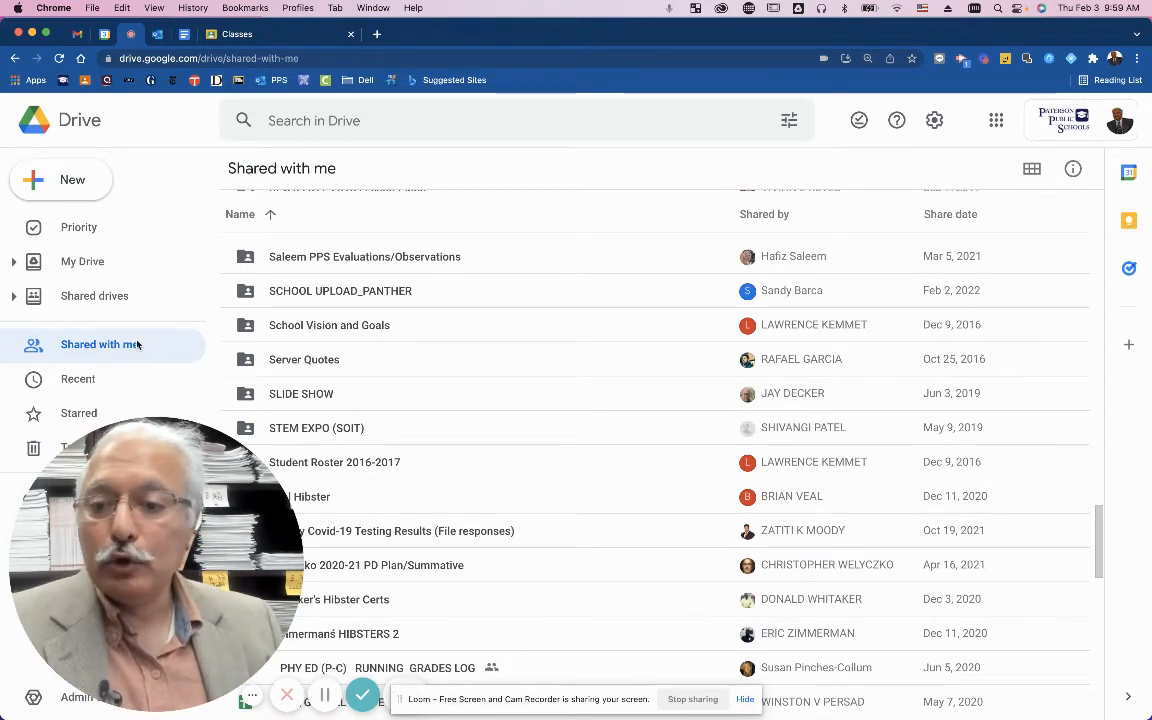
pyautogui.rightClick(348, 293)
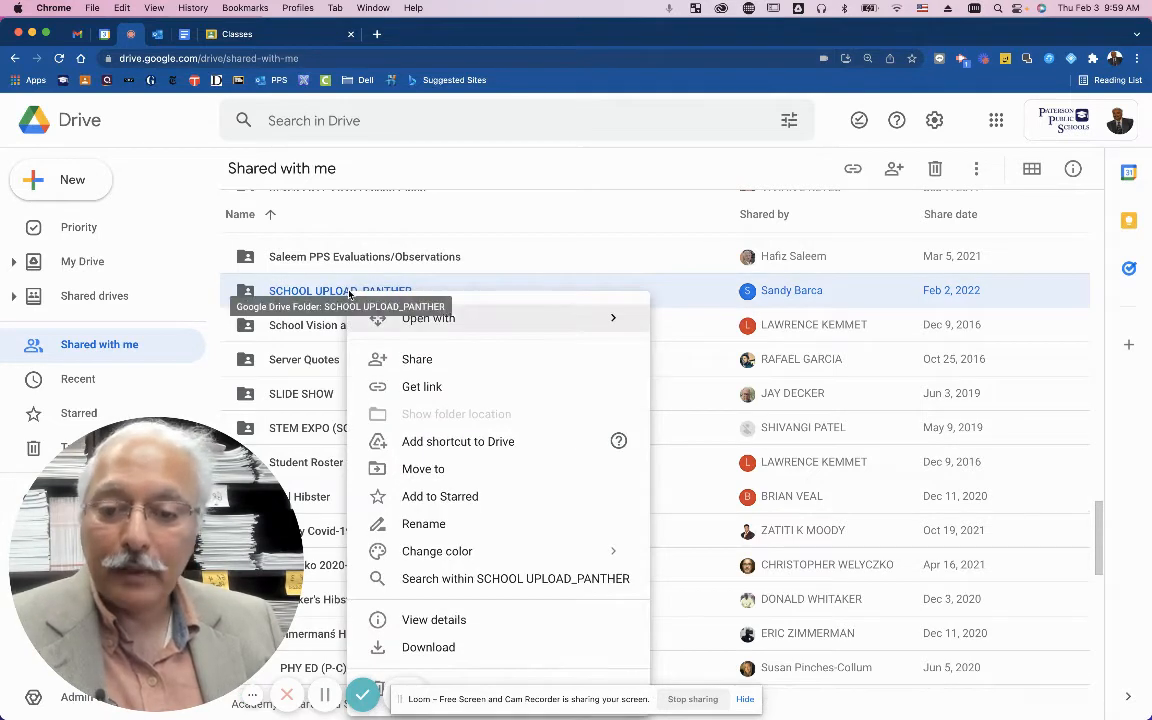
pyautogui.click(424, 441)
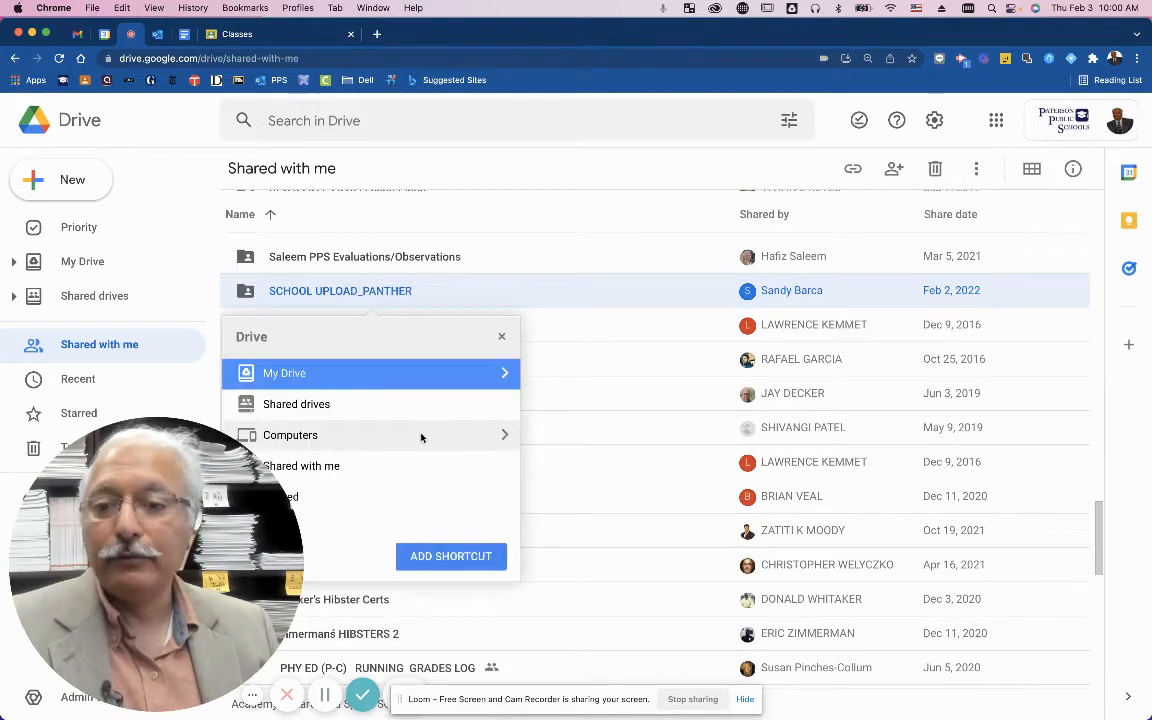
pyautogui.click(504, 374)
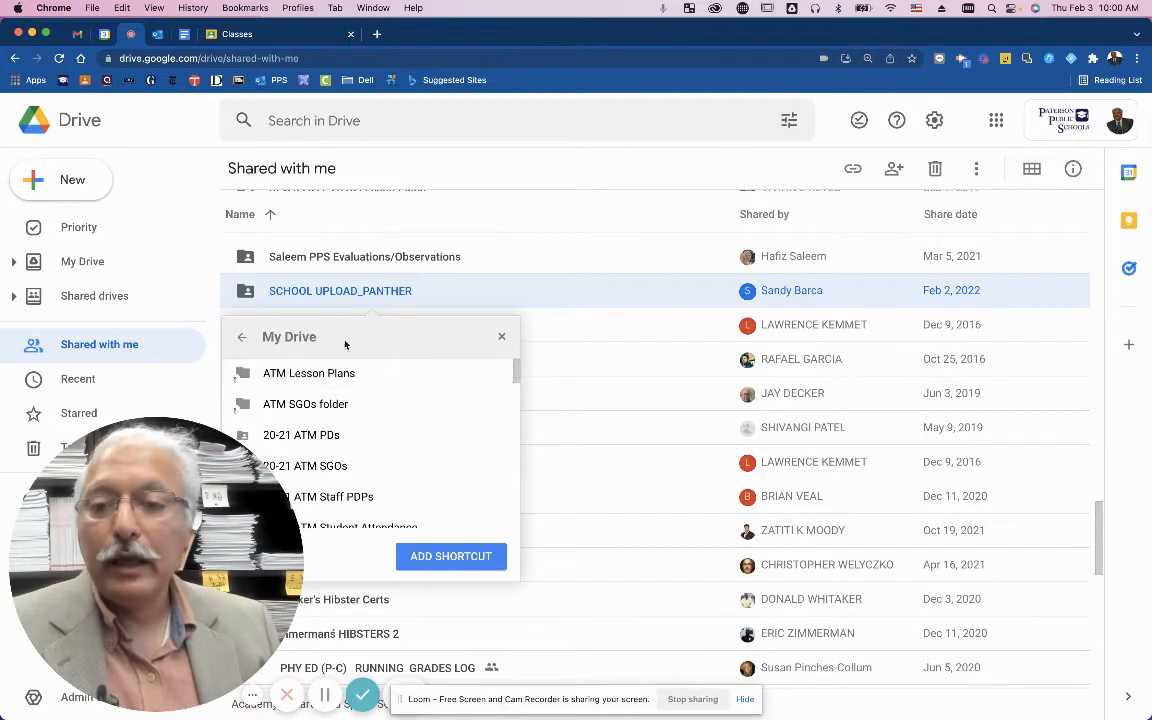
pyautogui.click(446, 560)
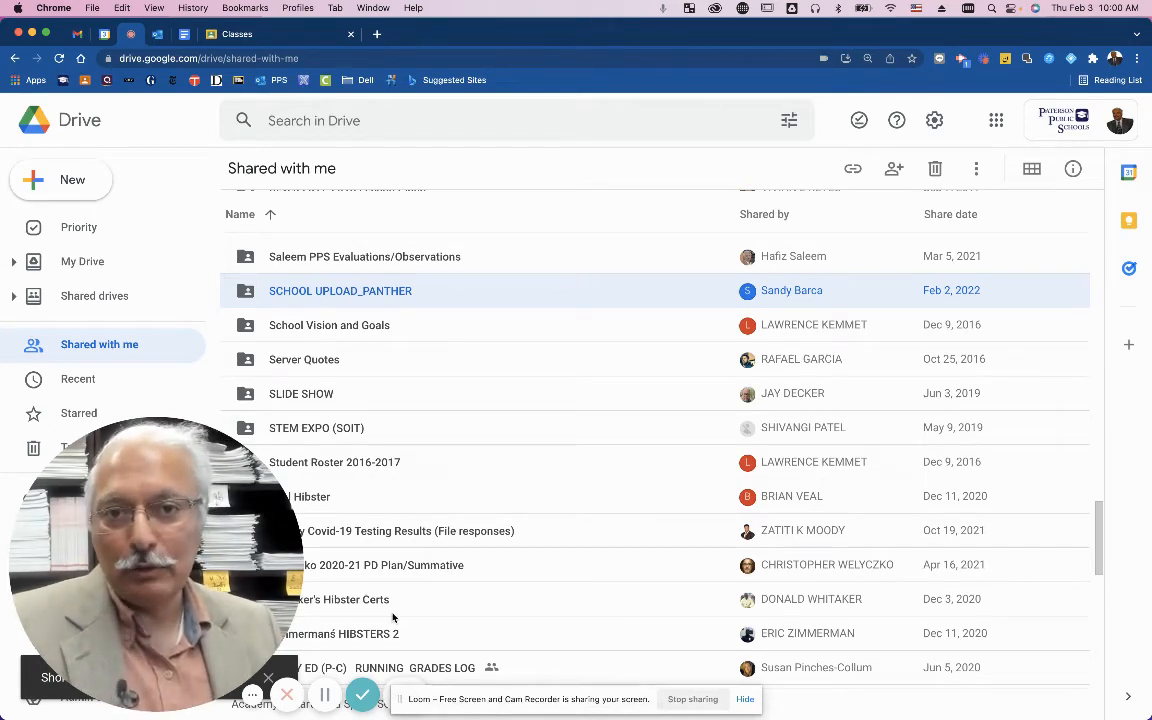
pyautogui.click(325, 694)
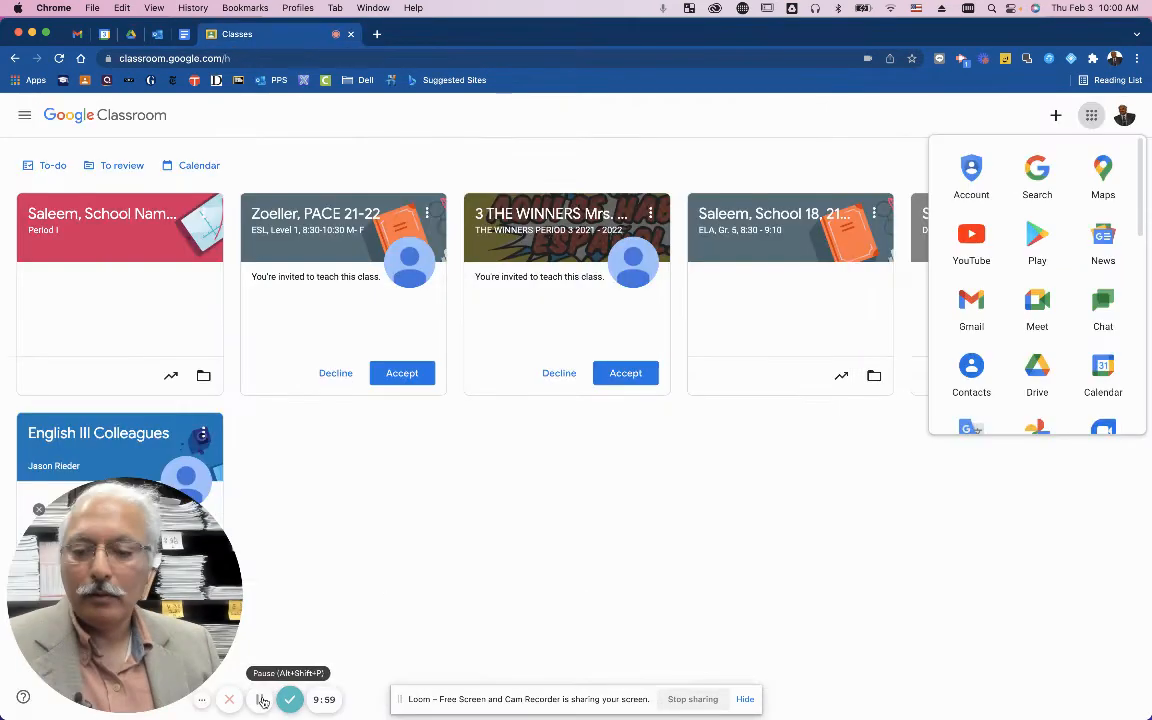
# Open the Test ELA/Math class and go to its Classwork page.
pyautogui.click(135, 212)
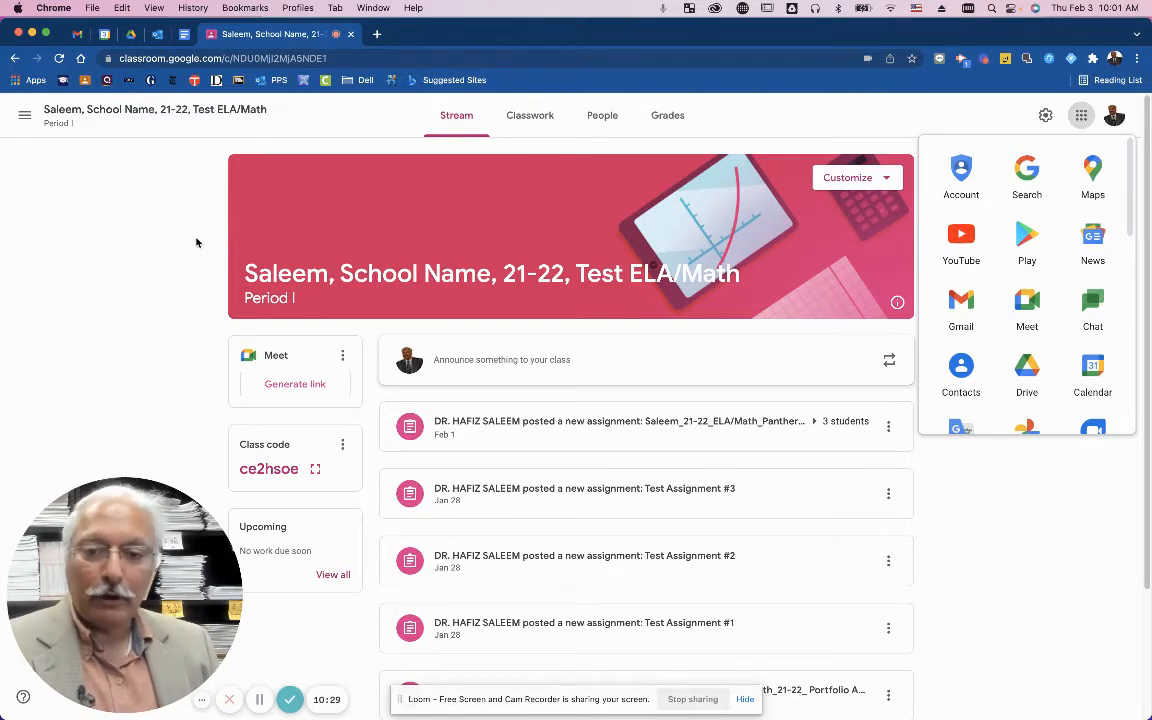
pyautogui.click(519, 116)
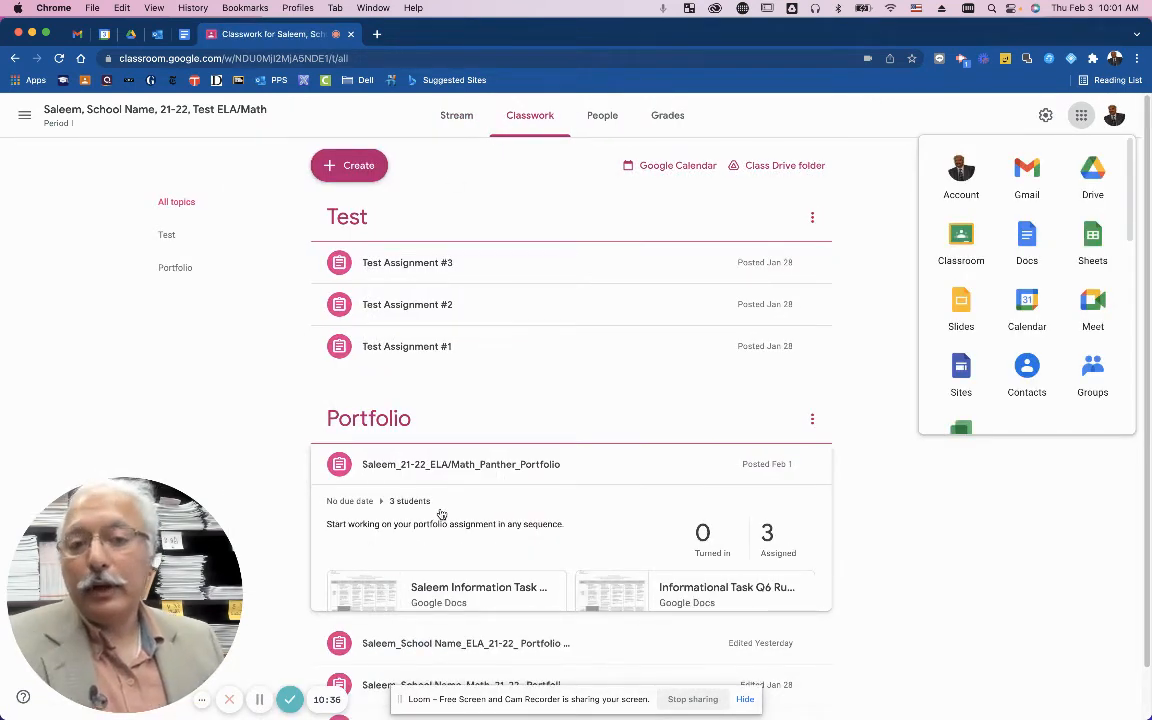
# Create a new assignment titled with the teacher's surname plus '_21-22_ELA/Math_Panther_Portfolio'.
pyautogui.click(341, 168)
pyautogui.click(364, 242)
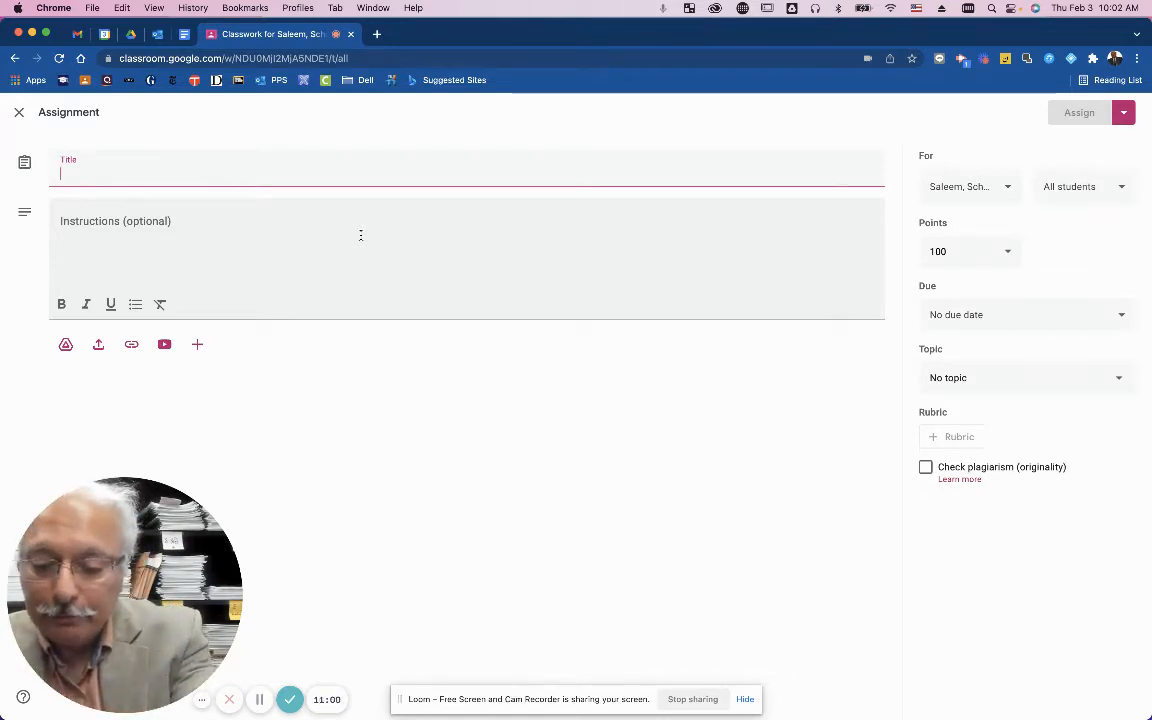
pyautogui.write('Sa')
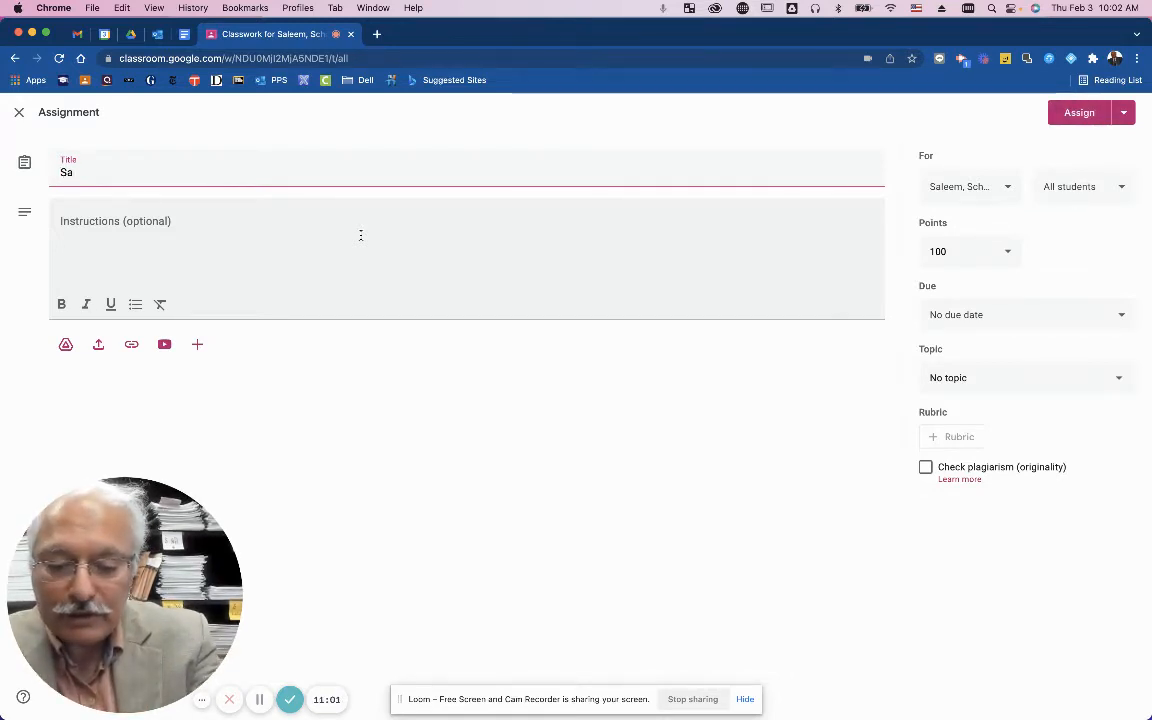
pyautogui.write('leem')
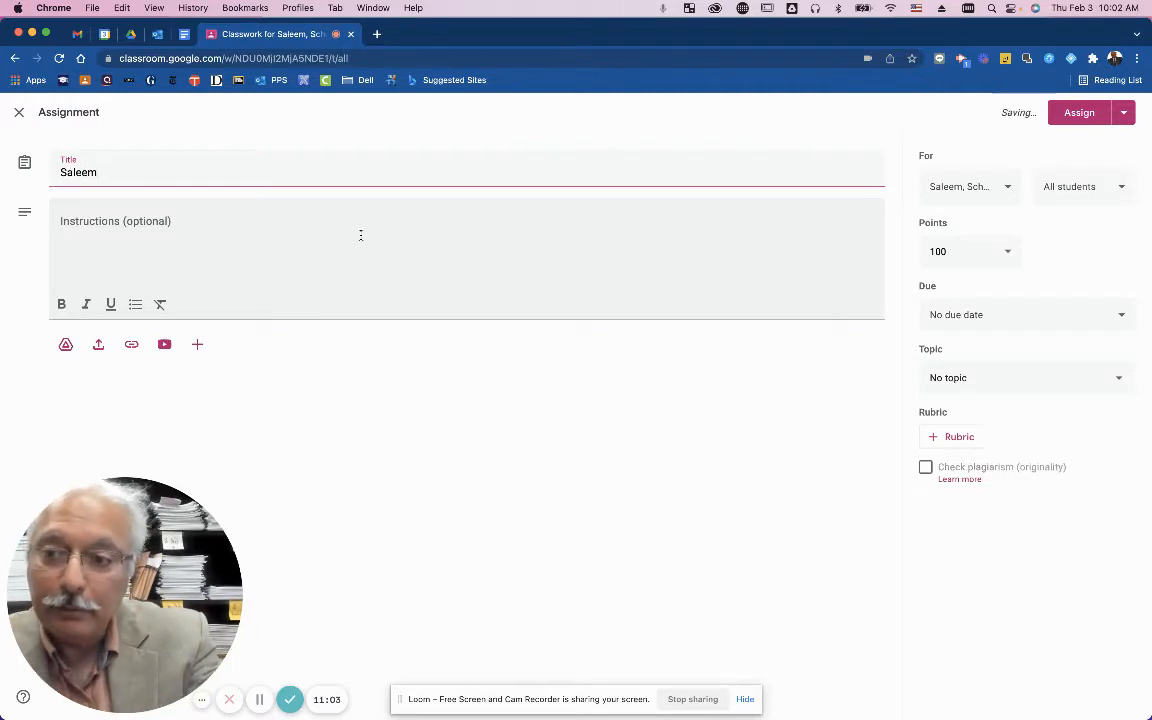
pyautogui.write('_')
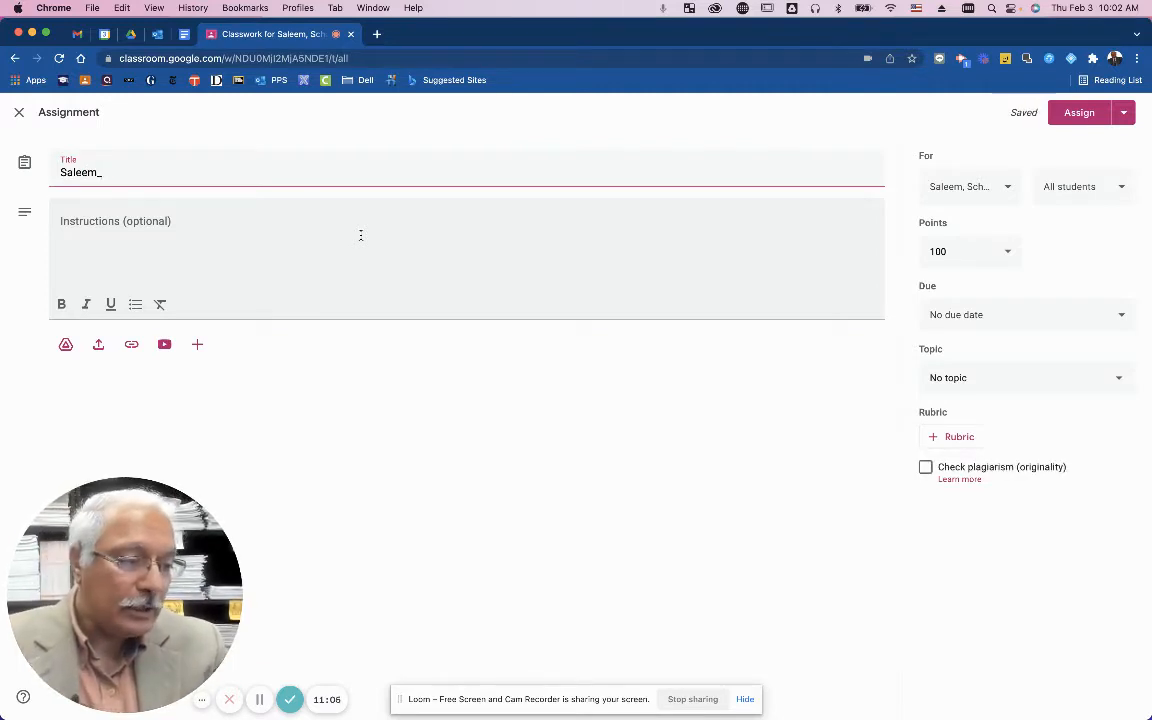
pyautogui.write('21')
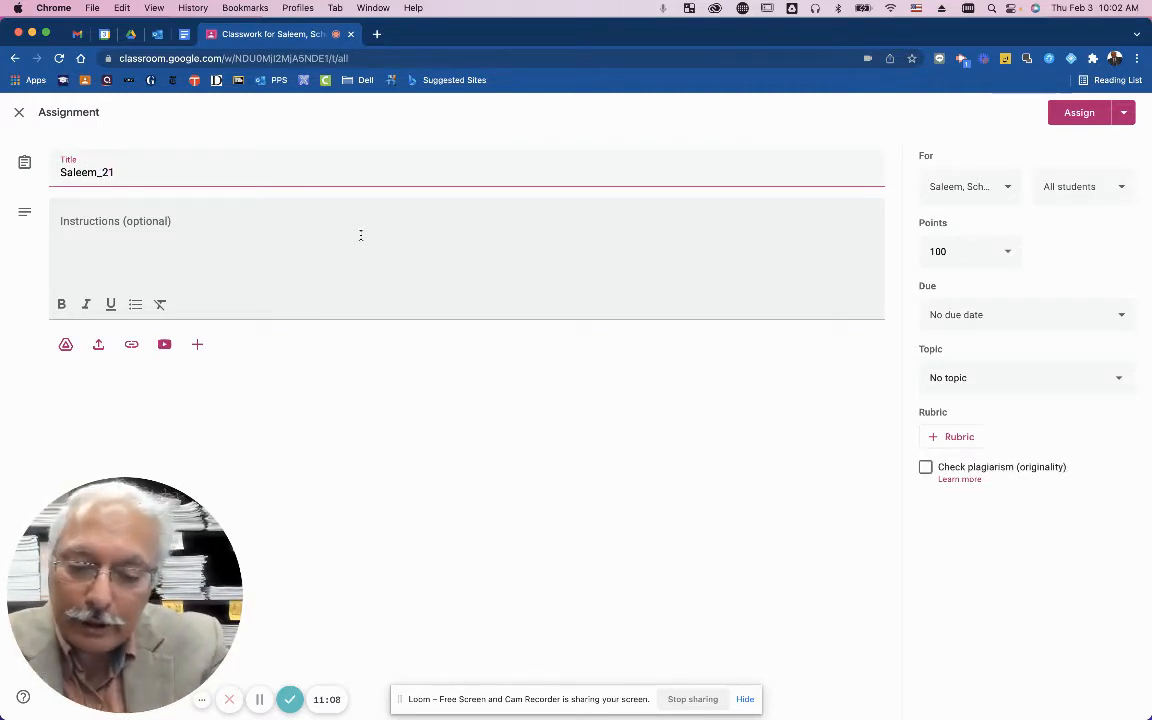
pyautogui.write('-22')
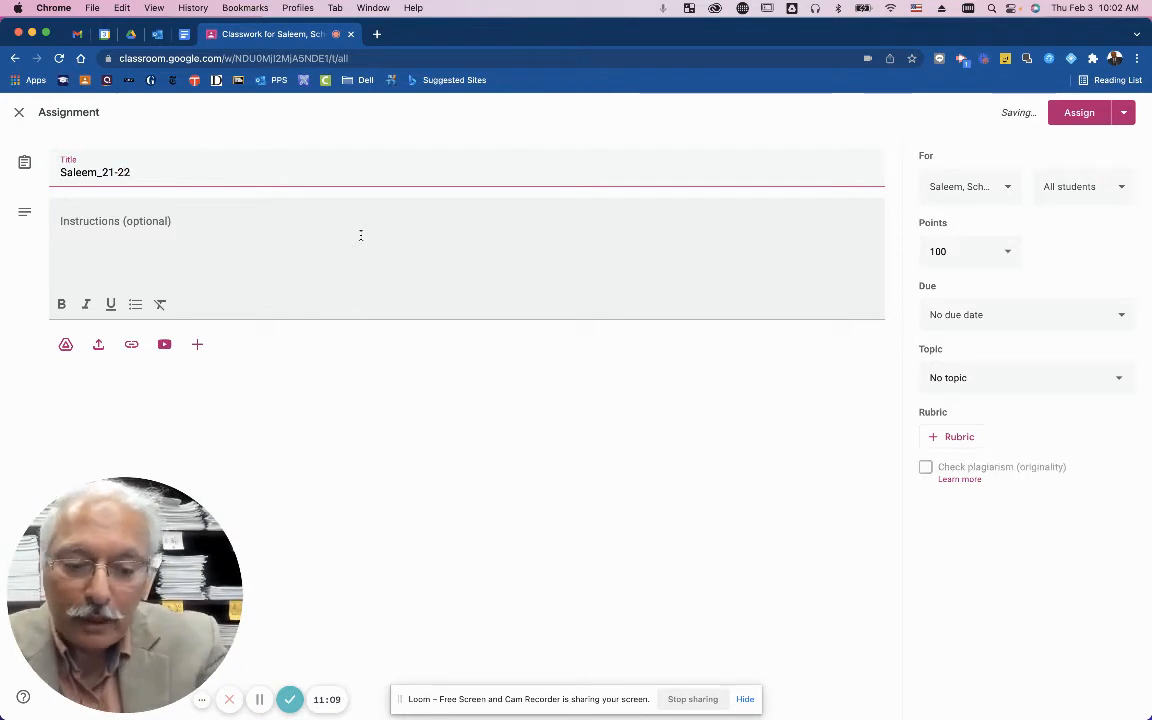
pyautogui.write('_')
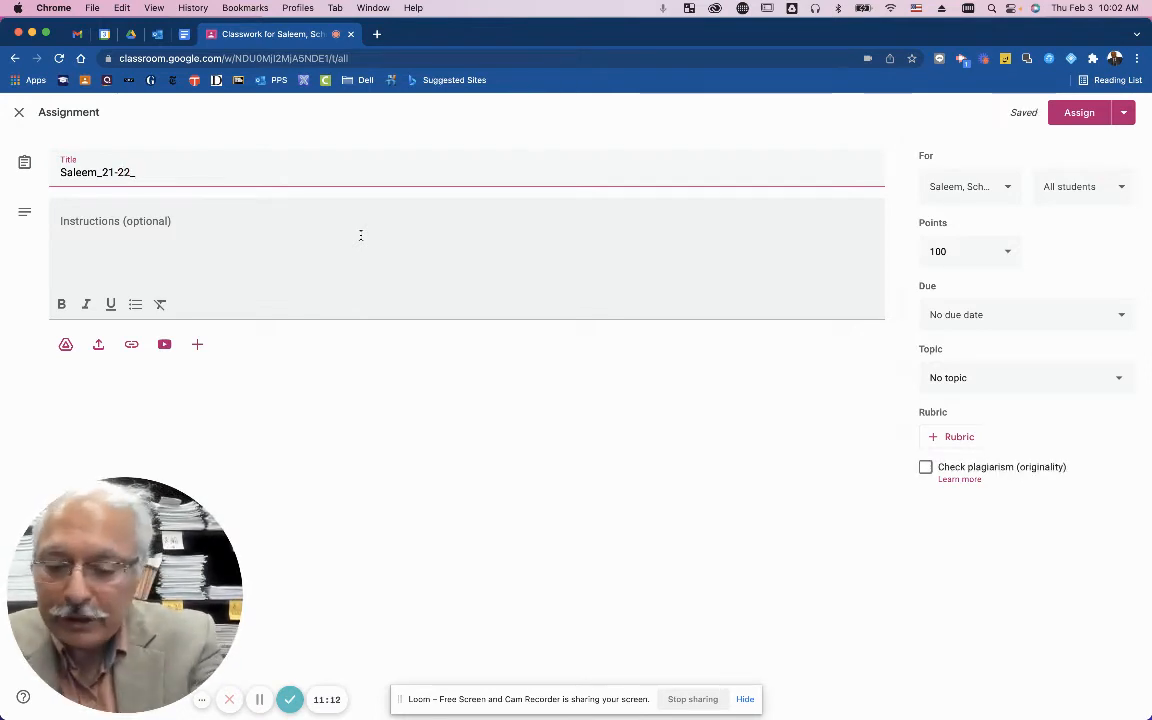
pyautogui.write('EL')
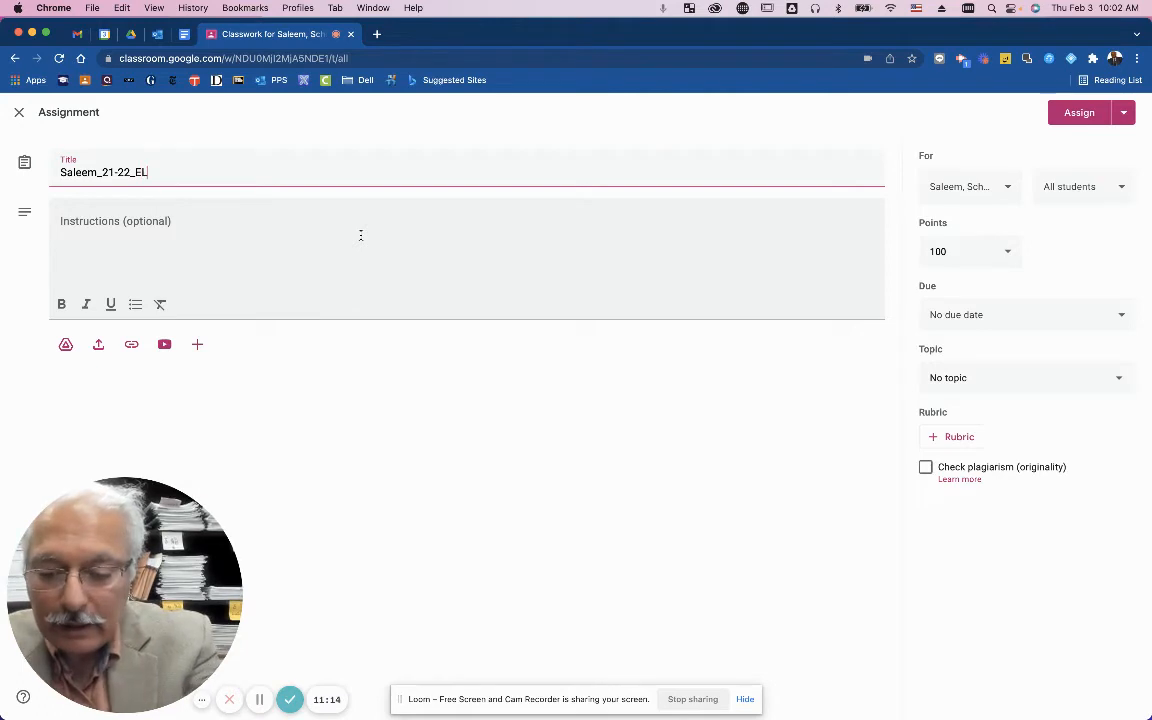
pyautogui.write('A/Ma')
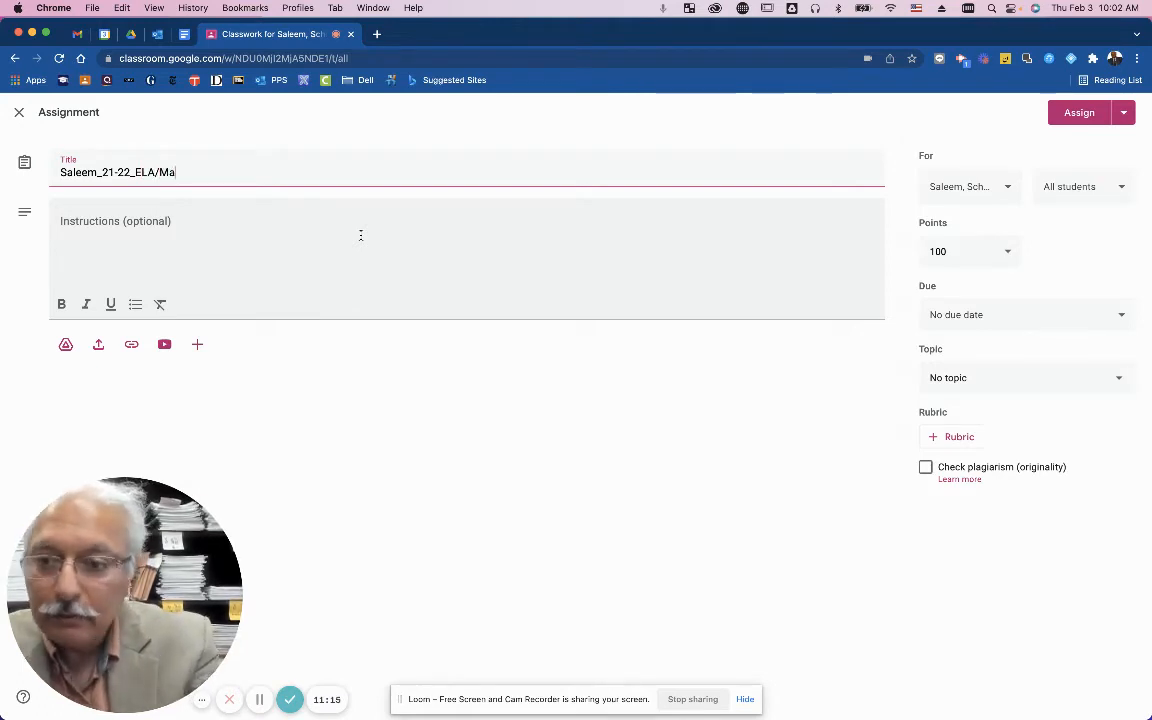
pyautogui.write('th_')
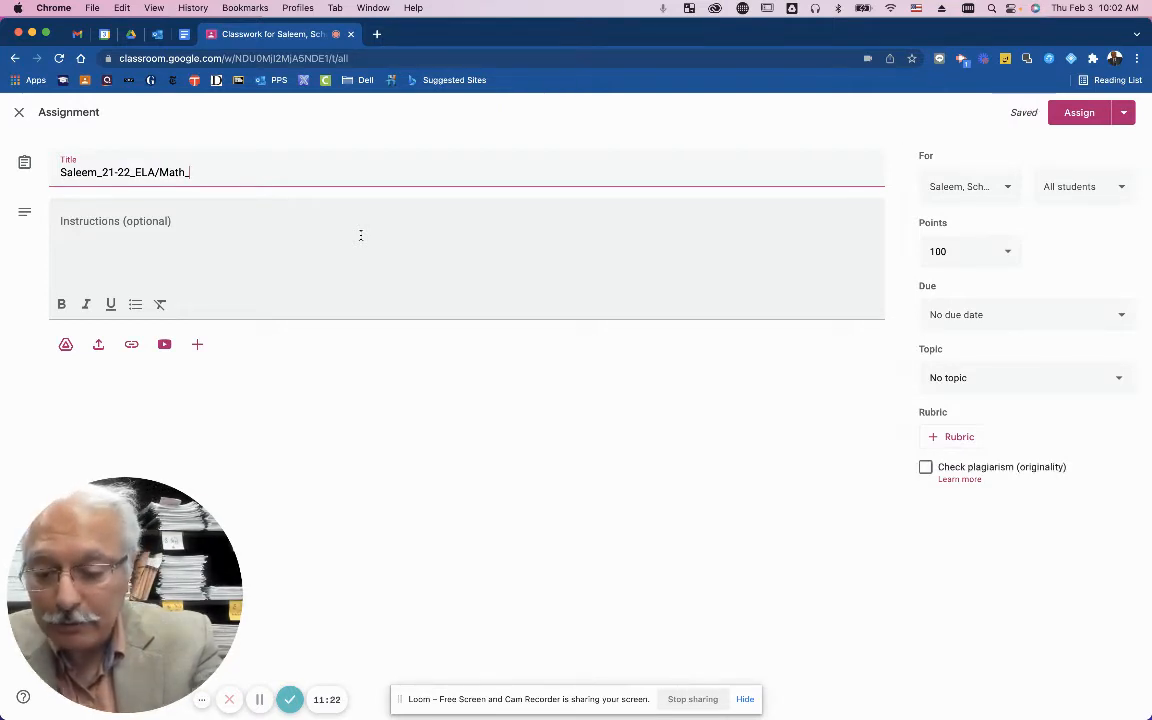
pyautogui.write('Panther')
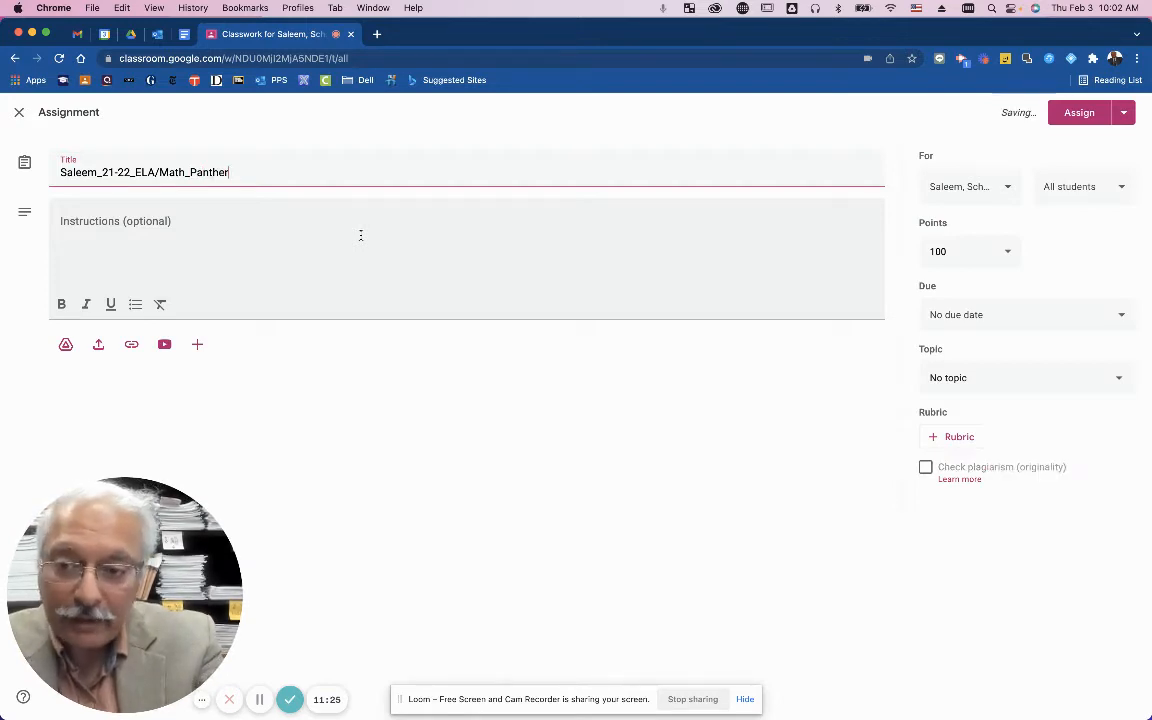
pyautogui.write('_')
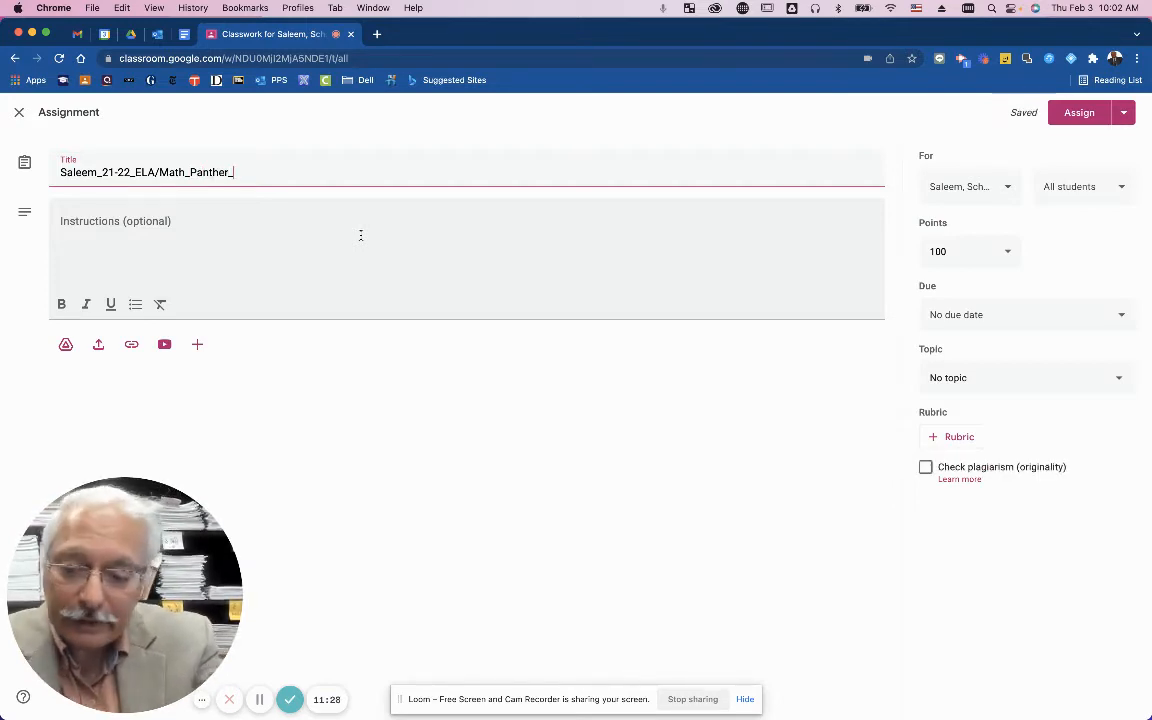
pyautogui.write('Po')
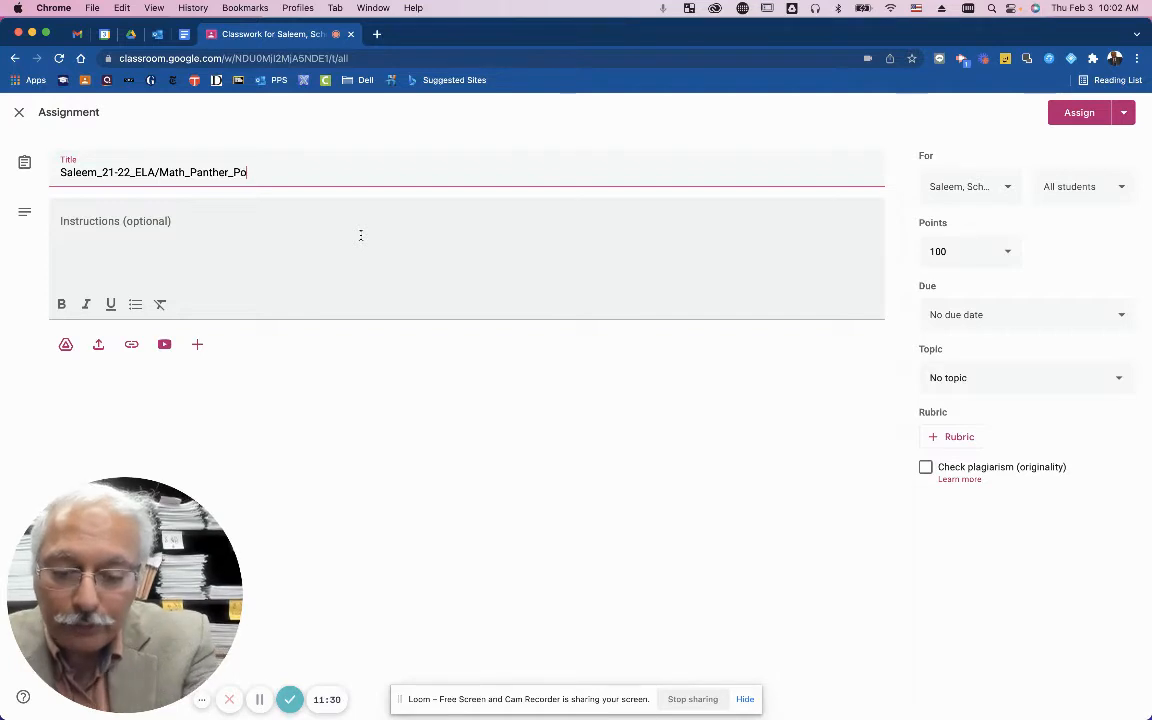
pyautogui.write('rtfolio')
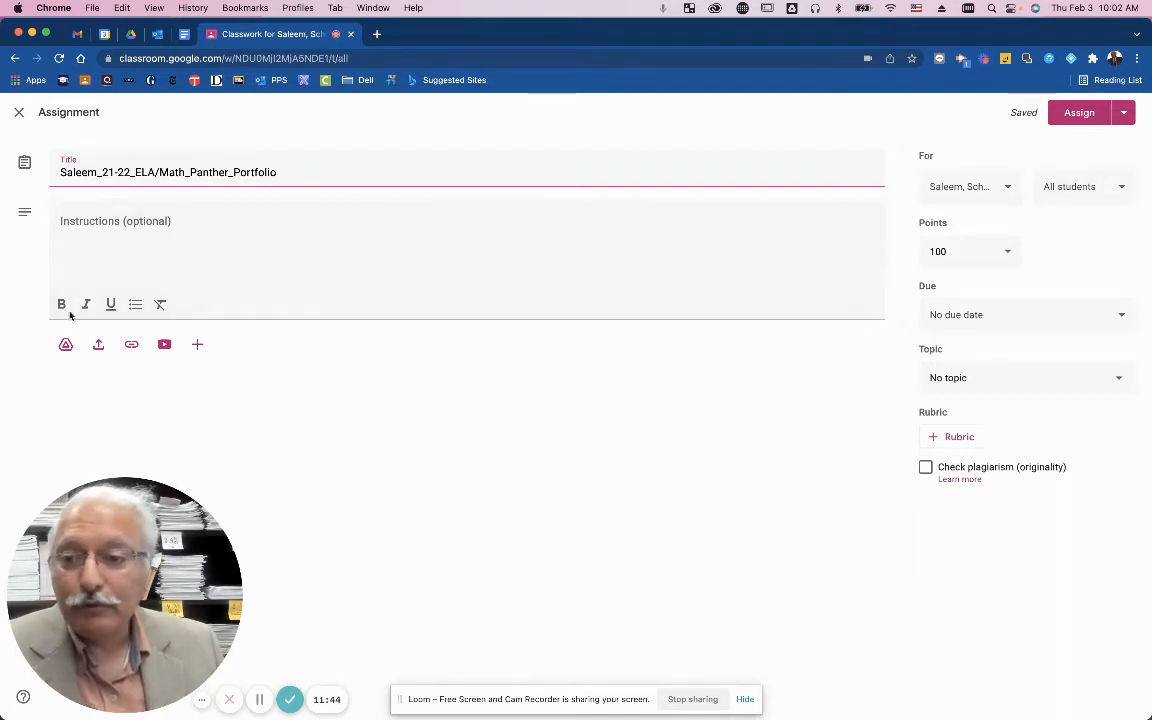
pyautogui.click(95, 242)
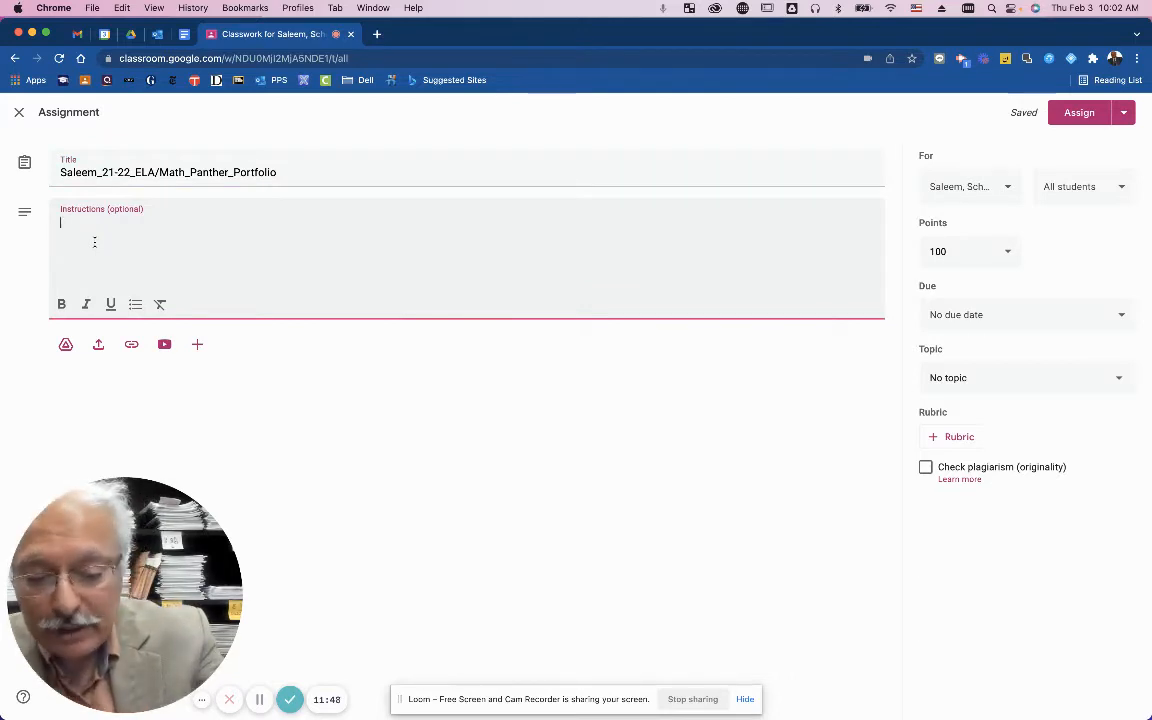
# Enter the instructions 'Work on all these assignments in whichever sequence you prefer.', fixing the 'Wpork' typo.
pyautogui.write('Wpo')
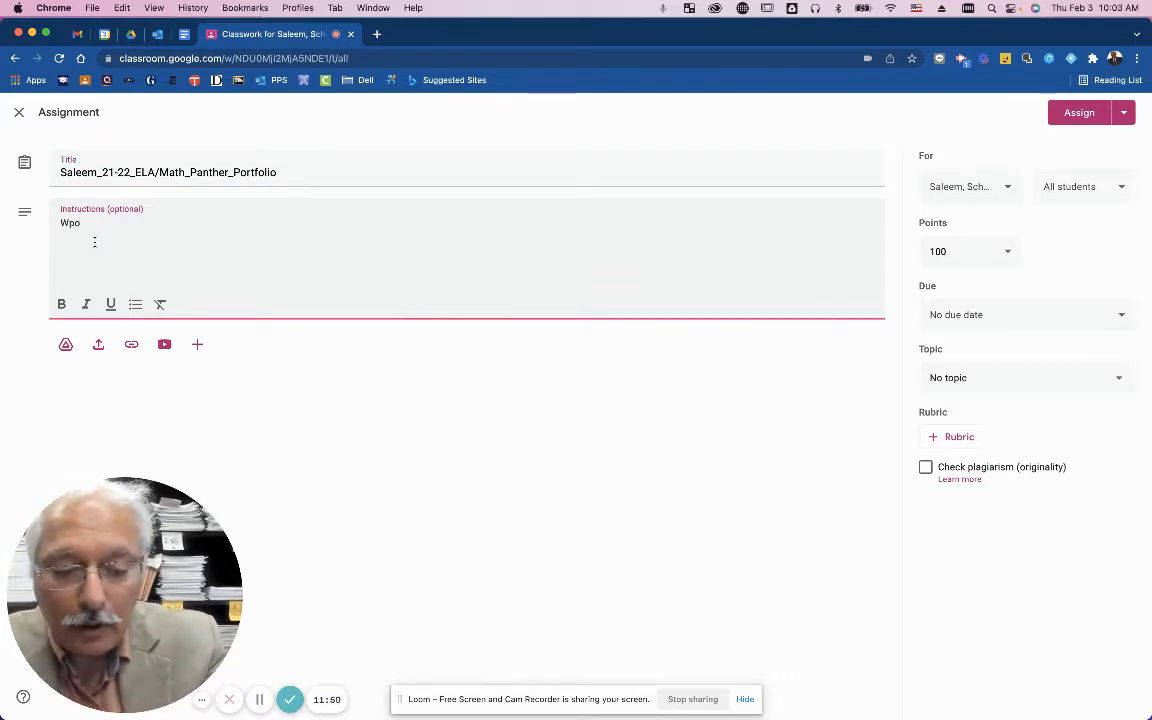
pyautogui.write('rk on a')
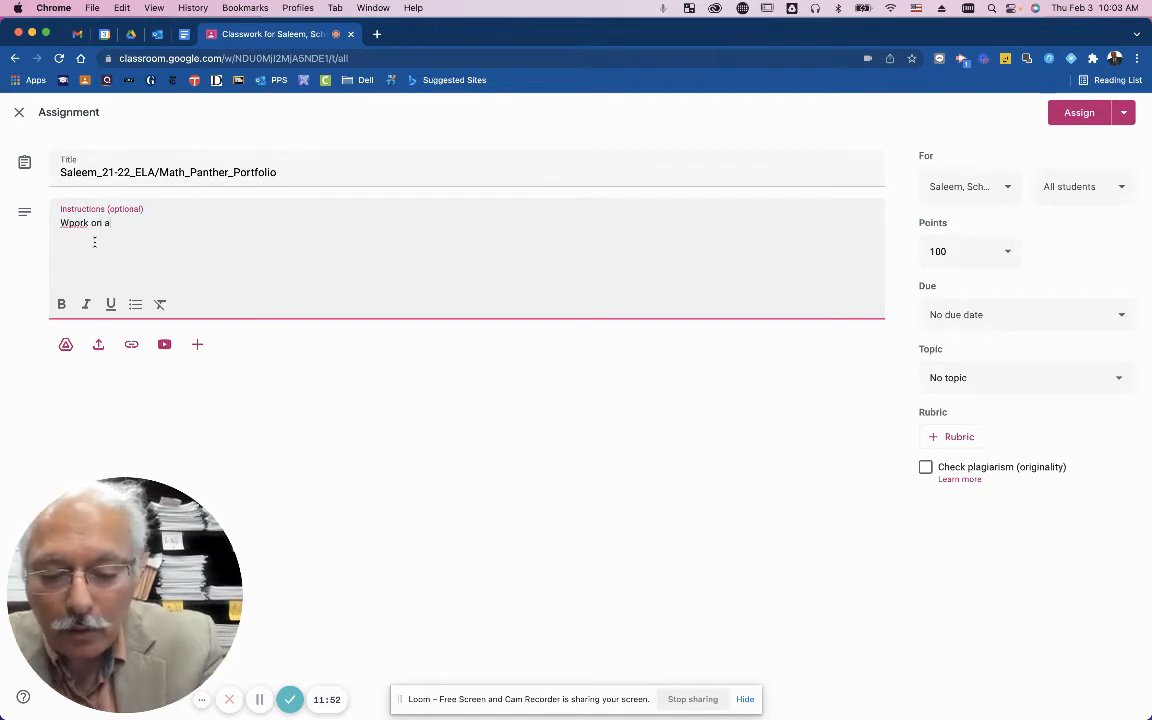
pyautogui.write('ll these ass')
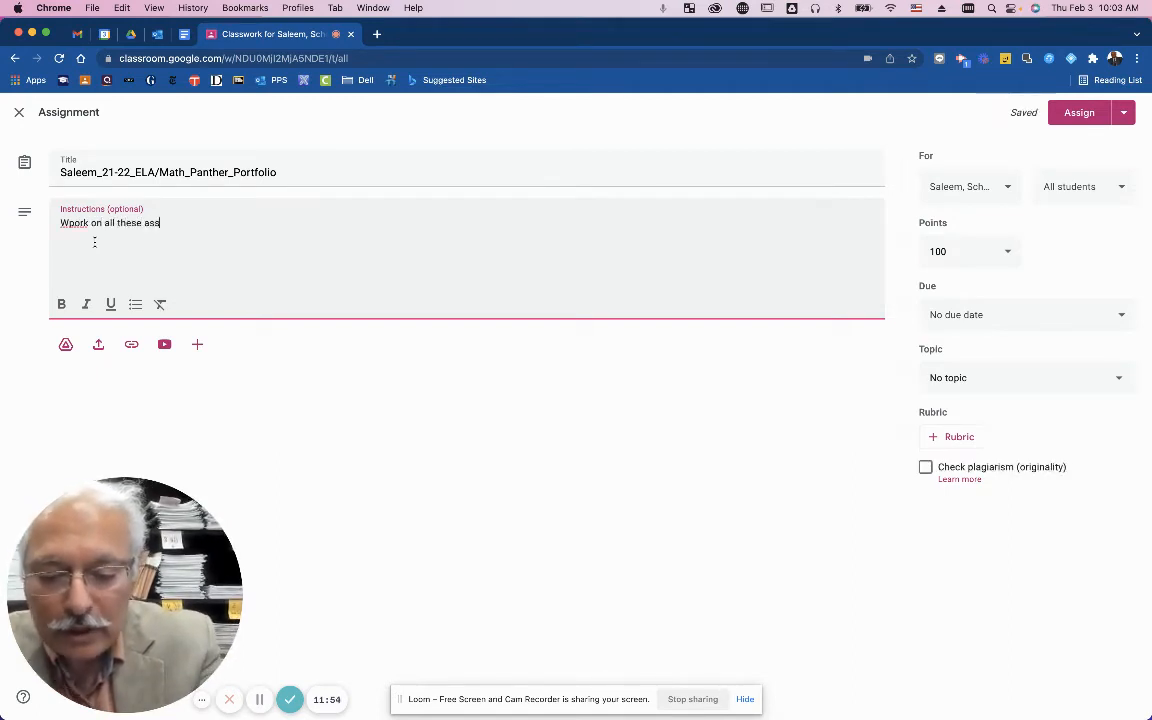
pyautogui.write('ignments (')
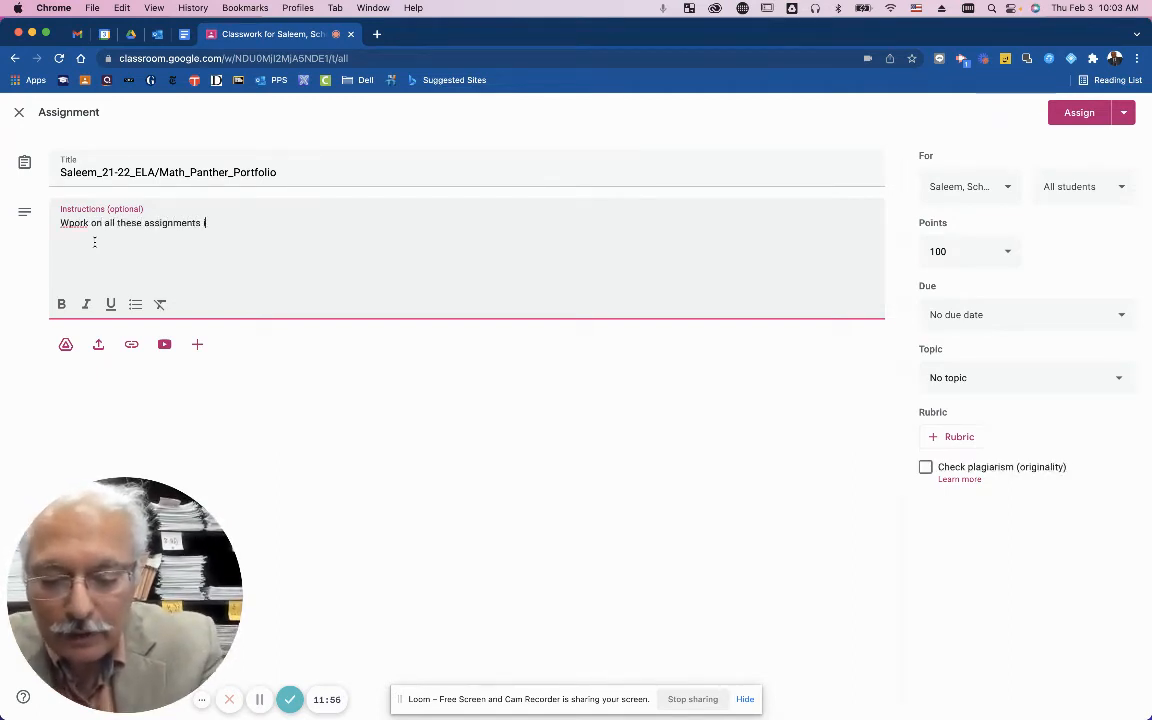
pyautogui.write('n whichev')
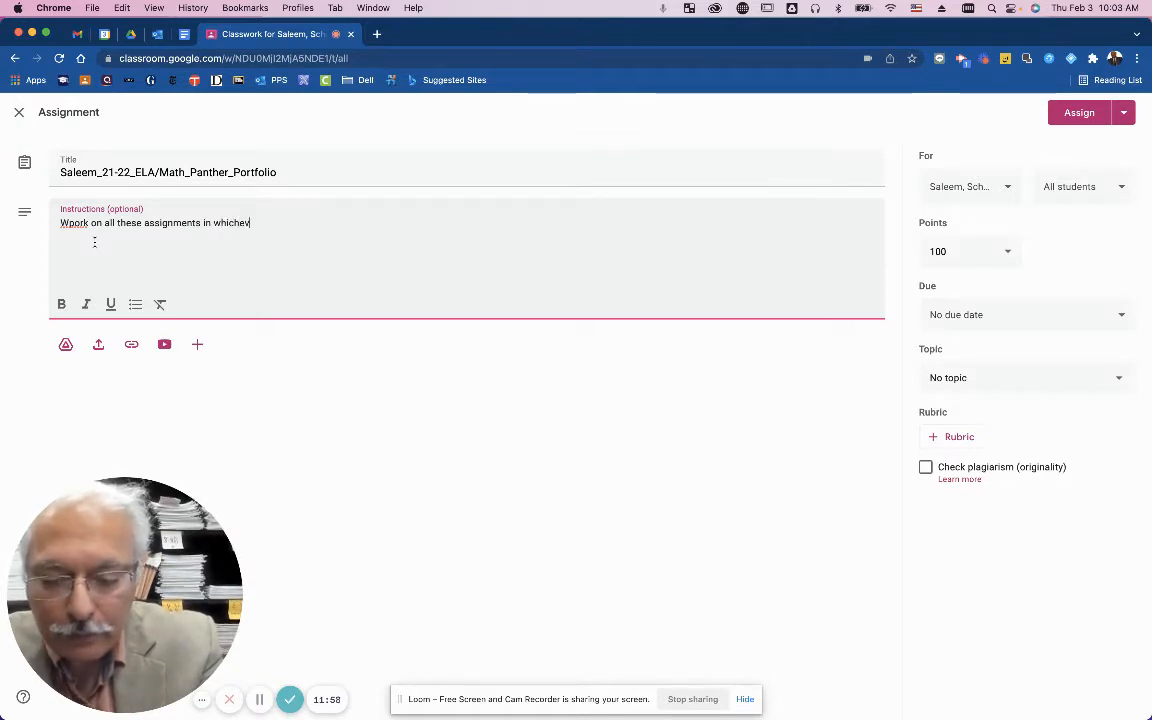
pyautogui.write('er sequ')
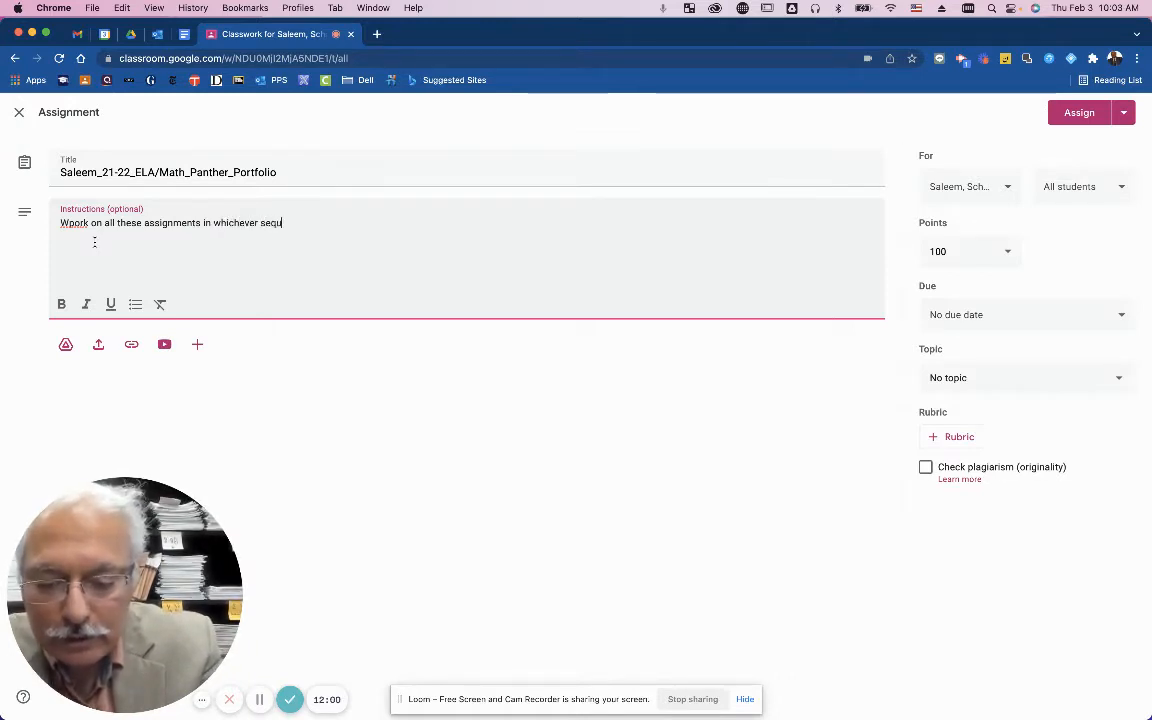
pyautogui.write('ence you ')
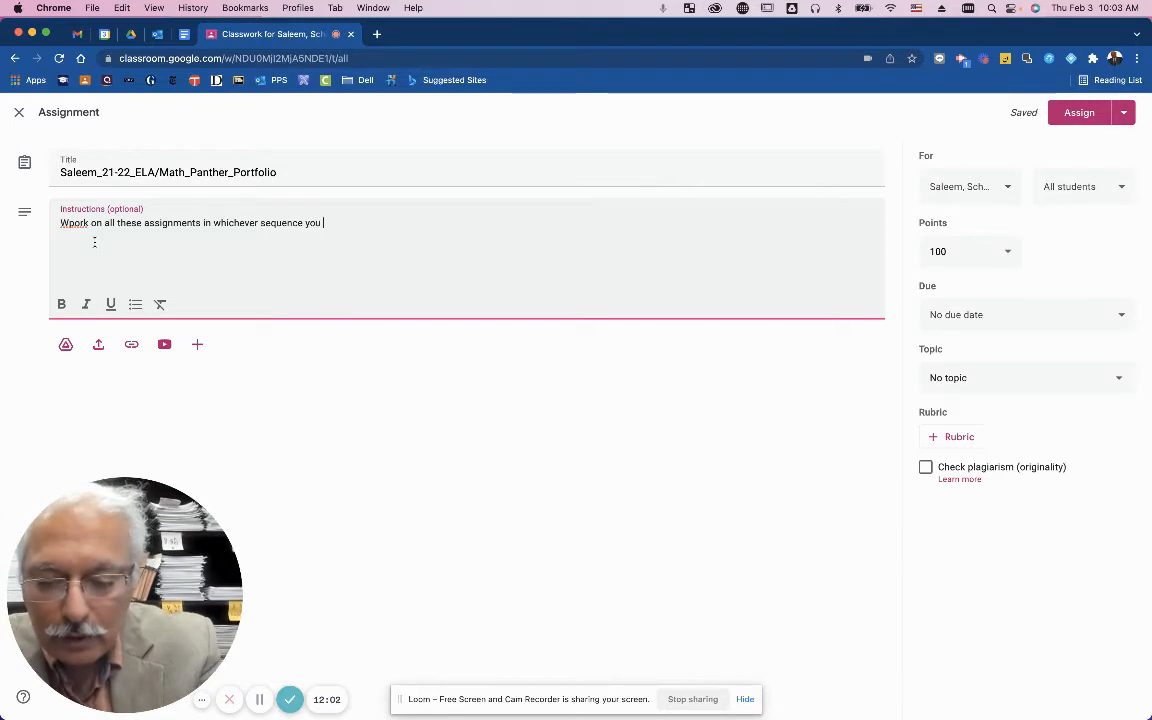
pyautogui.write('prefer.')
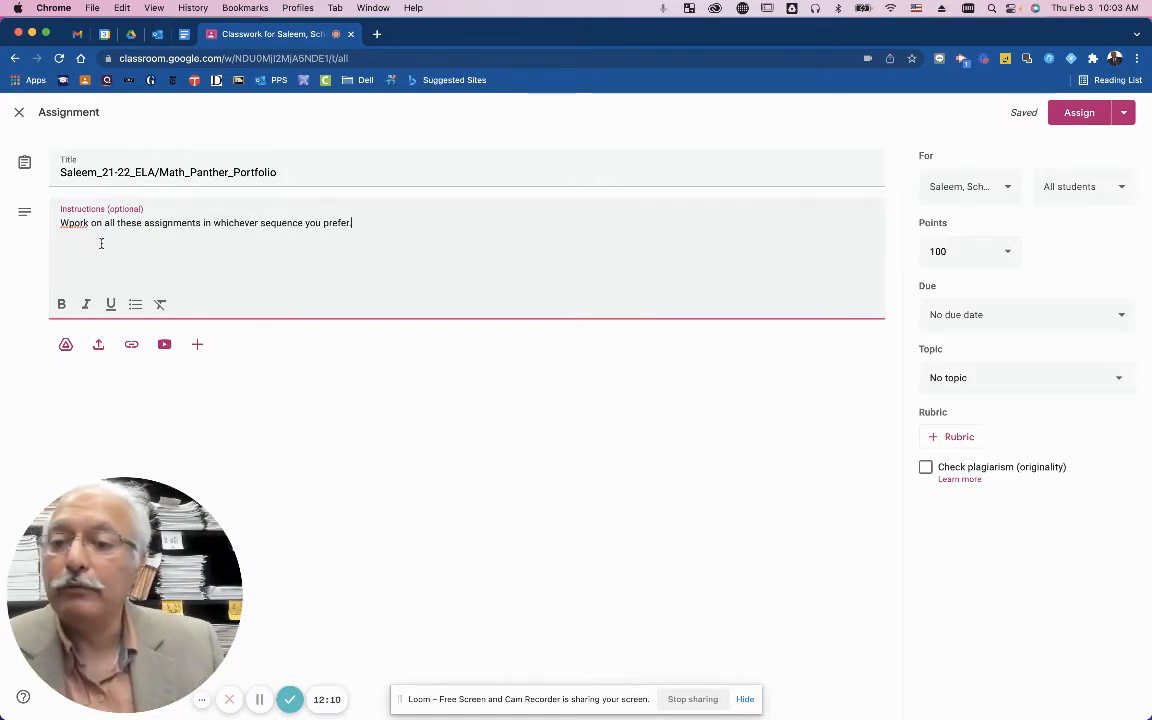
pyautogui.click(73, 222)
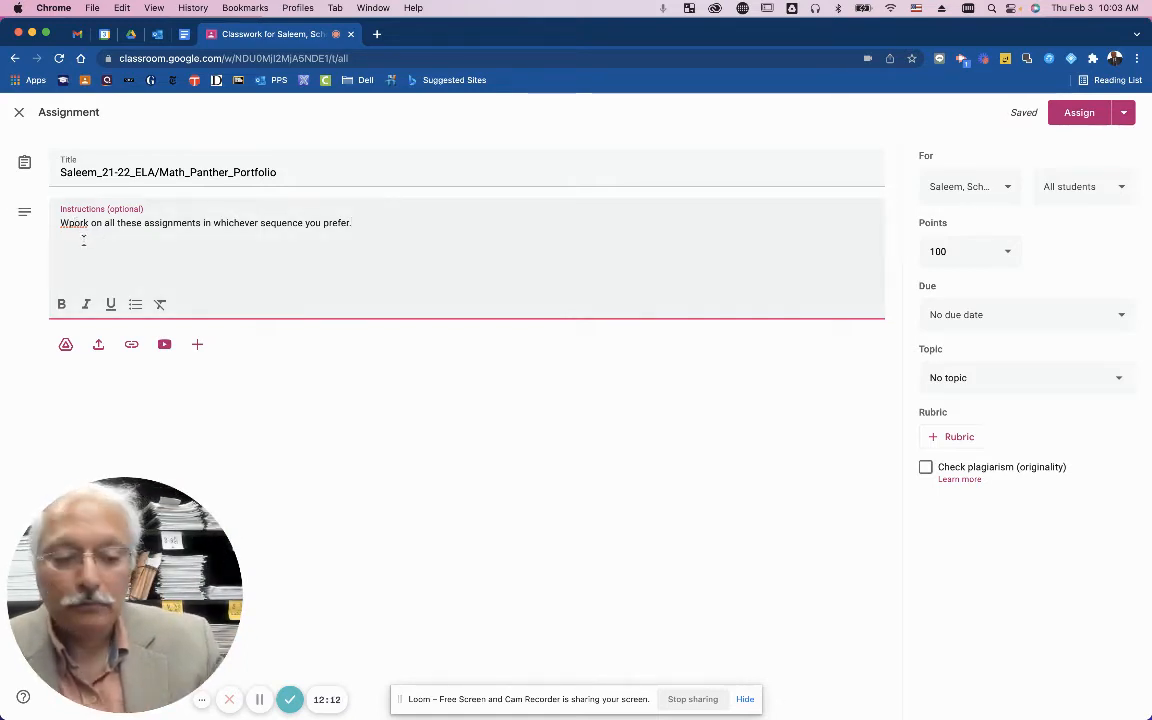
pyautogui.press('BackSpace')
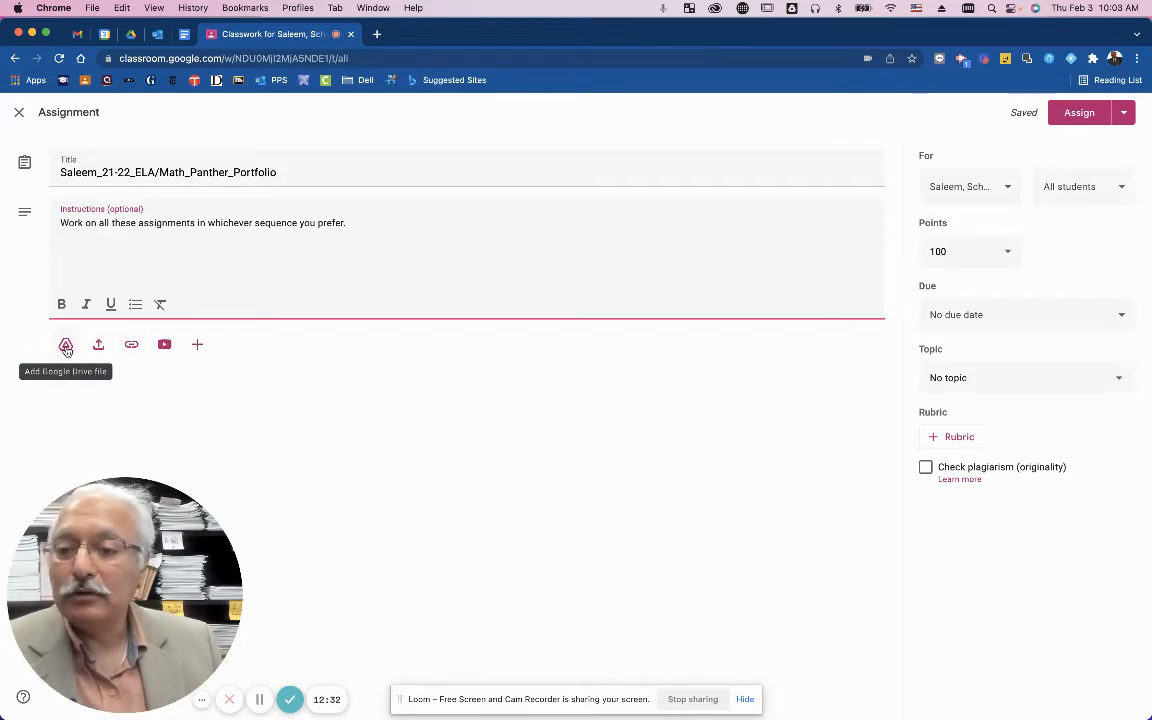
# Open the Google Drive file picker, look through Upload and My Drive, then return to Recent.
pyautogui.click(66, 347)
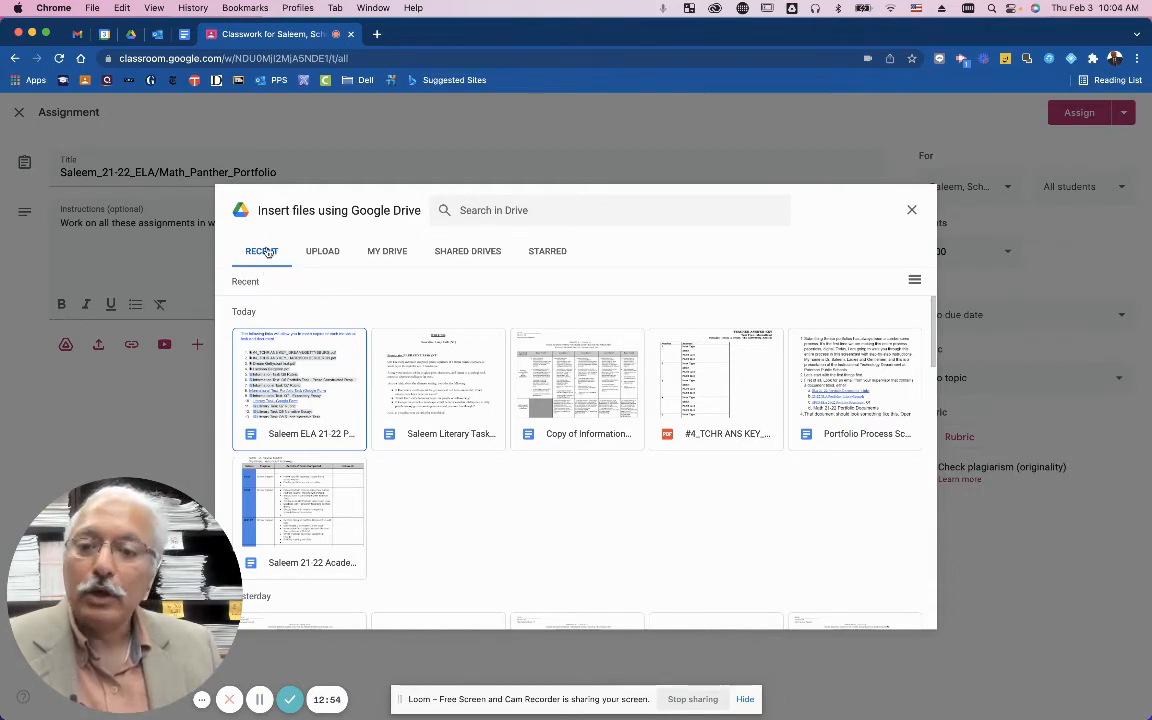
pyautogui.click(338, 260)
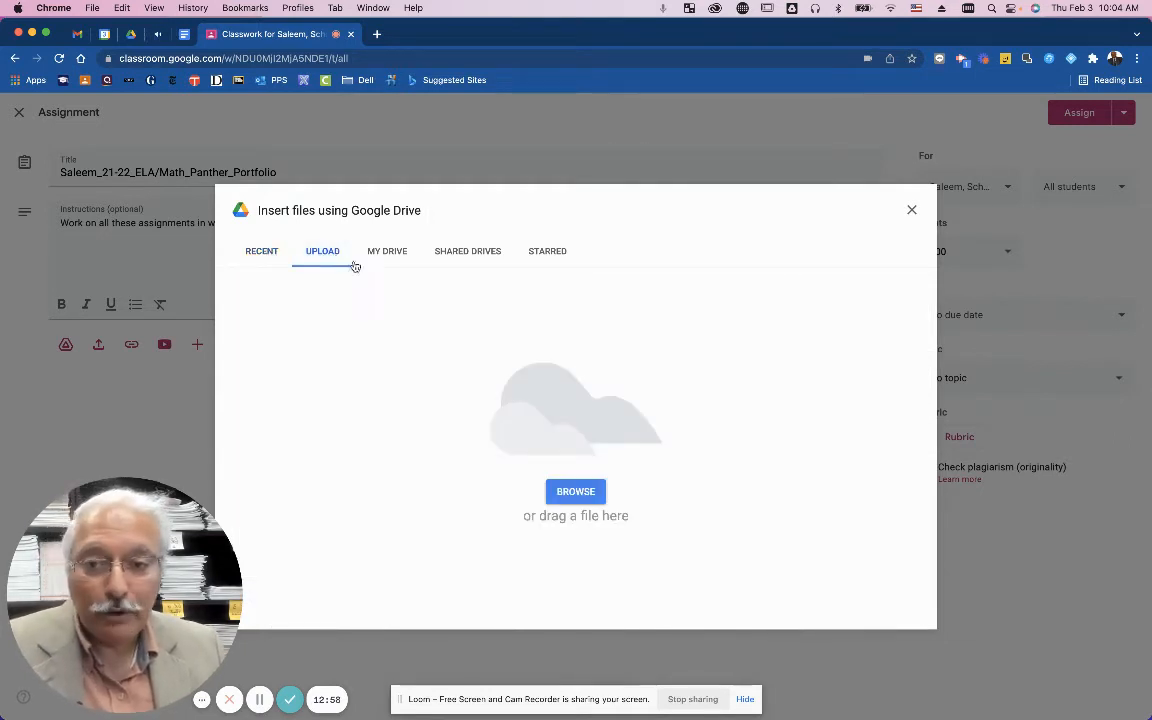
pyautogui.click(386, 256)
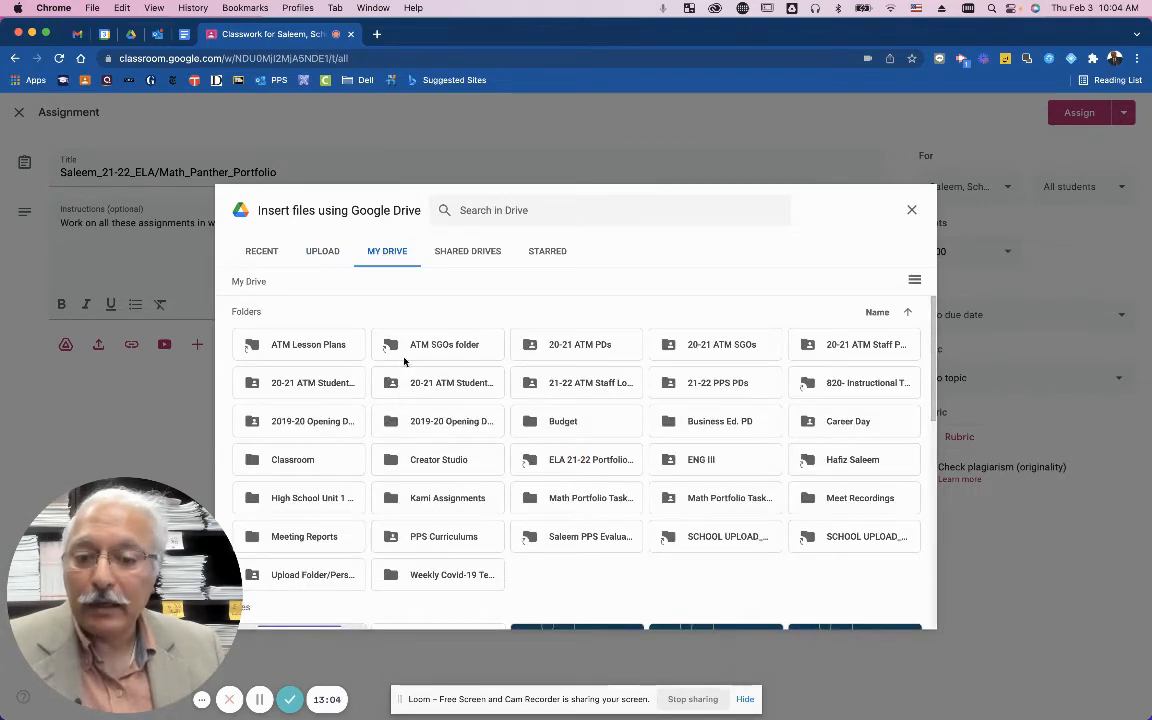
pyautogui.scroll(-5, 420, 385)
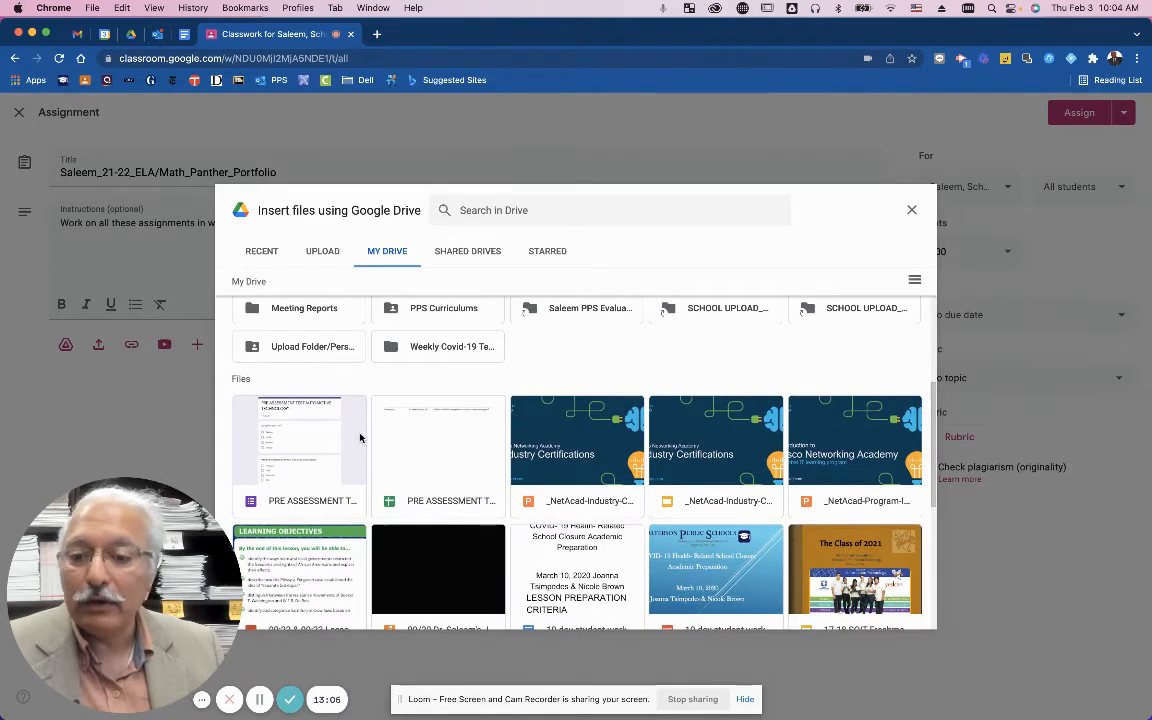
pyautogui.click(262, 253)
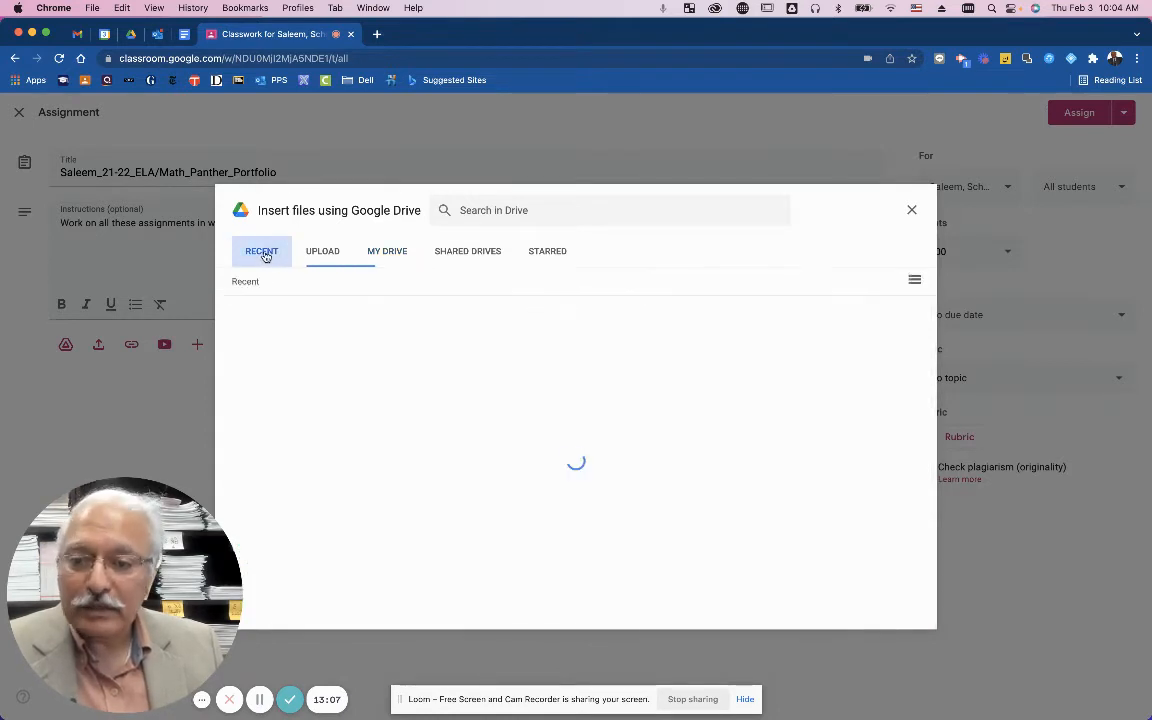
# Select the ELA portfolio document links file and the Literary Task narrative essay.
pyautogui.click(288, 380)
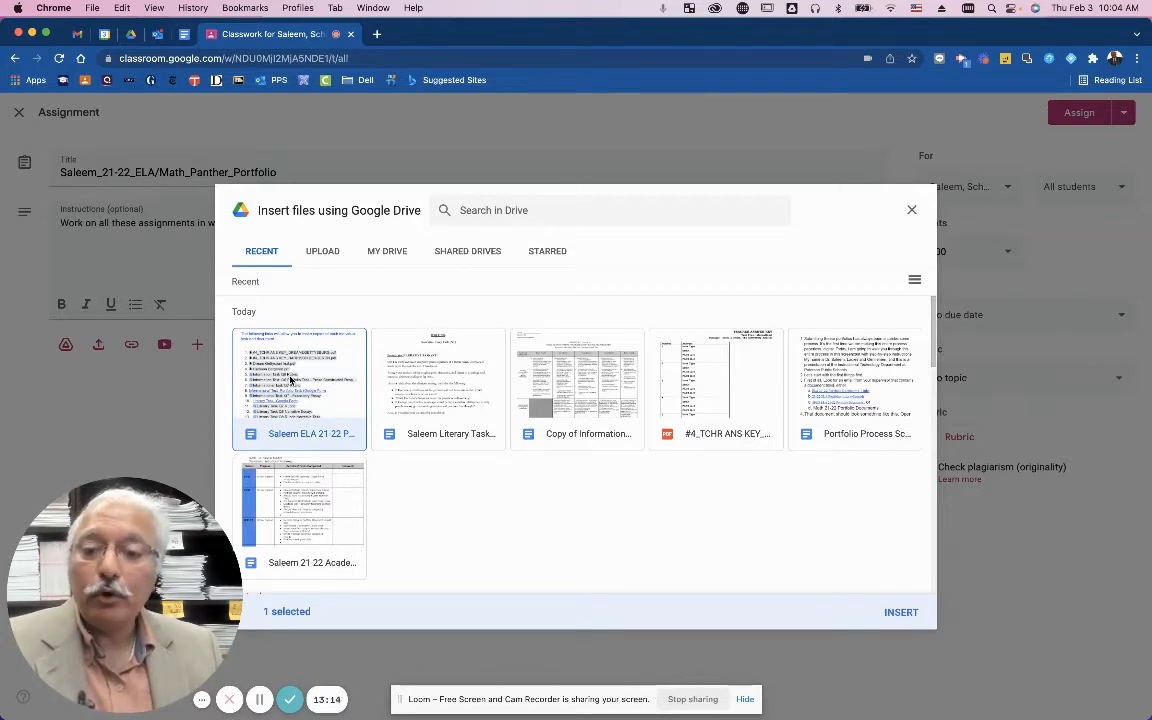
pyautogui.click(420, 397)
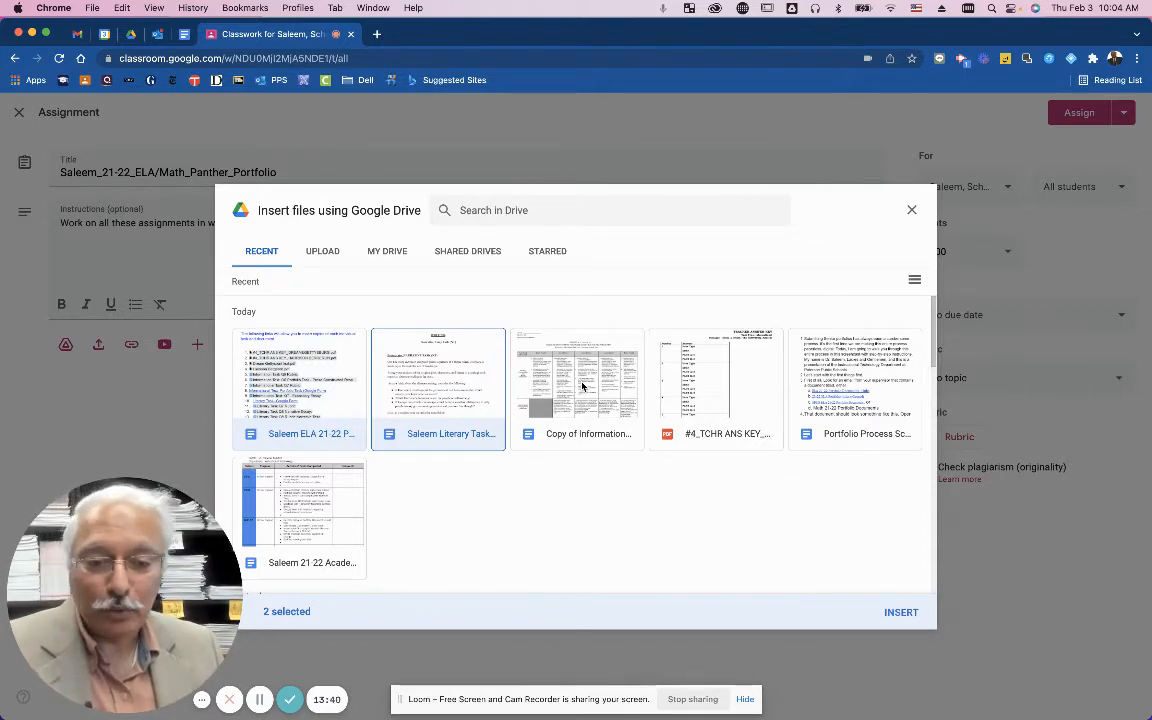
# Attach both Google Docs and set each to 'Make a copy for each student', leaving the class unchanged.
pyautogui.click(901, 613)
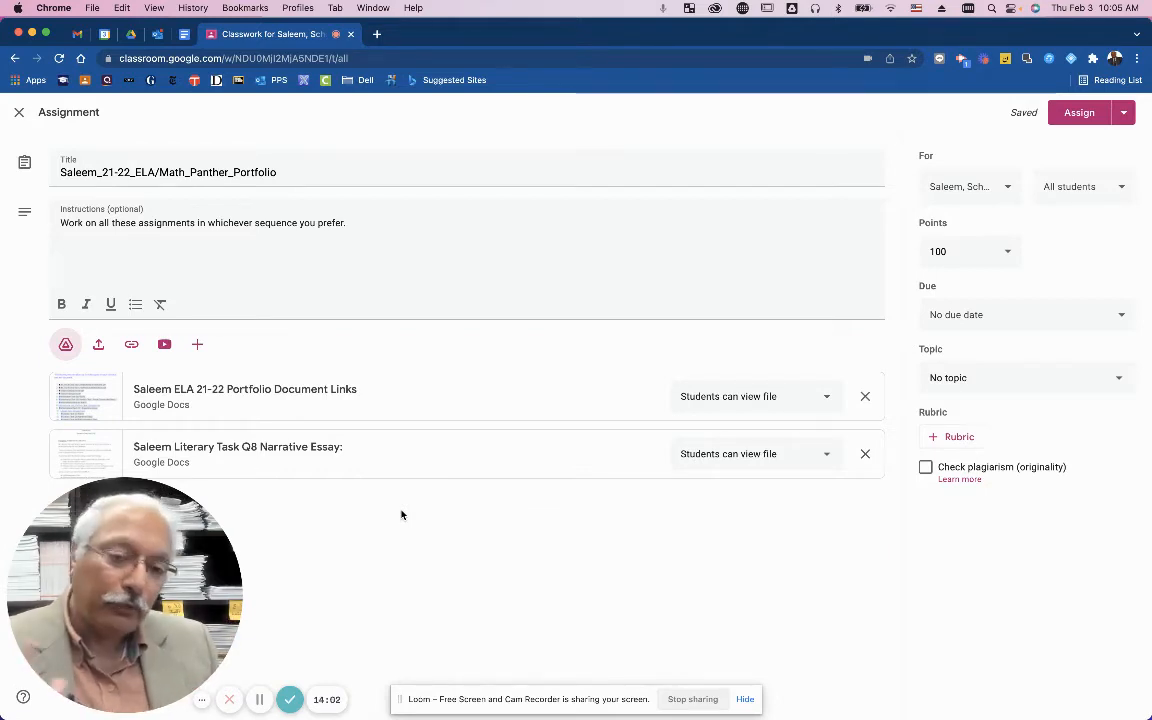
pyautogui.click(826, 400)
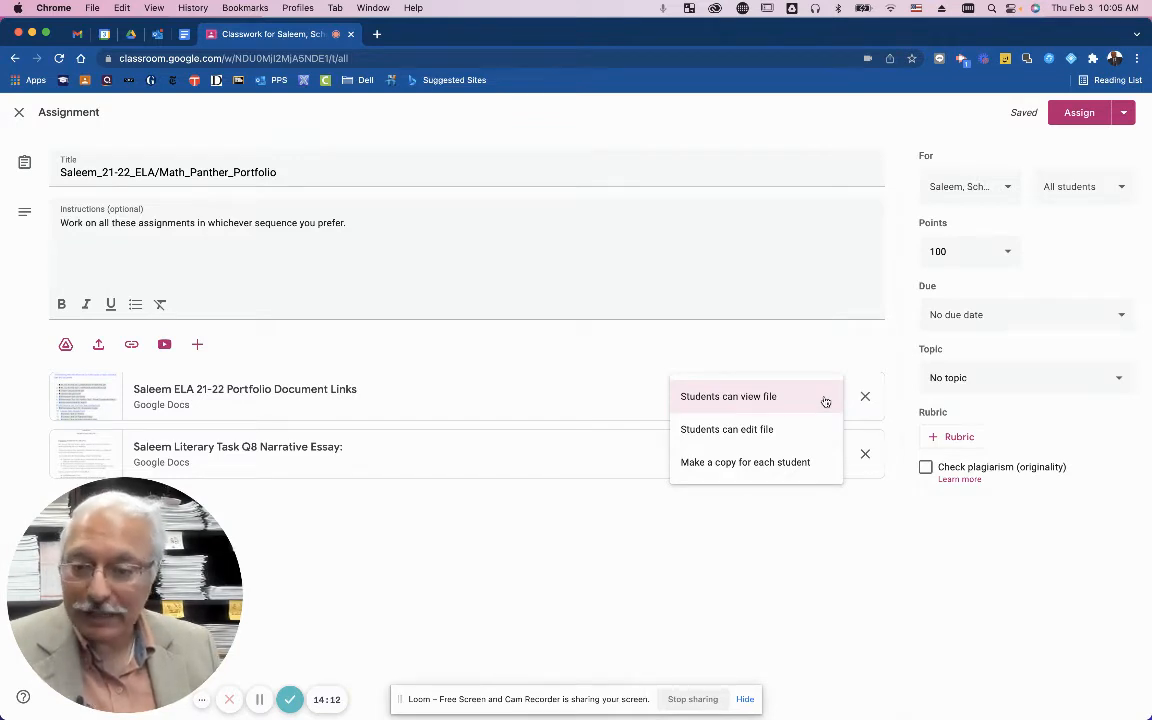
pyautogui.click(797, 465)
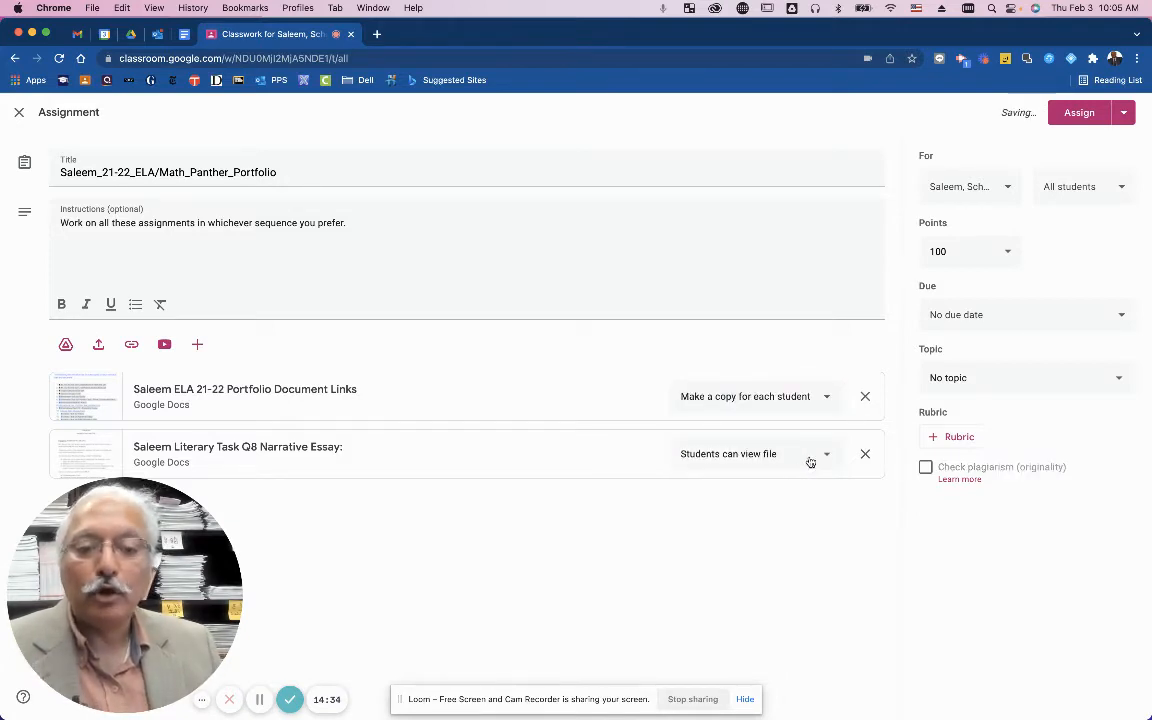
pyautogui.click(810, 459)
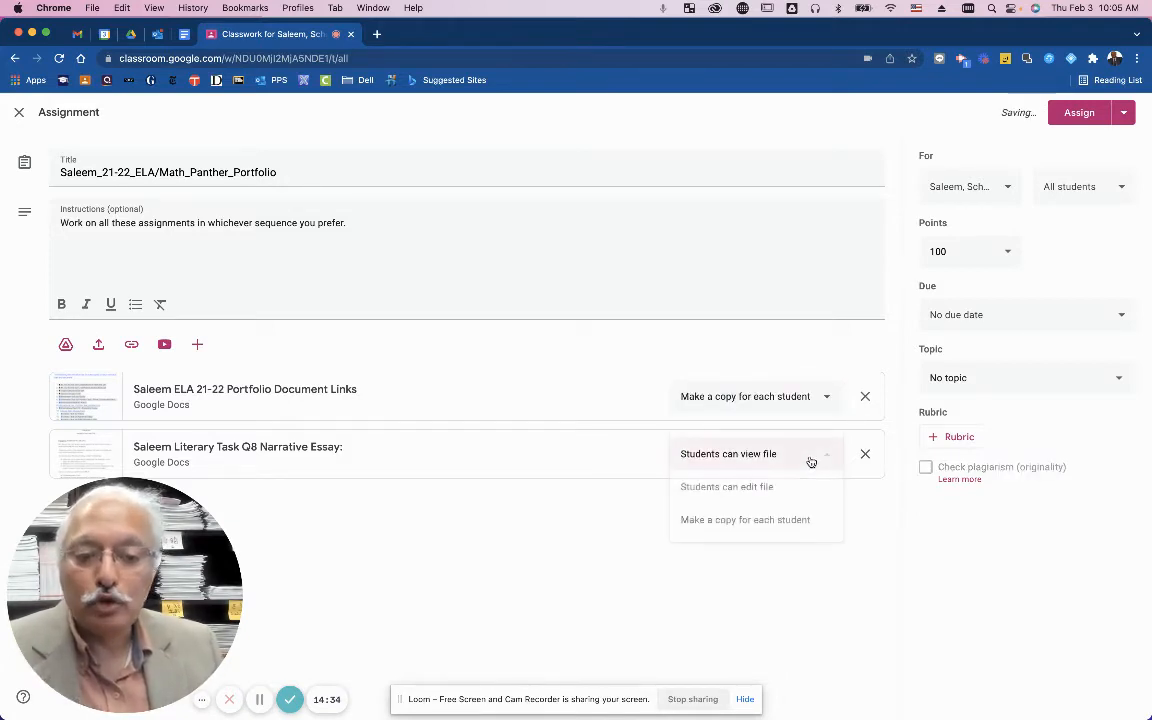
pyautogui.click(780, 528)
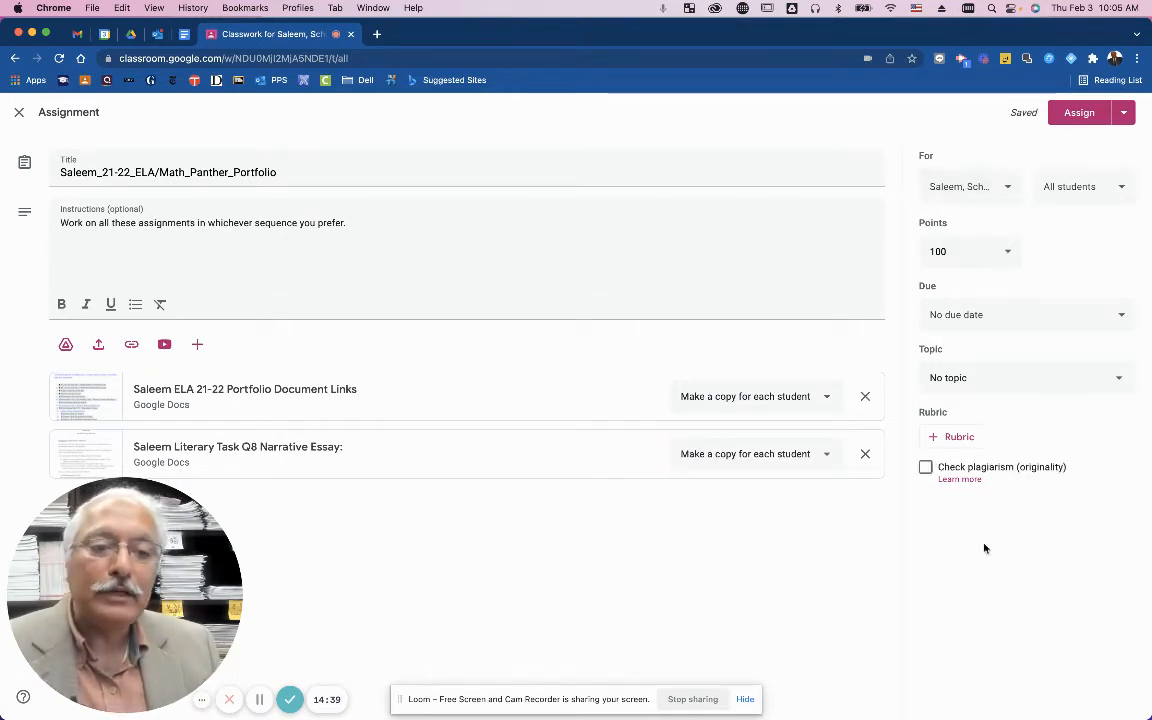
pyautogui.click(998, 200)
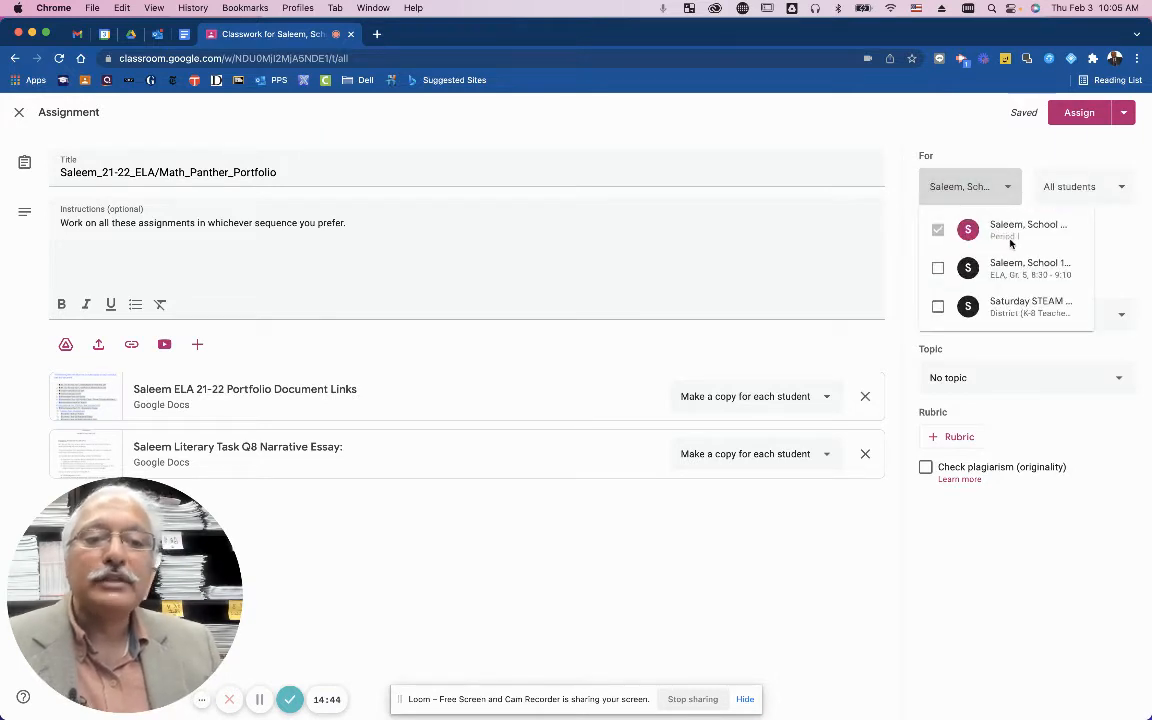
pyautogui.click(1030, 161)
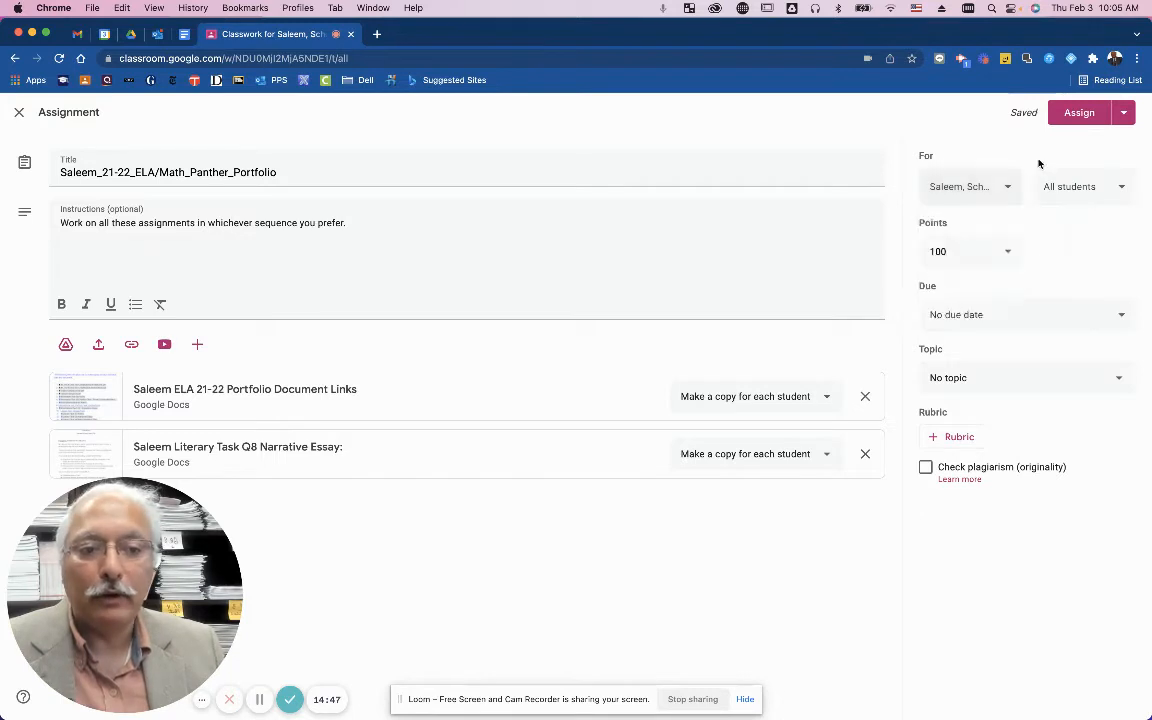
# Uncheck one student so the assignment goes to 3 students.
pyautogui.click(1082, 190)
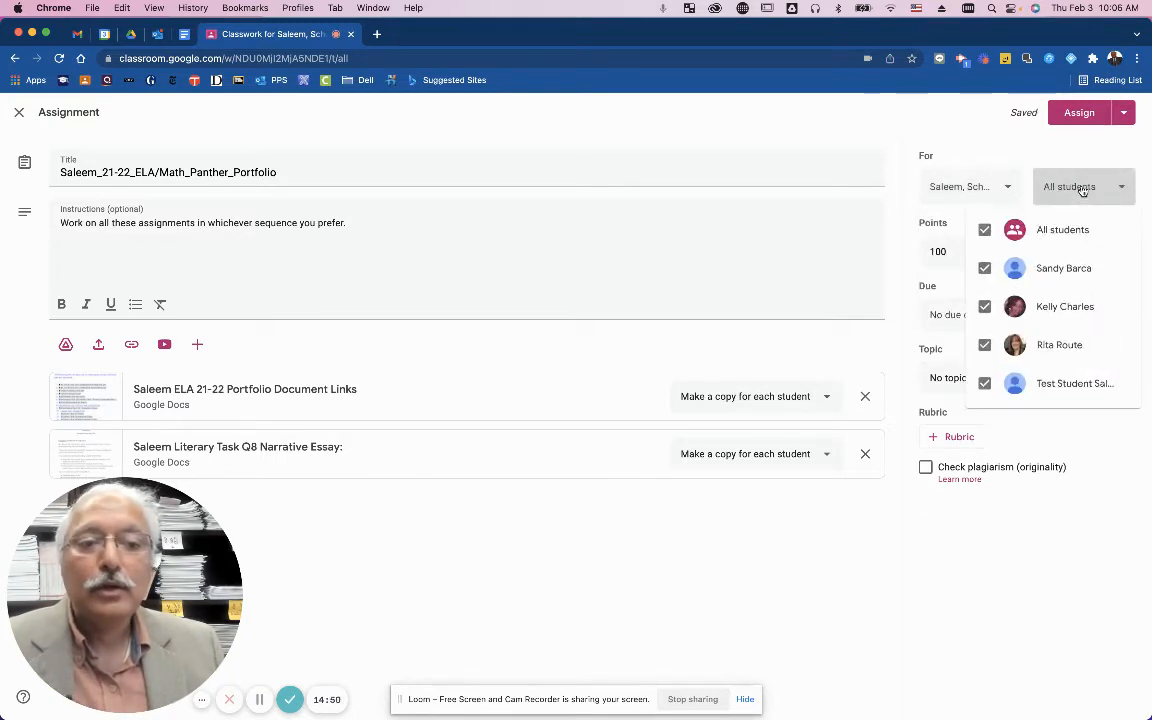
pyautogui.click(985, 268)
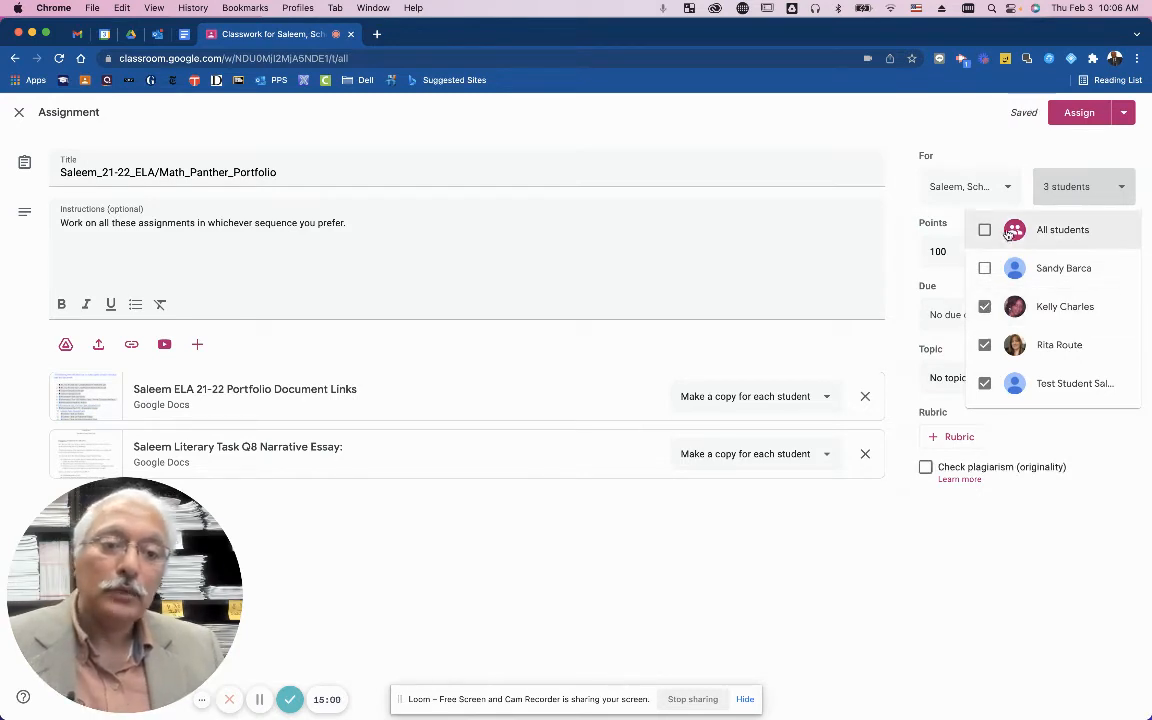
pyautogui.click(1005, 150)
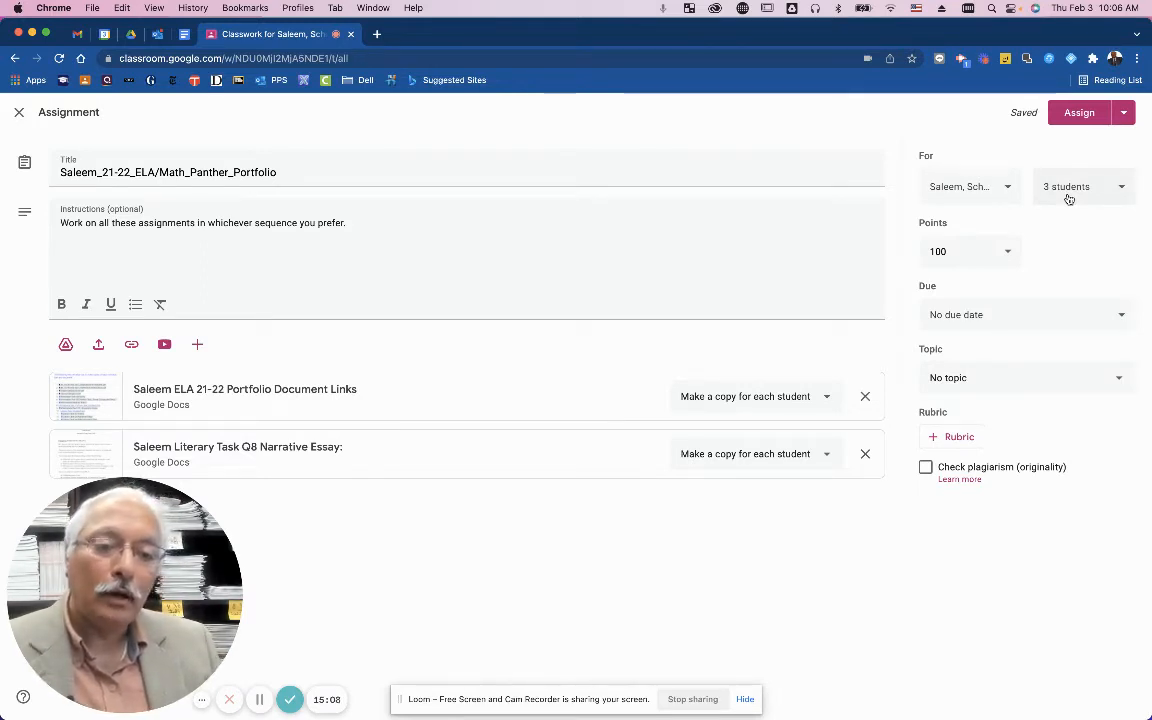
# Keep the assignment at 100 points and open the Due date & time settings, still no due date.
pyautogui.click(951, 254)
pyautogui.doubleClick(951, 254)
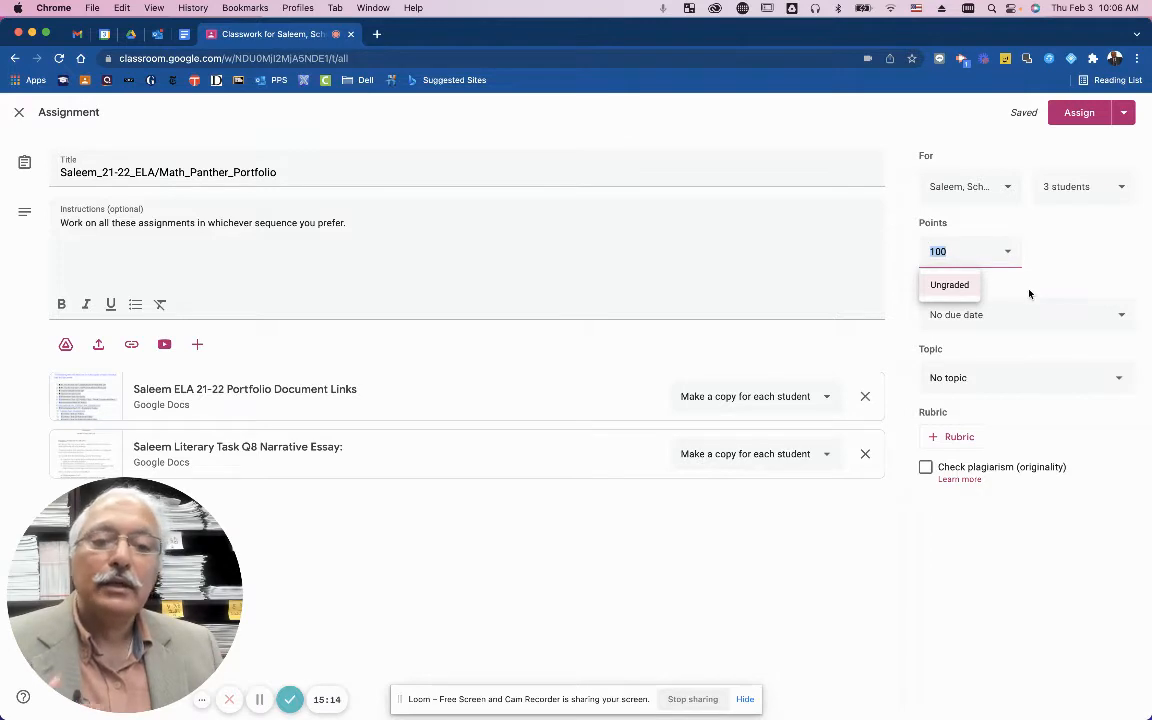
pyautogui.click(990, 284)
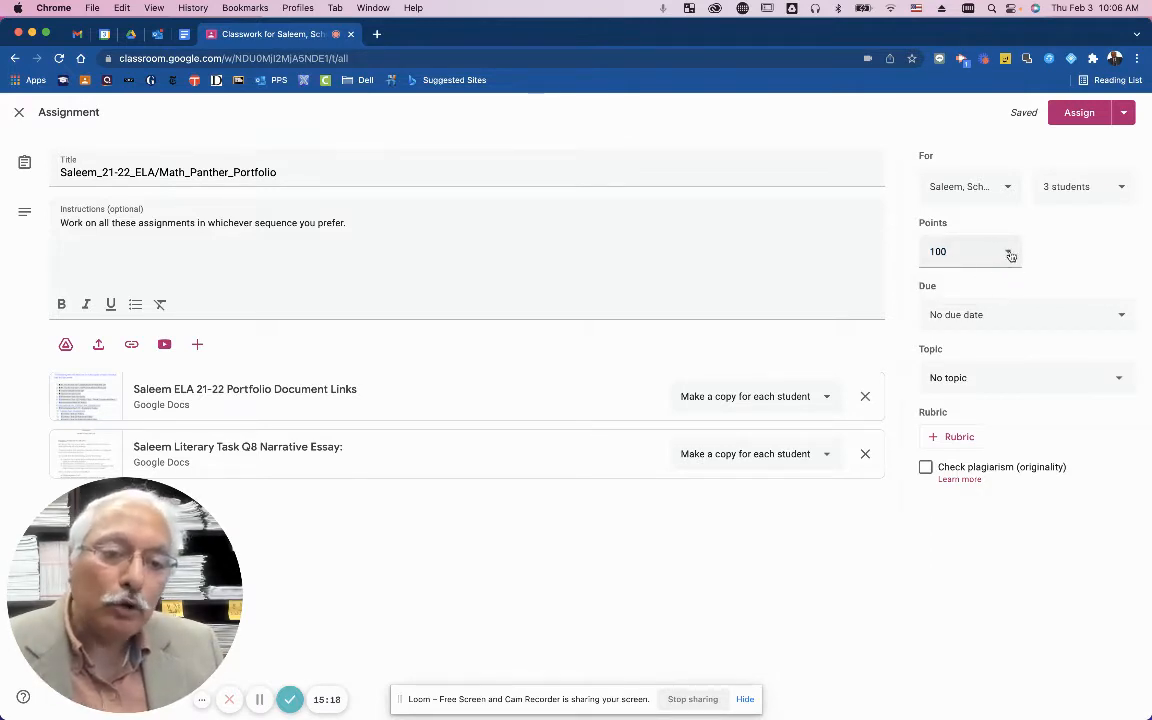
pyautogui.click(1009, 255)
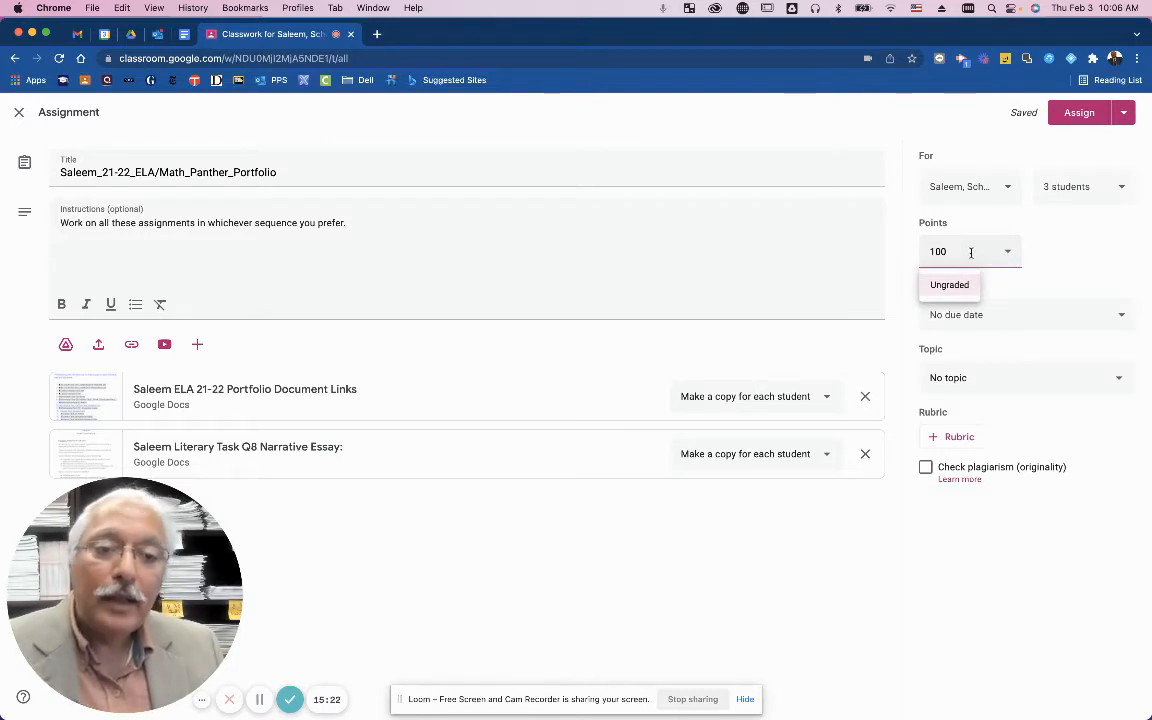
pyautogui.click(1015, 286)
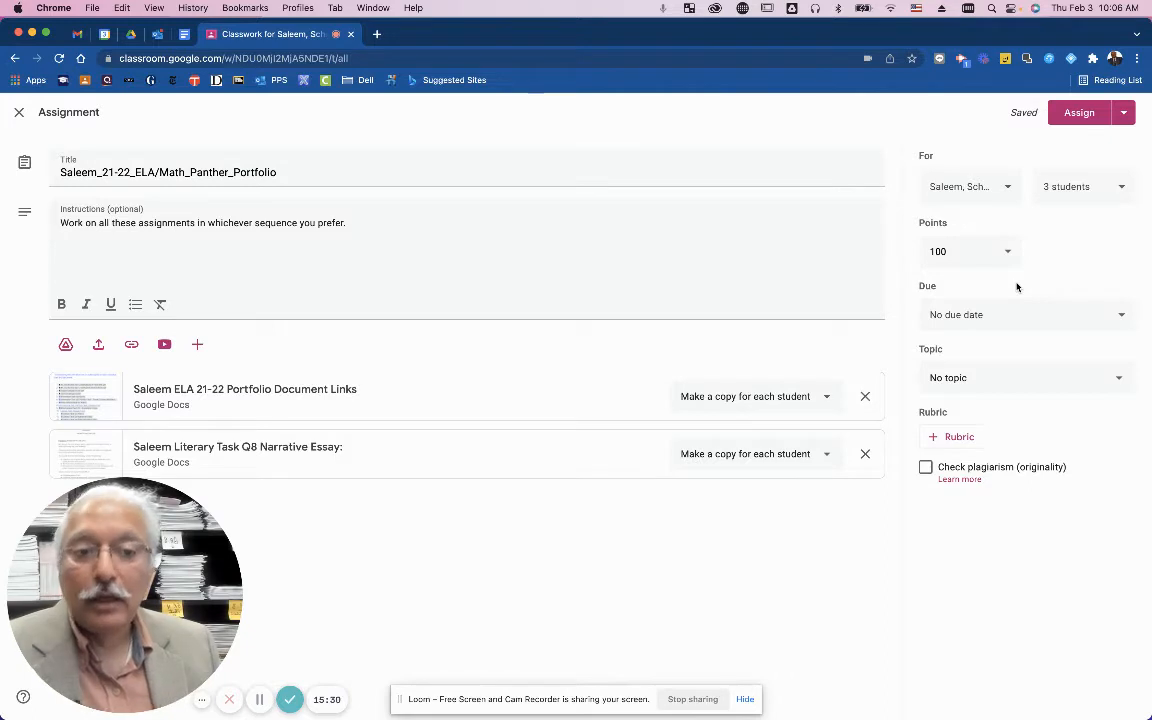
pyautogui.click(956, 256)
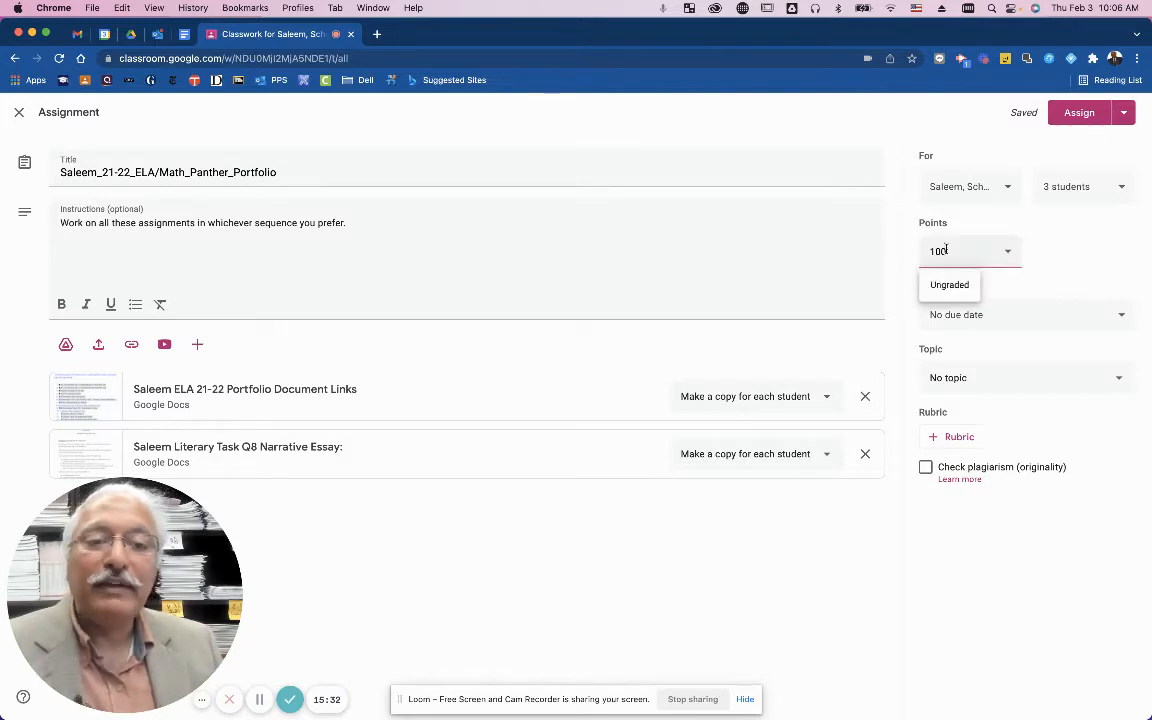
pyautogui.doubleClick(932, 251)
pyautogui.click(1005, 292)
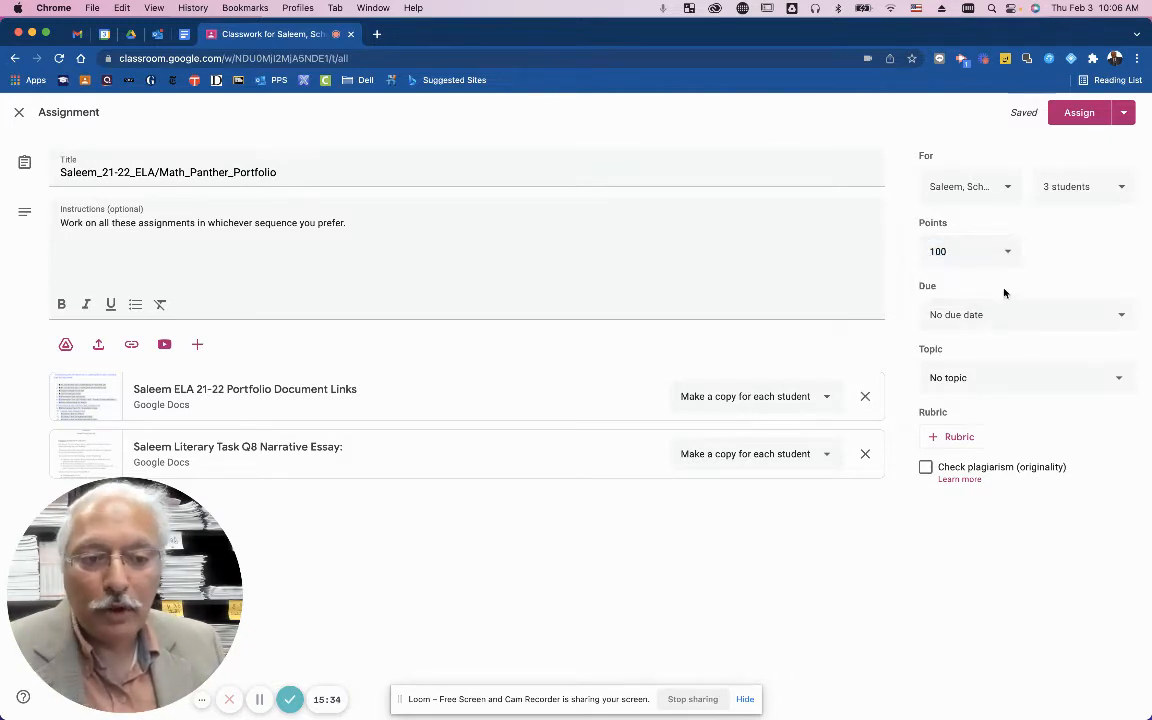
pyautogui.click(1005, 322)
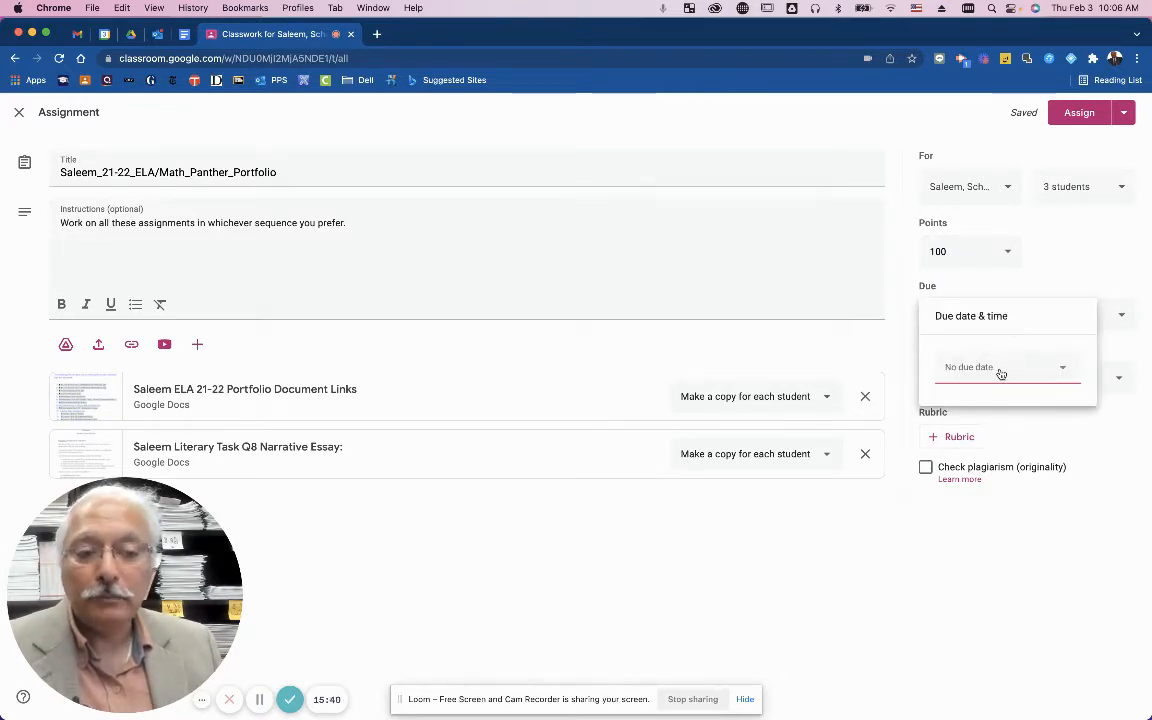
# Leave the draft with no due date and file it under the Portfolio topic.
pyautogui.click(1018, 510)
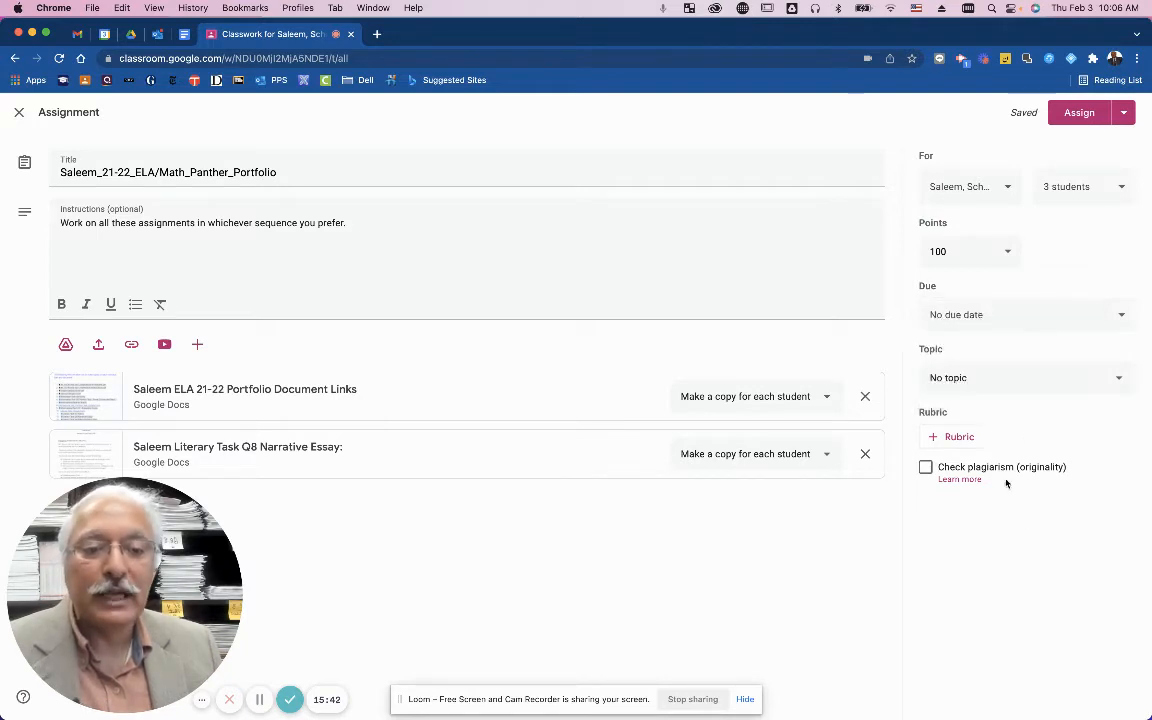
pyautogui.click(968, 384)
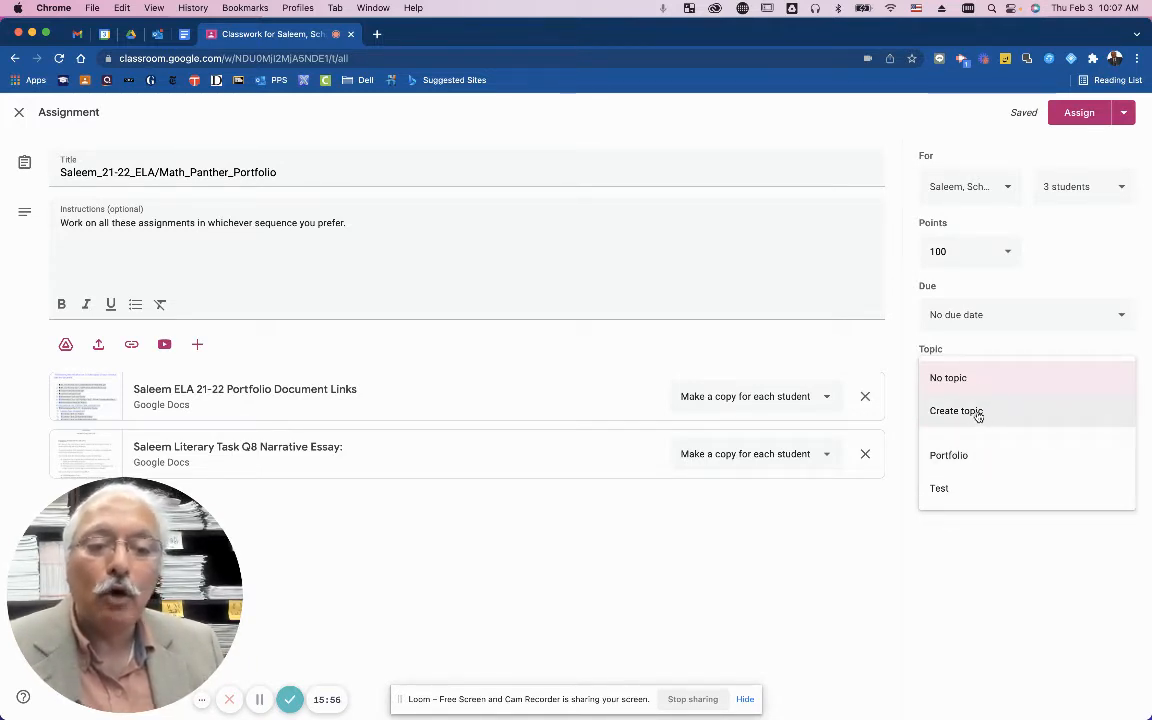
pyautogui.click(977, 414)
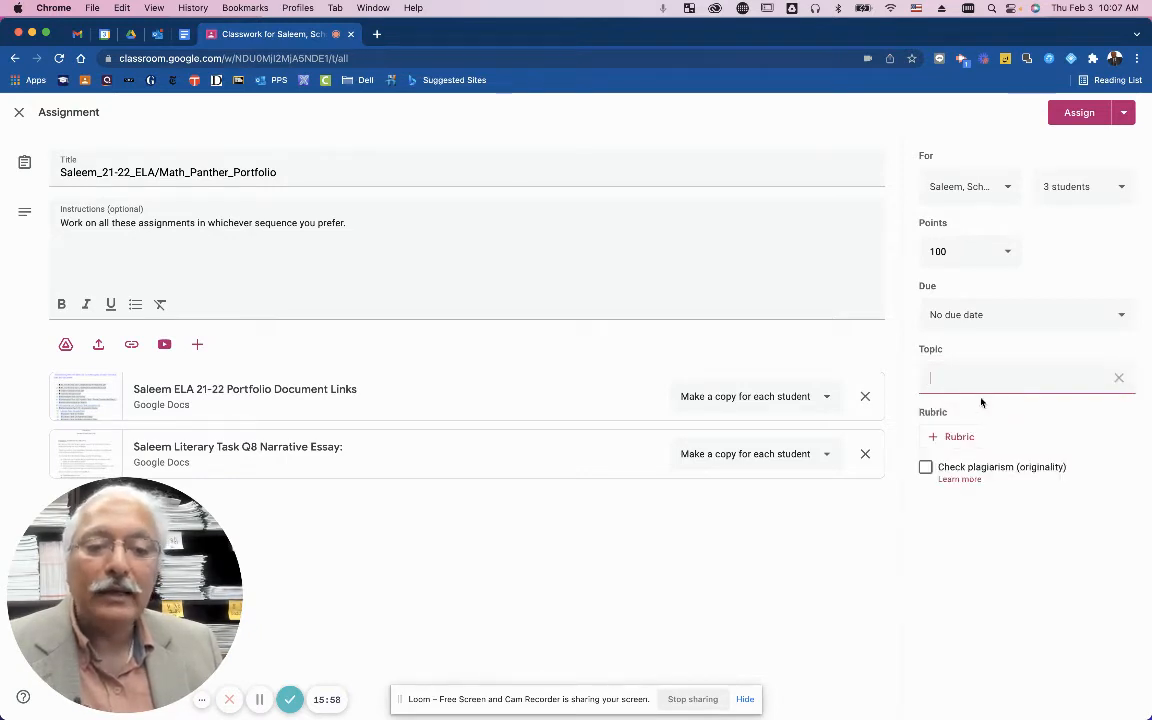
pyautogui.click(1118, 378)
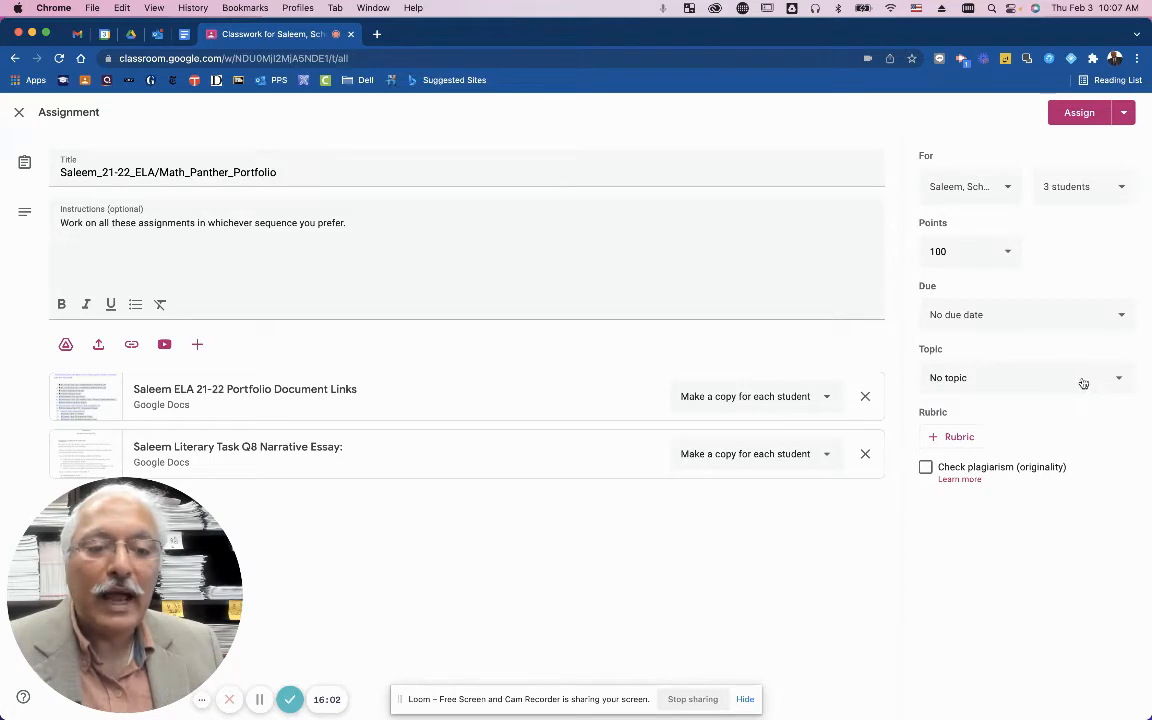
pyautogui.click(1080, 381)
pyautogui.click(999, 456)
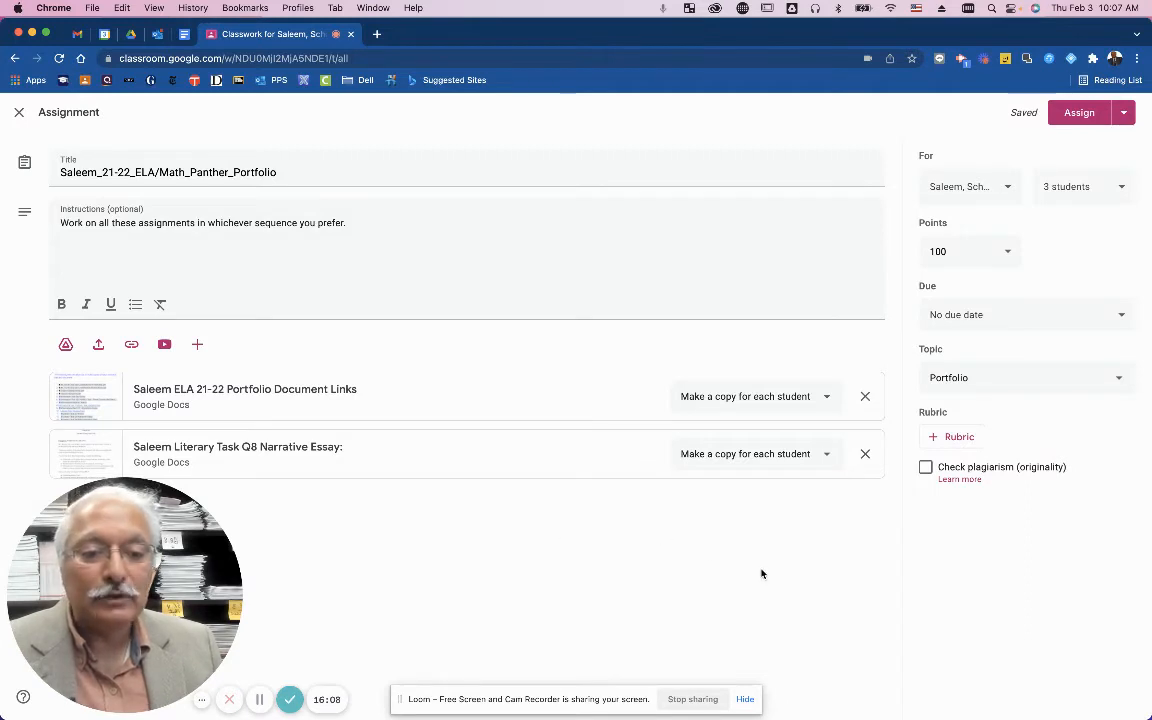
# Assign the portfolio assignment to the three students and return to the Classwork page.
pyautogui.click(1078, 113)
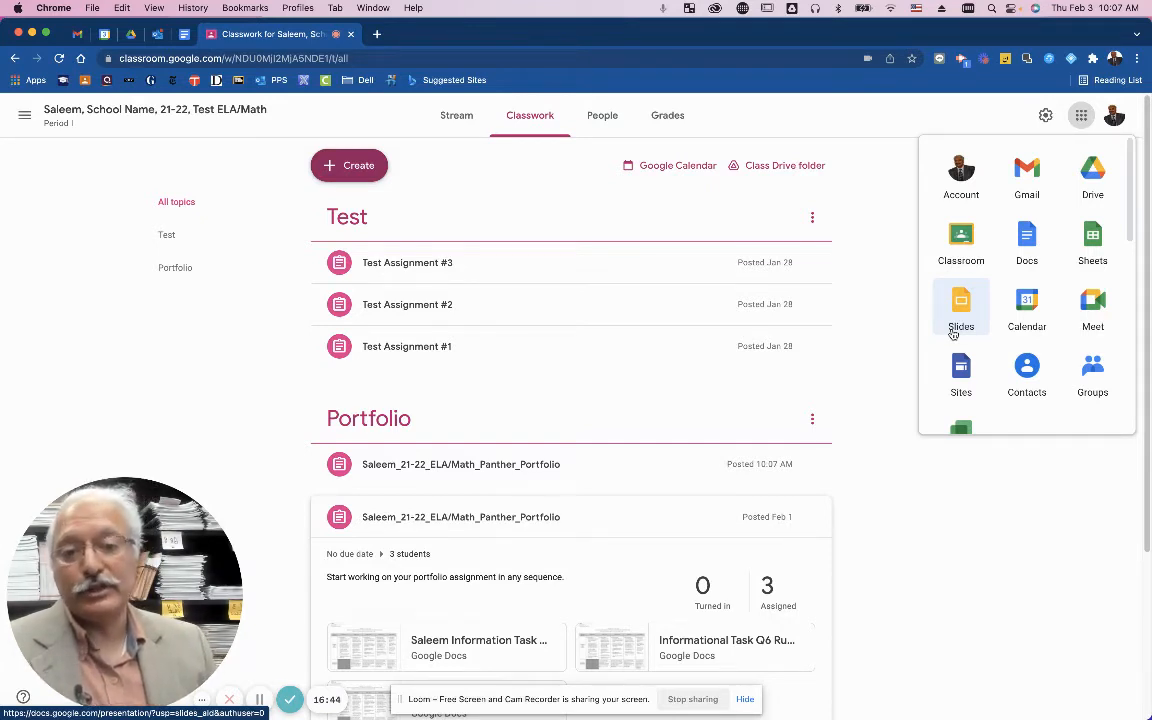
pyautogui.click(258, 704)
pyautogui.click(260, 703)
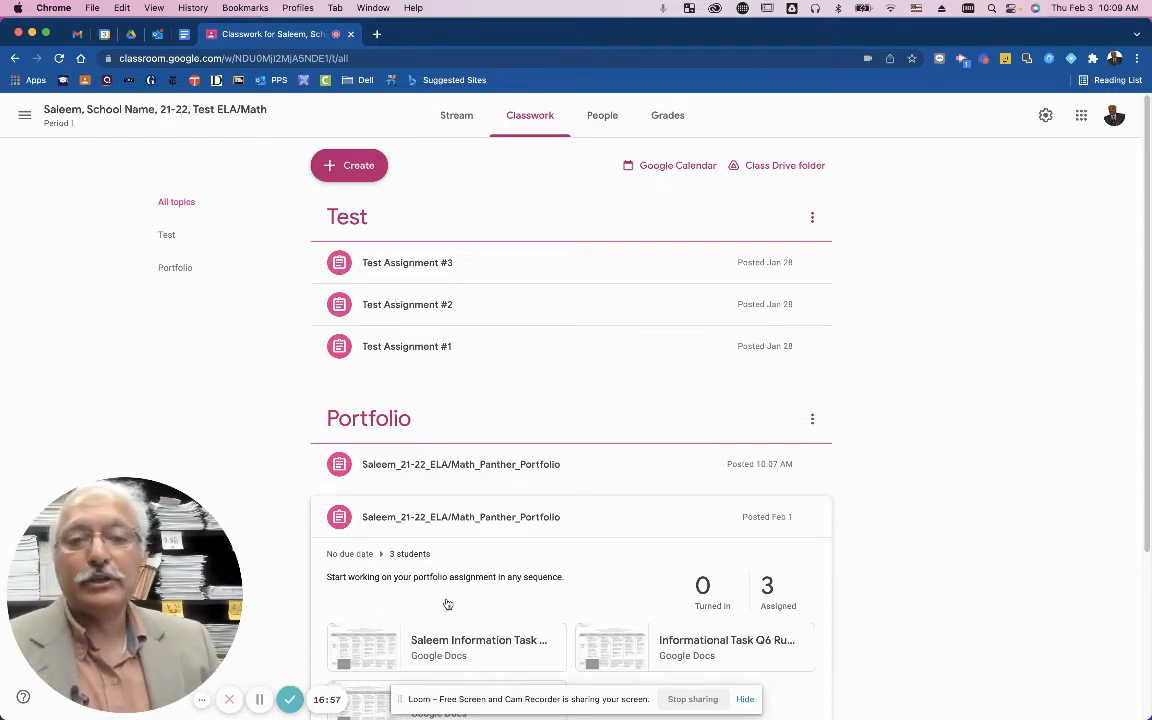
# From the Grades page, open the Student work page of the Portfolio Assignment column.
pyautogui.click(678, 121)
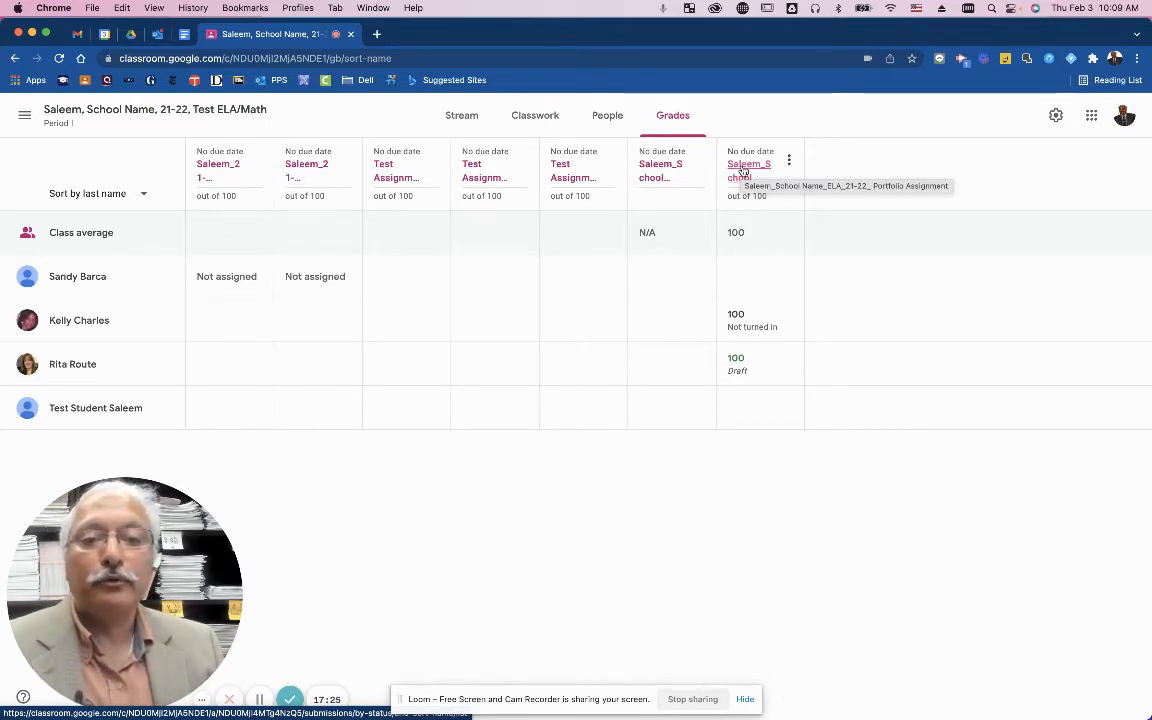
pyautogui.click(743, 172)
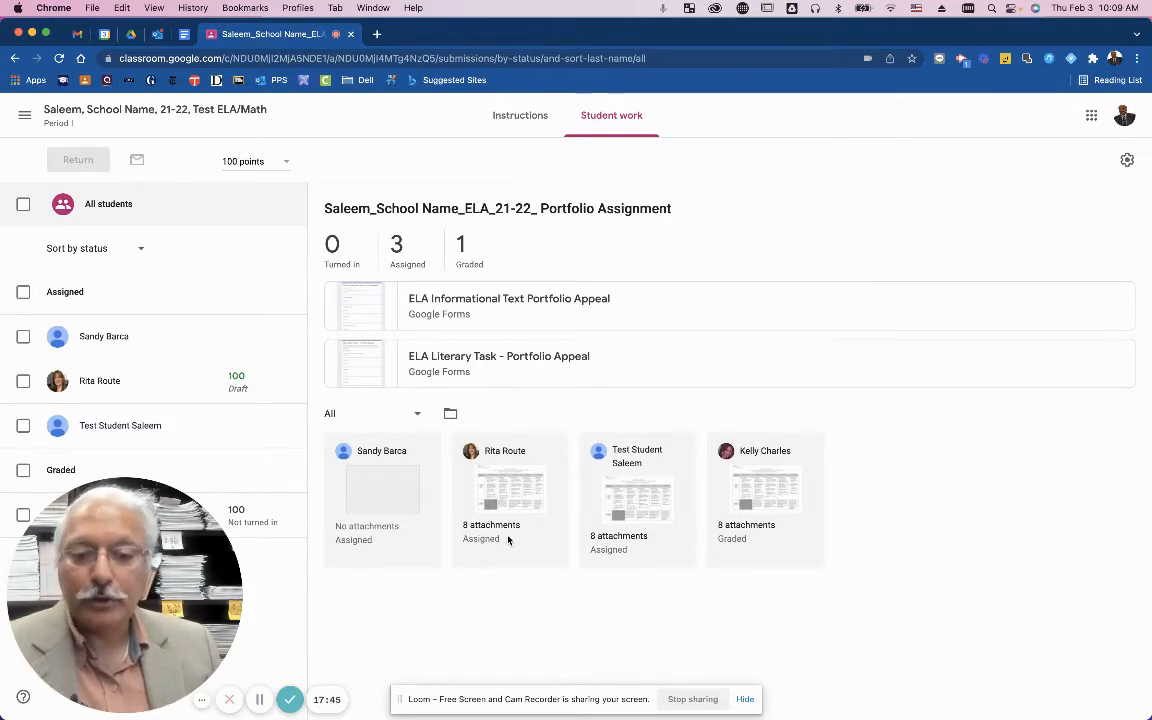
# Open the graded student's submission, browse its first five files, and return to the Informational Task #6 rubric.
pyautogui.click(752, 483)
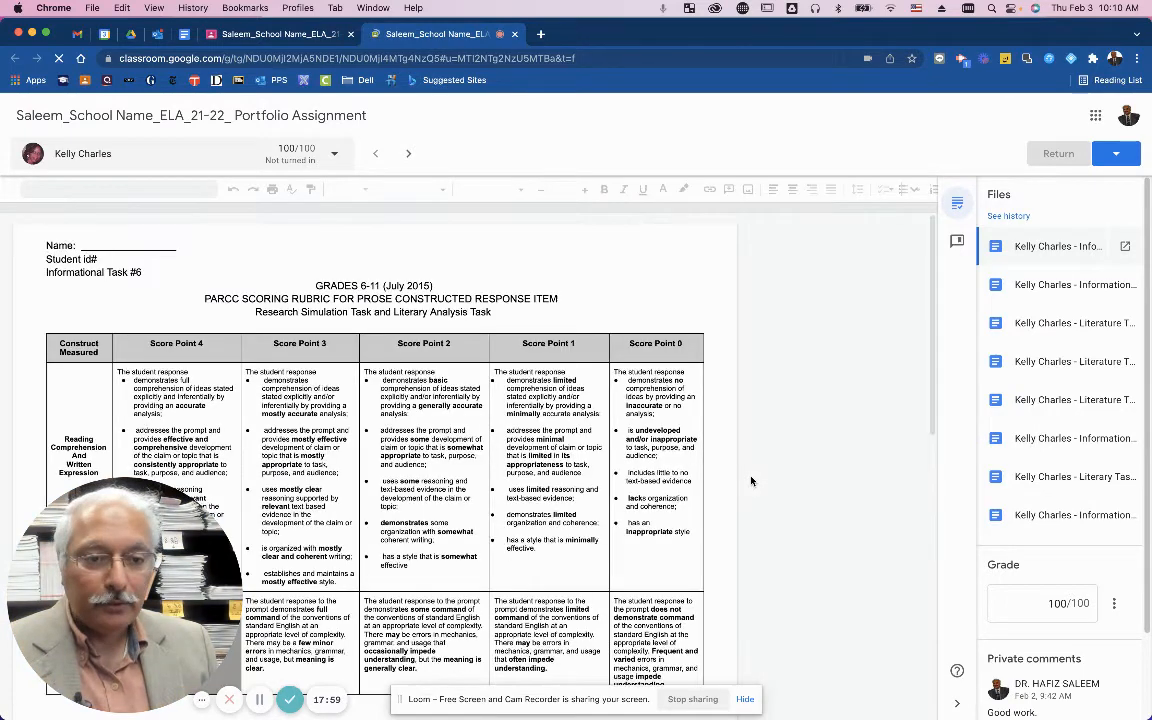
pyautogui.click(1043, 286)
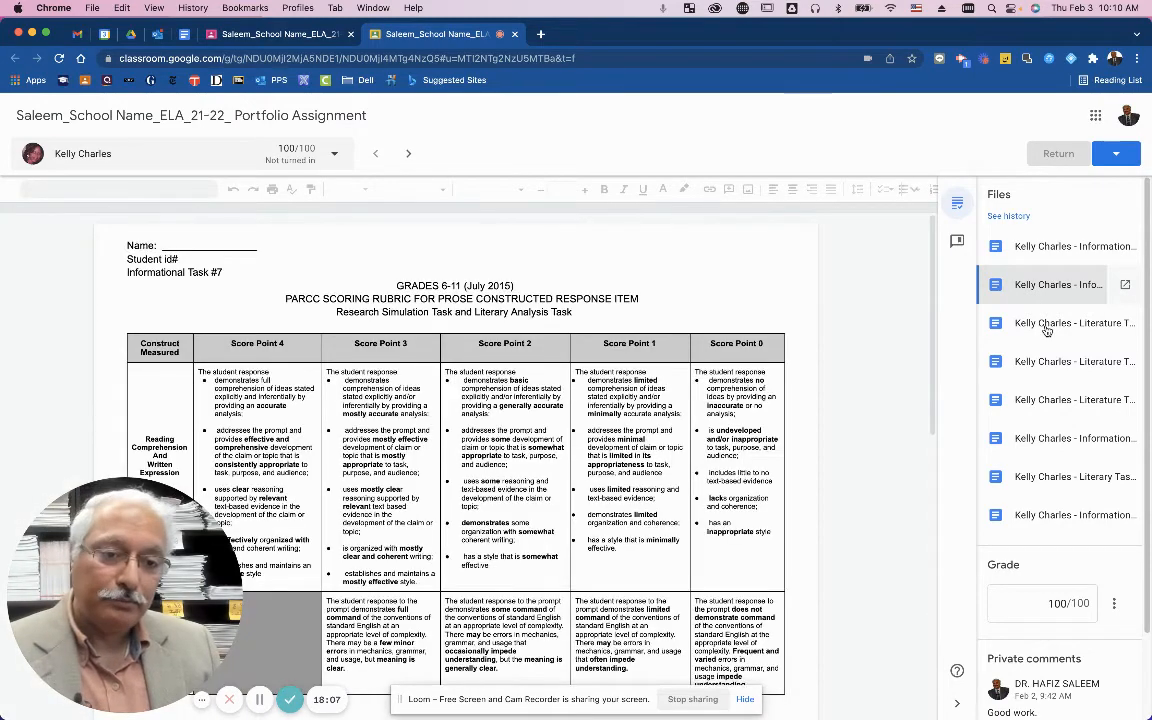
pyautogui.click(1046, 330)
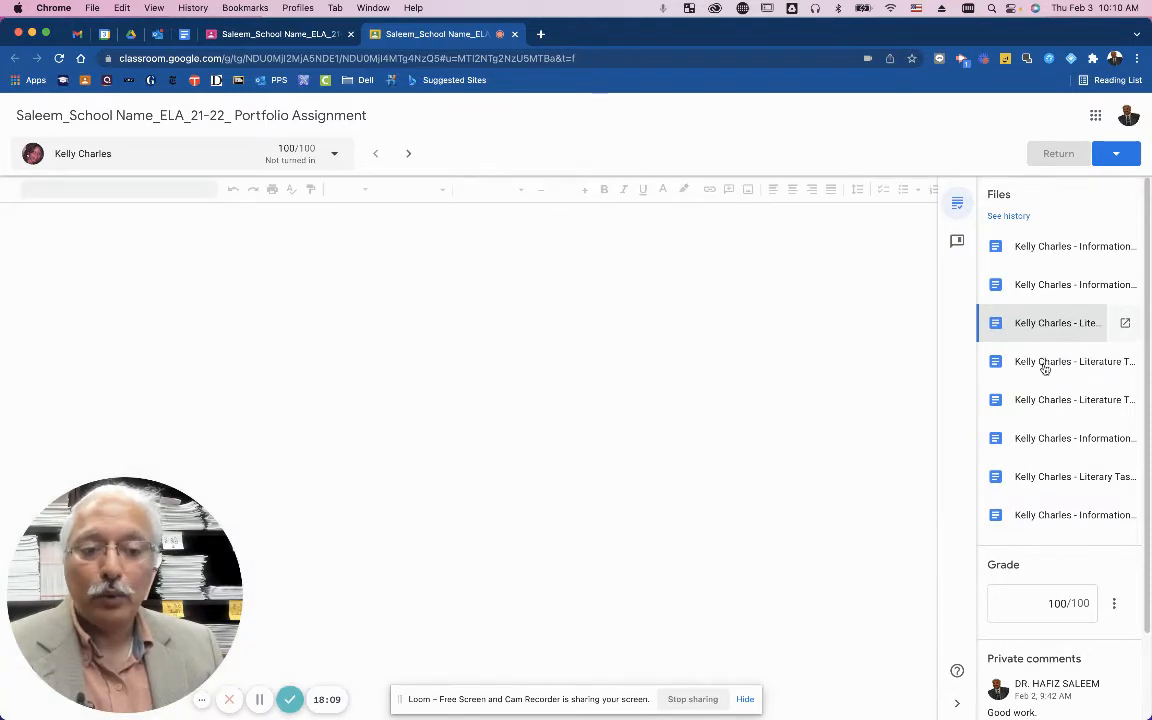
pyautogui.click(1044, 366)
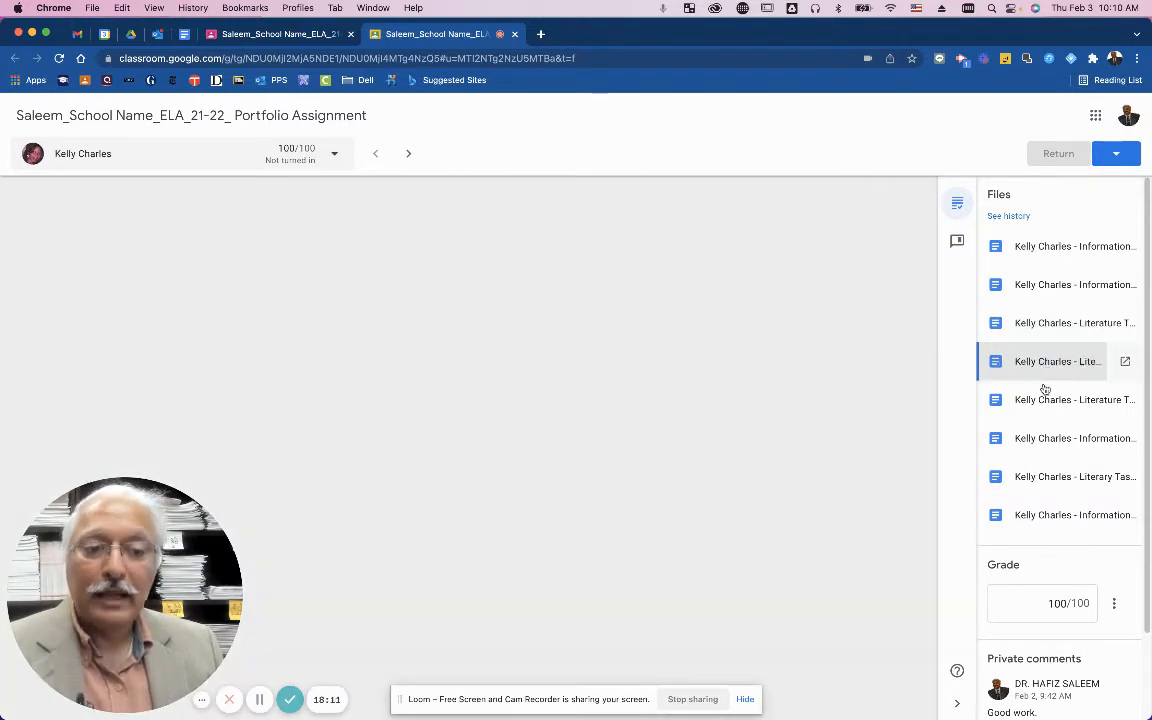
pyautogui.click(1044, 395)
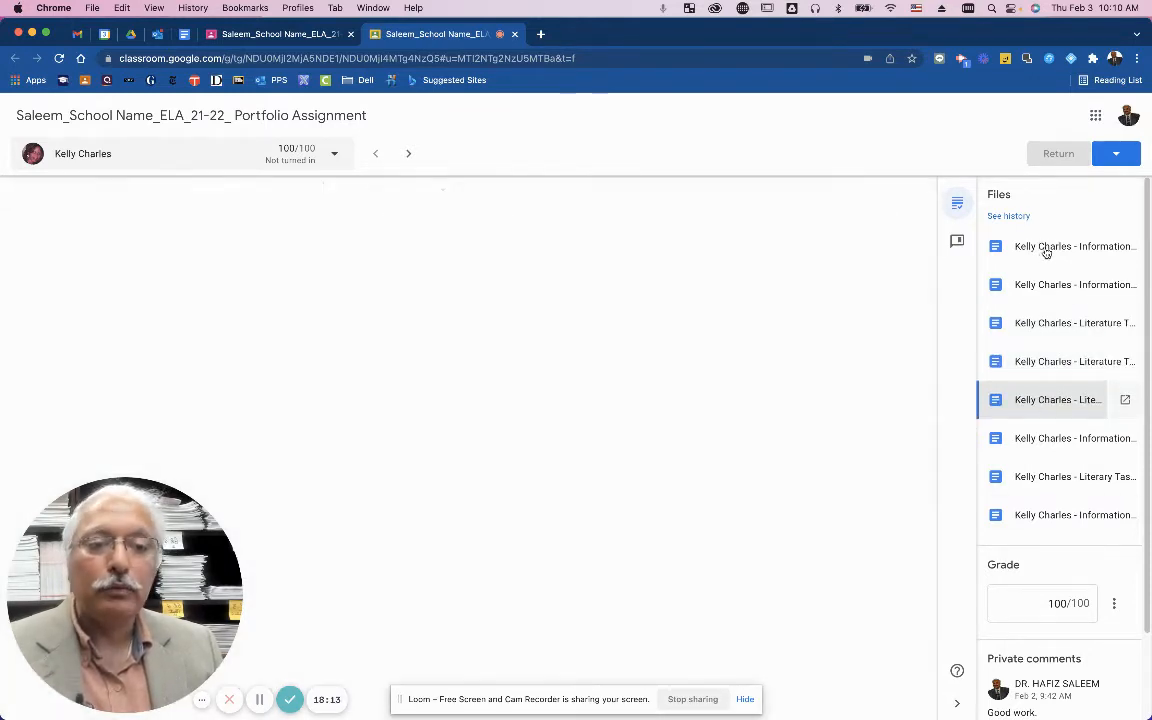
pyautogui.click(1046, 249)
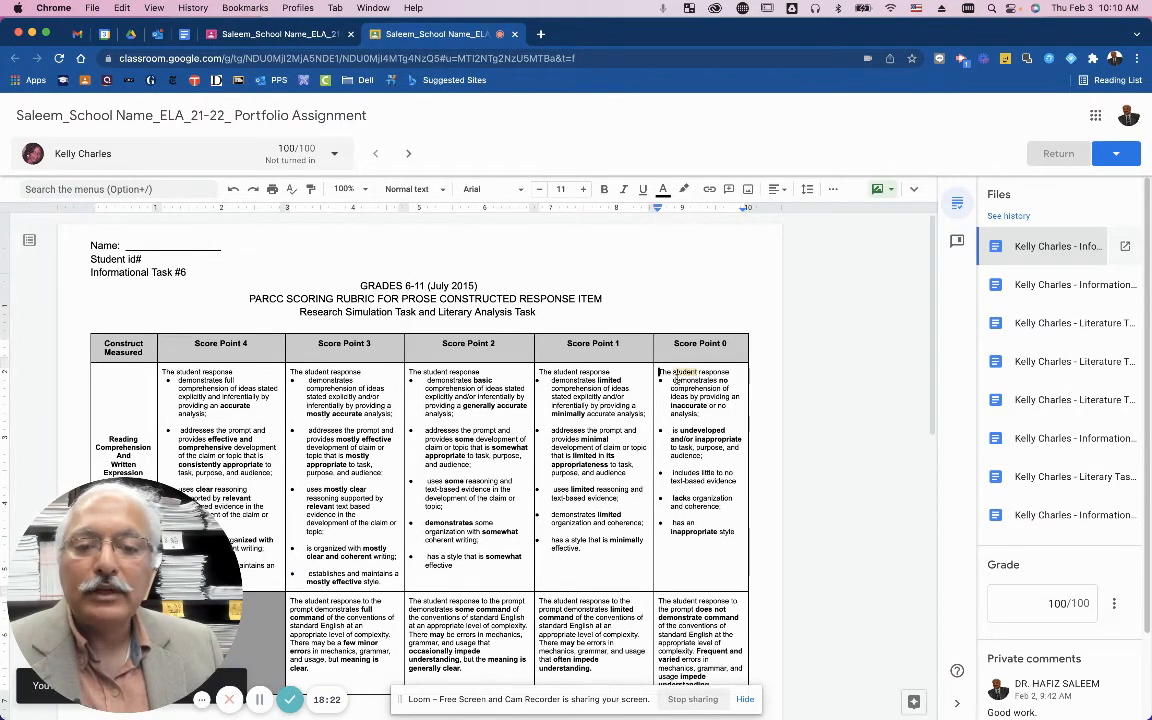
# Highlight the rubric's Score Point 0 text and start a comment beginning 'It needs so'.
pyautogui.moveTo(659, 371); pyautogui.dragTo(706, 414)
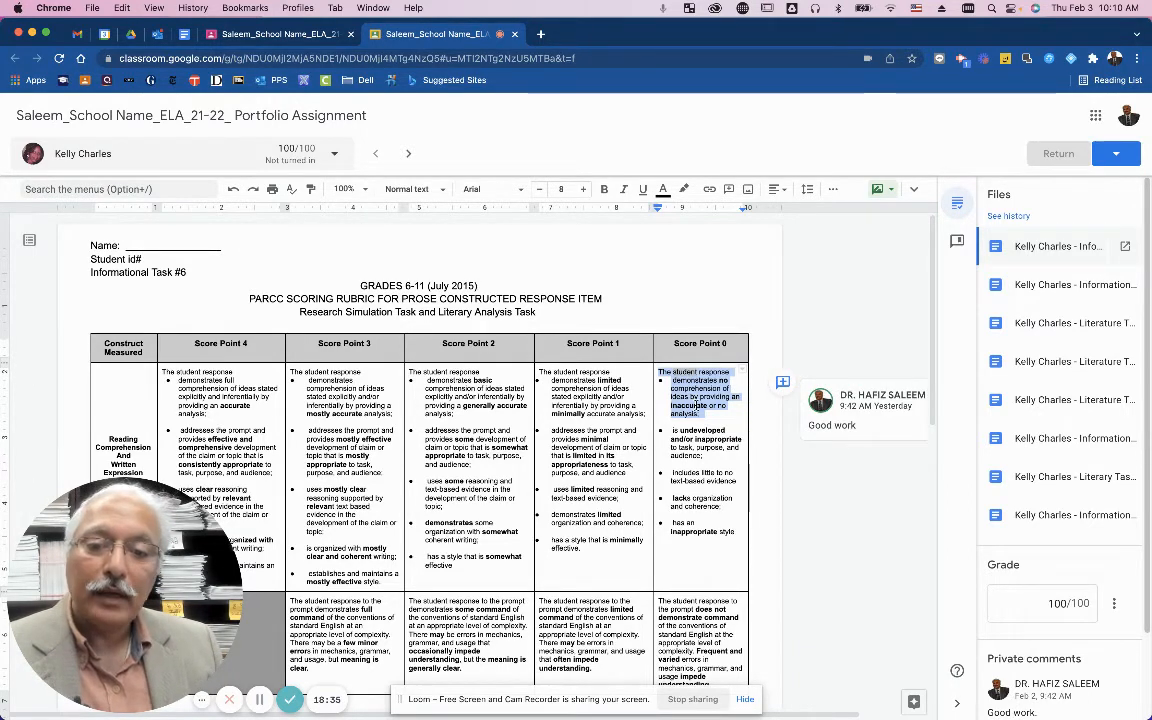
pyautogui.click(782, 383)
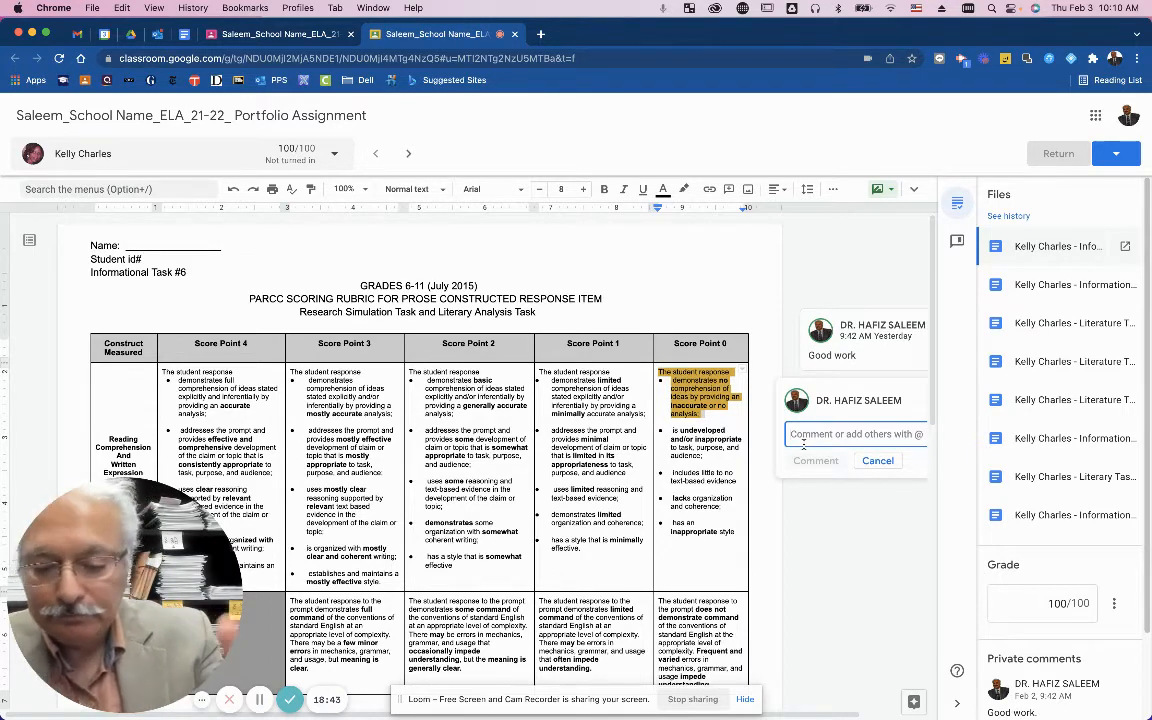
pyautogui.write('It needs to be')
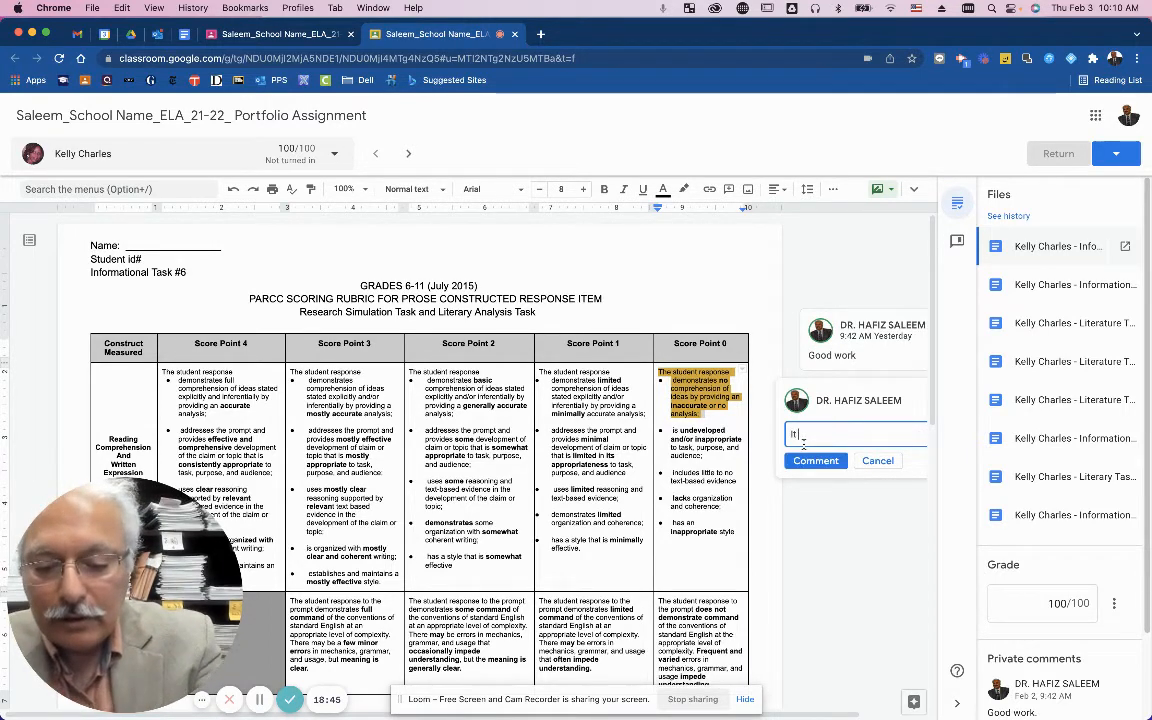
pyautogui.press('BackSpace')
pyautogui.press('BackSpace')
pyautogui.press('BackSpace')
pyautogui.press('BackSpace')
pyautogui.press('BackSpace')
pyautogui.write('some re')
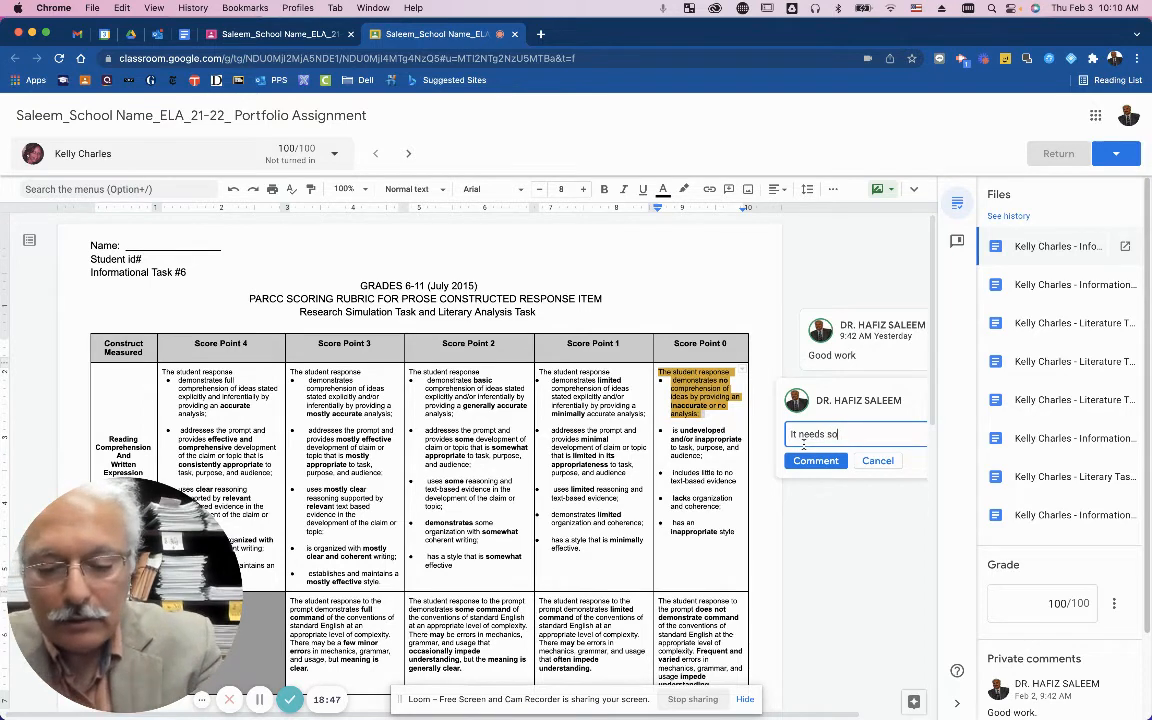
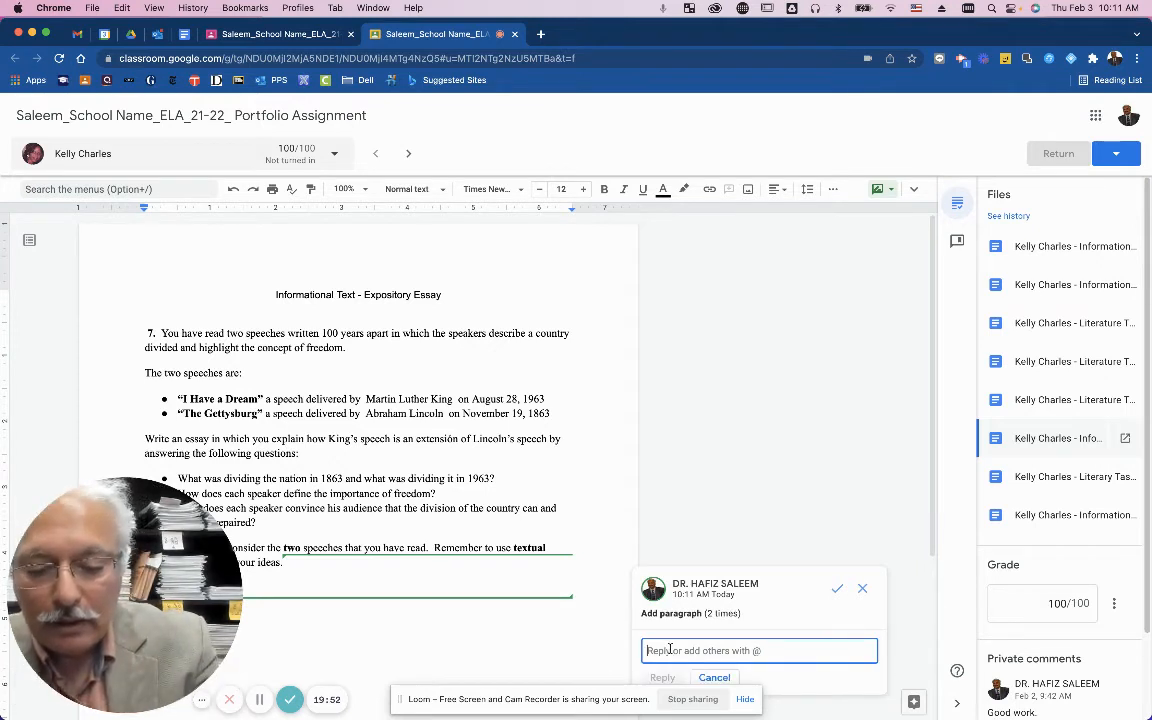
# Draft a feedback reply praising the personal voice and expression in the essay's sentences.
pyautogui.write('s')
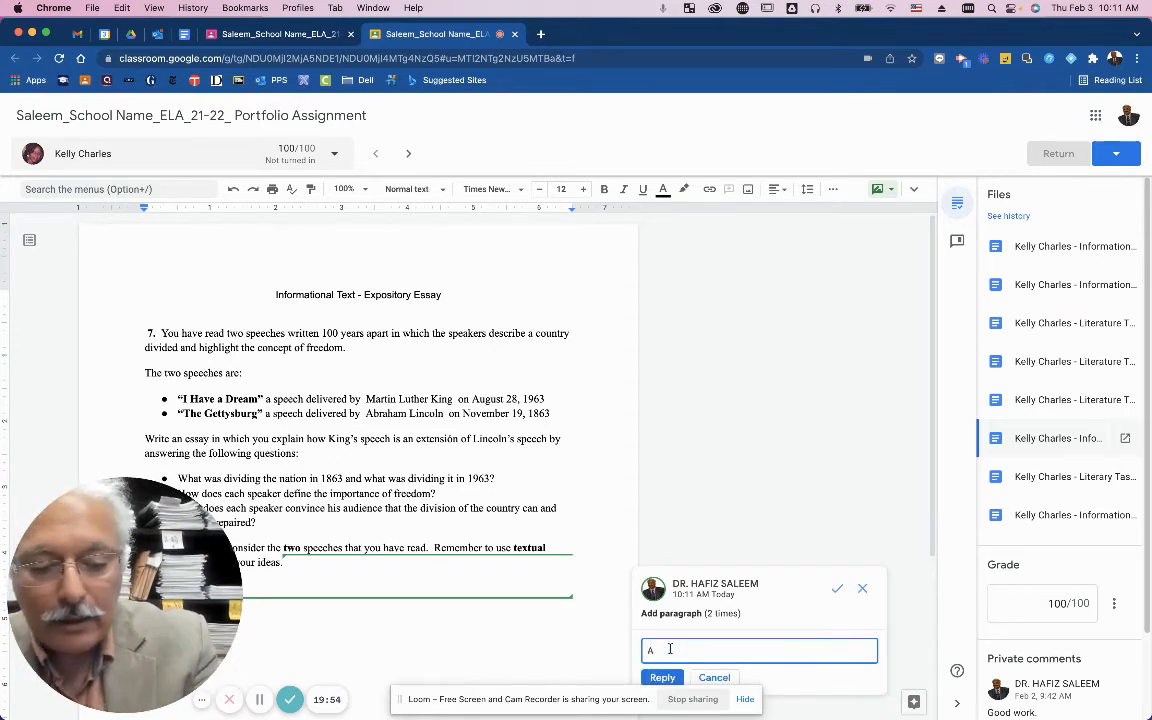
pyautogui.press('BackSpace')
pyautogui.write('I')
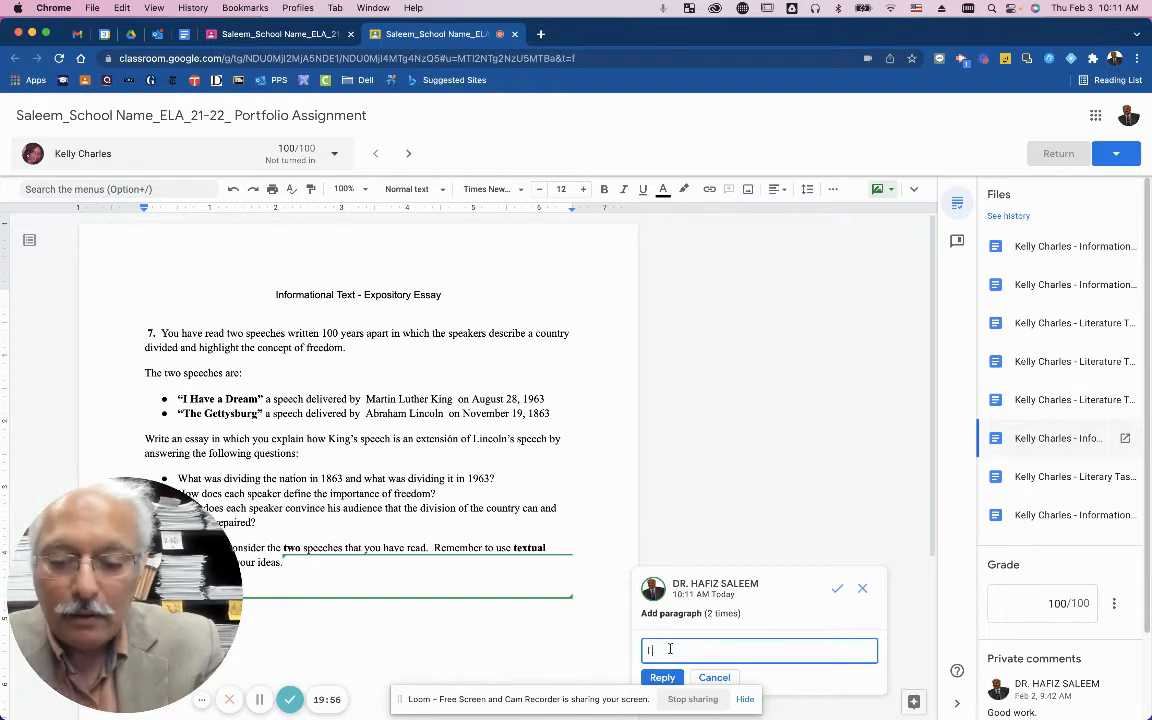
pyautogui.write(' not')
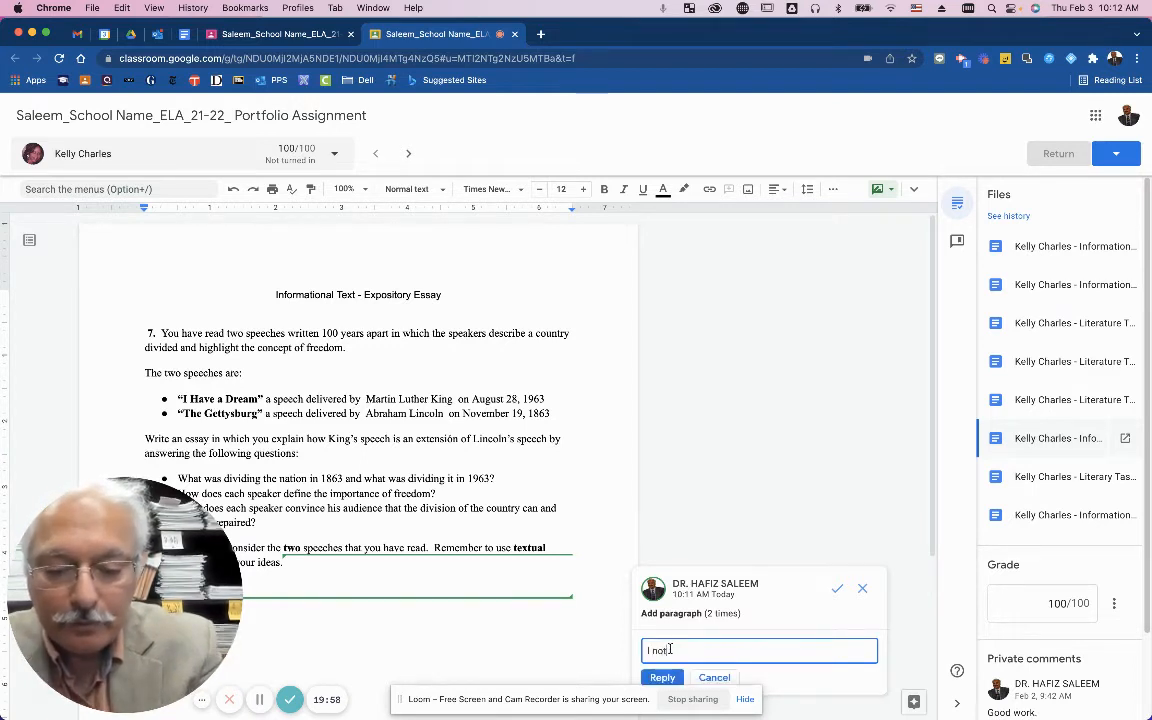
pyautogui.write('ice perso')
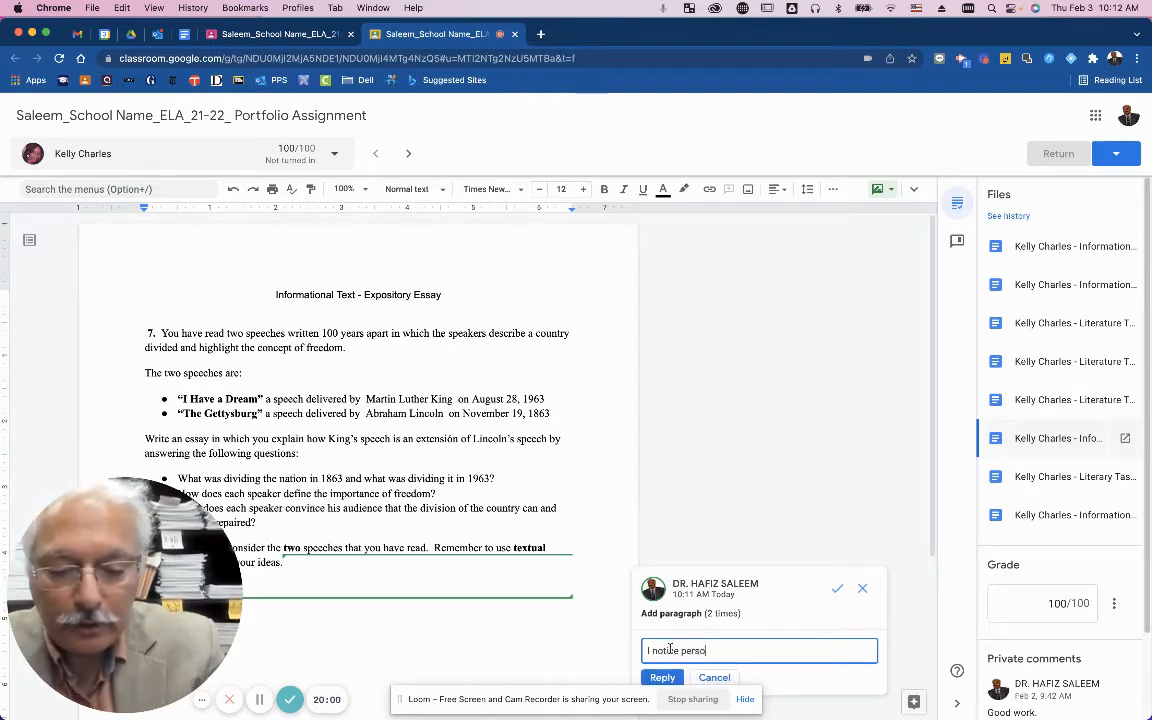
pyautogui.write('nal voi')
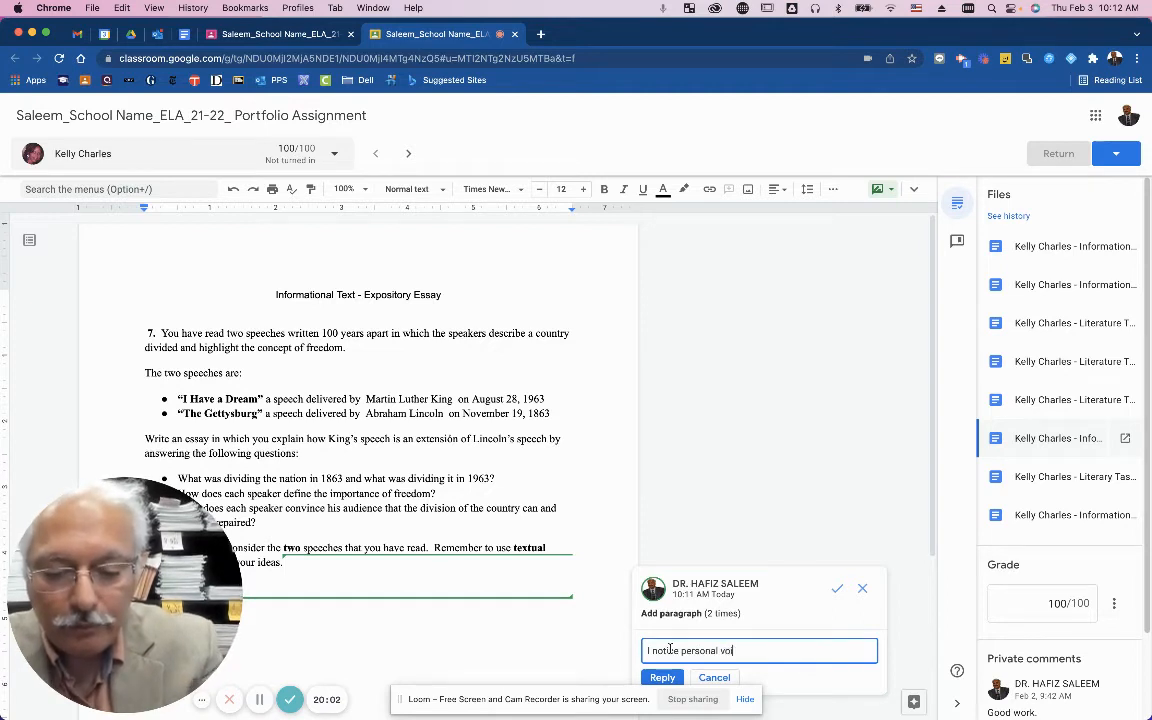
pyautogui.write('ce and expr')
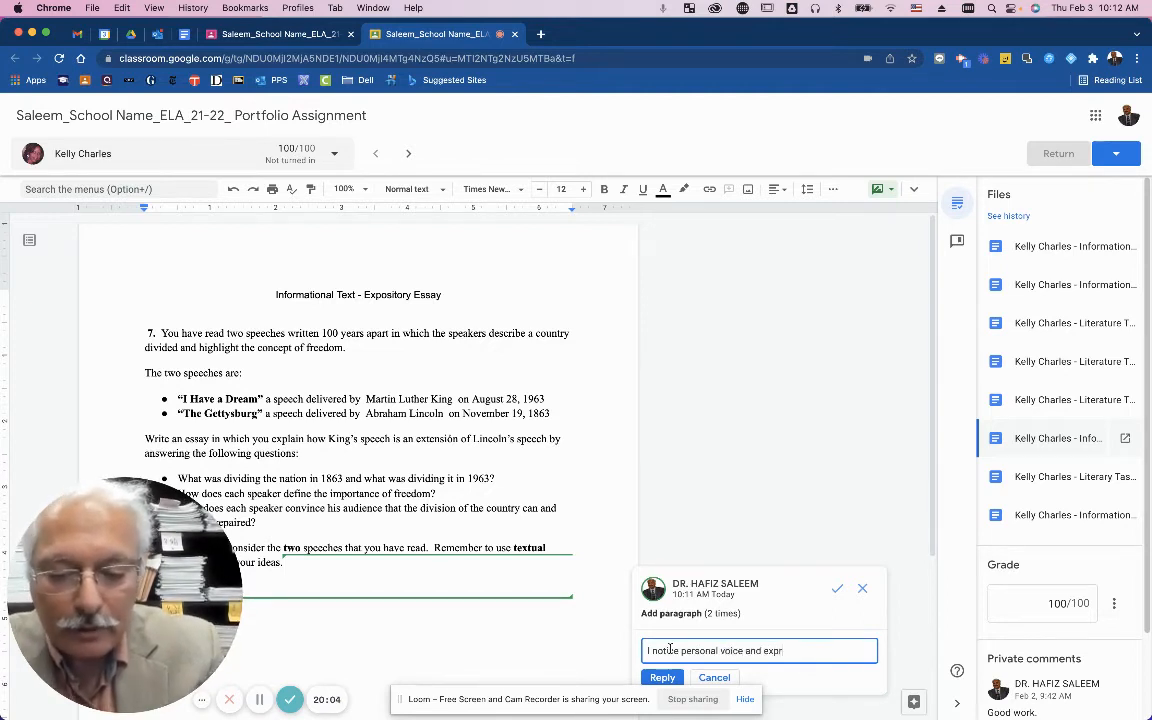
pyautogui.write('ession i')
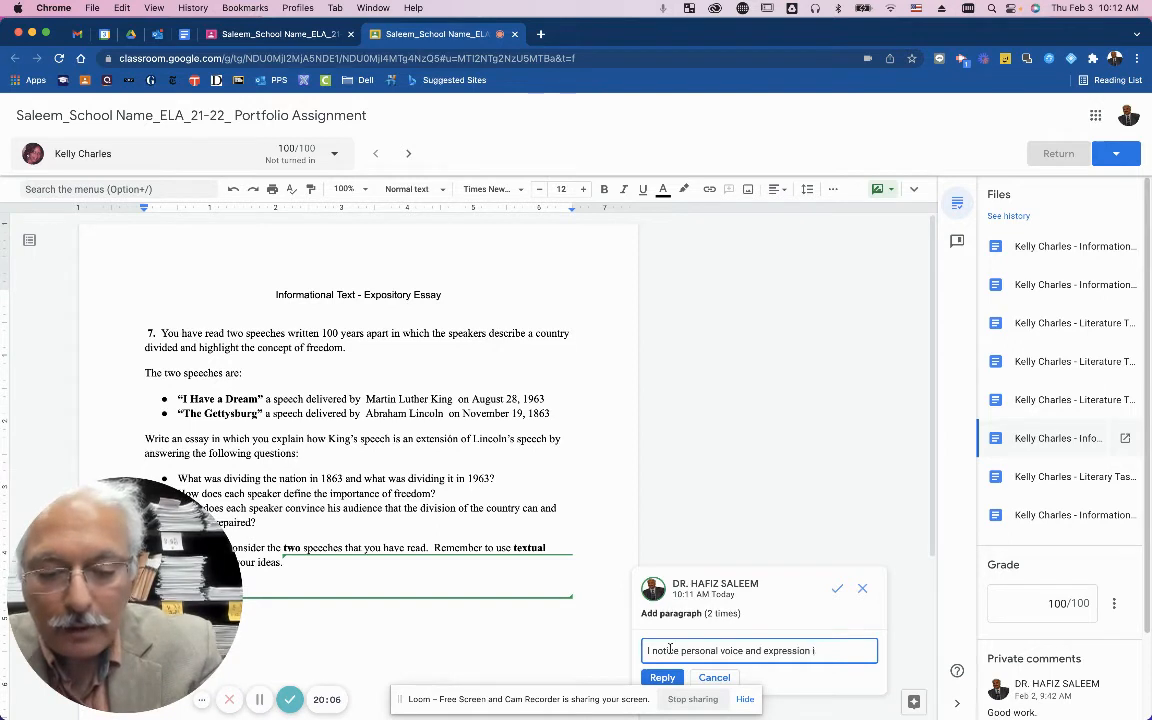
pyautogui.write('n your ')
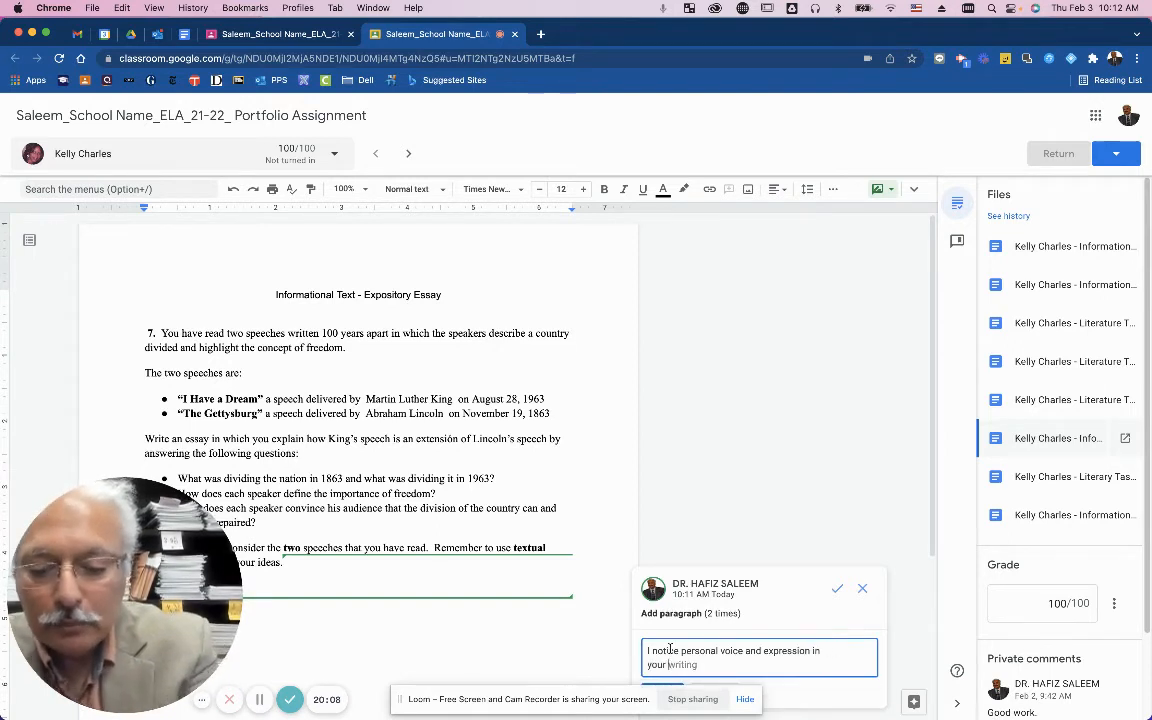
pyautogui.write('sentences')
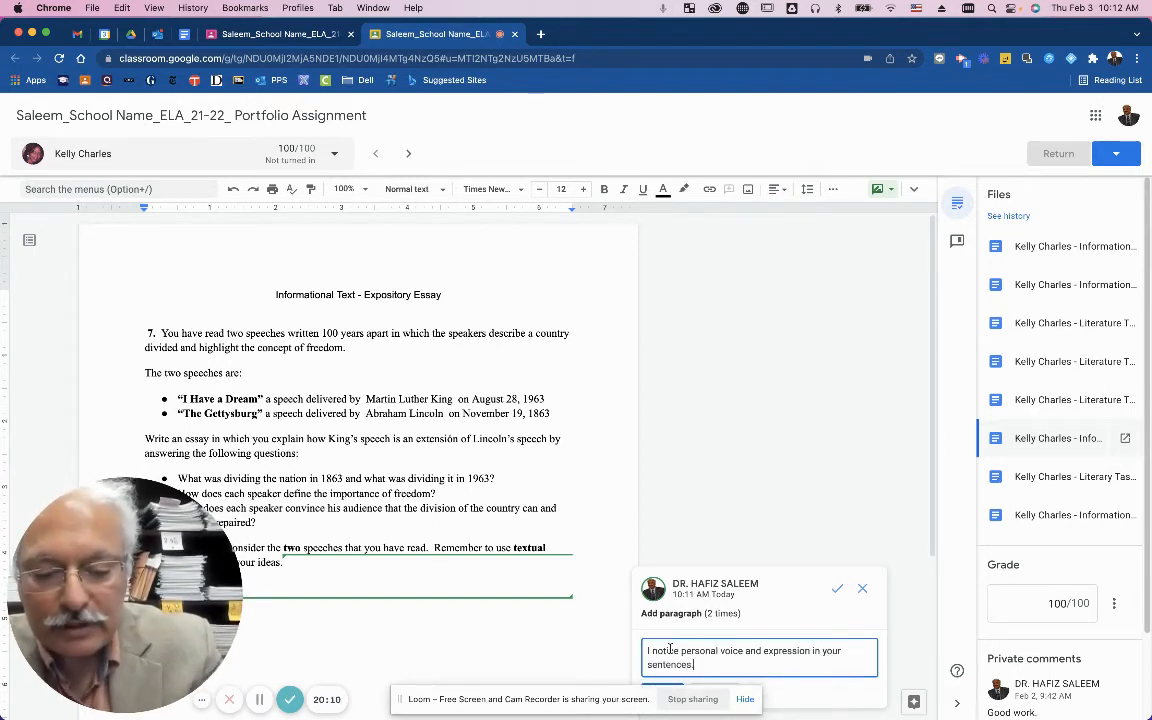
pyautogui.write('. It')
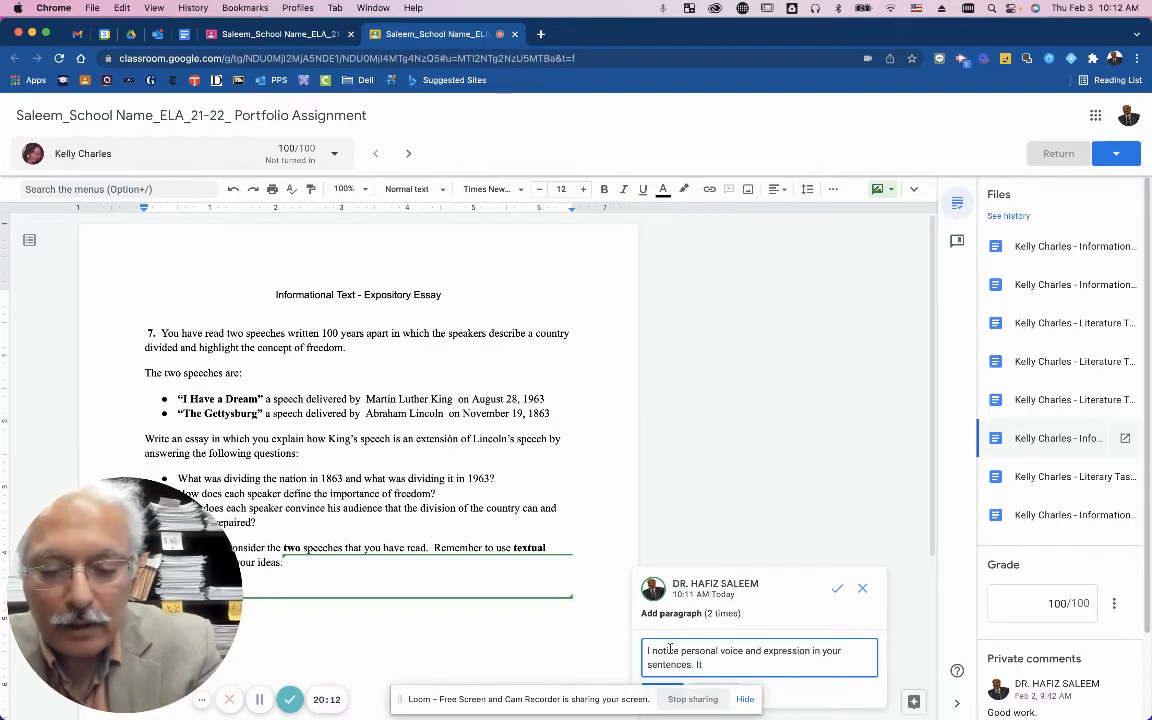
pyautogui.write(' displays')
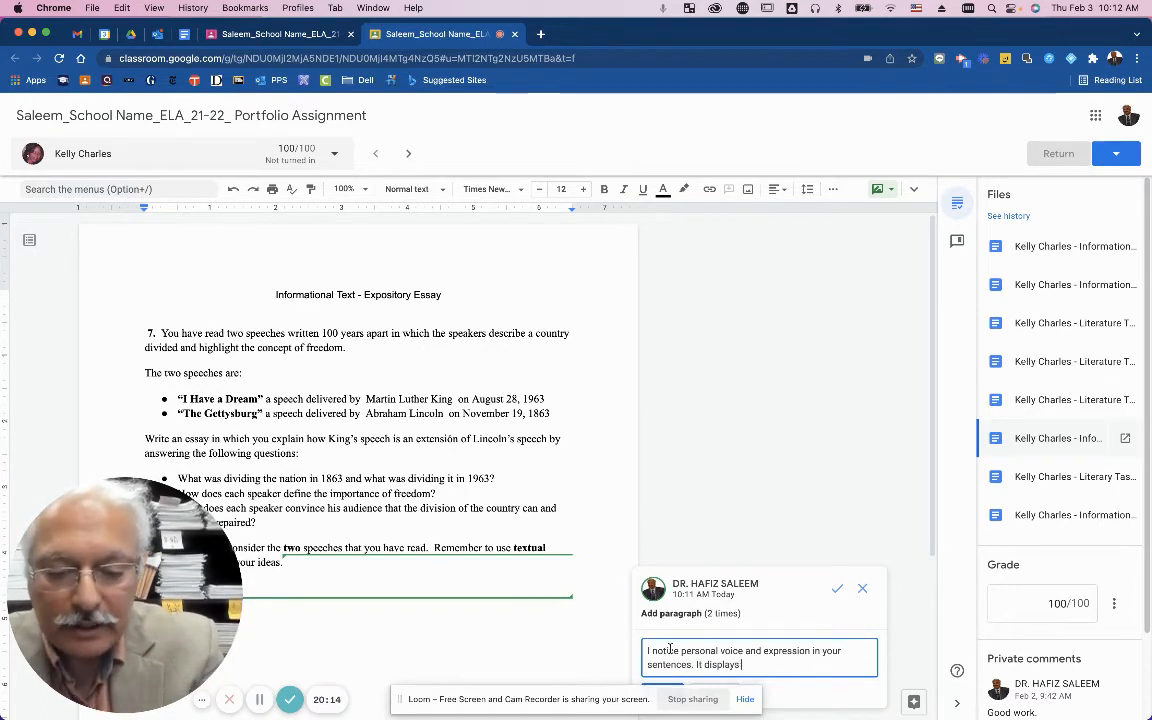
pyautogui.write(' your pers')
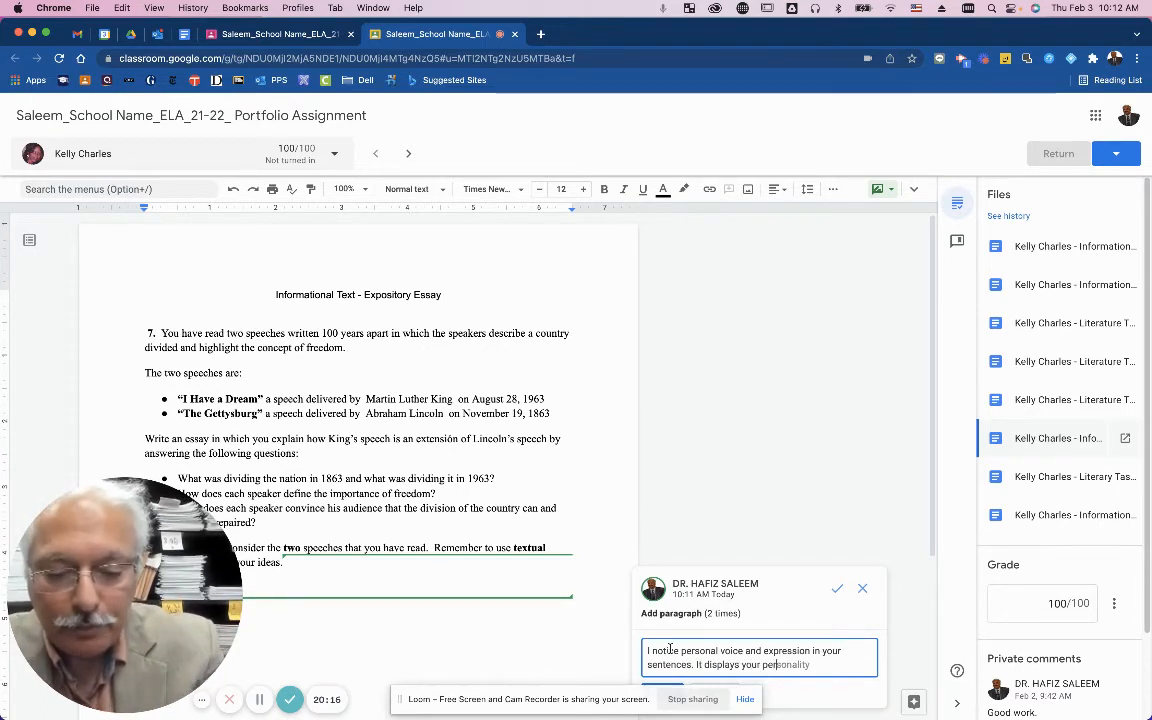
pyautogui.write('on')
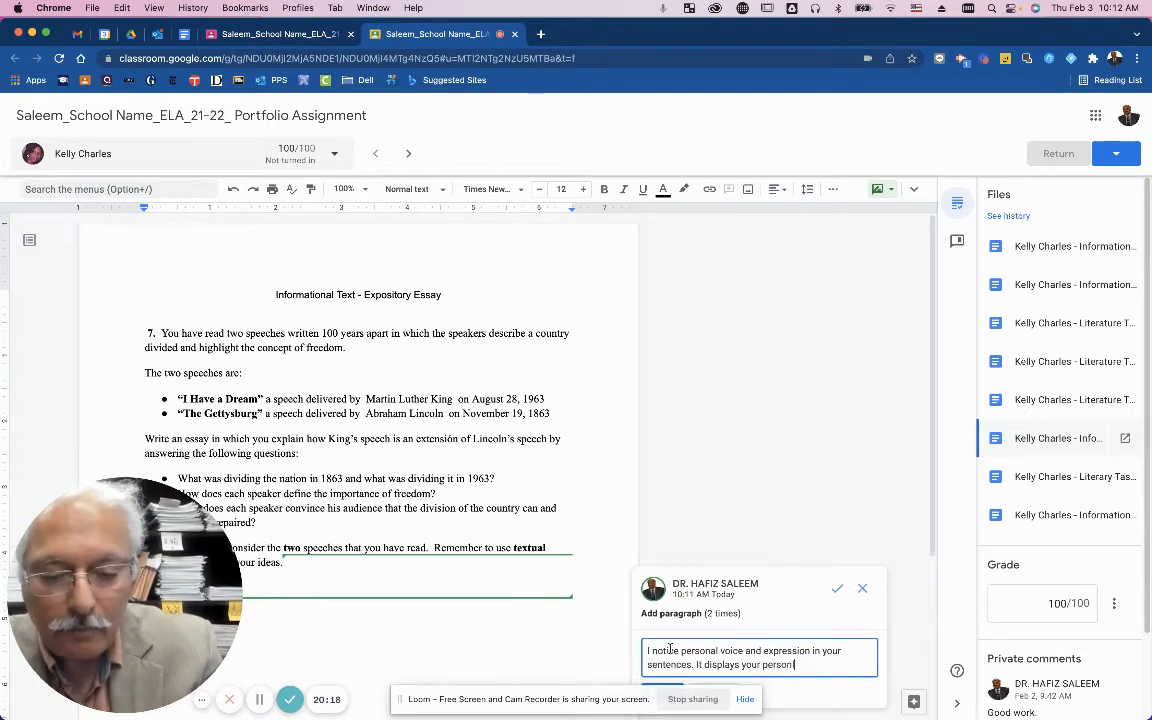
pyautogui.write('ality and your e')
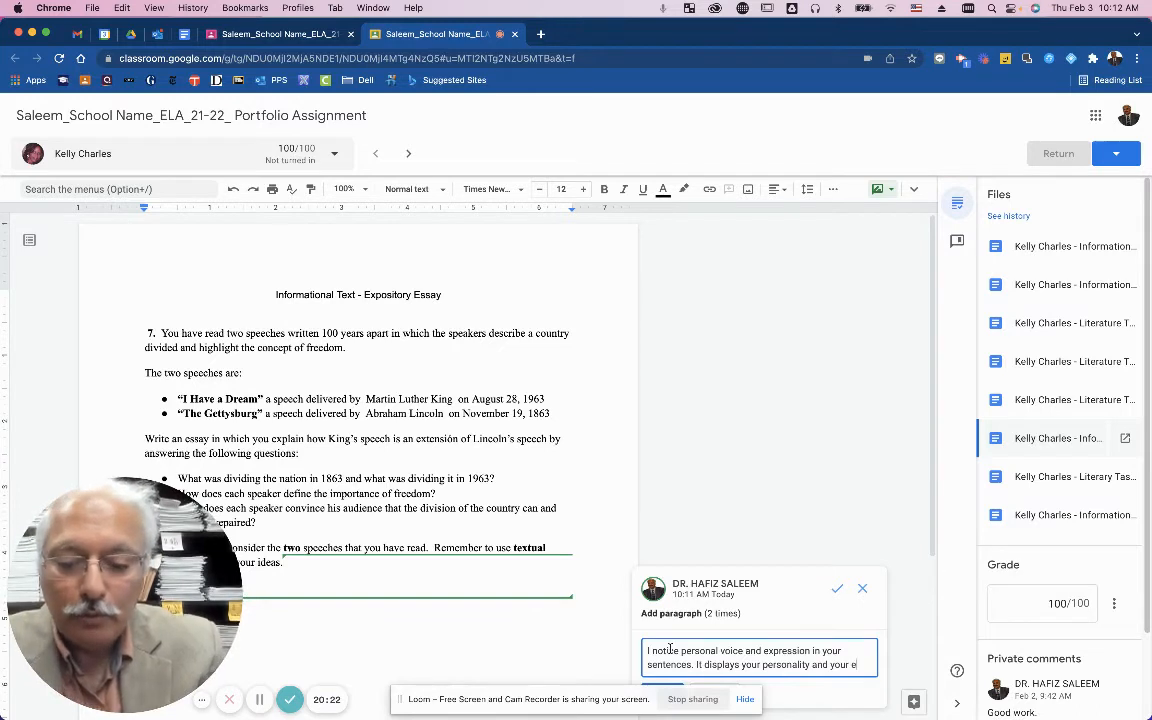
pyautogui.write('xpressive')
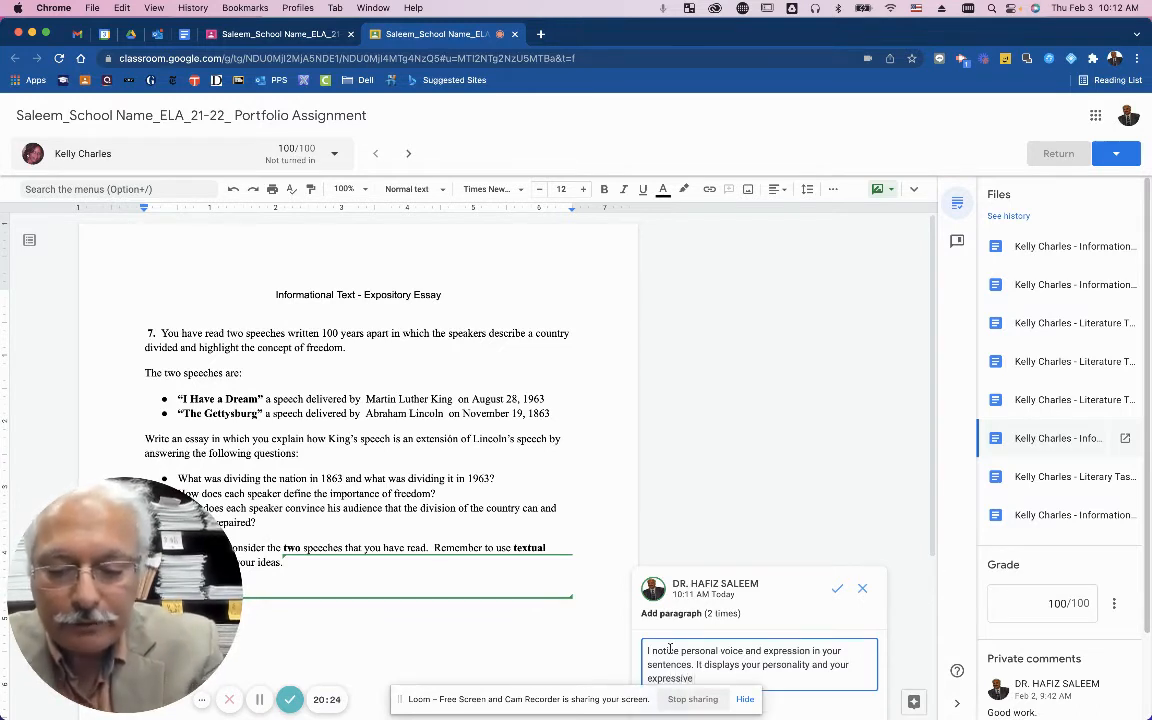
pyautogui.write(' writing. ')
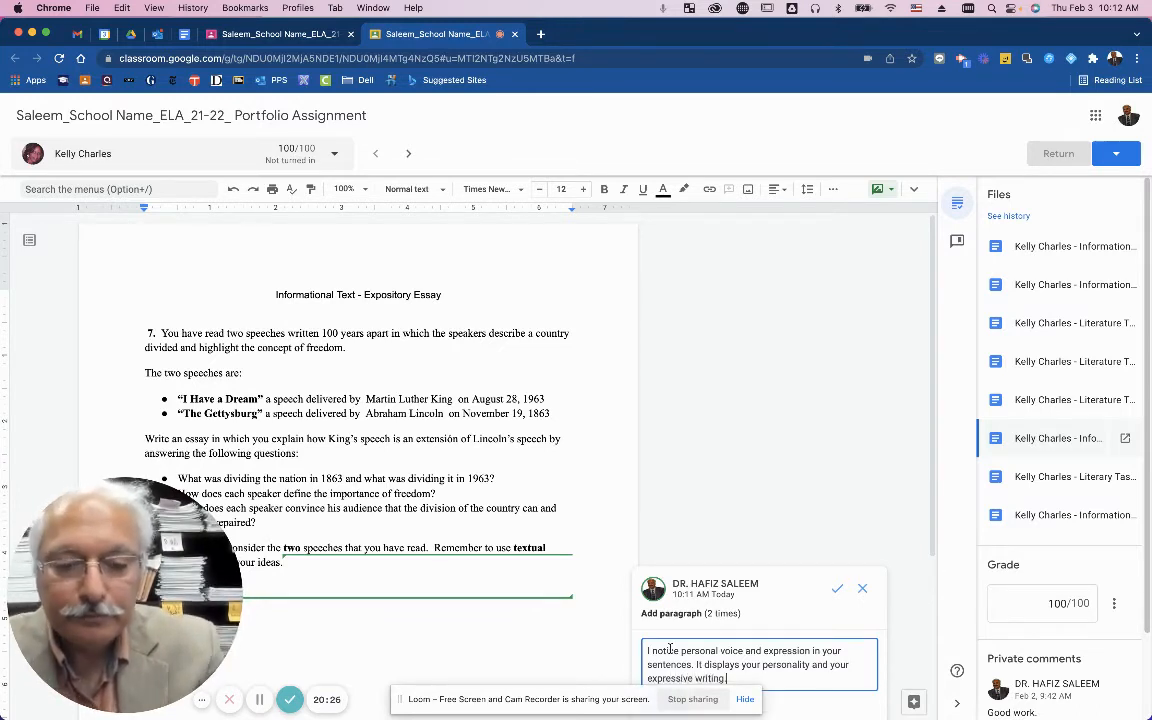
pyautogui.write('try g')
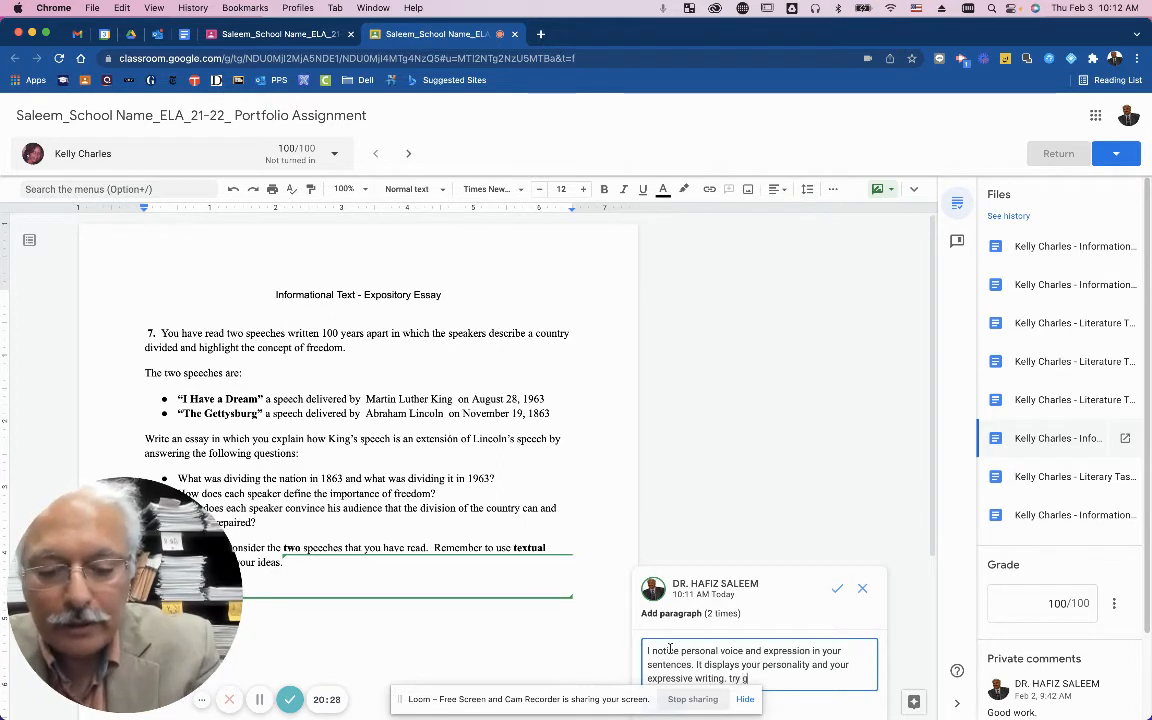
pyautogui.write('iving a')
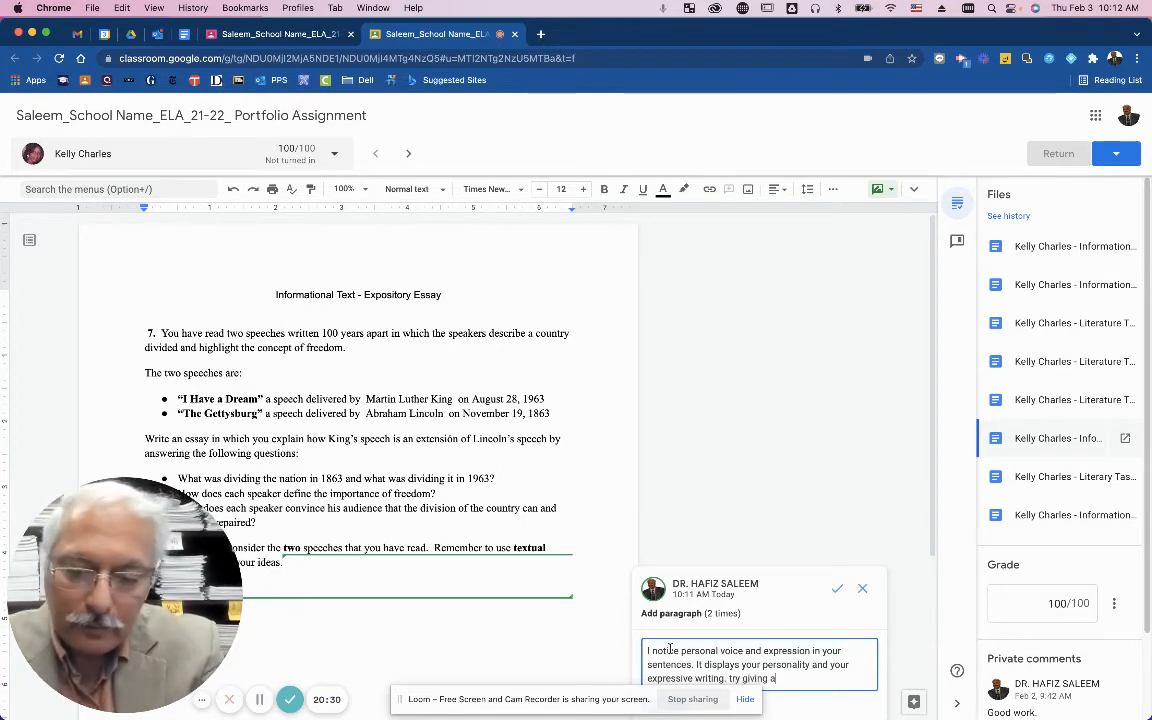
pyautogui.write('t least two more ex')
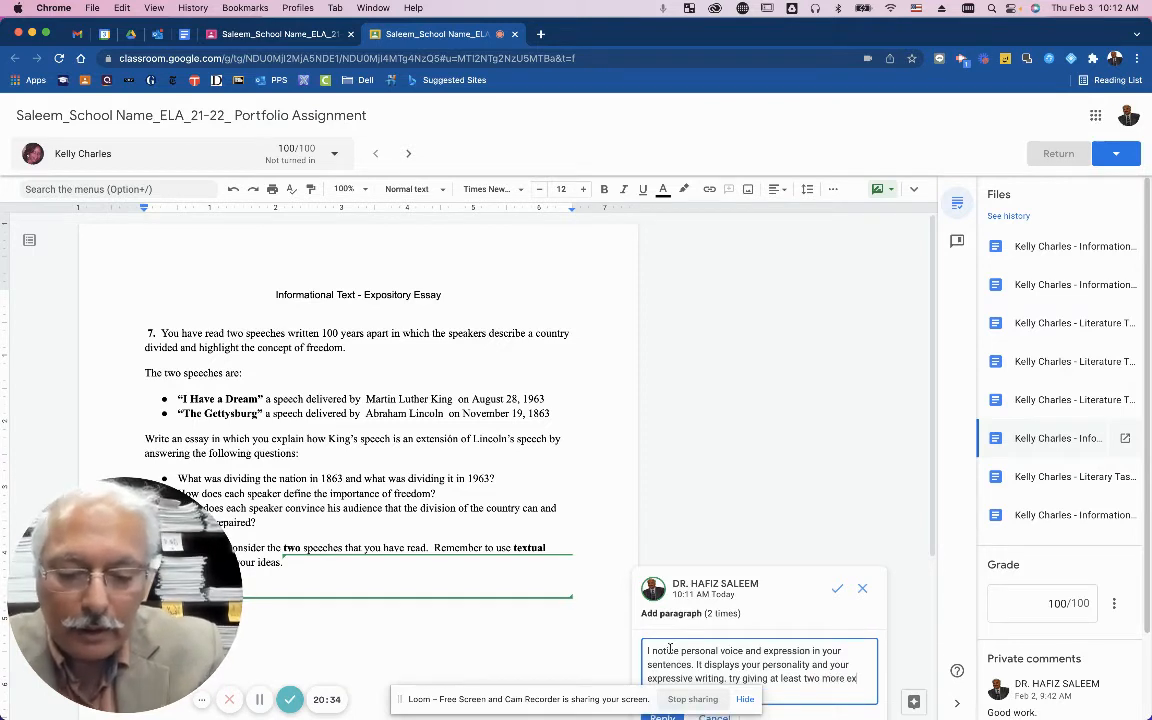
pyautogui.press('BackSpace')
pyautogui.press('BackSpace')
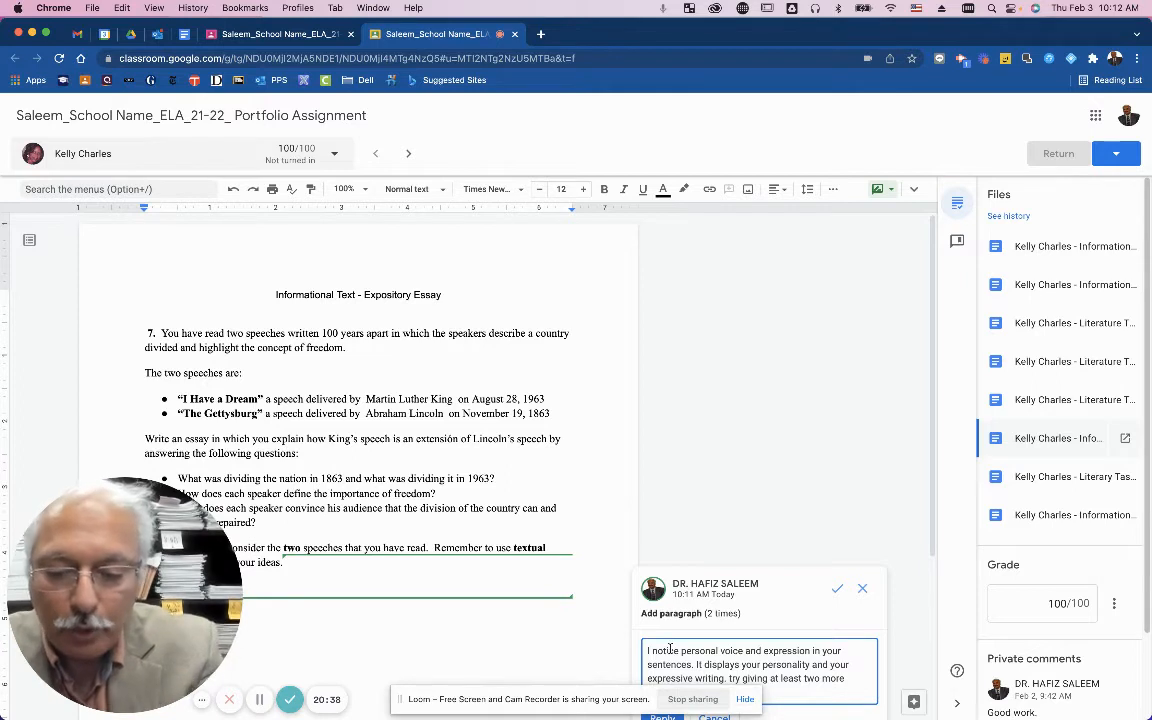
pyautogui.write('rgument.')
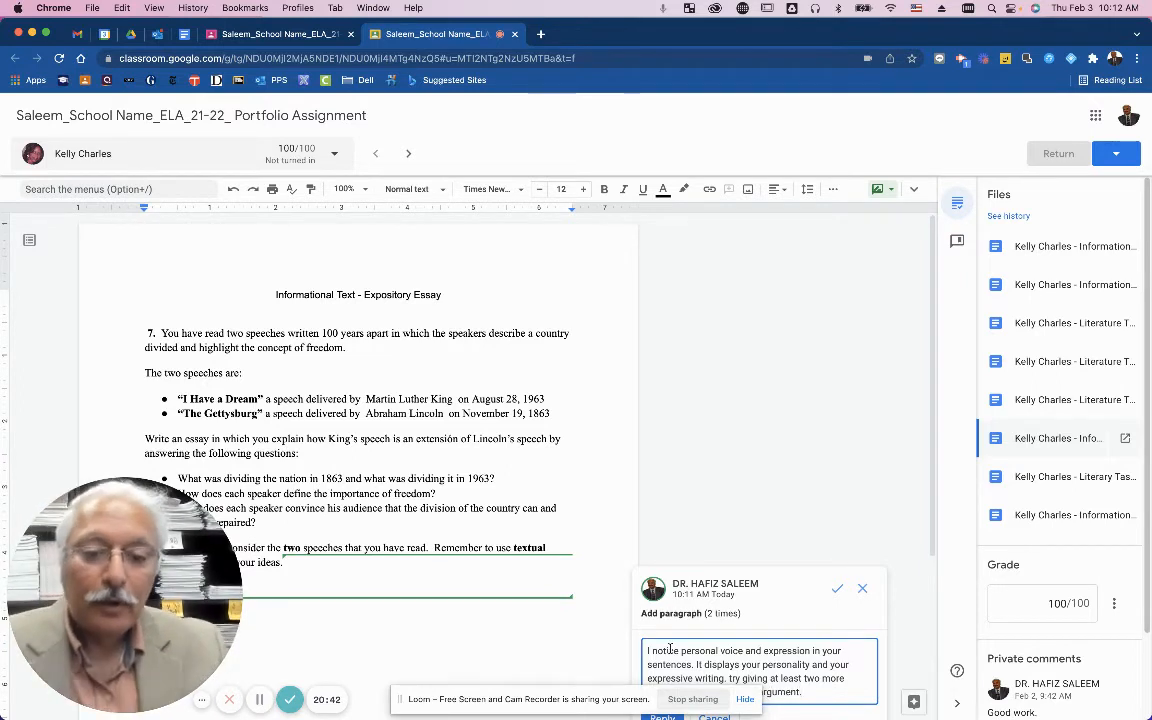
# Post the feedback as a reply on the suggestion thread, undoing an accidental resolve first.
pyautogui.click(837, 588)
pyautogui.scroll(-5, 838, 590)
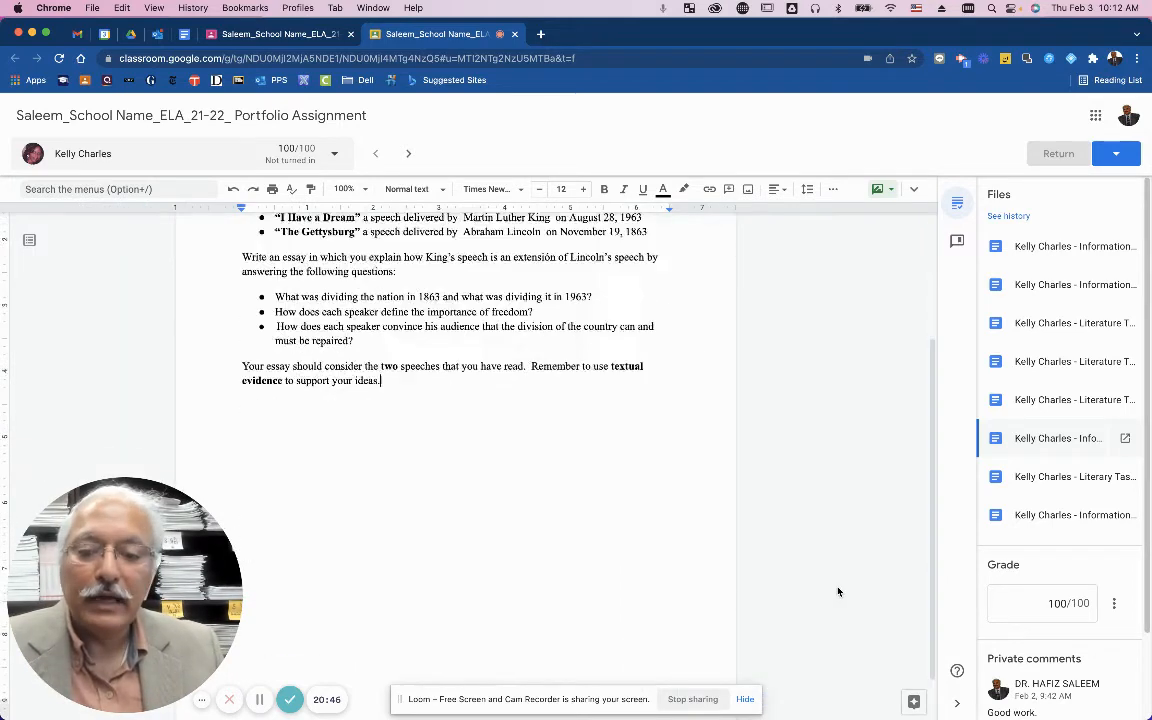
pyautogui.scroll(5, 840, 592)
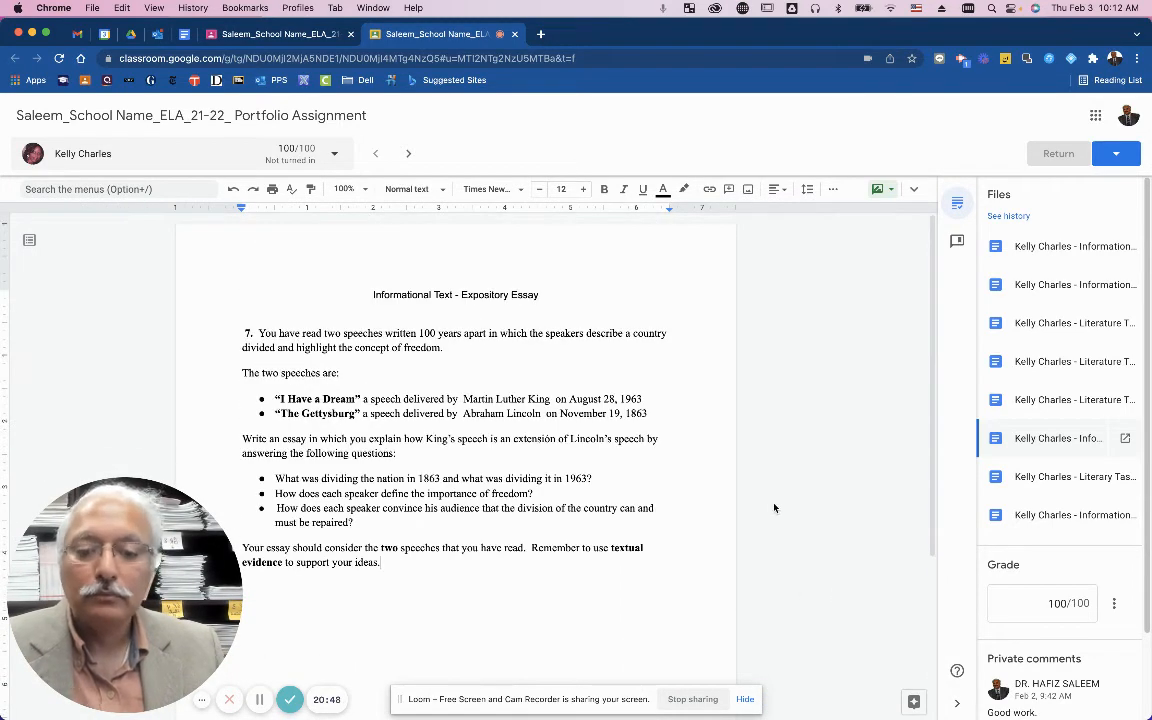
pyautogui.press('super+z')
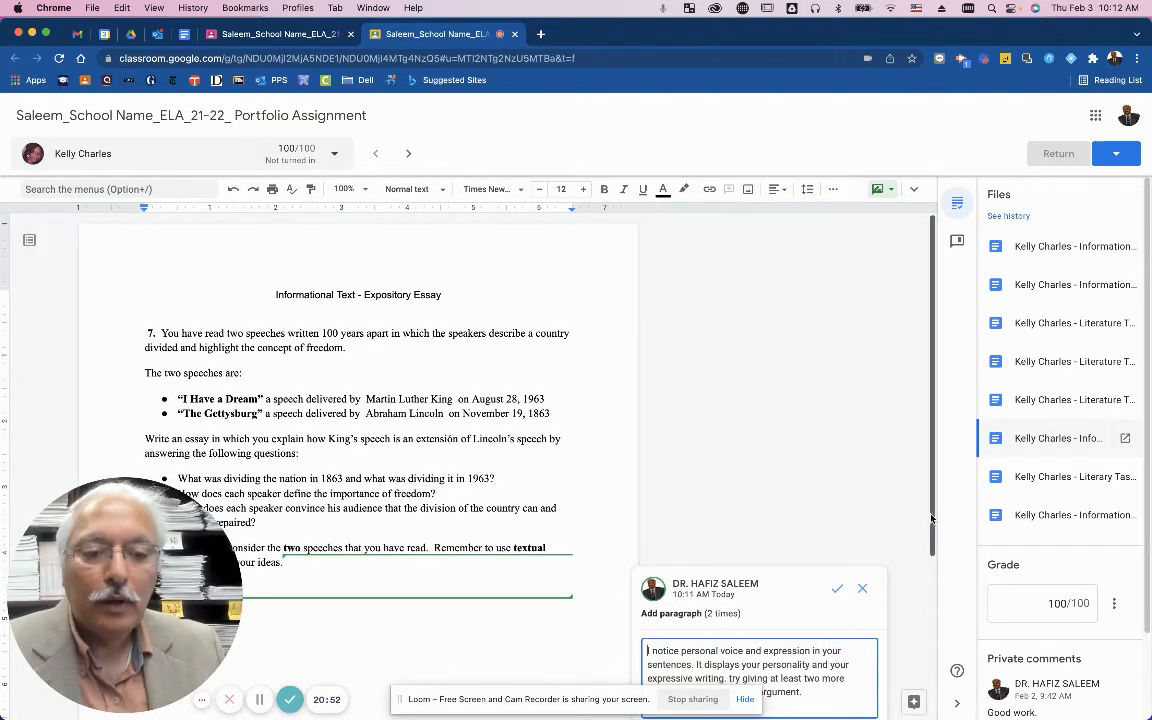
pyautogui.scroll(-2, 860, 560)
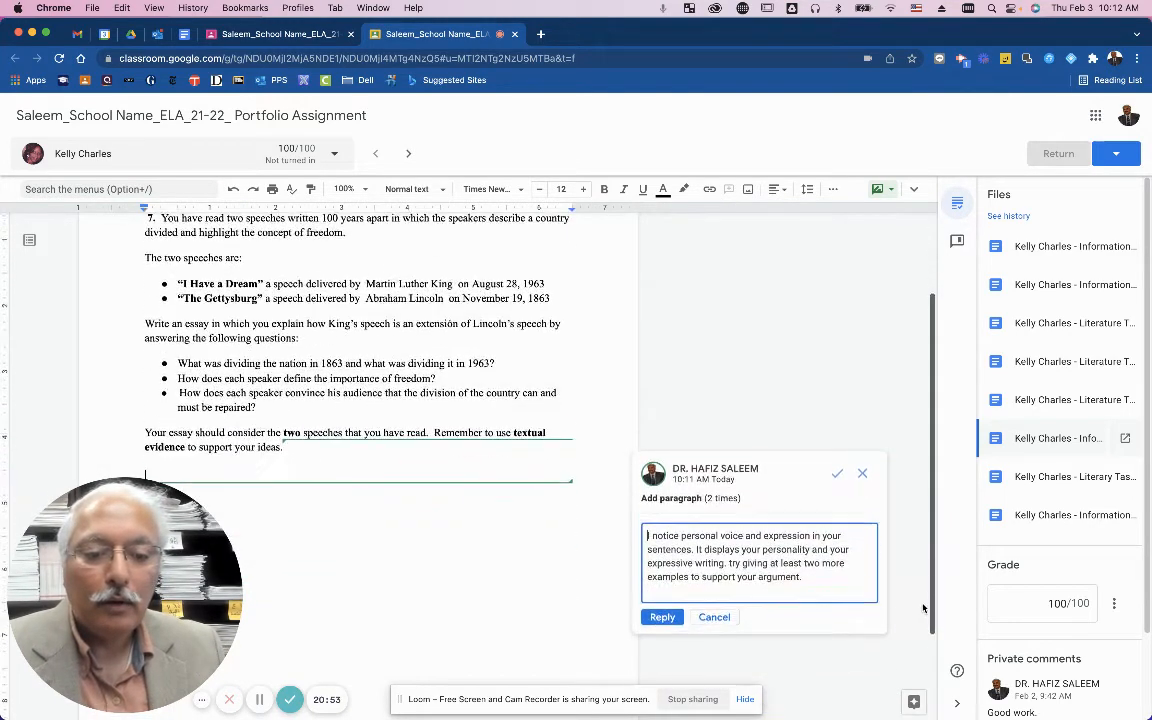
pyautogui.click(662, 605)
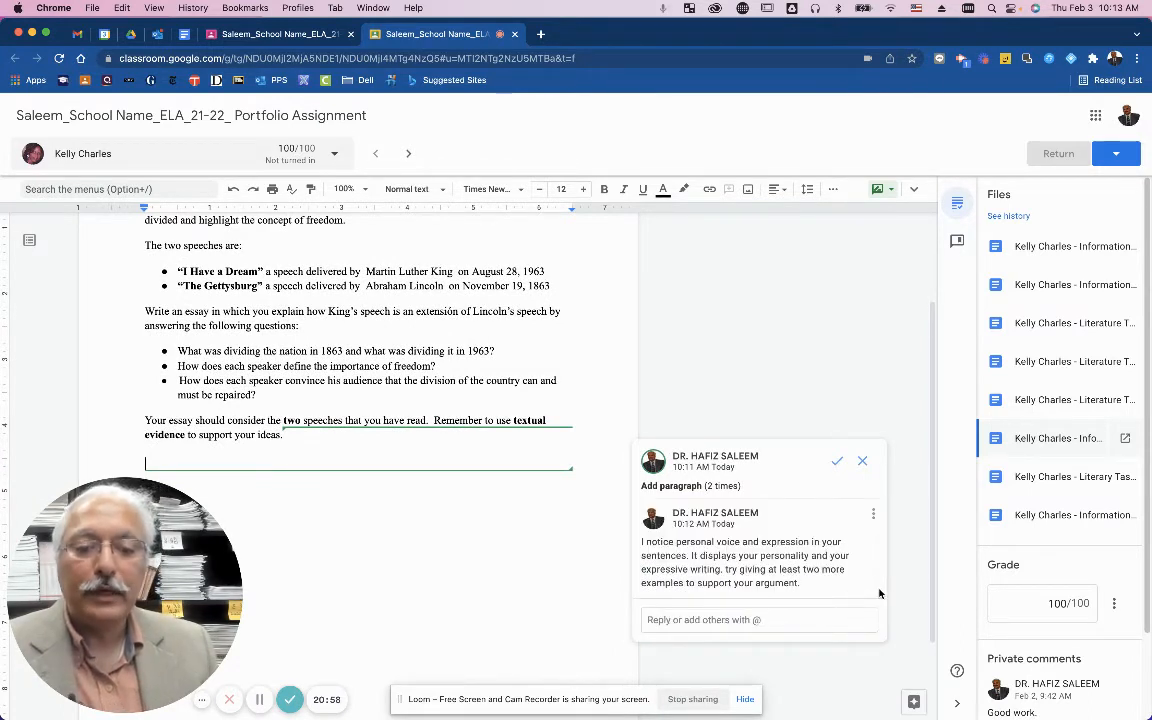
# Add a second reply reading 'Good.' to the same comment thread.
pyautogui.click(746, 620)
pyautogui.write('Good.')
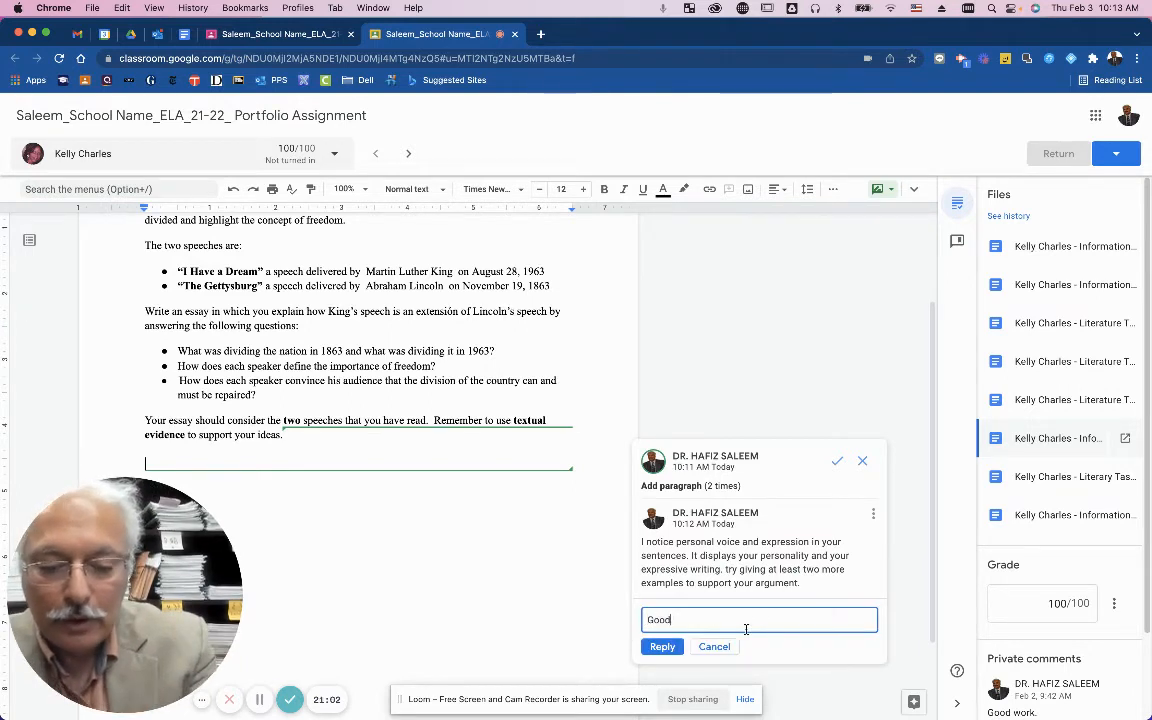
pyautogui.click(662, 646)
pyautogui.scroll(-2, 823, 485)
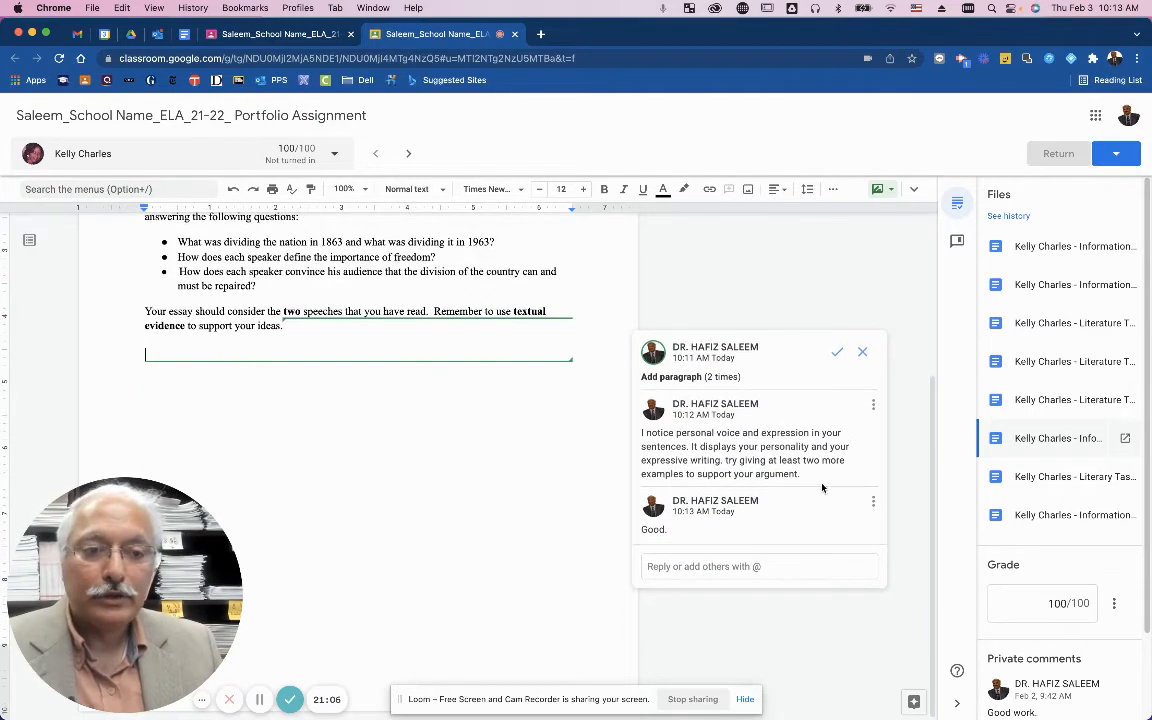
# Change the student's grade from 100 to 90.
pyautogui.scroll(5, 823, 486)
pyautogui.click(1035, 600)
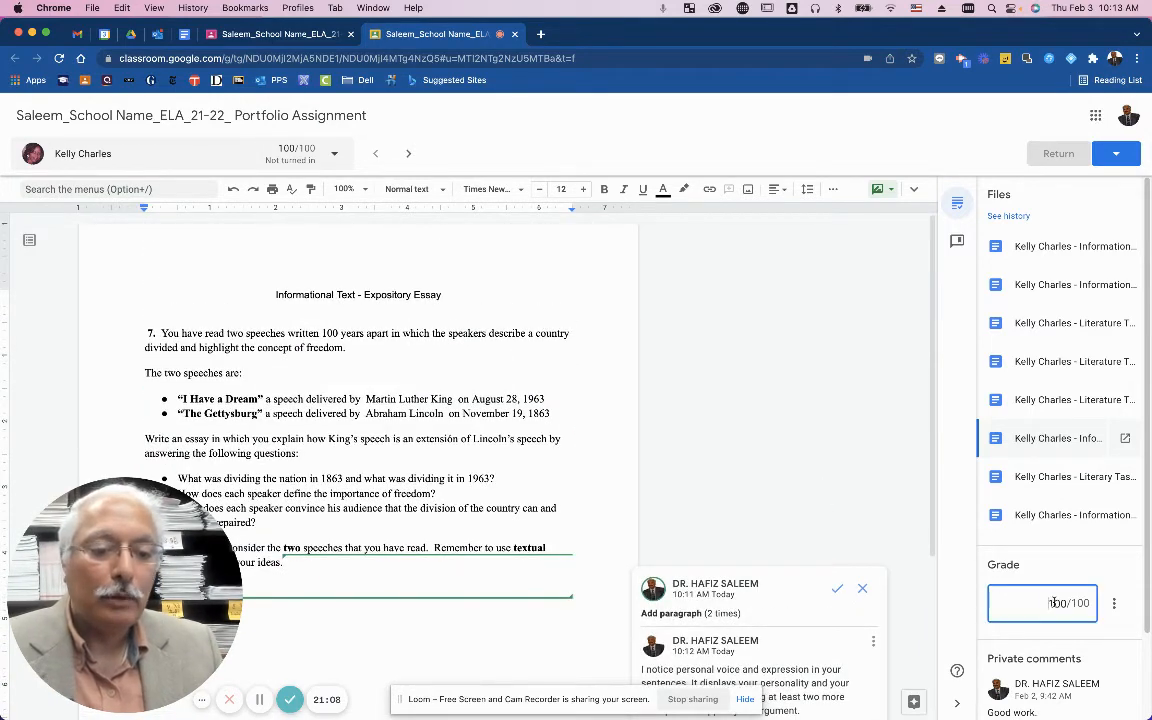
pyautogui.doubleClick(1057, 603)
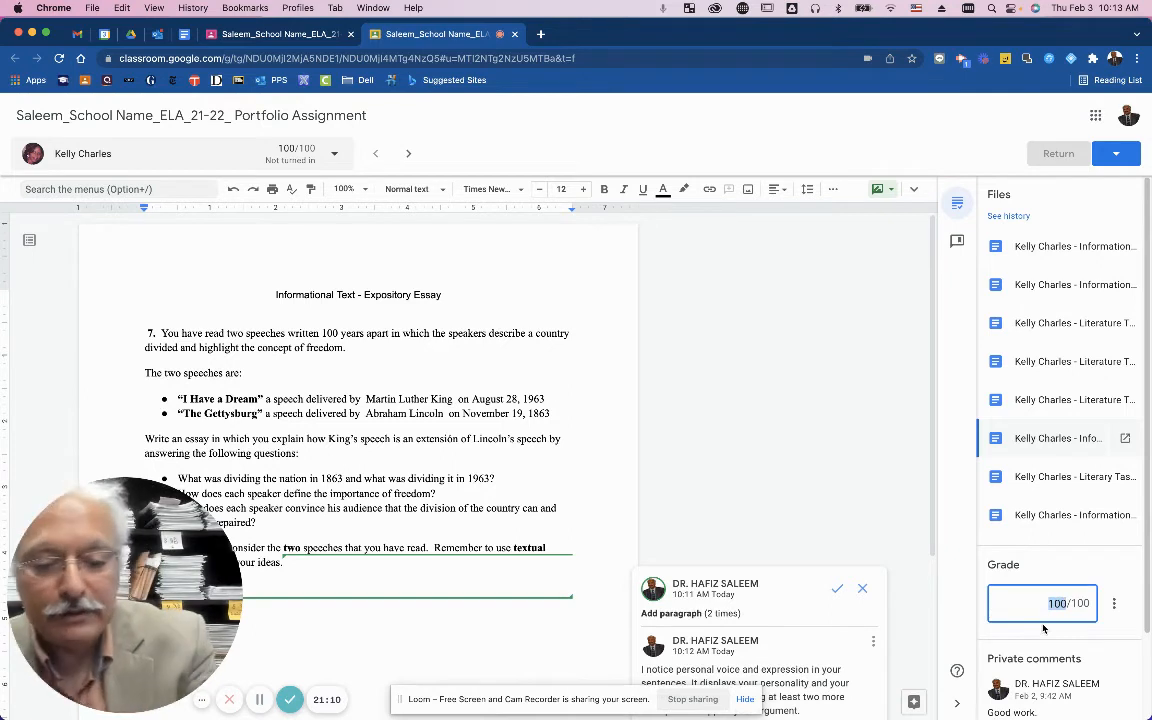
pyautogui.write('90')
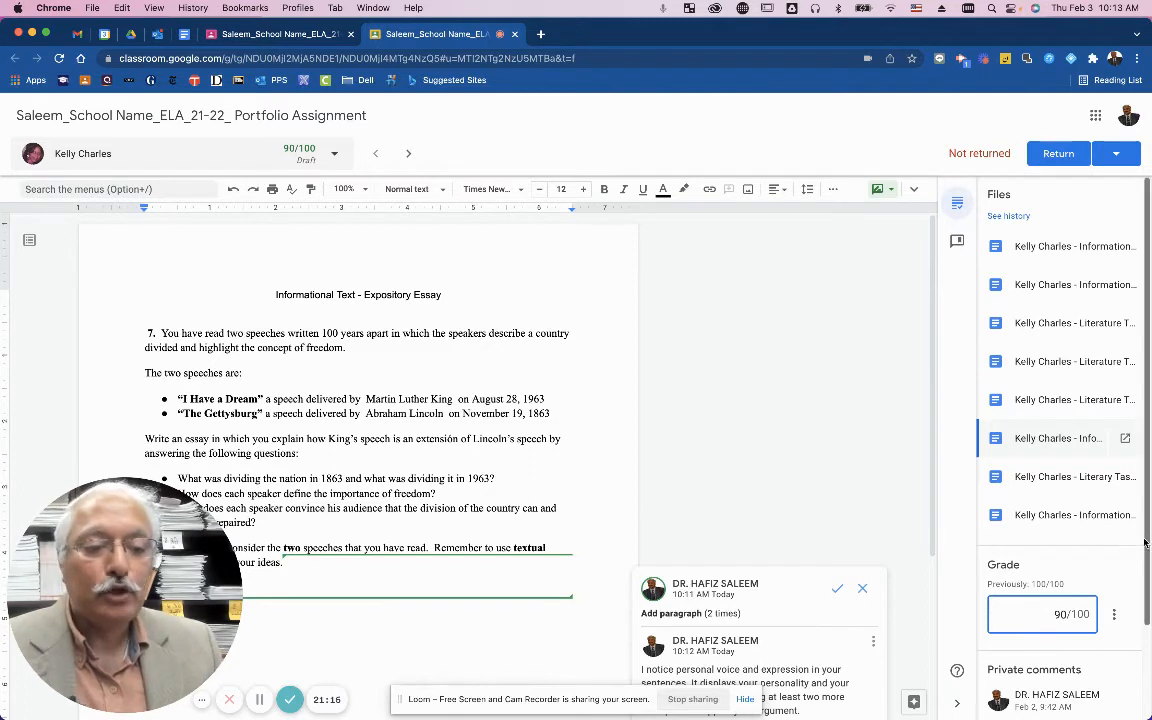
# Post the private comment 'Work on revising the task #4' to the student.
pyautogui.scroll(-2, 1149, 597)
pyautogui.scroll(-2, 1149, 597)
pyautogui.click(1039, 650)
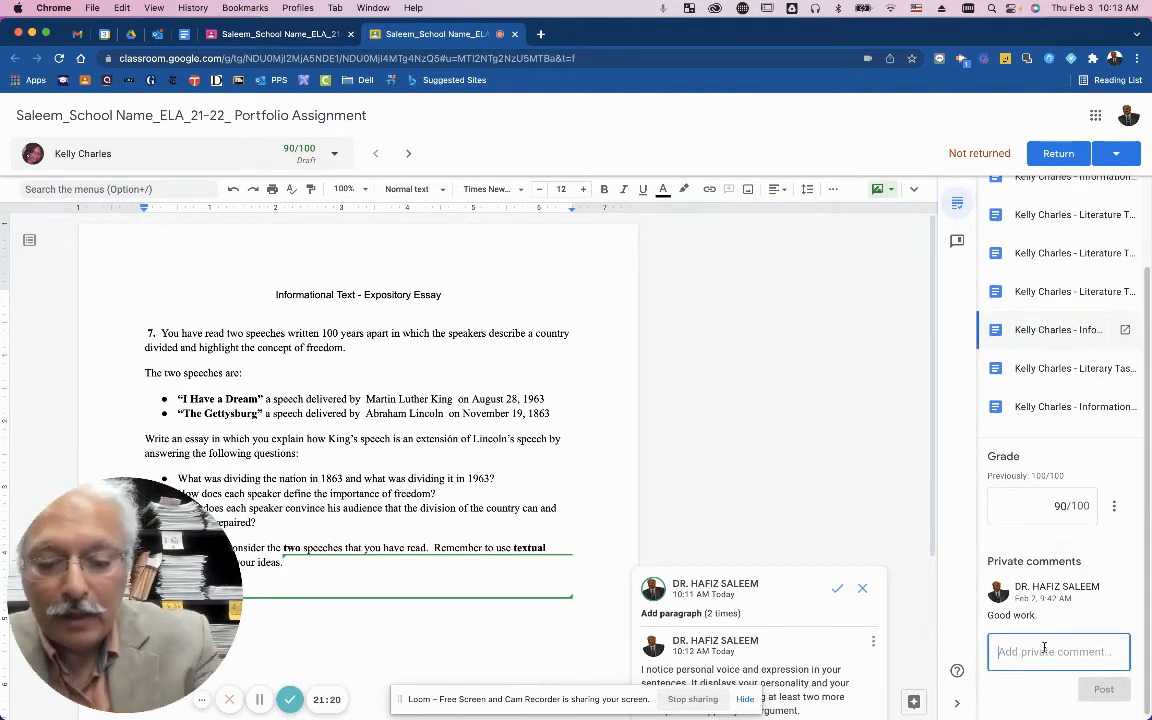
pyautogui.write('W')
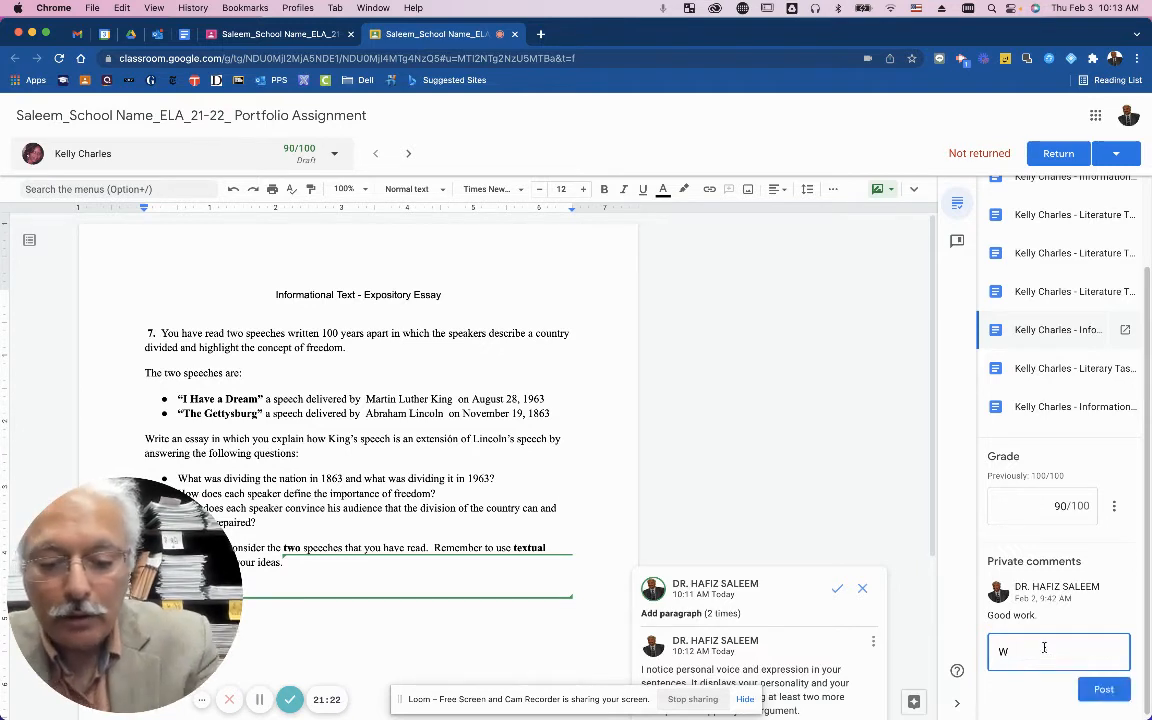
pyautogui.write('ork on revising')
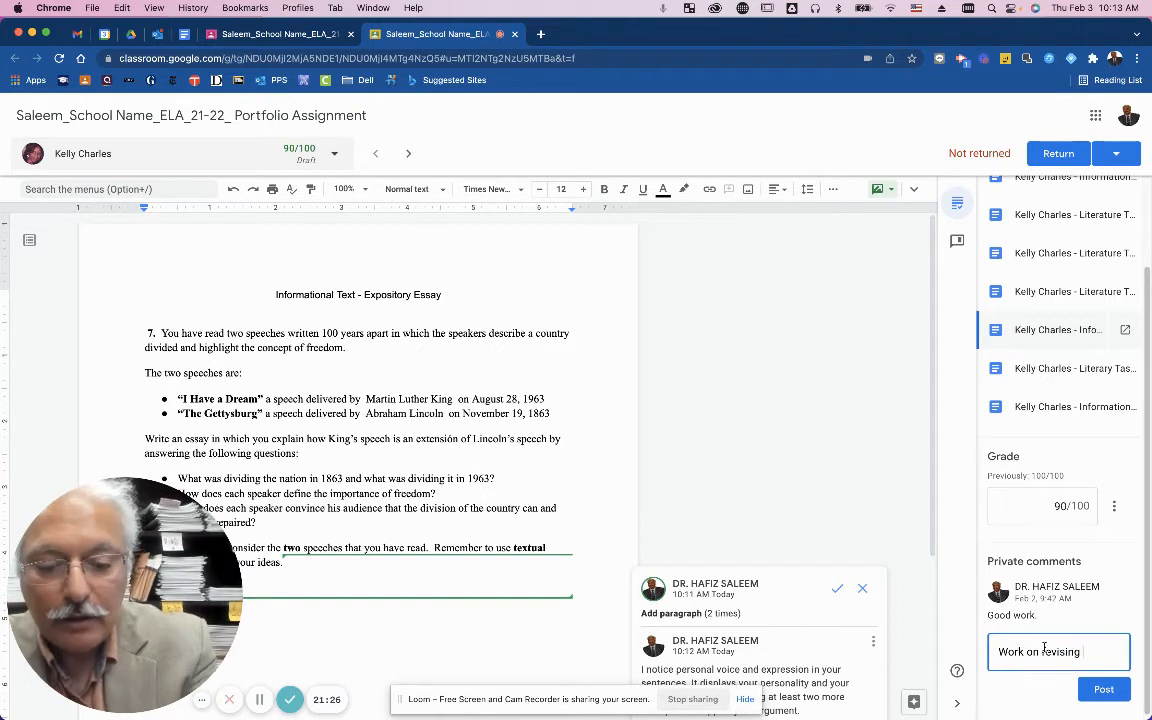
pyautogui.write(' the task')
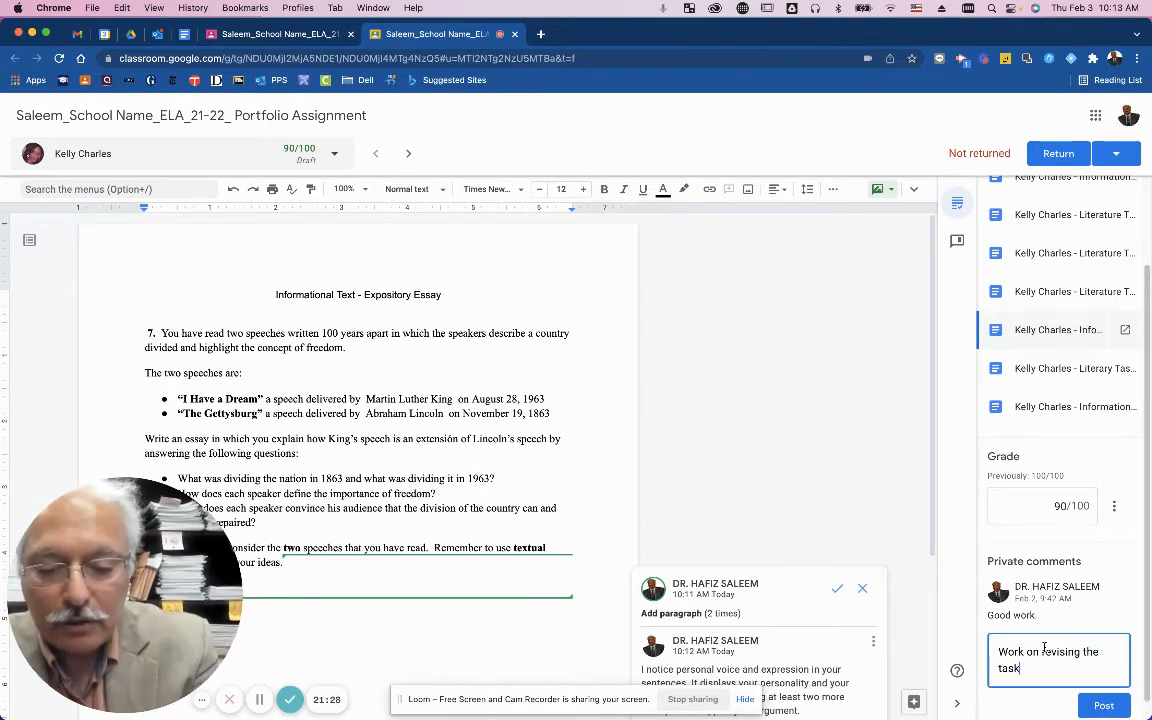
pyautogui.write(' #4')
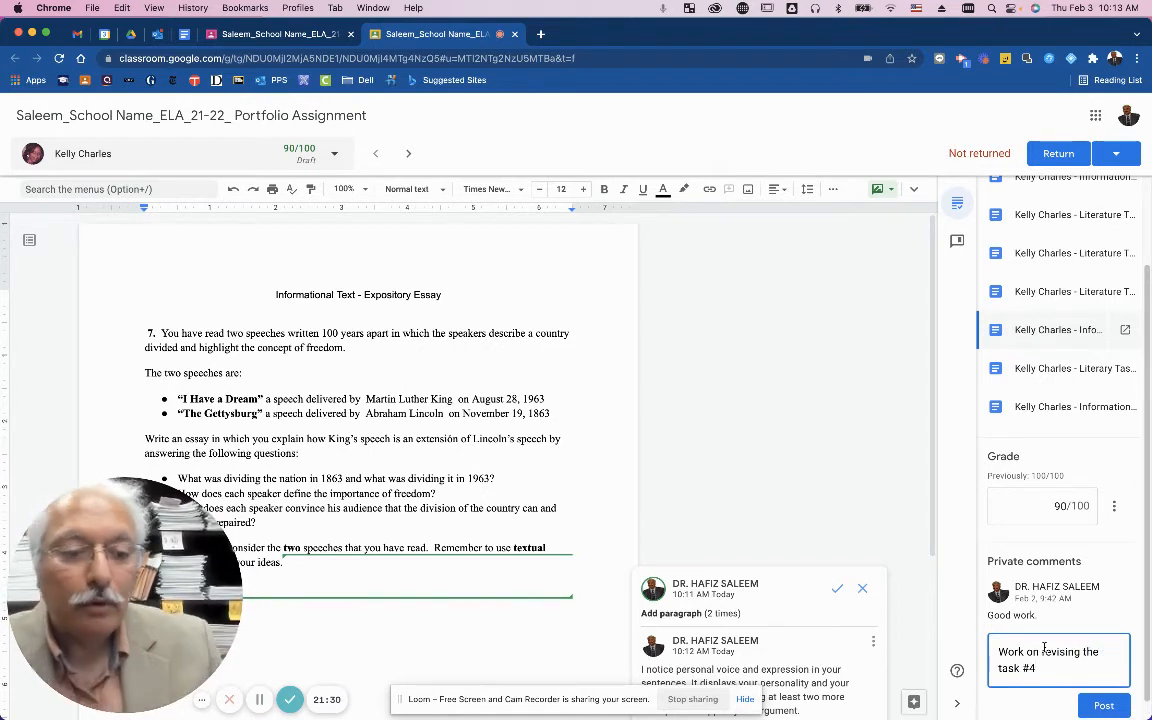
pyautogui.click(1110, 705)
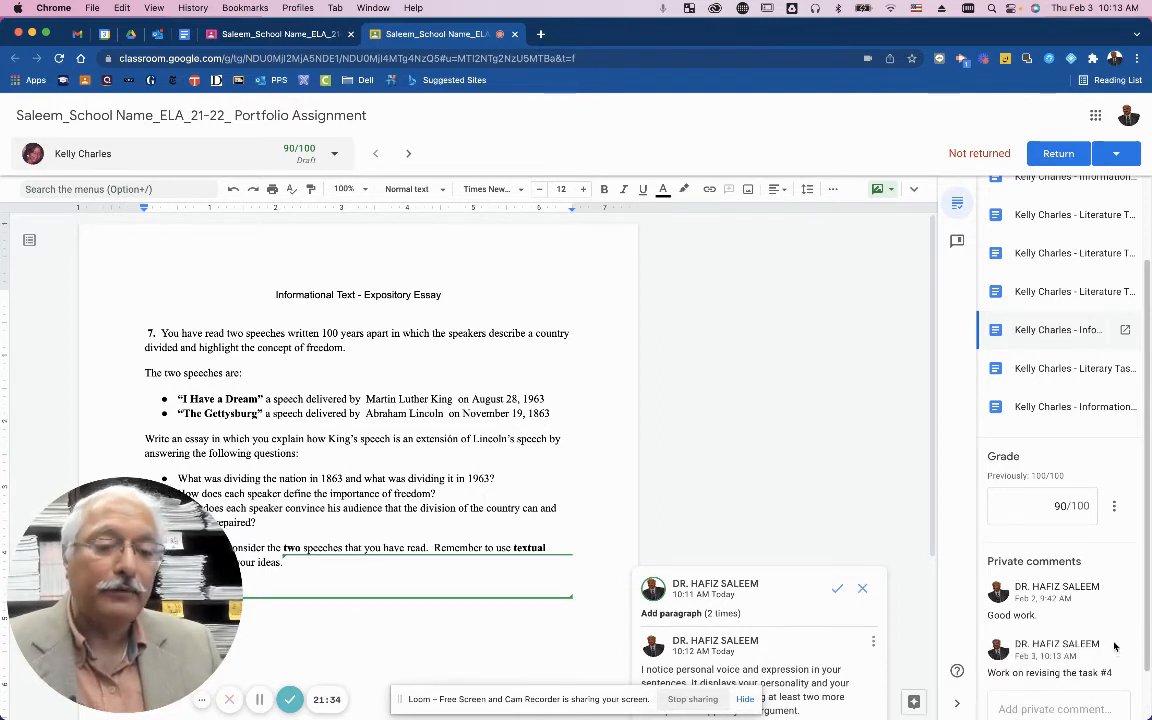
# Return the essay to the student with the updated 90/100 grade.
pyautogui.scroll(5, 1110, 630)
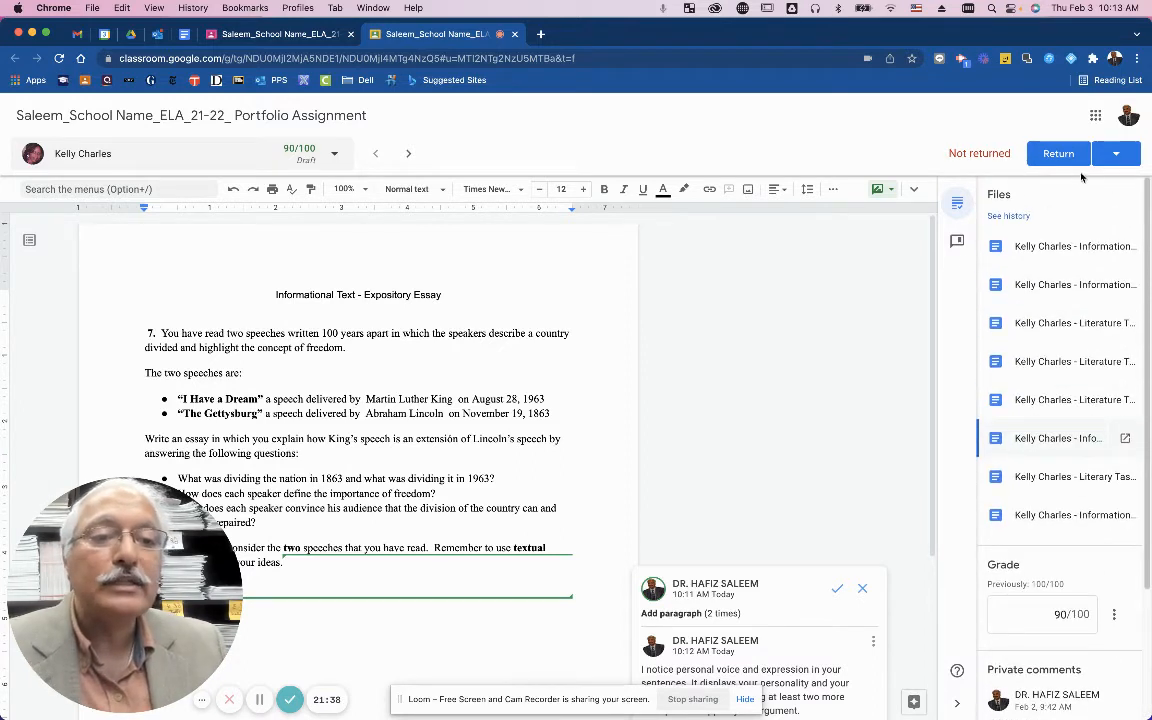
pyautogui.click(1114, 155)
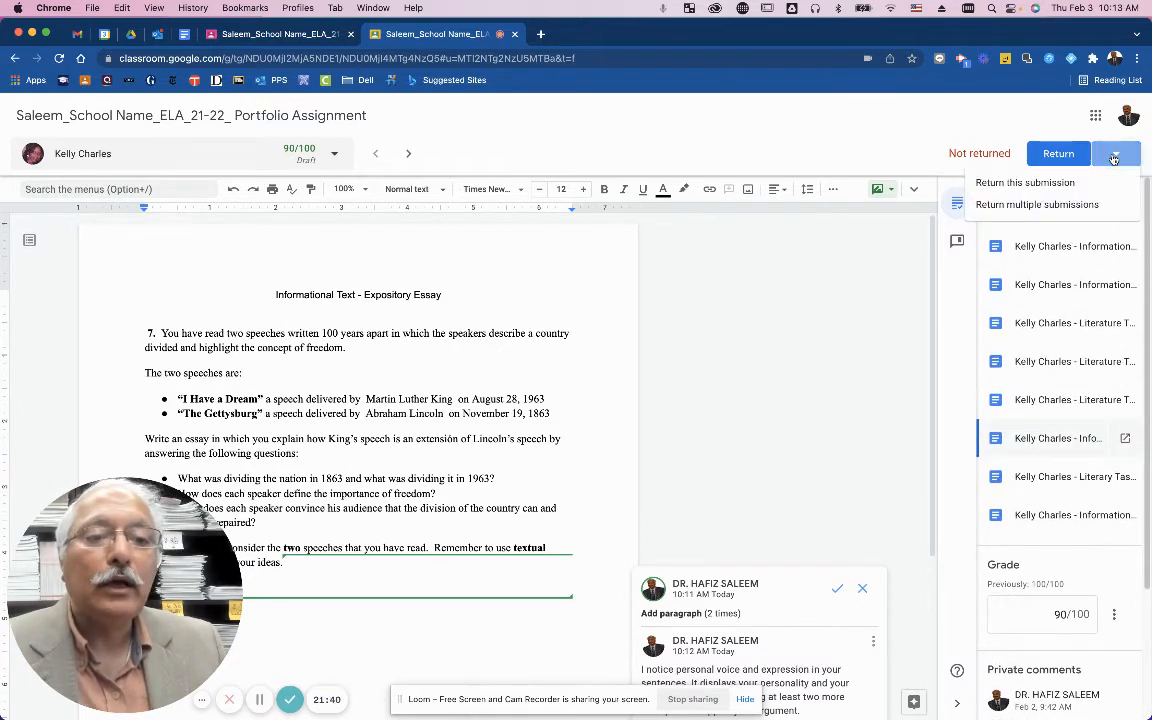
pyautogui.click(1055, 158)
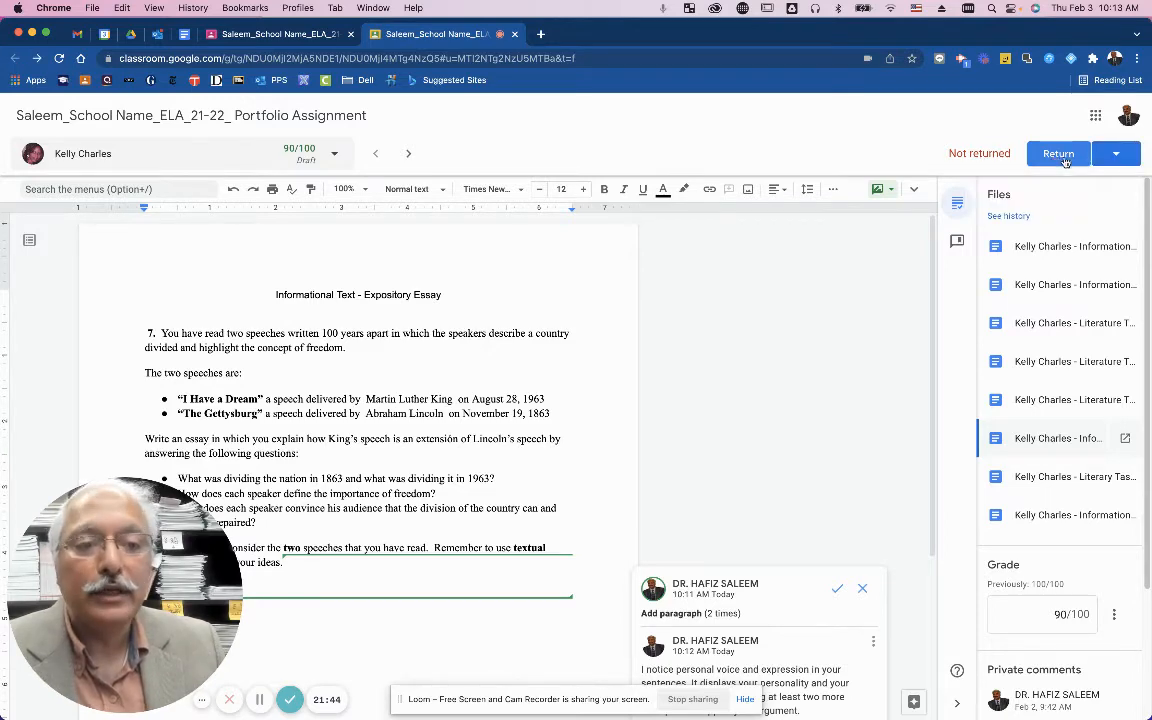
pyautogui.click(1057, 156)
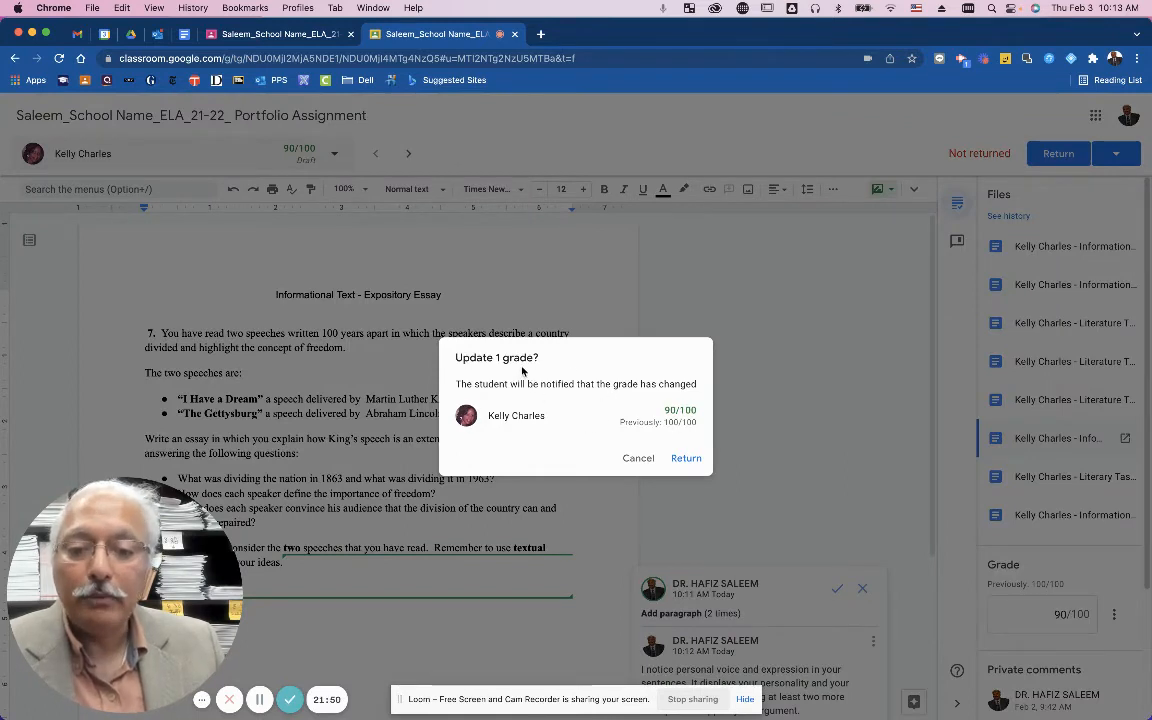
pyautogui.click(684, 459)
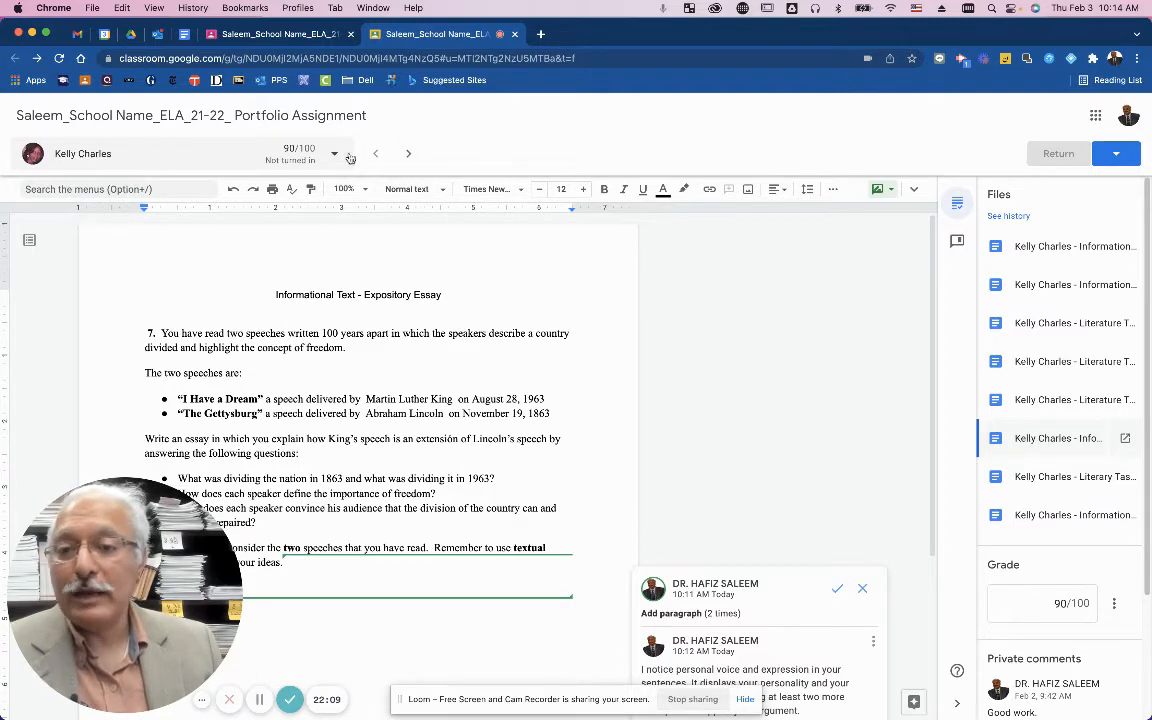
# Switch to the next student and view her second, third and fourth portfolio files.
pyautogui.click(408, 156)
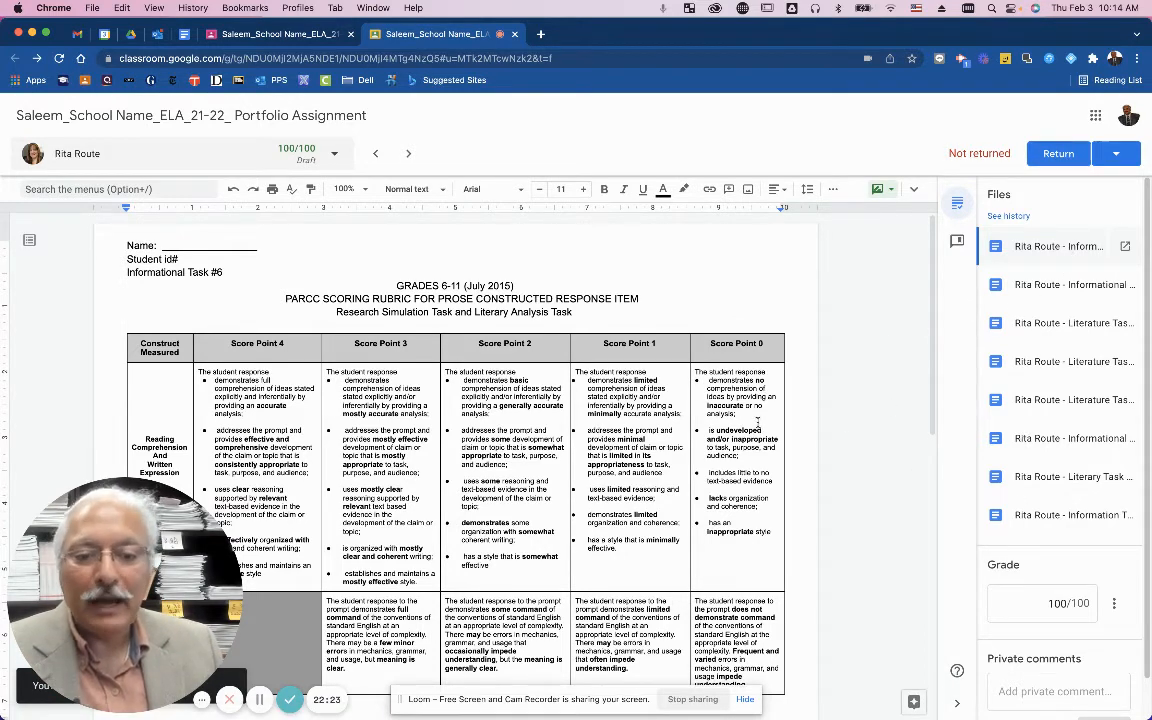
pyautogui.click(1038, 285)
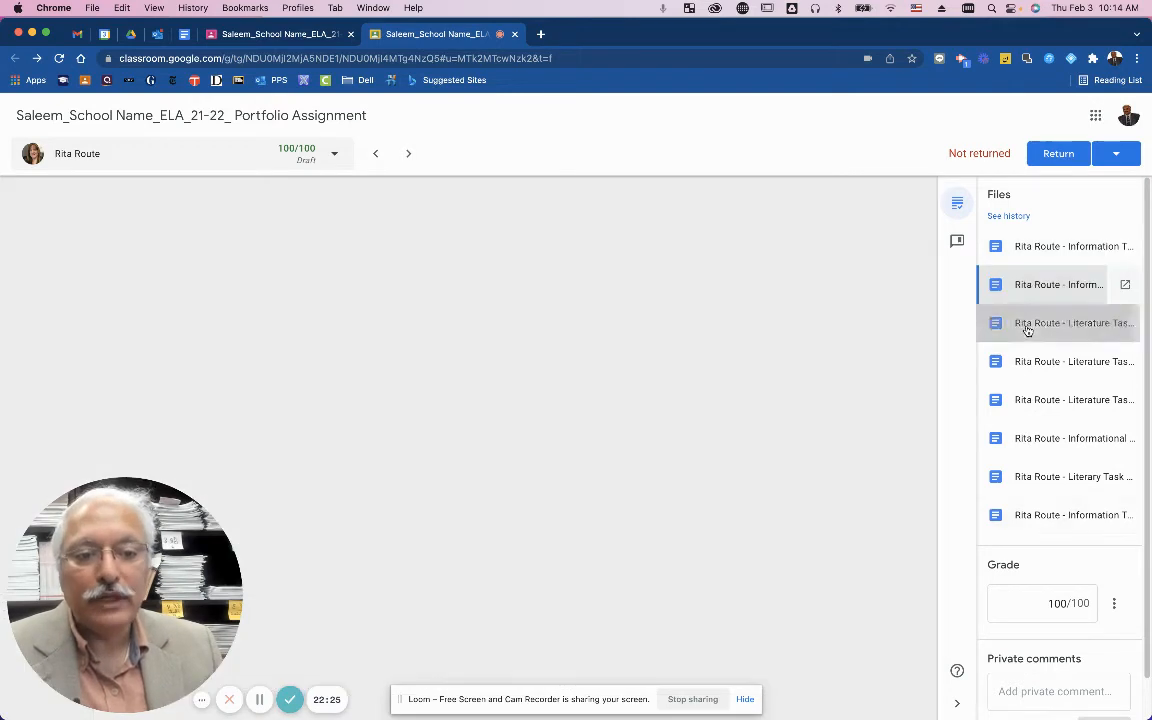
pyautogui.click(1027, 325)
pyautogui.click(1005, 362)
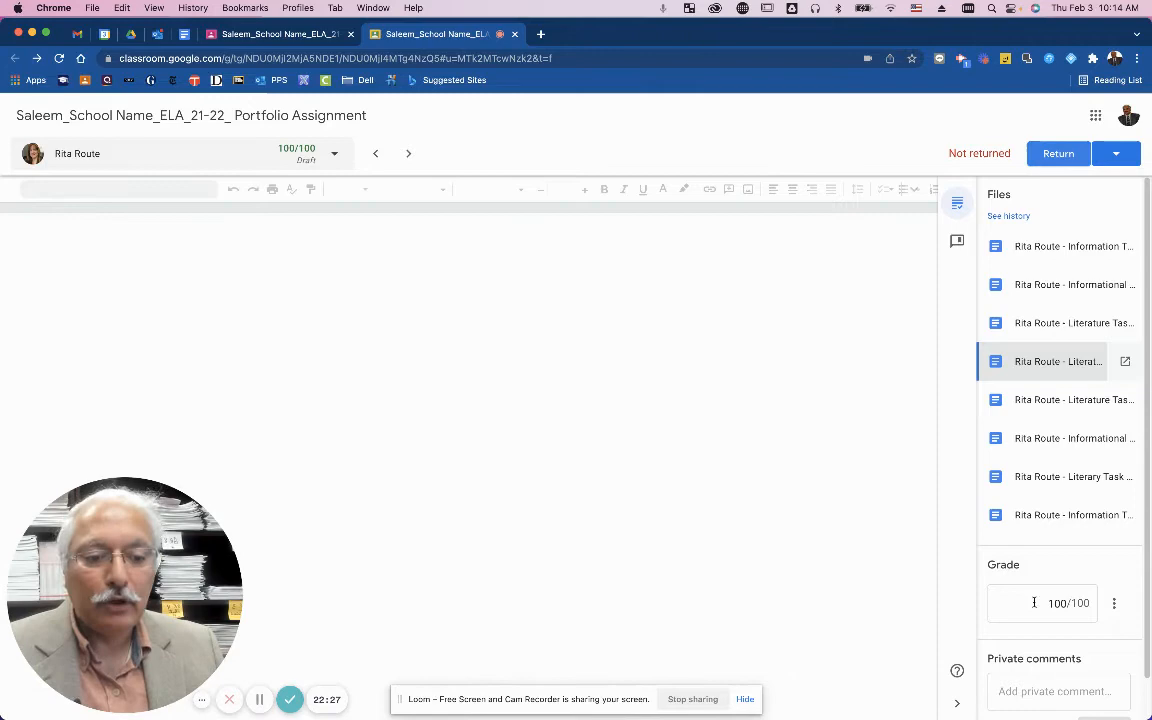
# Return this student's work with its 100/100 grade.
pyautogui.click(1039, 604)
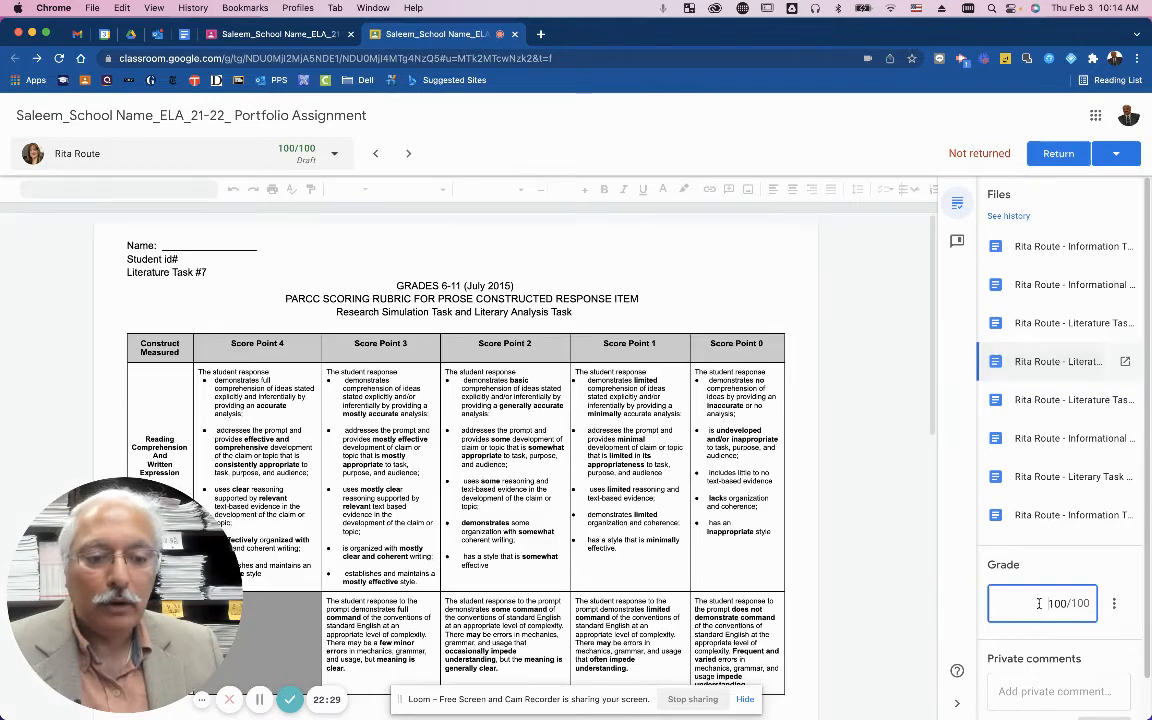
pyautogui.doubleClick(1055, 604)
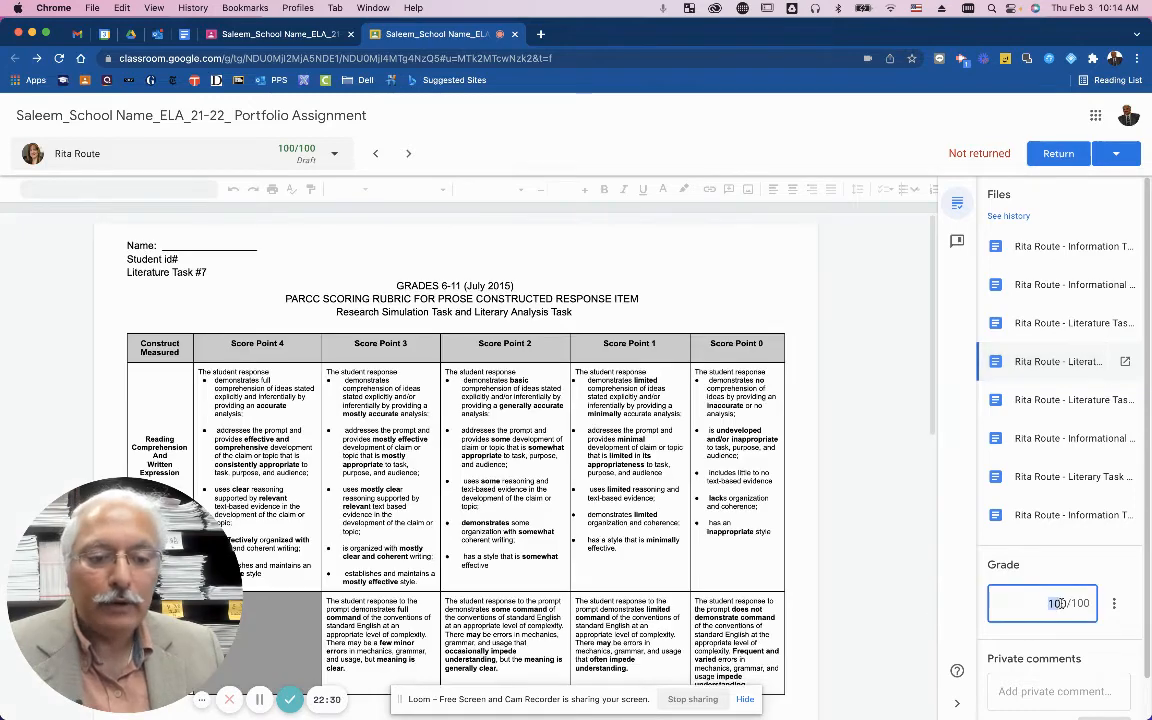
pyautogui.click(1056, 154)
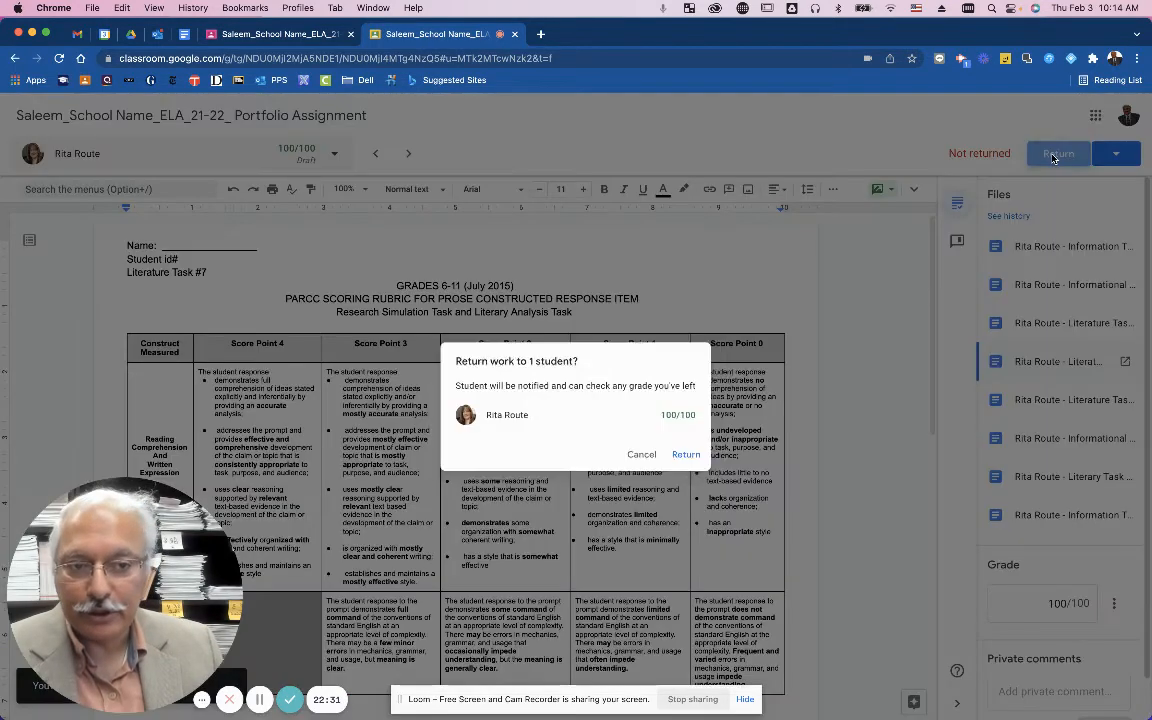
pyautogui.click(700, 459)
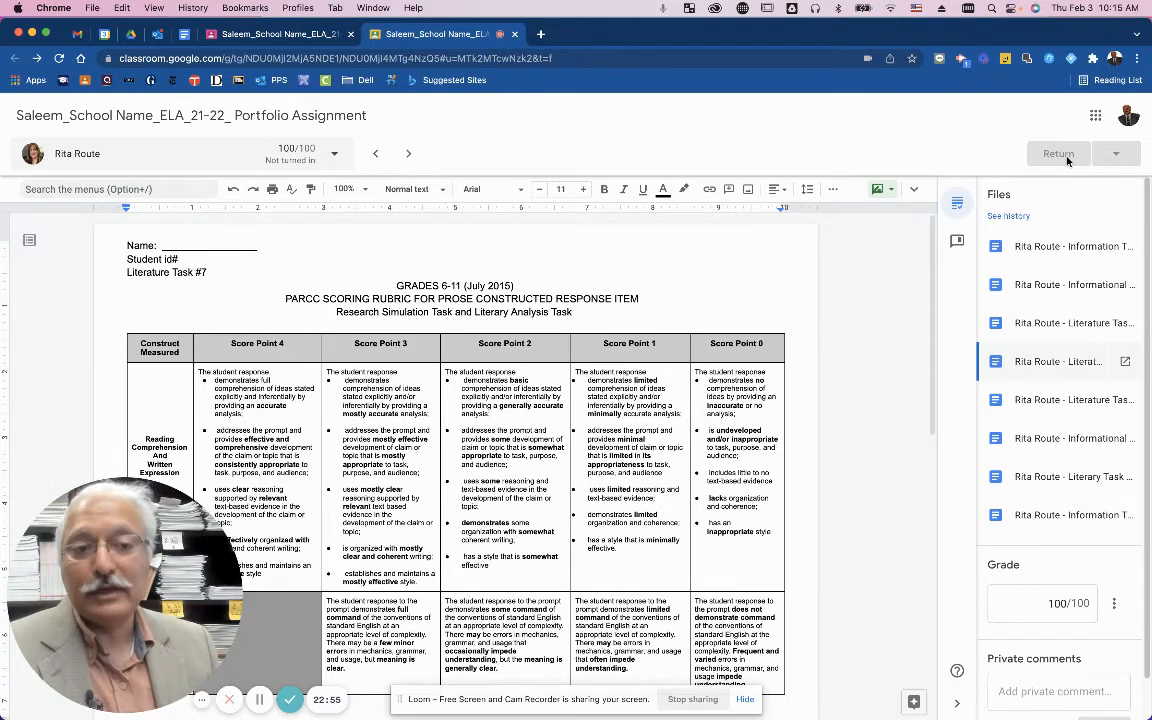
# Go to the class's Stream page, then to its Classwork page with the Test and Portfolio topics.
pyautogui.click(261, 700)
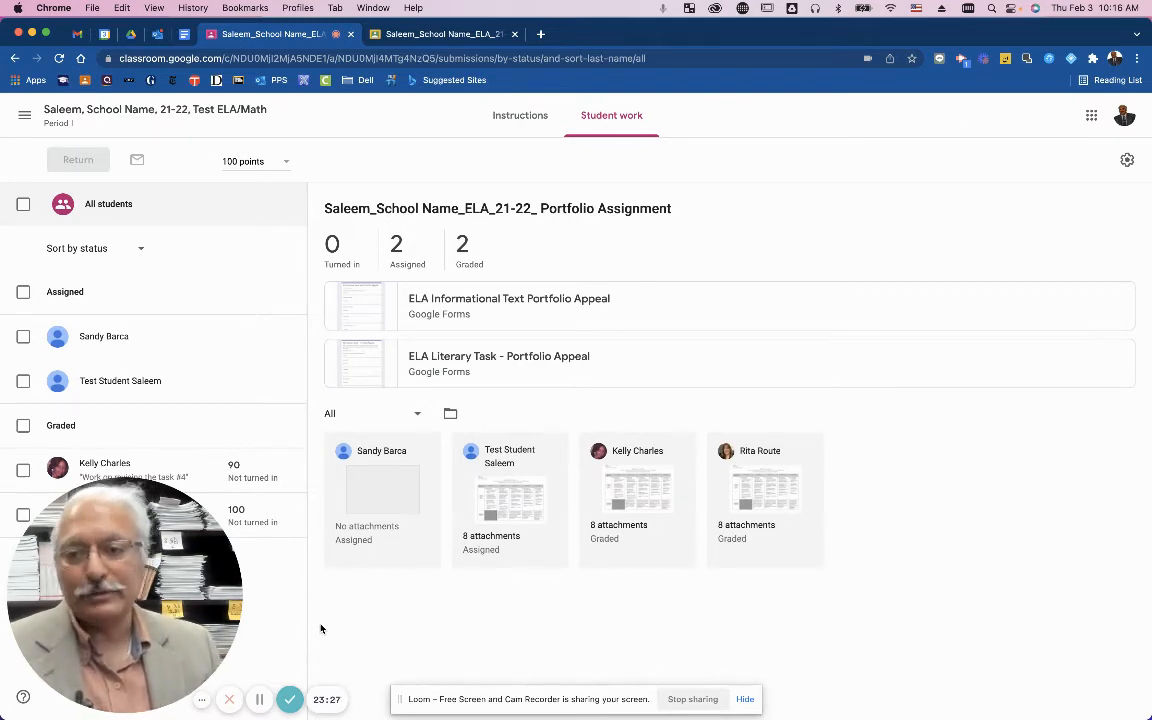
pyautogui.click(211, 112)
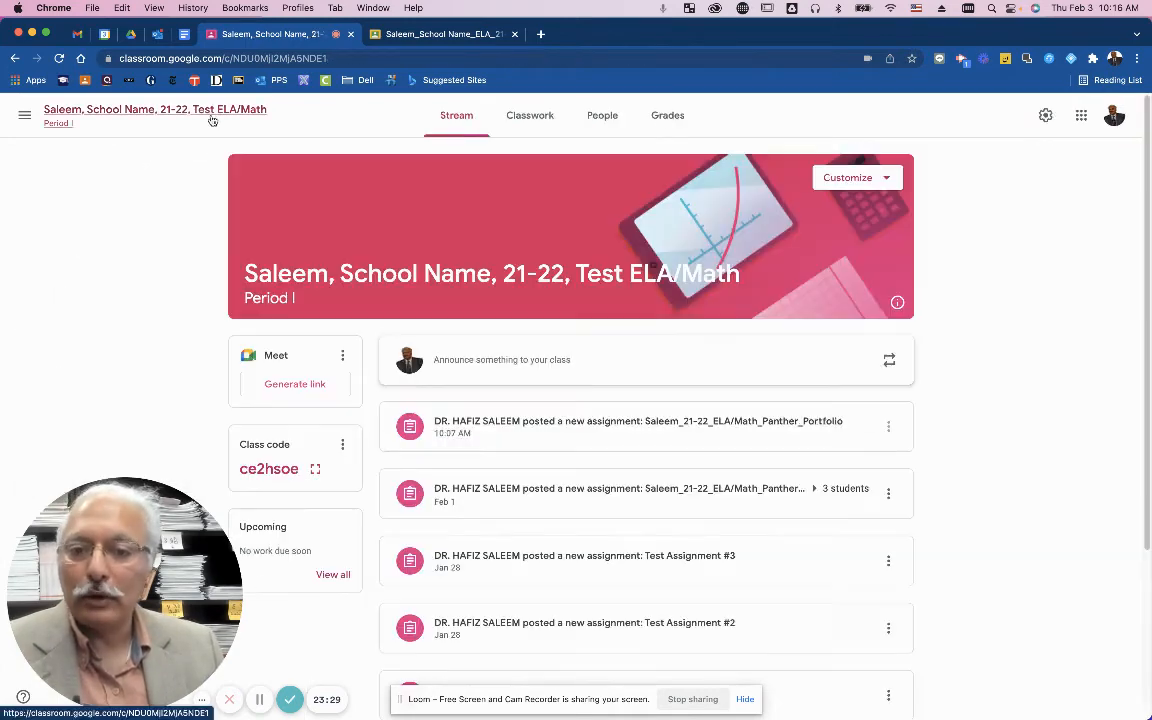
pyautogui.click(527, 118)
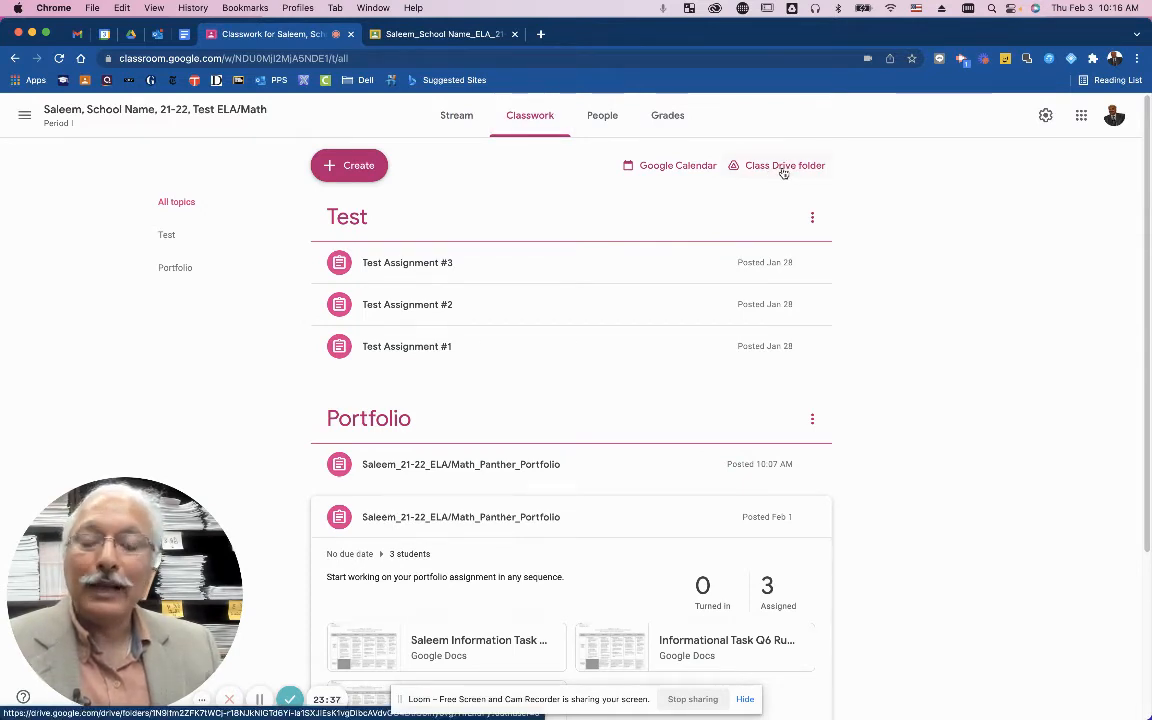
pyautogui.click(780, 168)
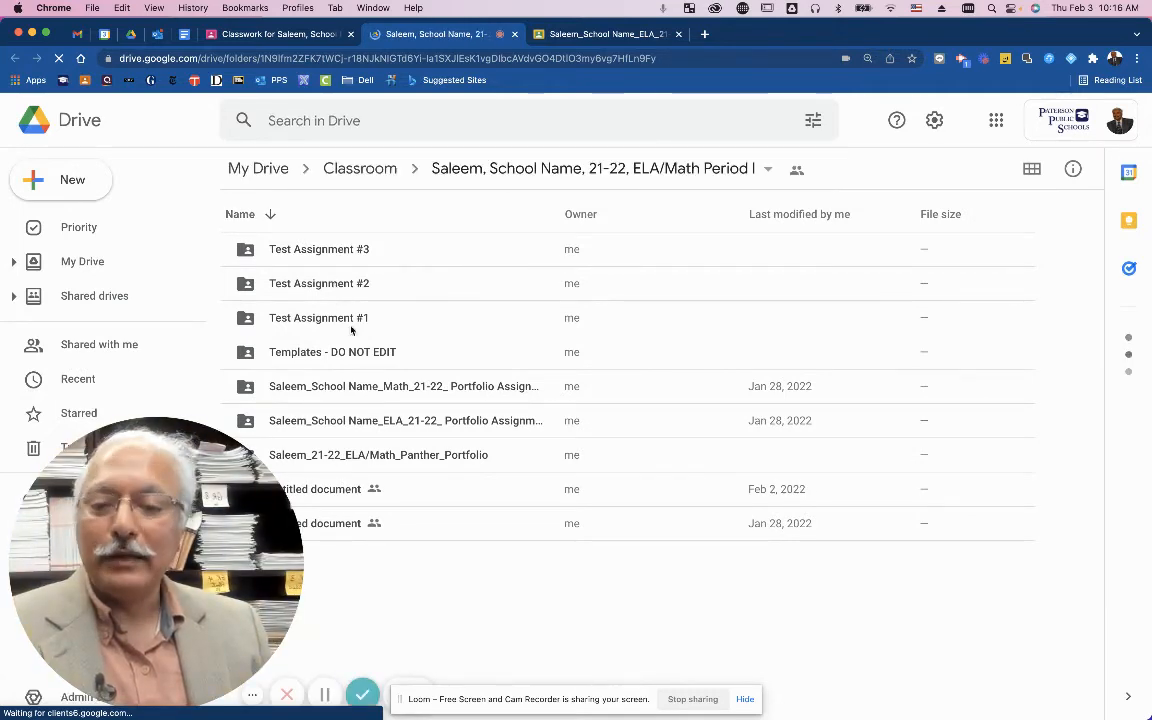
pyautogui.doubleClick(425, 421)
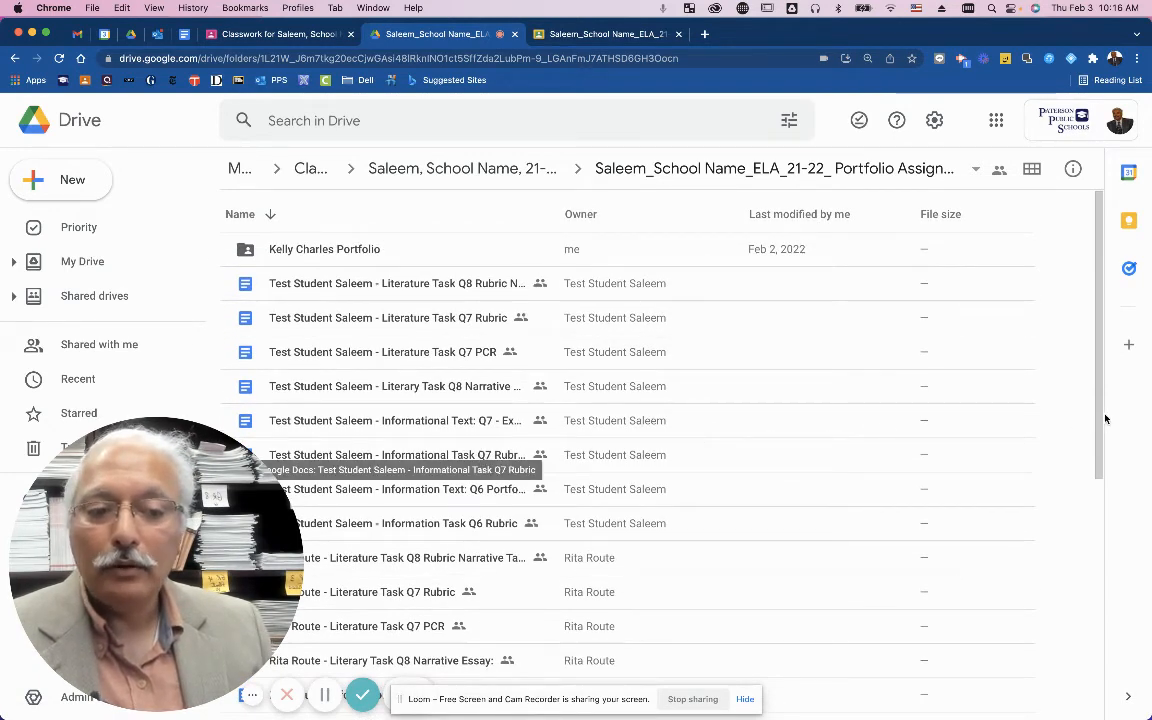
pyautogui.moveTo(1100, 418); pyautogui.dragTo(1096, 503)
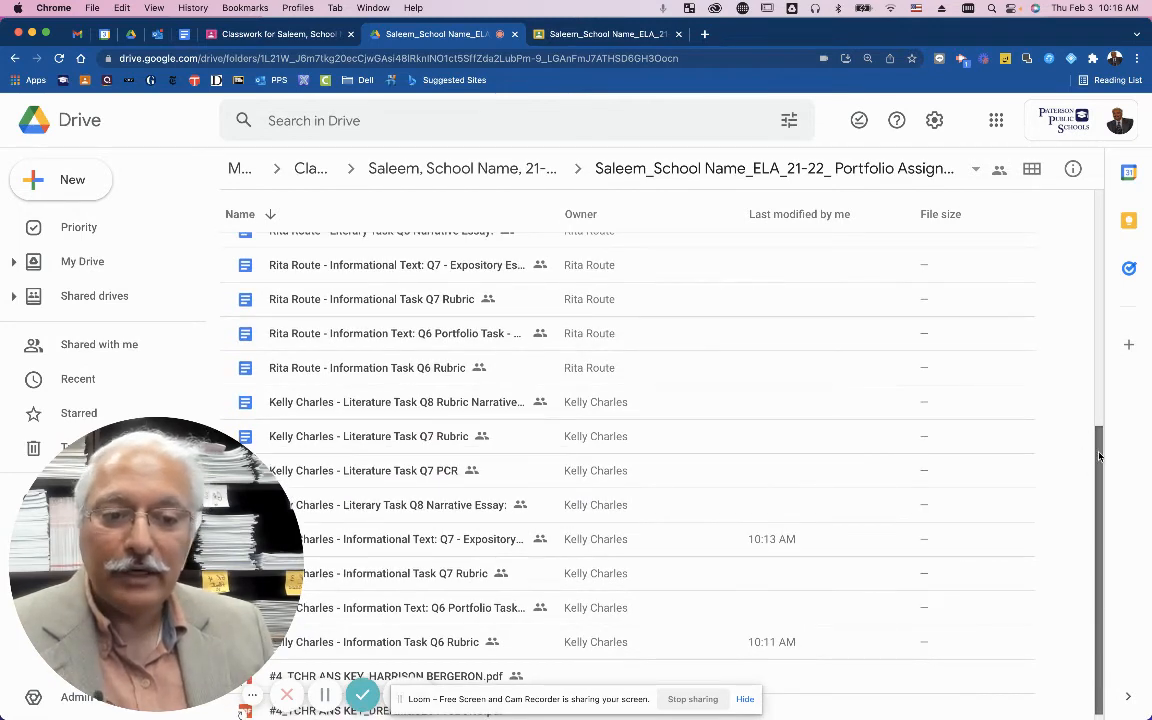
pyautogui.moveTo(1098, 456); pyautogui.dragTo(1097, 225)
pyautogui.scroll(2, 761, 458)
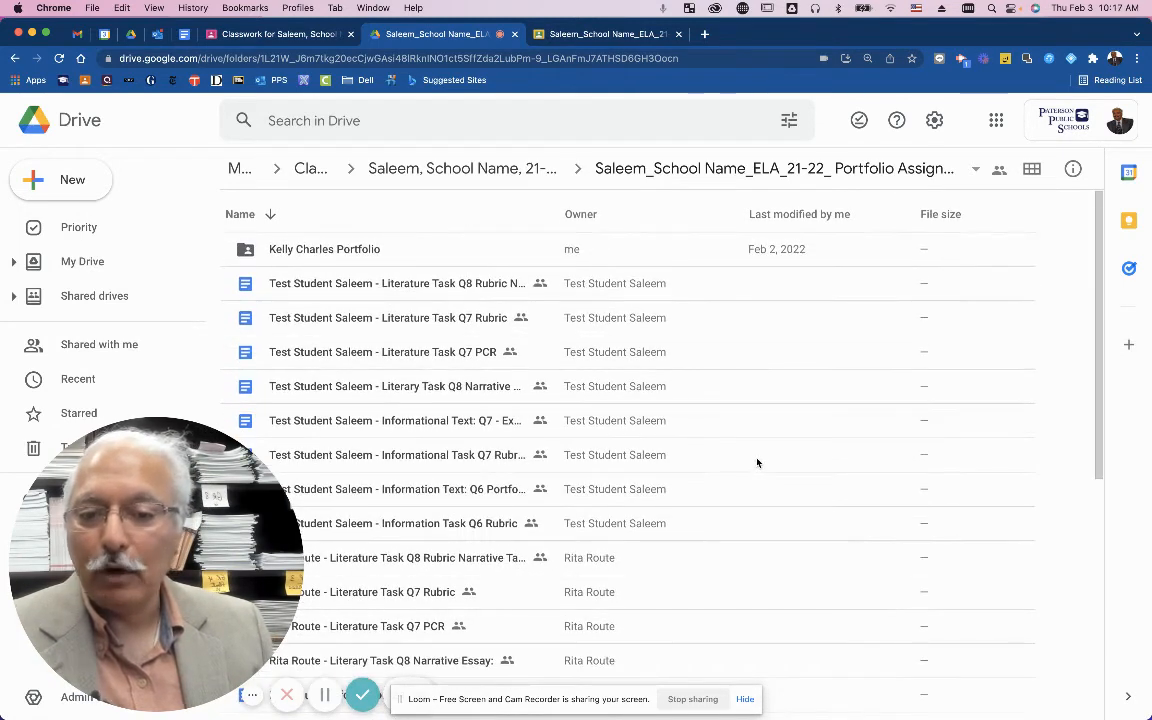
pyautogui.scroll(-5, 758, 460)
pyautogui.scroll(5, 761, 463)
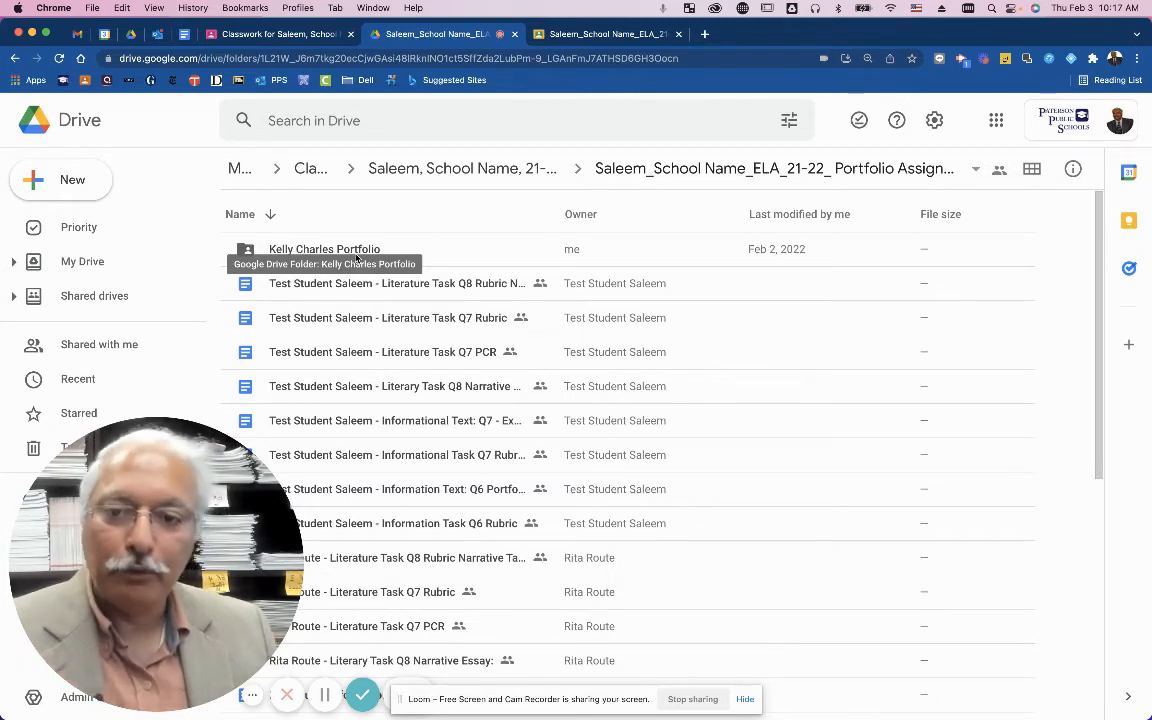
# Create a new folder named with the second student's name followed by 'Portfolio'.
pyautogui.click(74, 190)
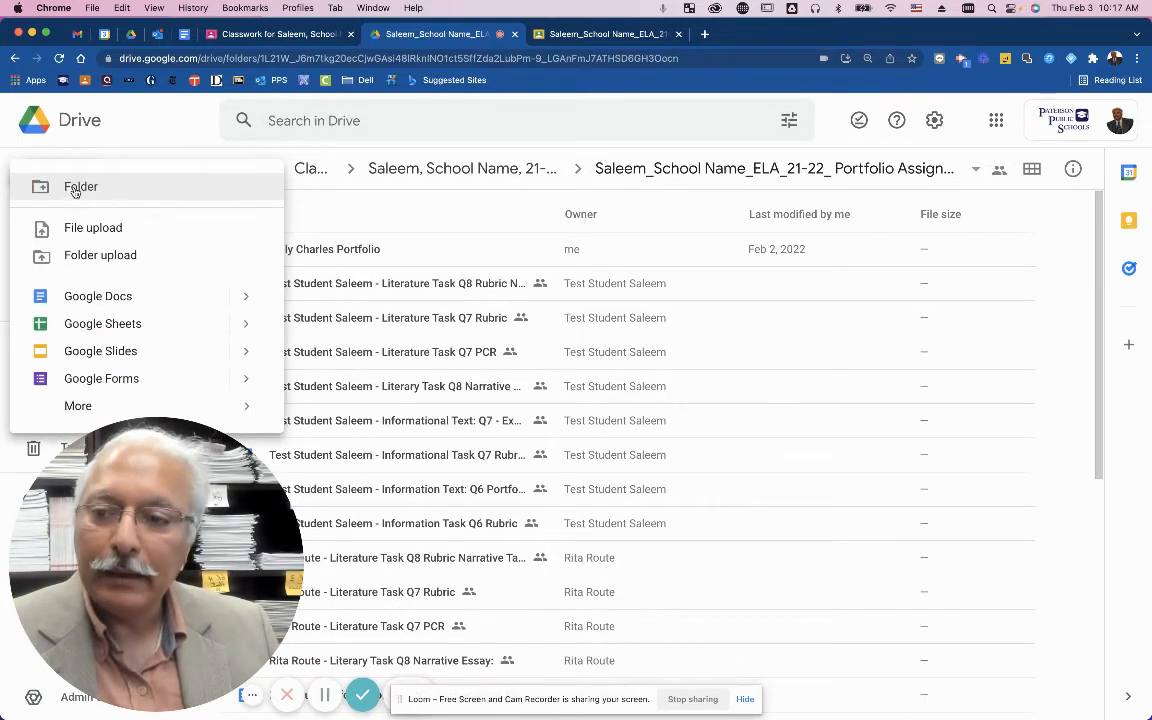
pyautogui.click(74, 188)
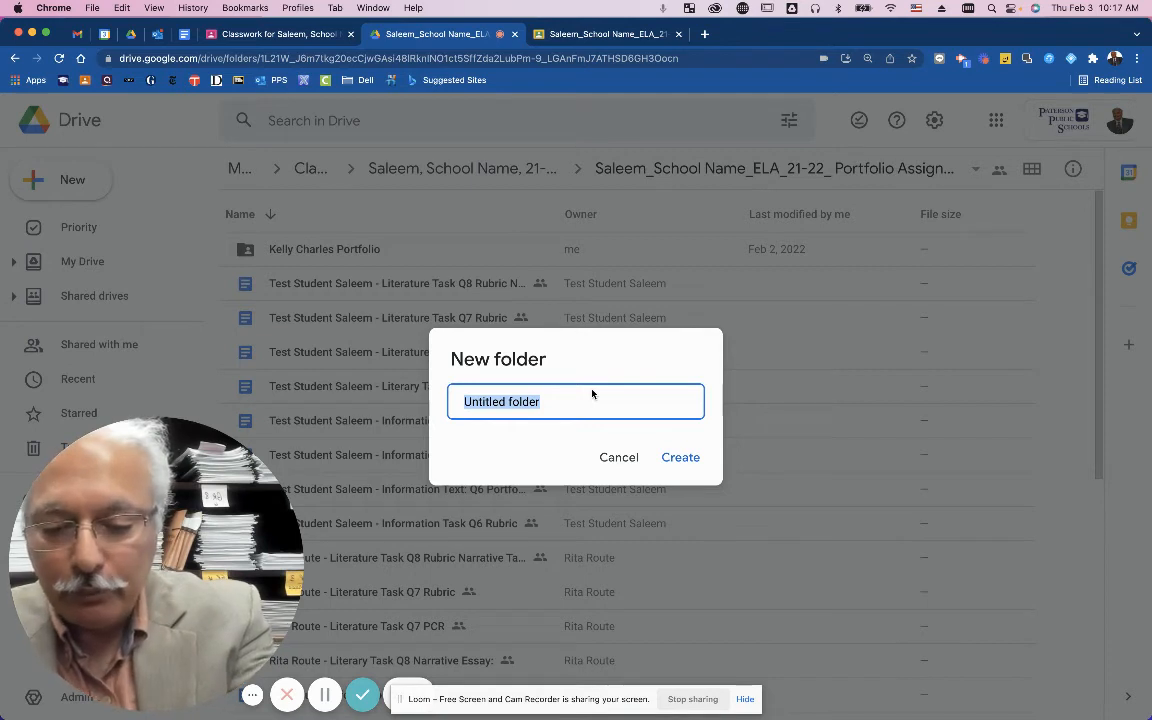
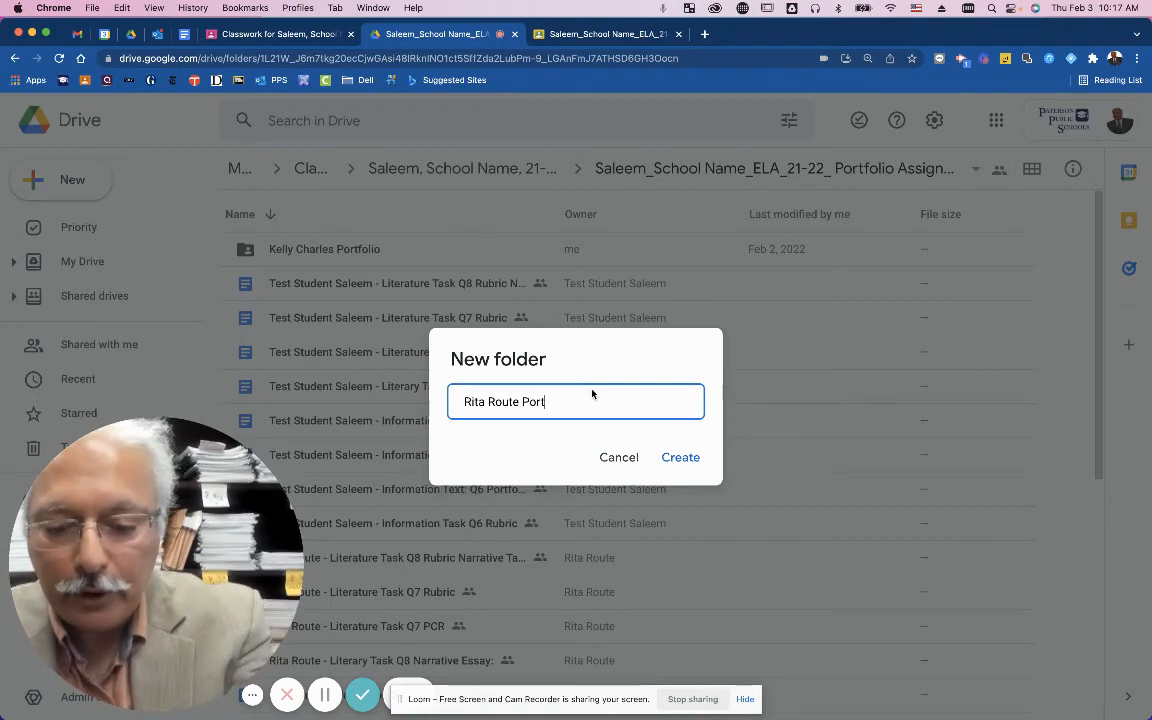
pyautogui.write('folio')
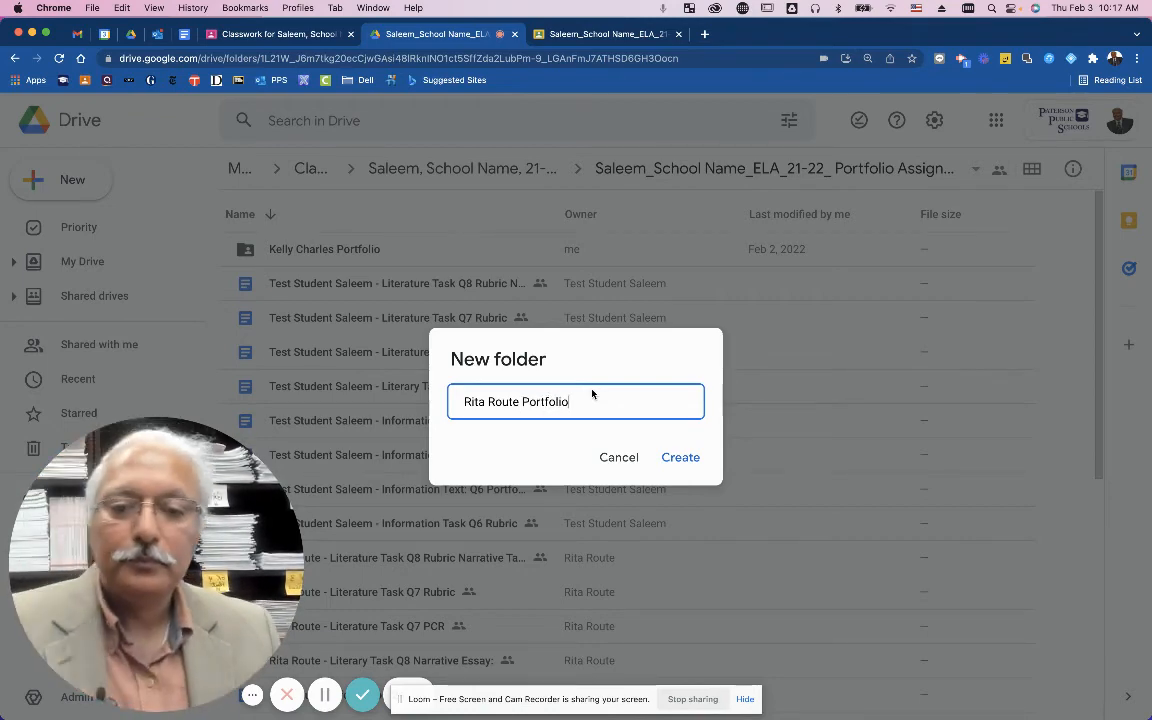
pyautogui.click(684, 457)
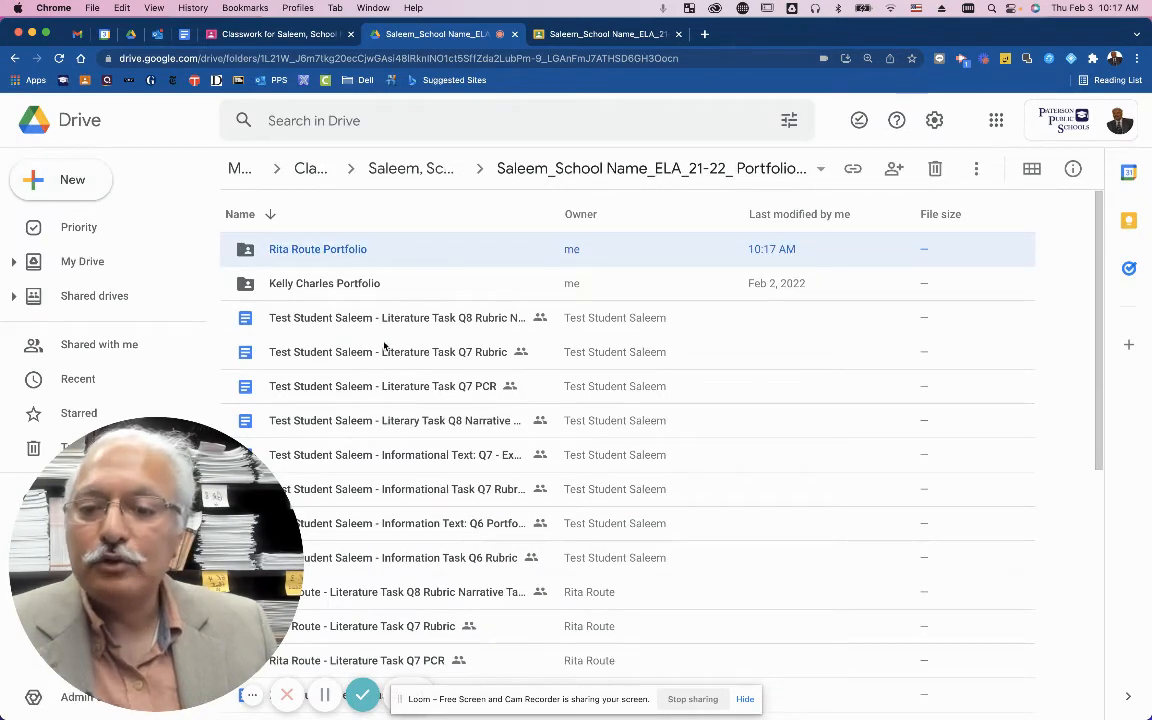
# Create a new folder named with the test student's name followed by 'Portfolio'.
pyautogui.click(87, 192)
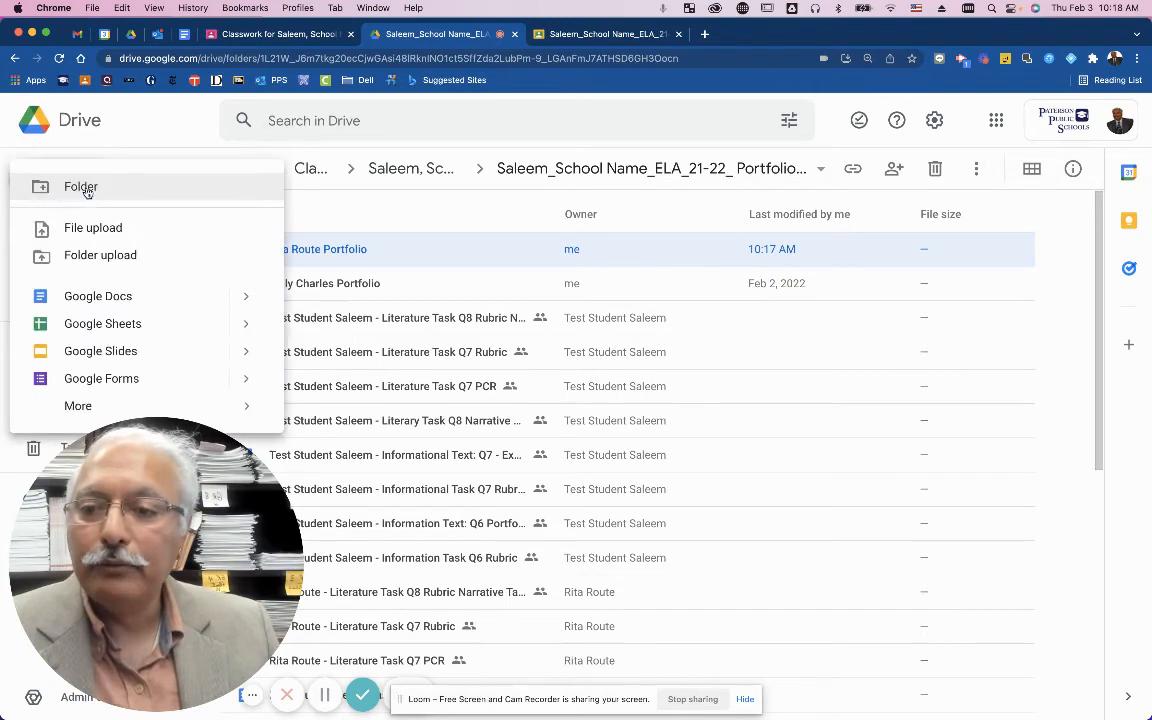
pyautogui.click(101, 193)
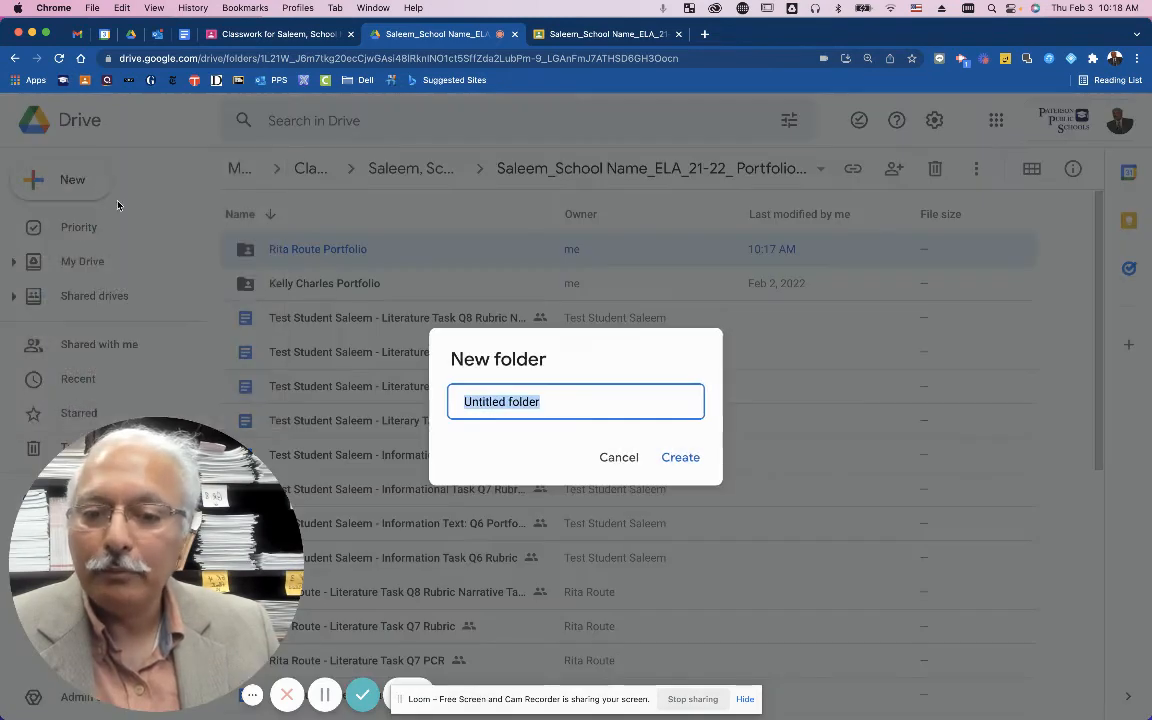
pyautogui.write('Test St')
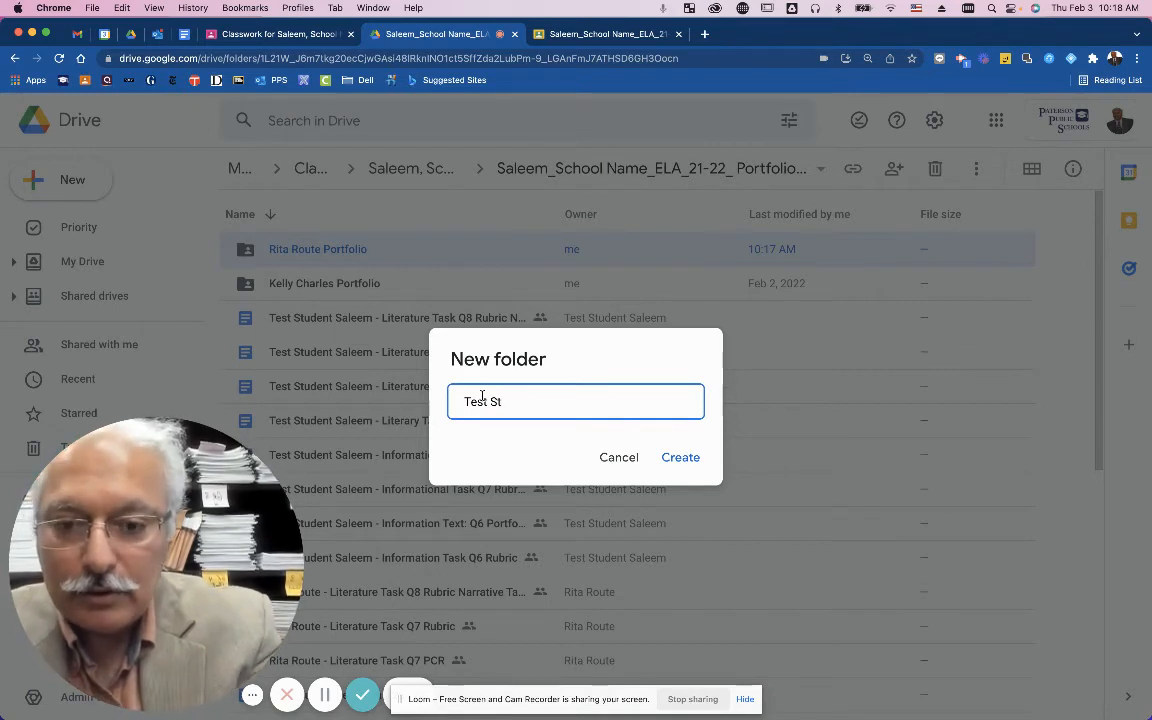
pyautogui.write('udent Saleem')
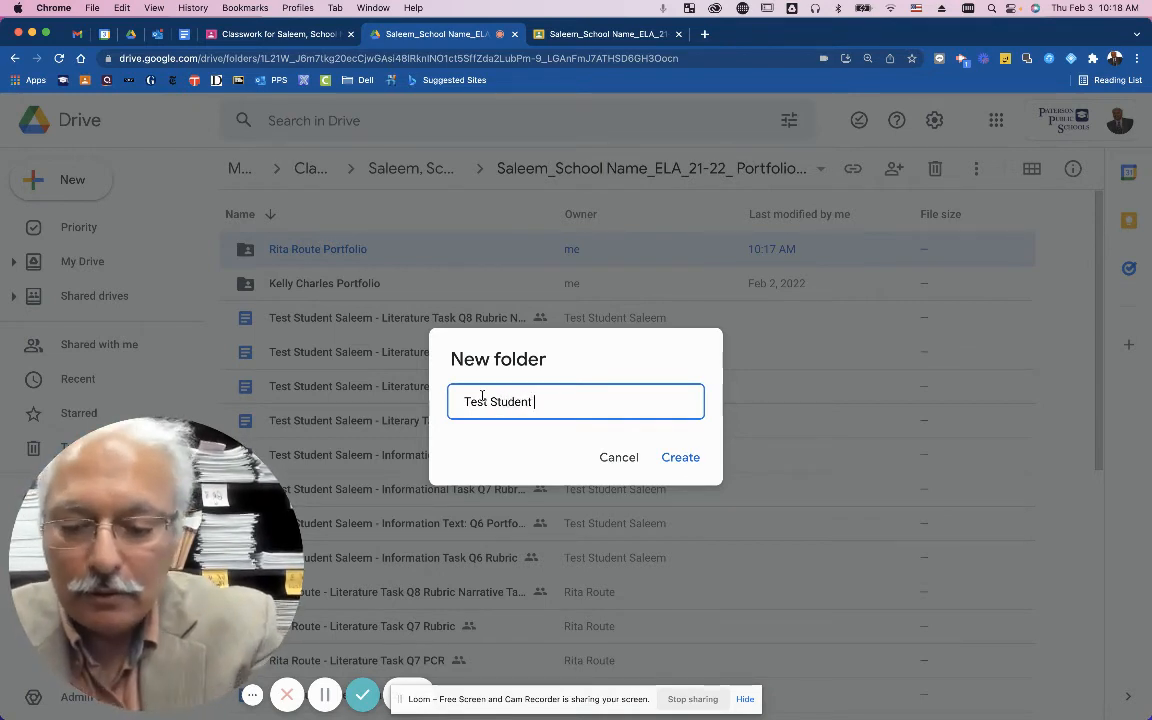
pyautogui.write(' Portfolio')
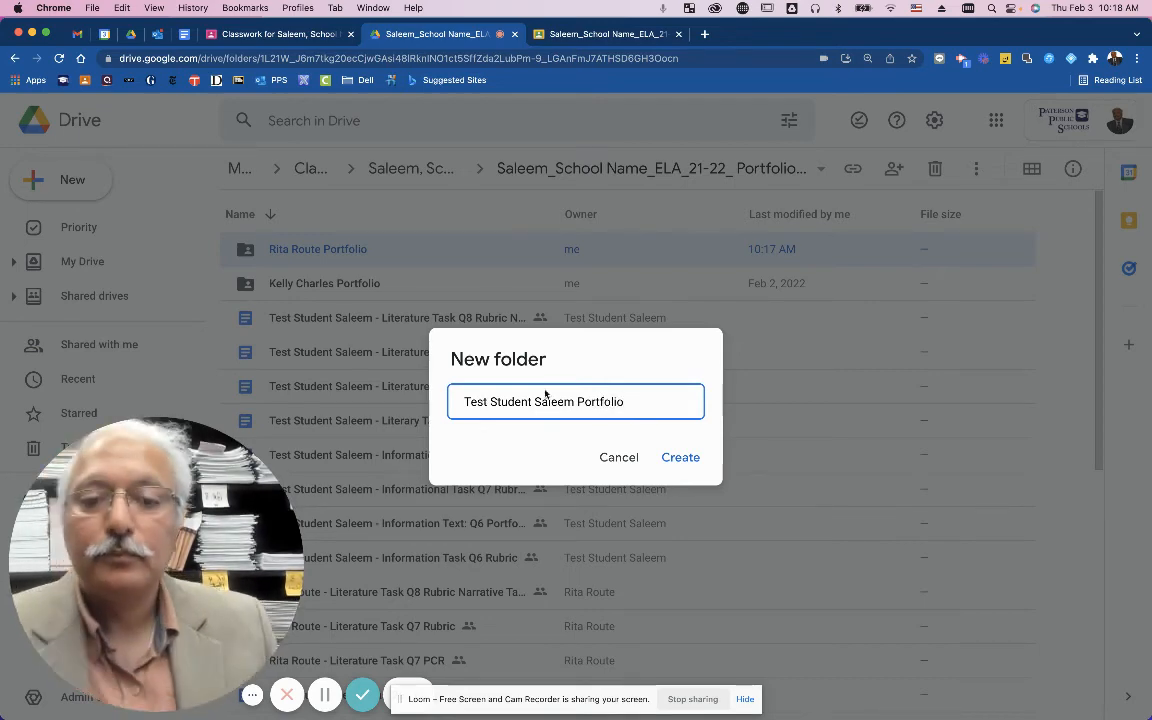
pyautogui.click(677, 457)
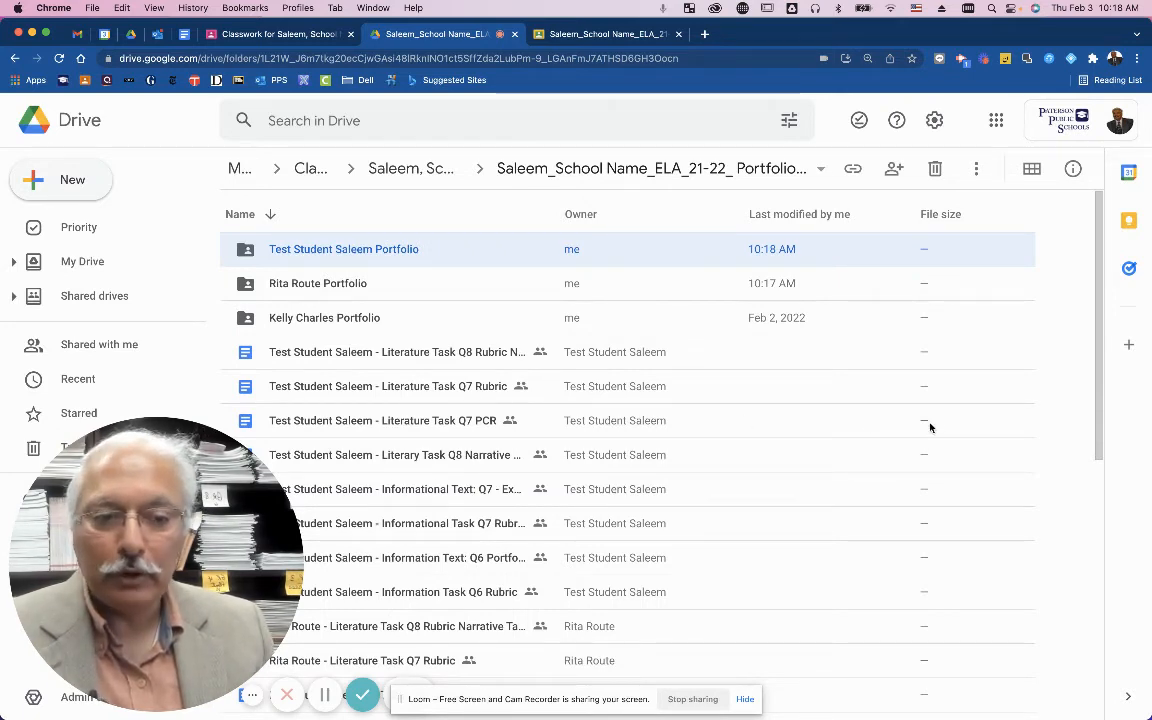
# Drag and scroll within the Drive file list to bring the student's files into view.
pyautogui.moveTo(1099, 418); pyautogui.dragTo(1134, 589)
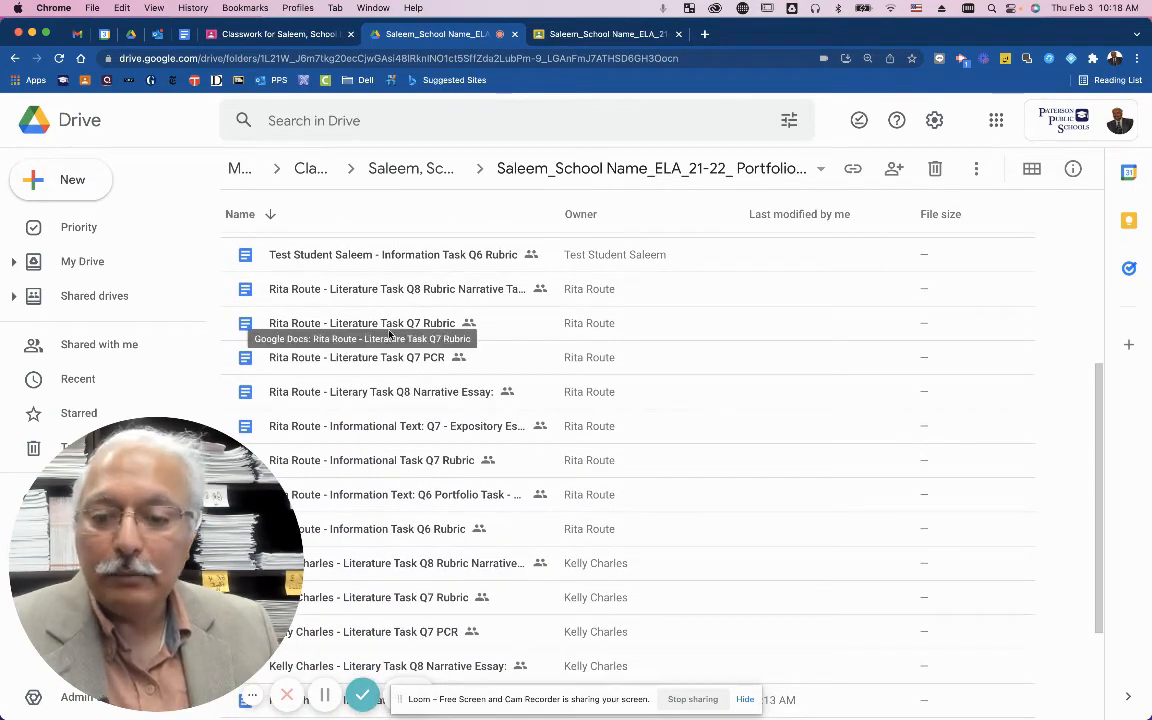
pyautogui.moveTo(217, 461)
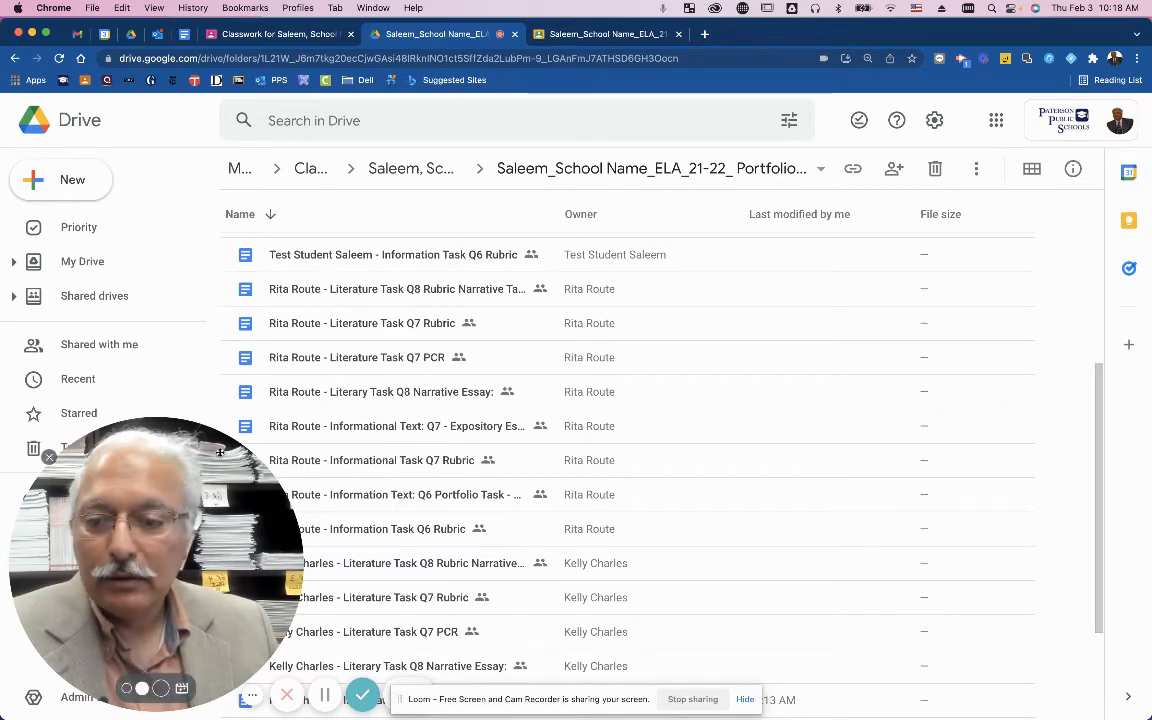
pyautogui.moveTo(217, 461); pyautogui.dragTo(1039, 435)
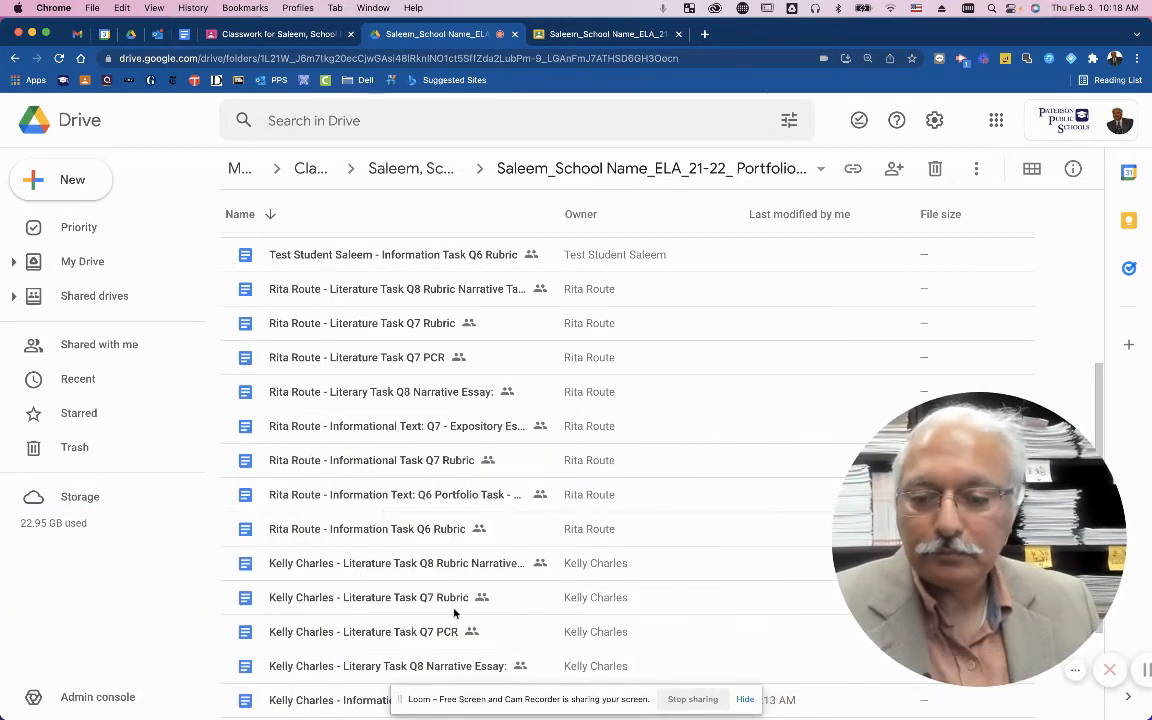
pyautogui.scroll(1, 388, 588)
pyautogui.scroll(5, 388, 588)
pyautogui.scroll(-8, 380, 575)
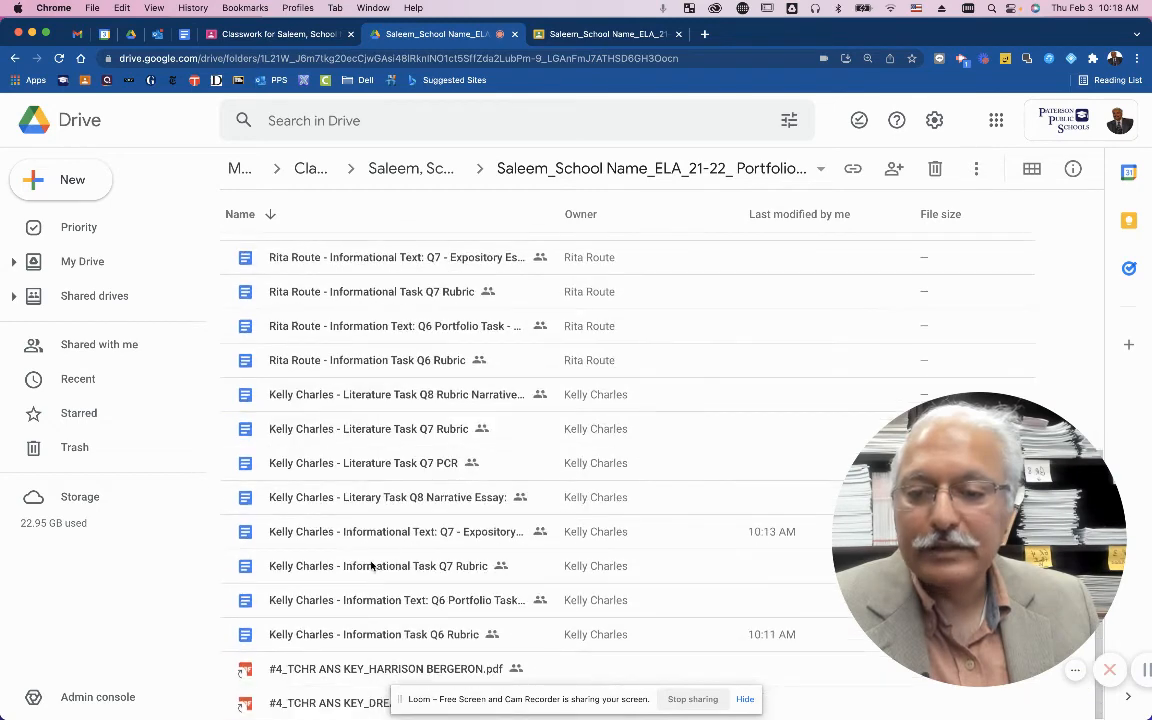
# Select the student's eight Literature and Informational task and rubric files and drag them onto her portfolio folder.
pyautogui.click(279, 395)
pyautogui.keyDown('shift'); pyautogui.click(279, 430); pyautogui.keyUp('shift')
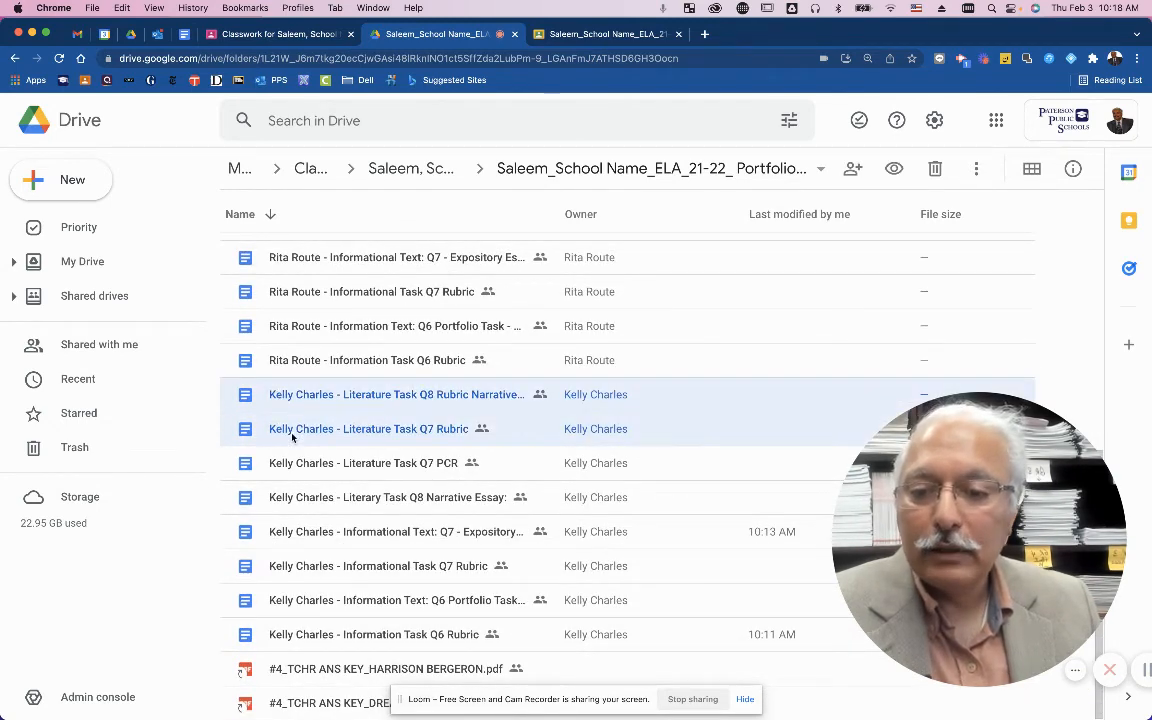
pyautogui.keyDown('shift'); pyautogui.click(288, 465); pyautogui.keyUp('shift')
pyautogui.keyDown('shift'); pyautogui.click(290, 500); pyautogui.keyUp('shift')
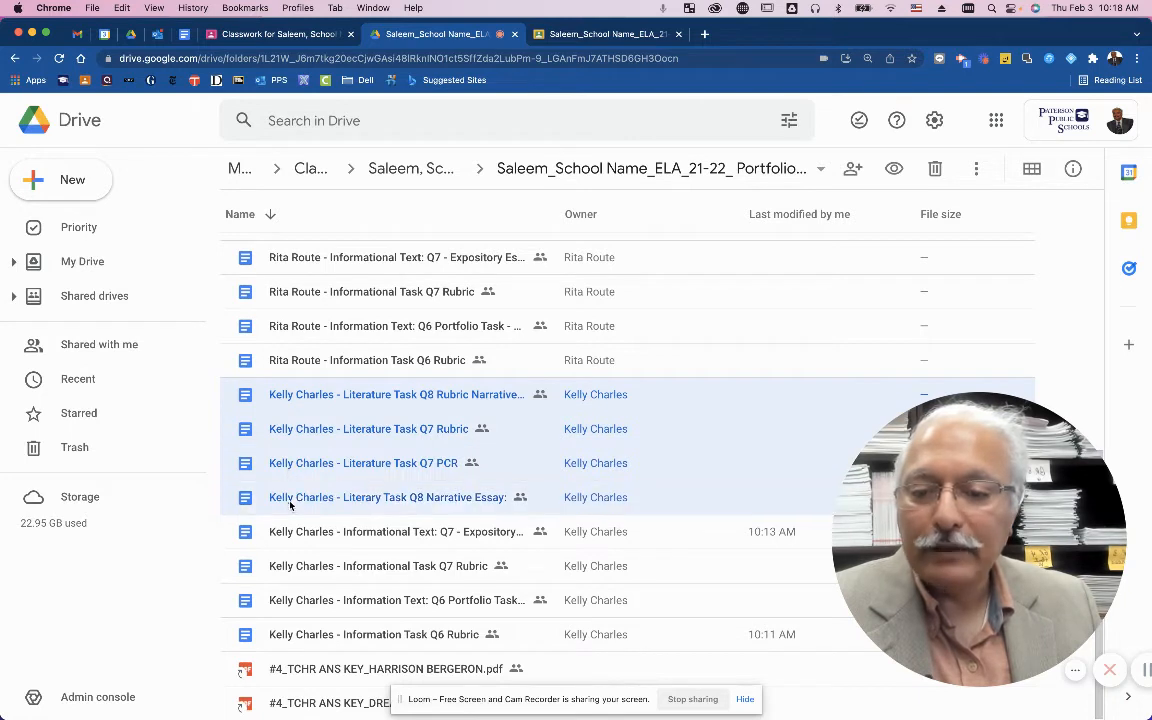
pyautogui.keyDown('shift'); pyautogui.click(301, 534); pyautogui.keyUp('shift')
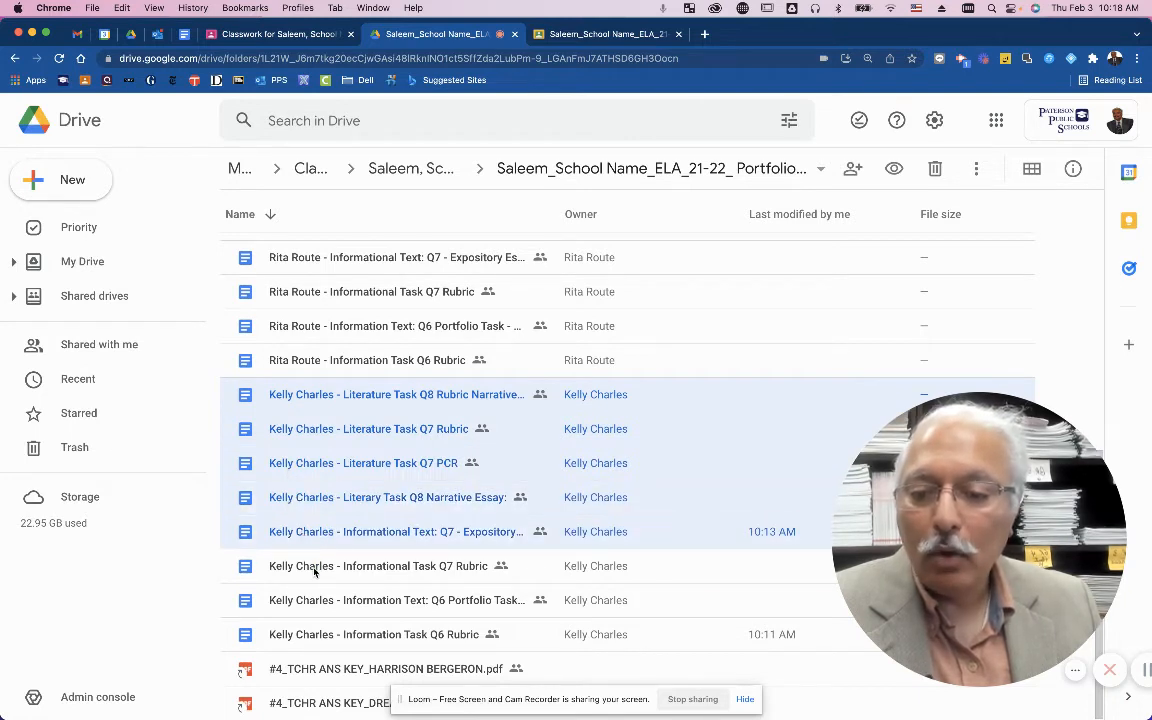
pyautogui.keyDown('shift'); pyautogui.click(310, 568); pyautogui.keyUp('shift')
pyautogui.keyDown('shift'); pyautogui.click(305, 602); pyautogui.keyUp('shift')
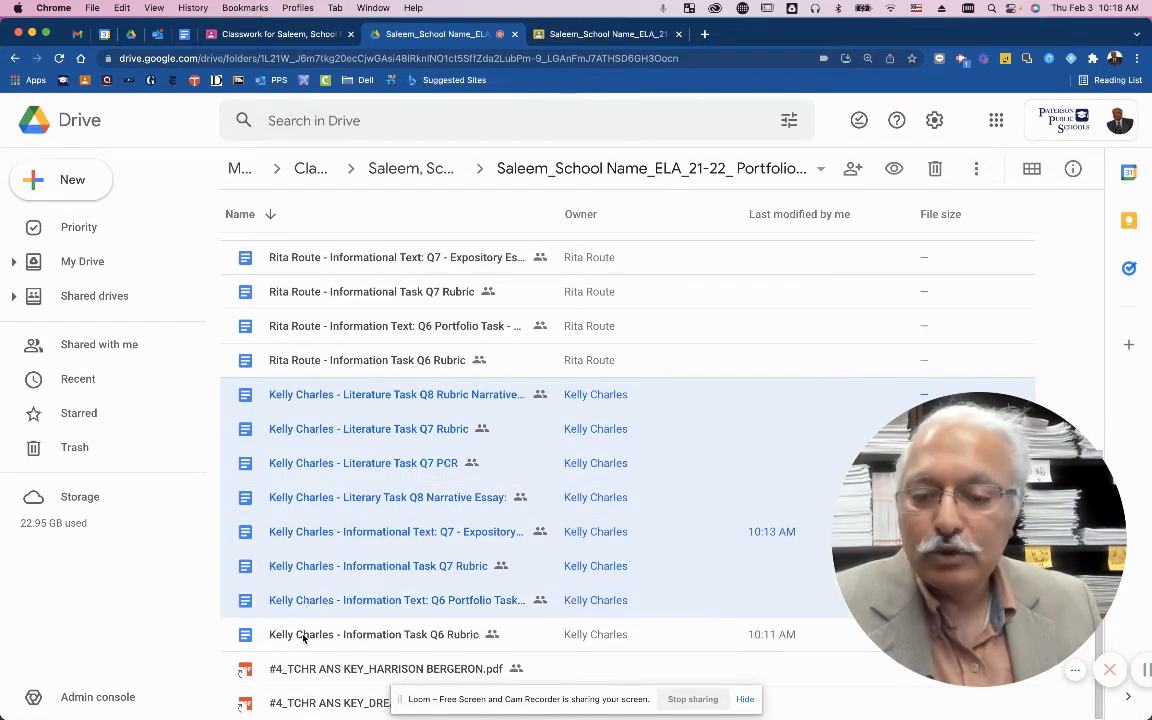
pyautogui.keyDown('shift'); pyautogui.click(303, 635); pyautogui.keyUp('shift')
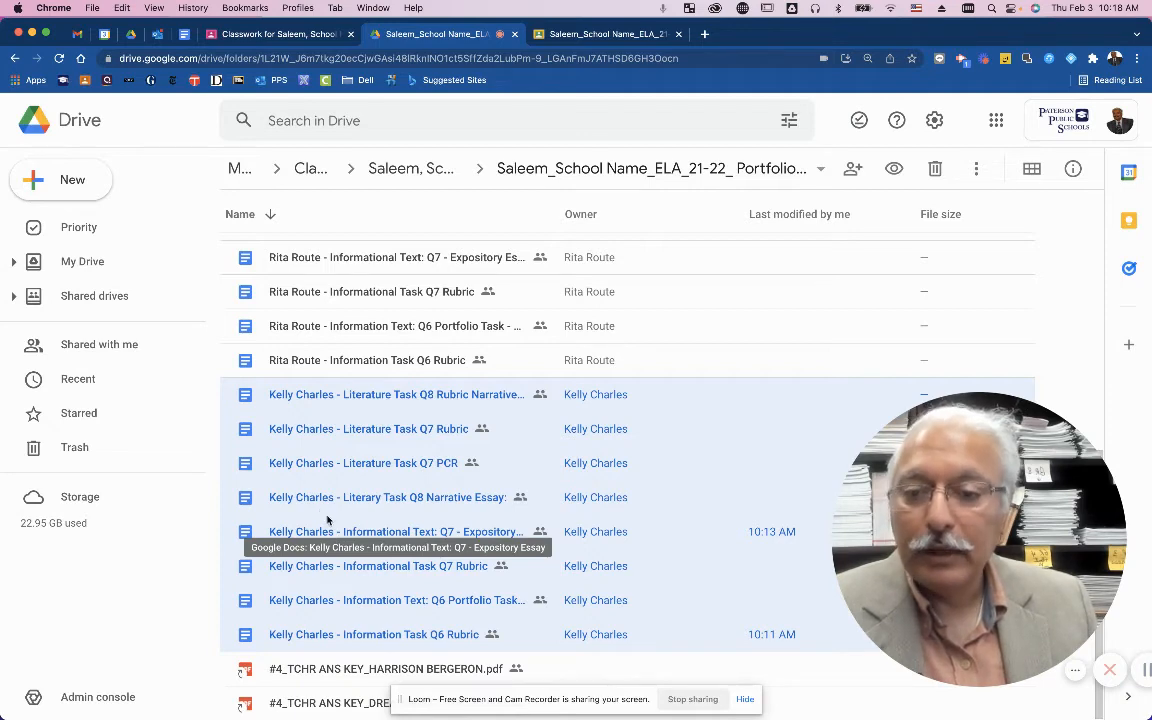
pyautogui.moveTo(327, 519); pyautogui.dragTo(334, 318)
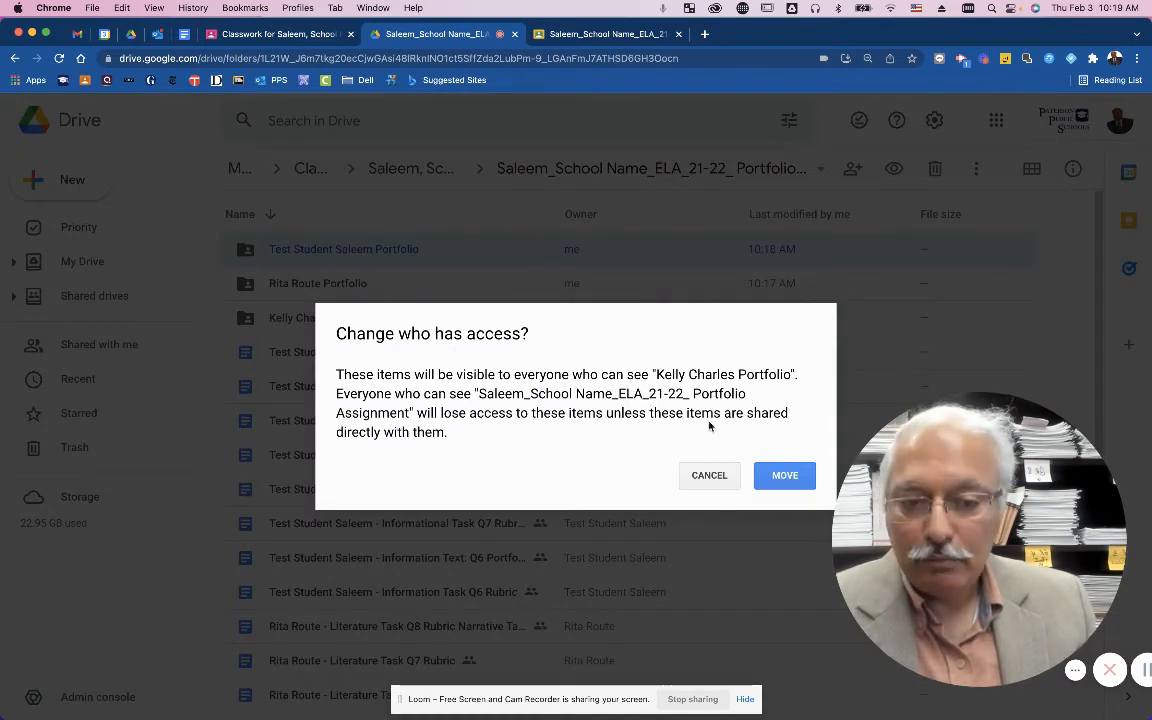
pyautogui.click(787, 479)
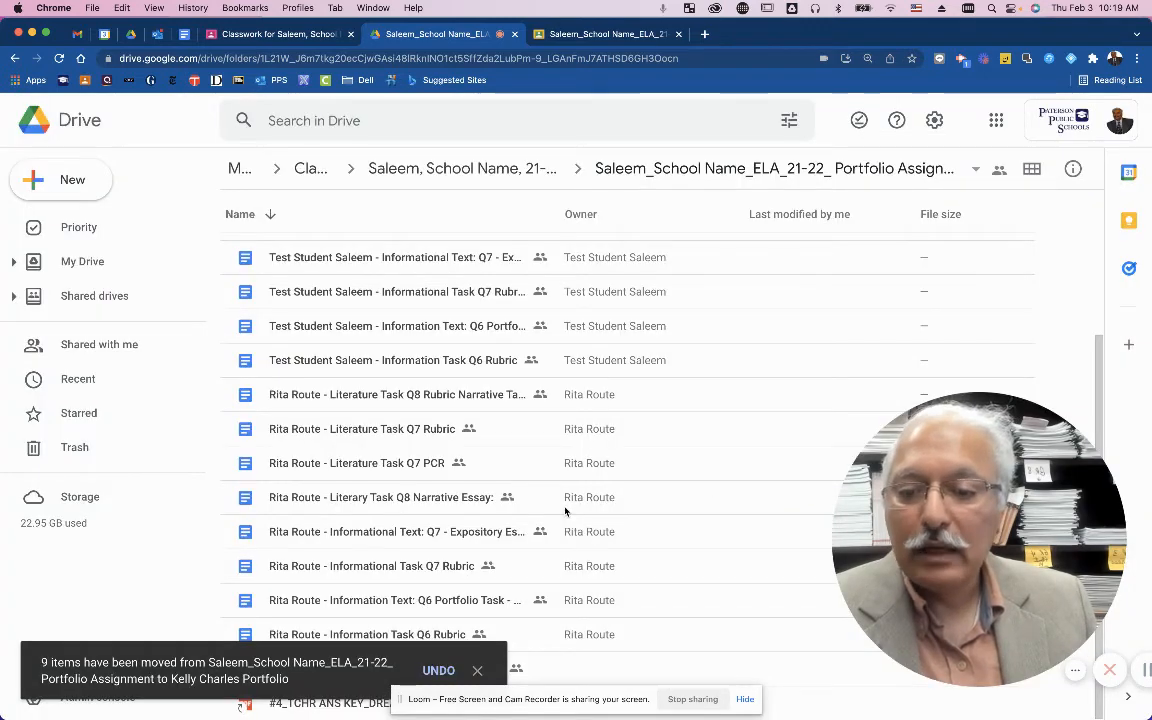
pyautogui.scroll(2, 429, 526)
pyautogui.scroll(-2, 389, 482)
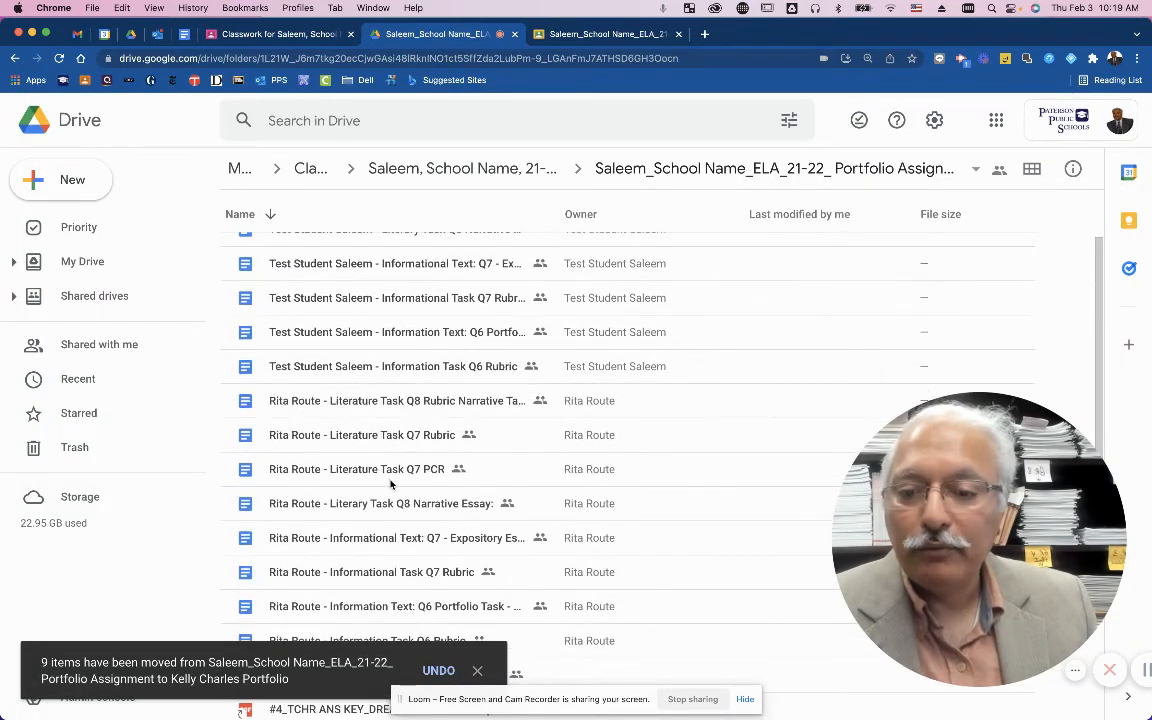
pyautogui.scroll(-1, 400, 460)
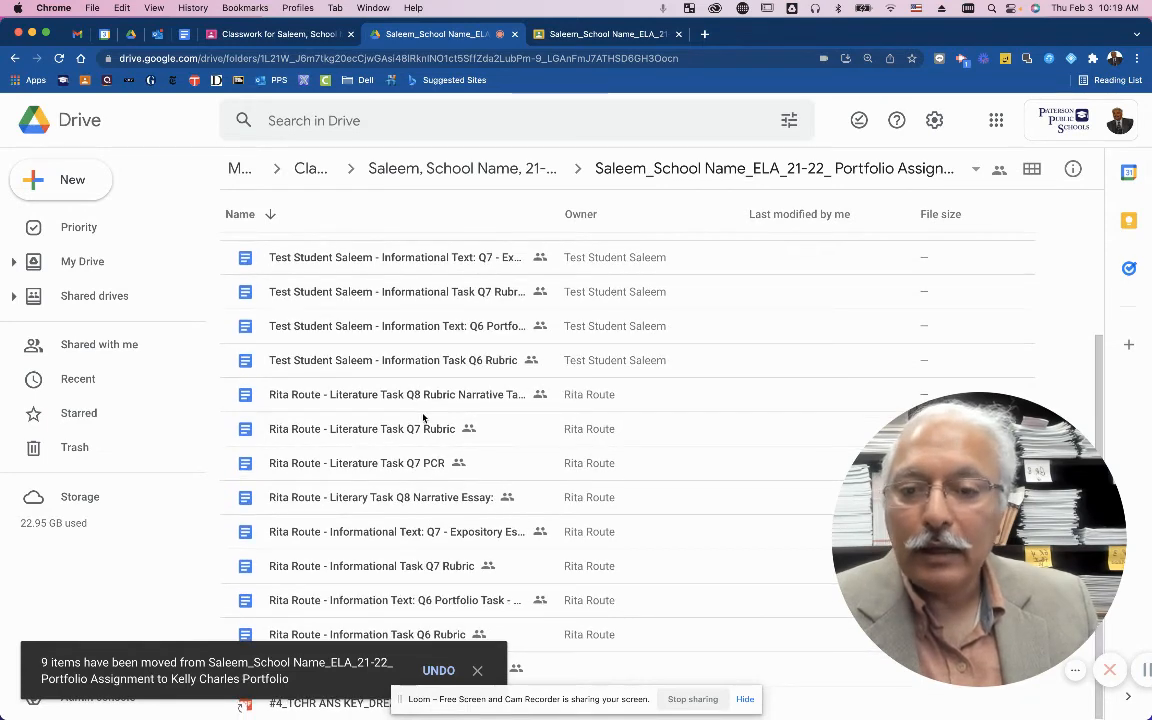
pyautogui.scroll(4, 415, 345)
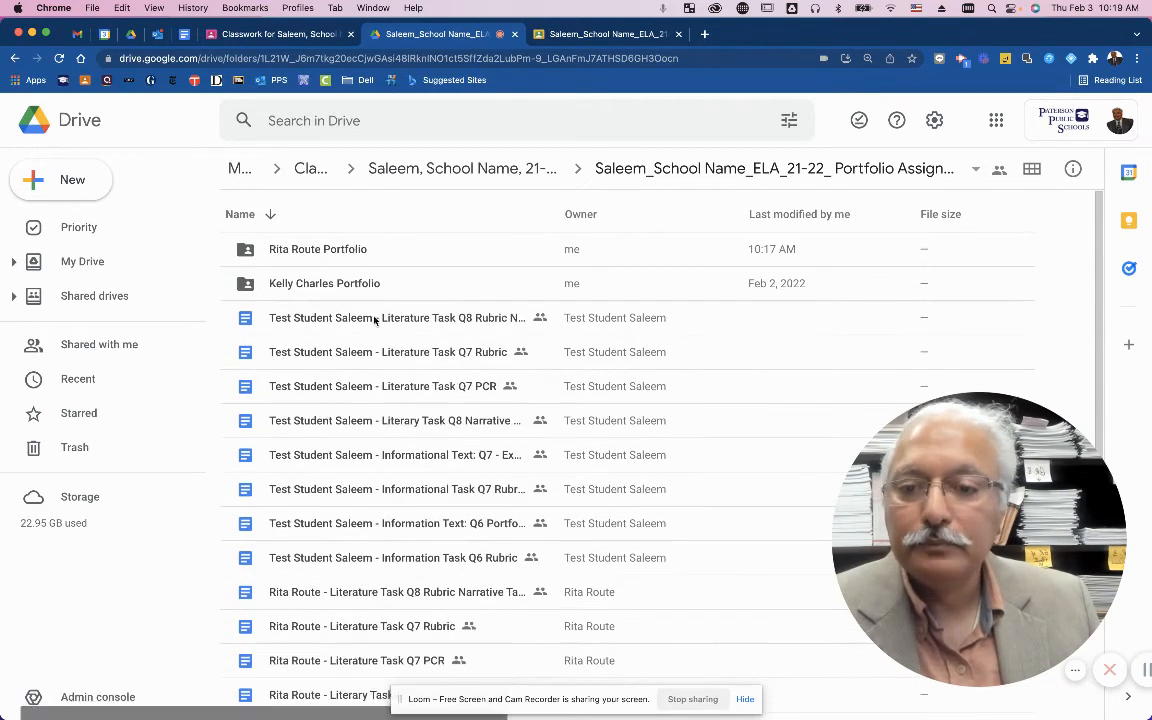
pyautogui.click(351, 289)
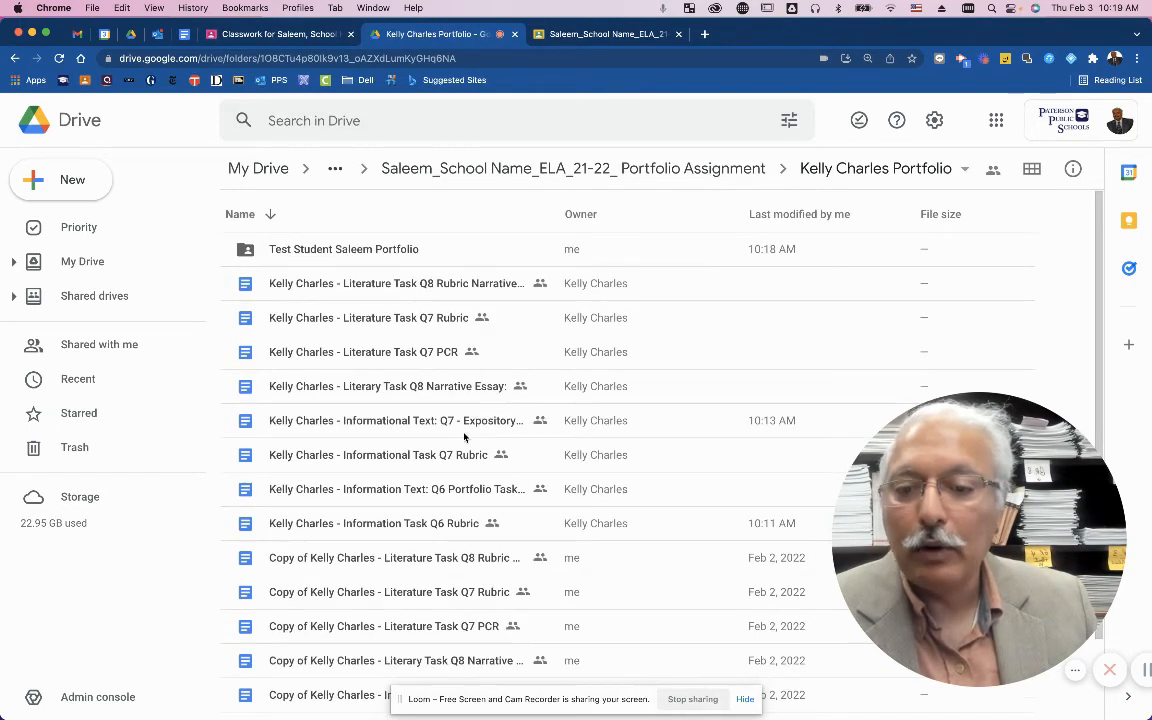
pyautogui.scroll(-2, 404, 365)
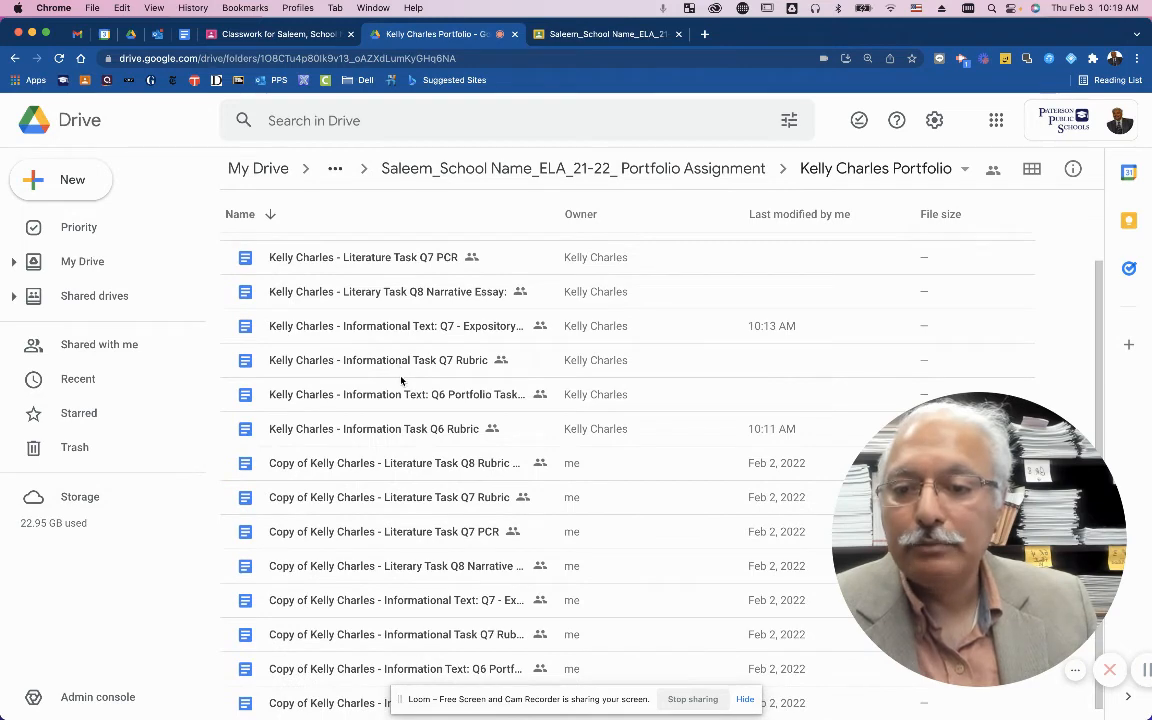
pyautogui.scroll(2, 441, 334)
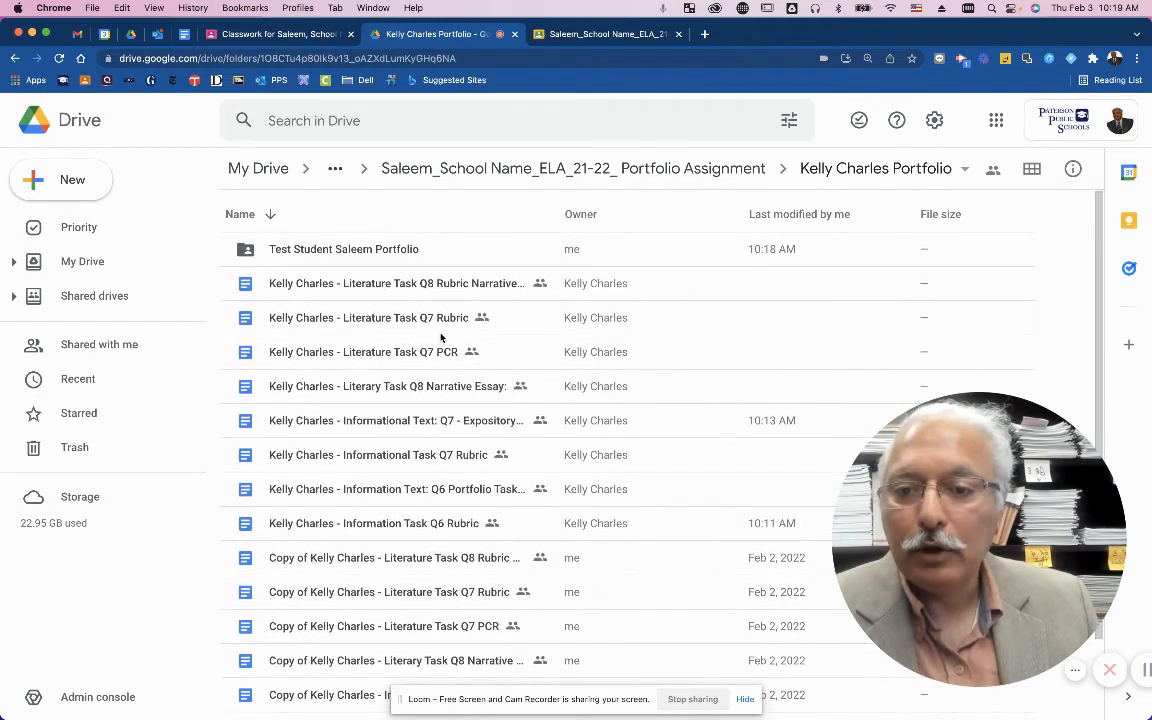
pyautogui.click(686, 170)
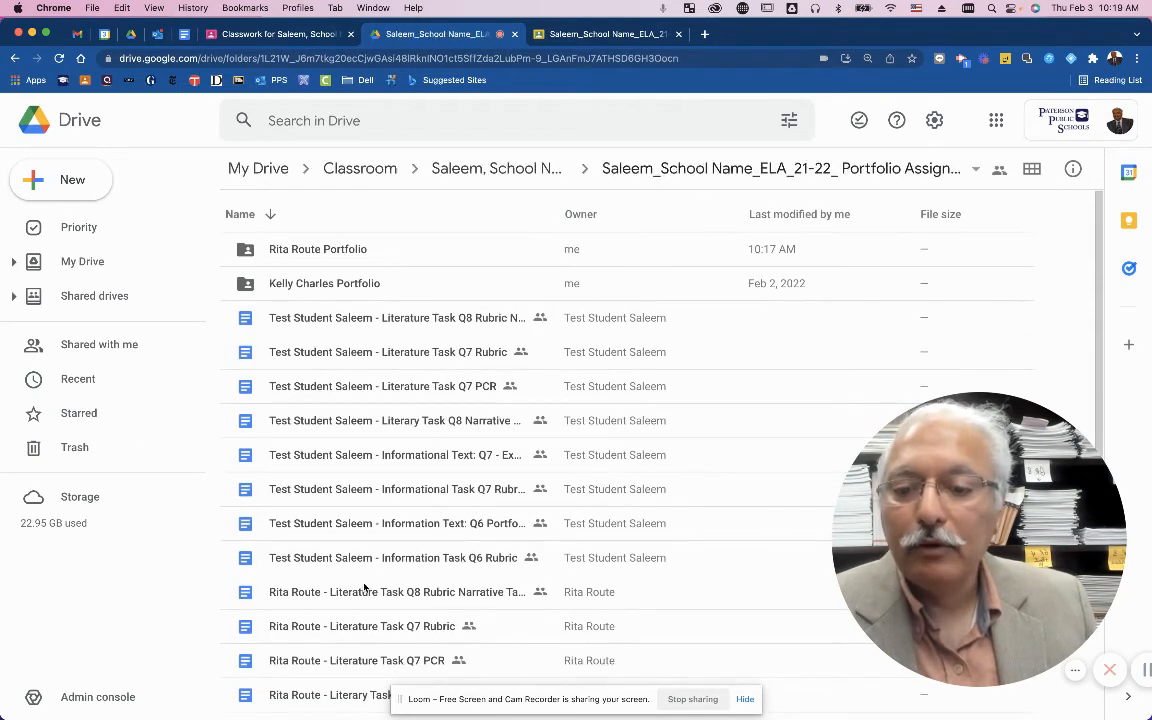
# Move the student's eight task and rubric files into the top portfolio folder, confirming the access change.
pyautogui.click(330, 591)
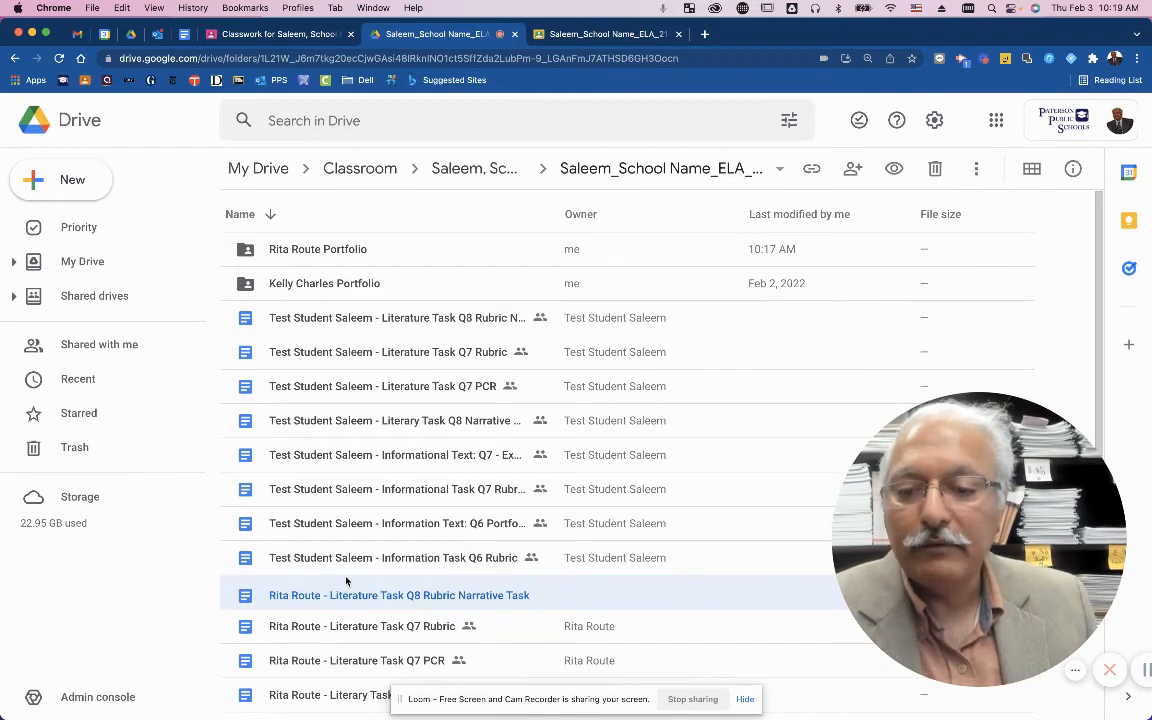
pyautogui.scroll(-3, 347, 580)
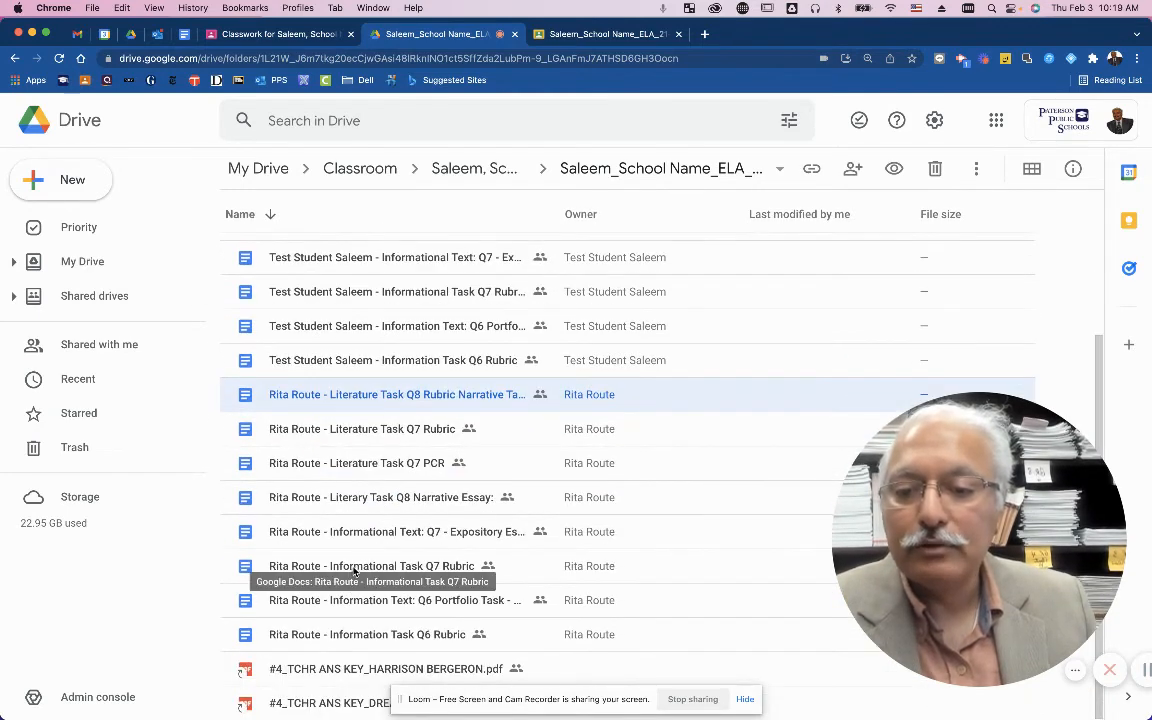
pyautogui.keyDown('shift'); pyautogui.click(292, 432); pyautogui.keyUp('shift')
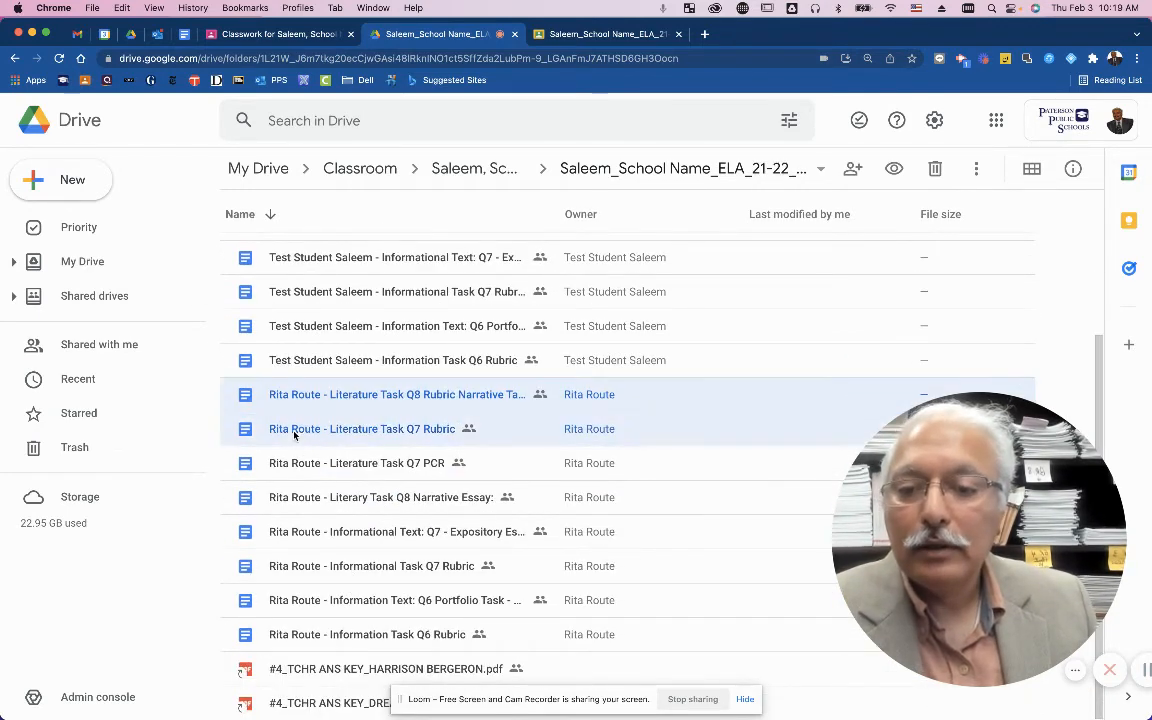
pyautogui.keyDown('shift'); pyautogui.click(302, 464); pyautogui.keyUp('shift')
pyautogui.keyDown('shift'); pyautogui.click(306, 497); pyautogui.keyUp('shift')
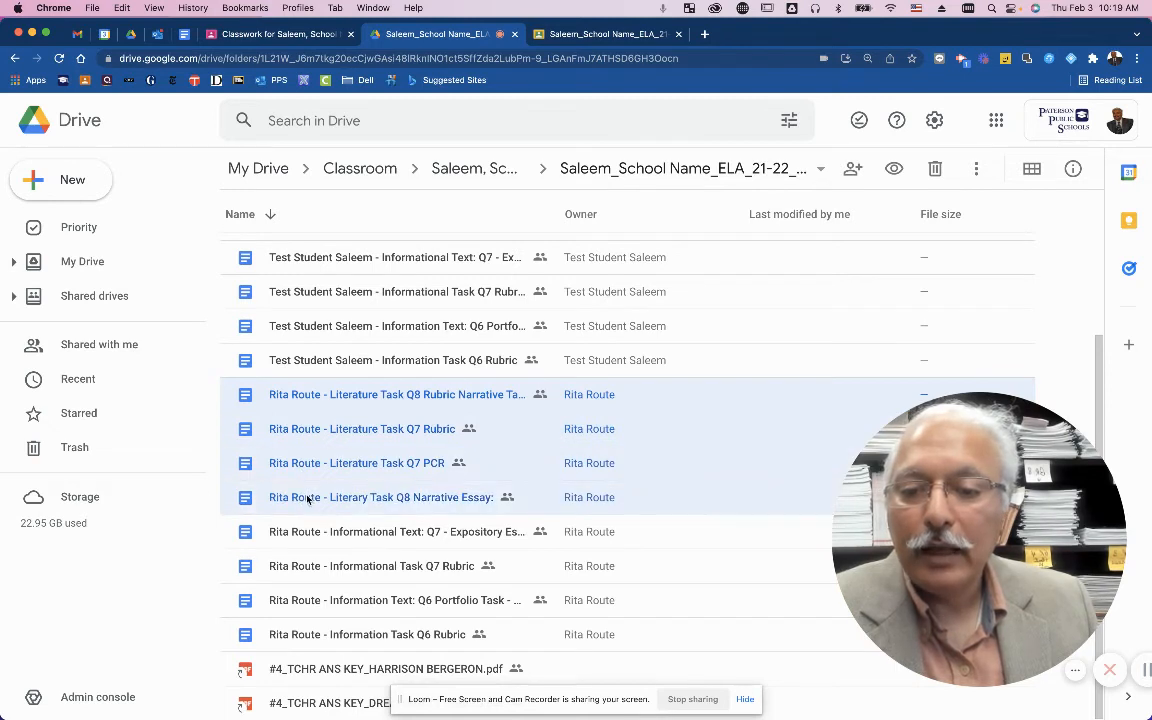
pyautogui.keyDown('shift'); pyautogui.click(309, 531); pyautogui.keyUp('shift')
pyautogui.keyDown('shift'); pyautogui.click(312, 566); pyautogui.keyUp('shift')
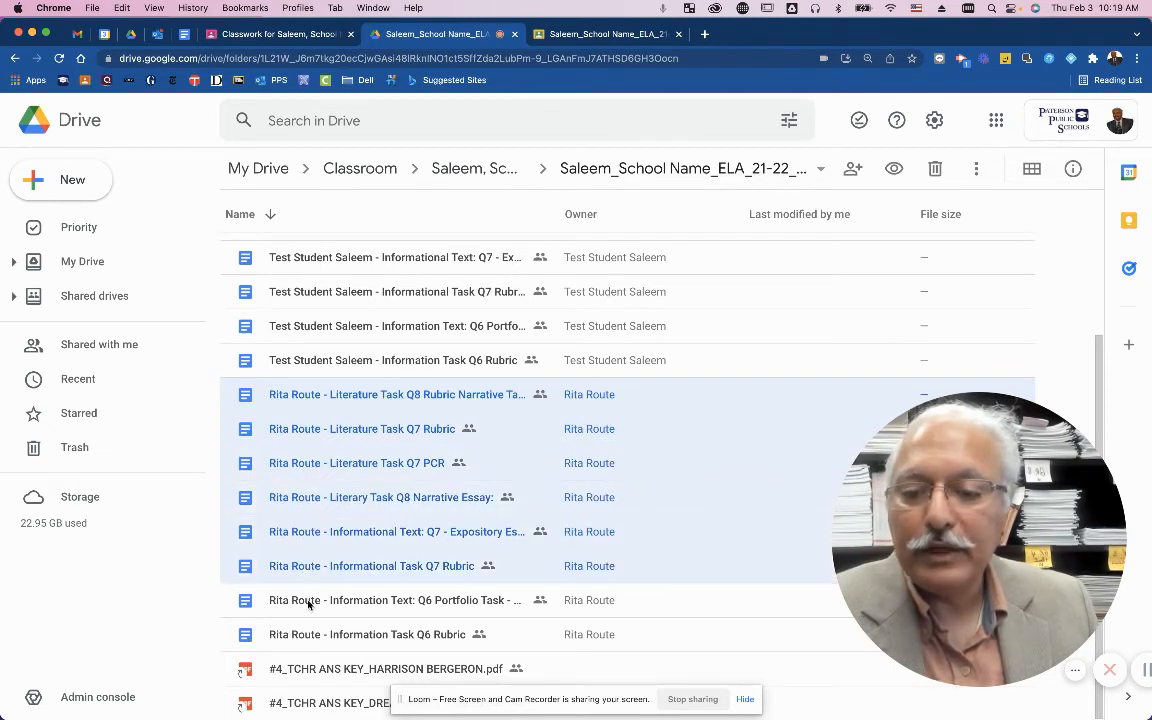
pyautogui.keyDown('shift'); pyautogui.click(306, 600); pyautogui.keyUp('shift')
pyautogui.keyDown('shift'); pyautogui.click(303, 634); pyautogui.keyUp('shift')
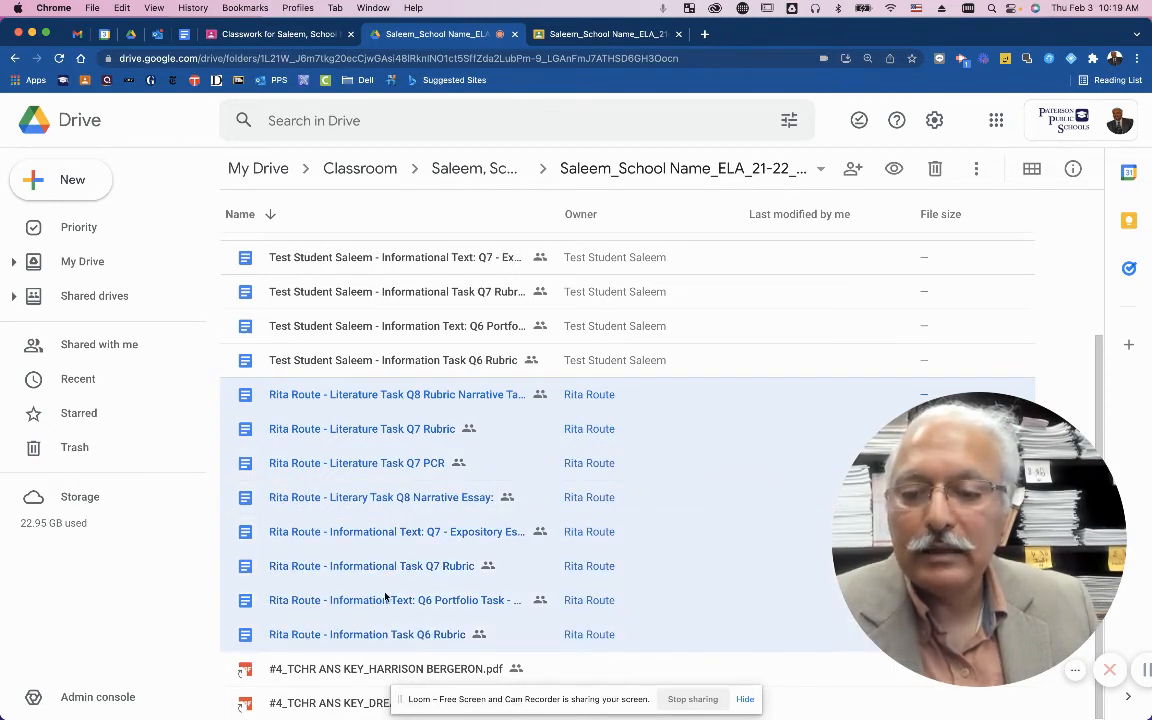
pyautogui.moveTo(323, 600); pyautogui.dragTo(346, 254)
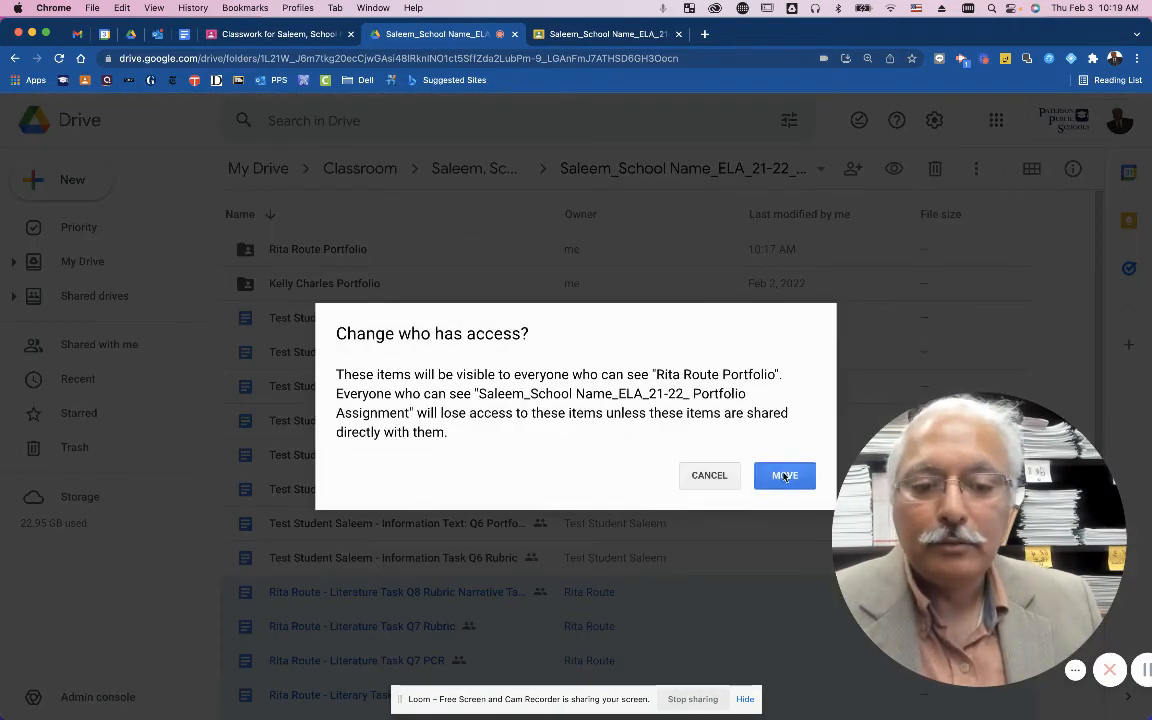
pyautogui.click(785, 476)
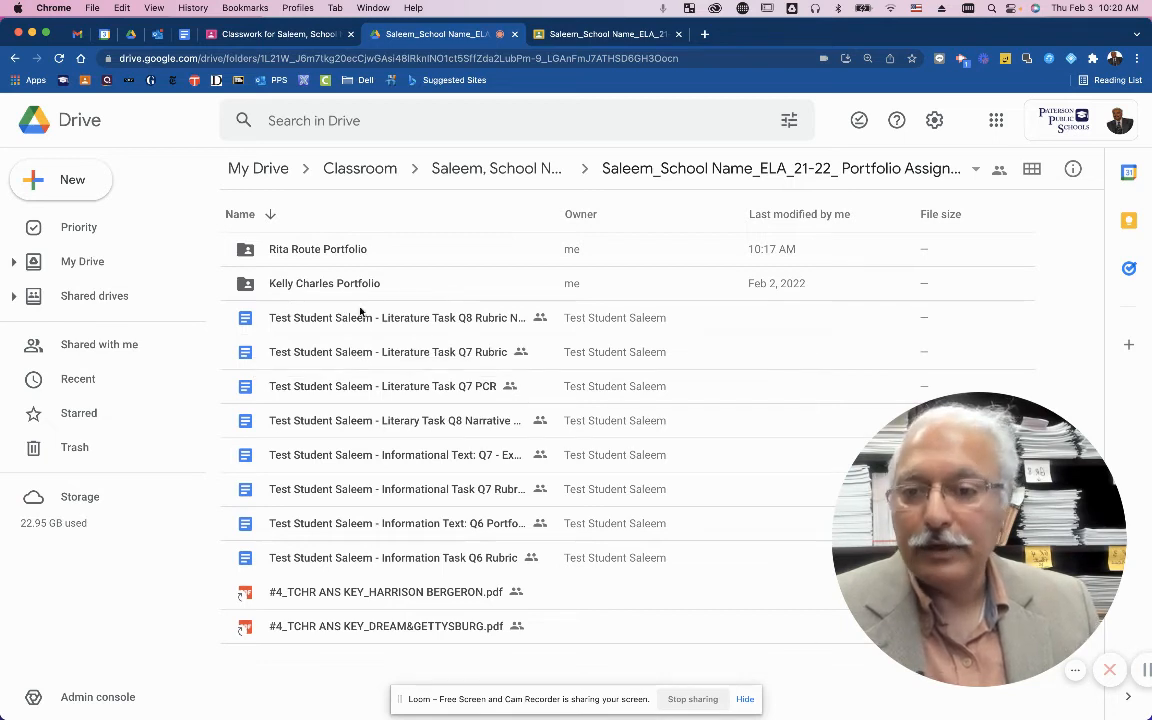
# Start Move to for the top portfolio folder and browse up to My Drive, showing SCHOOL UPLOAD_PANTHER.
pyautogui.rightClick(356, 254)
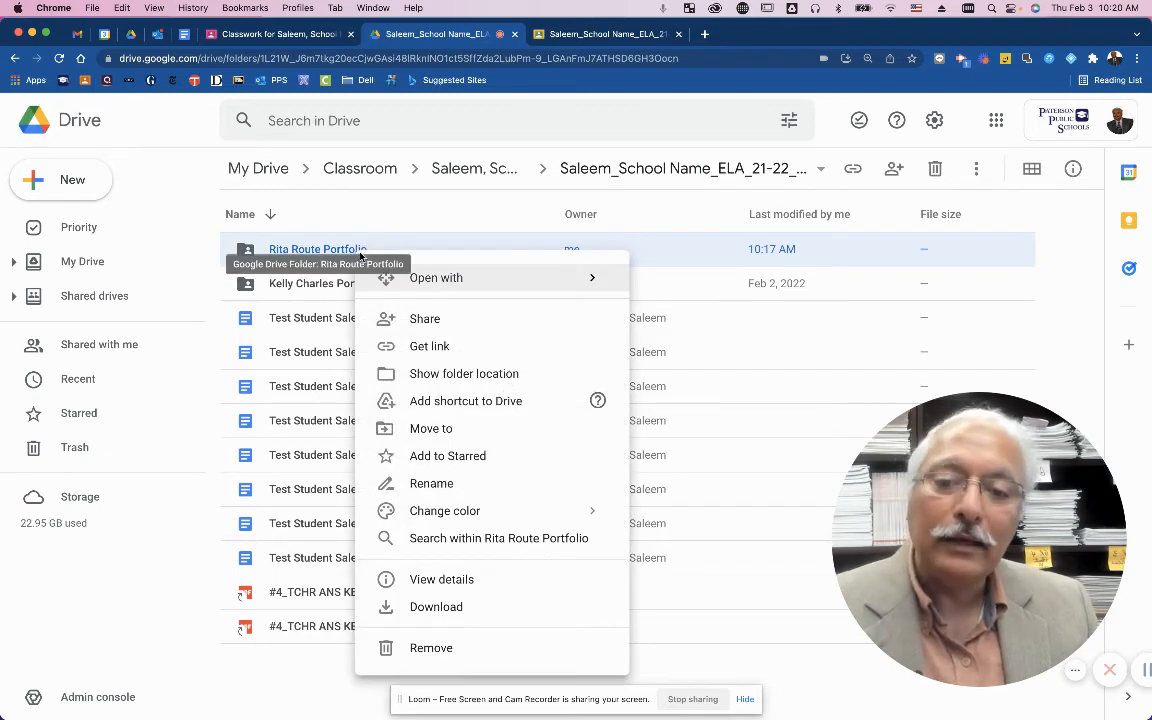
pyautogui.click(384, 433)
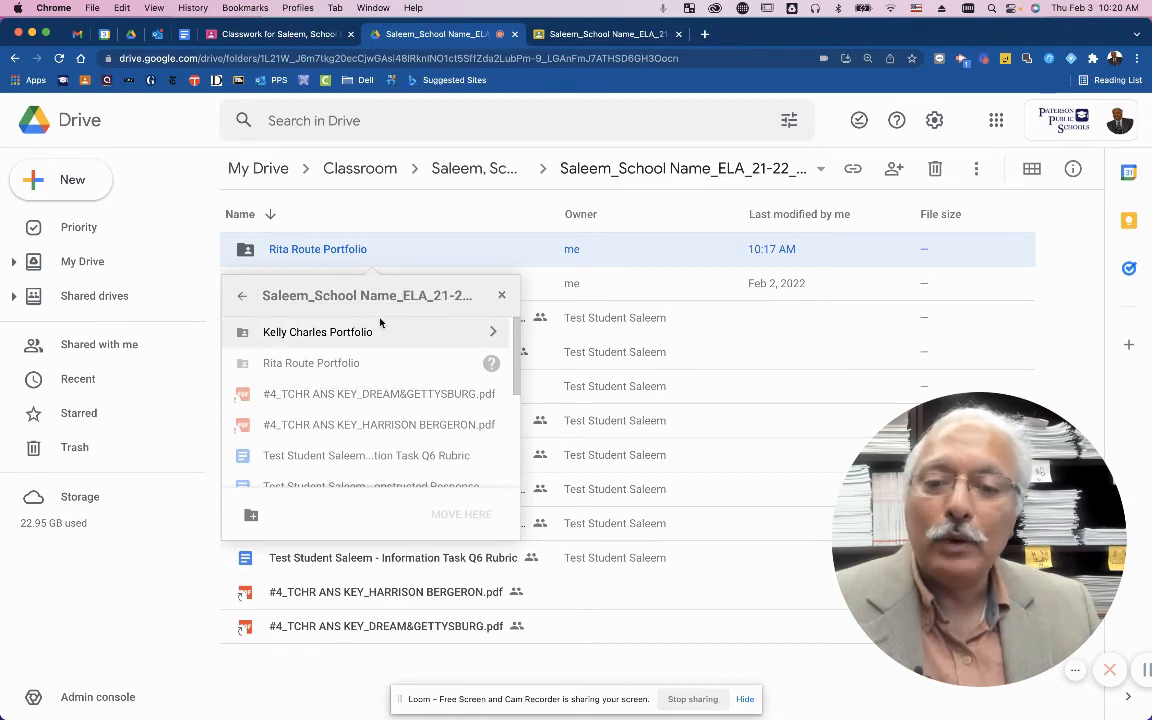
pyautogui.click(242, 298)
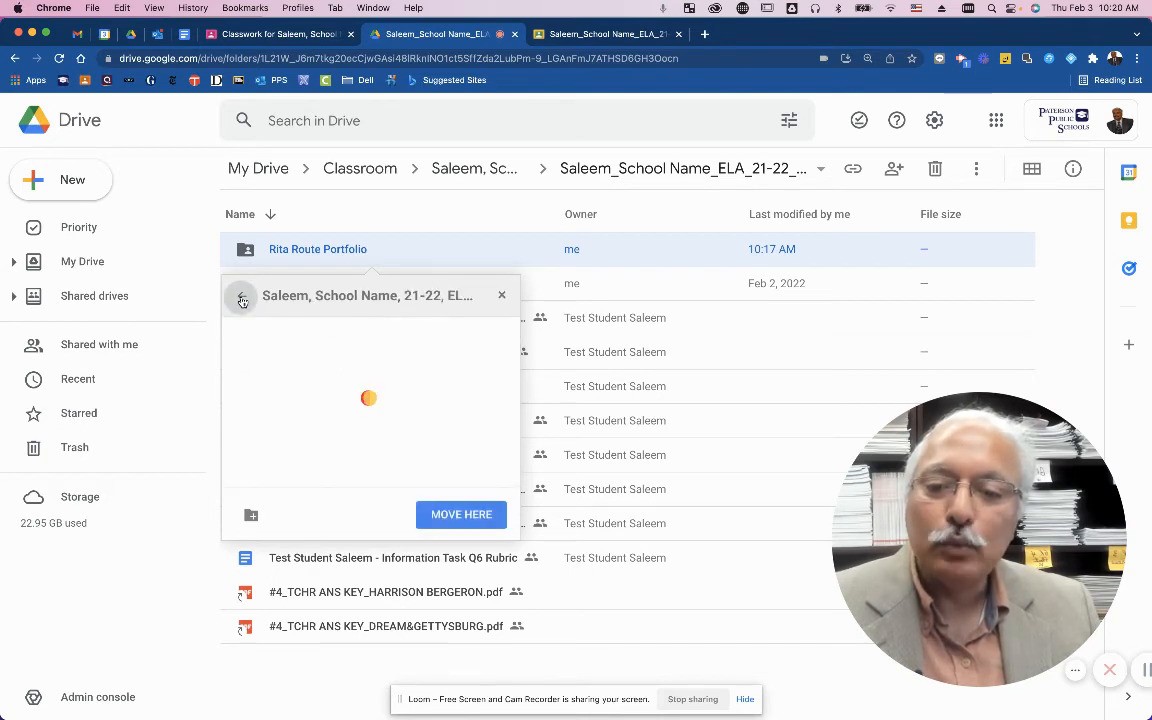
pyautogui.click(242, 298)
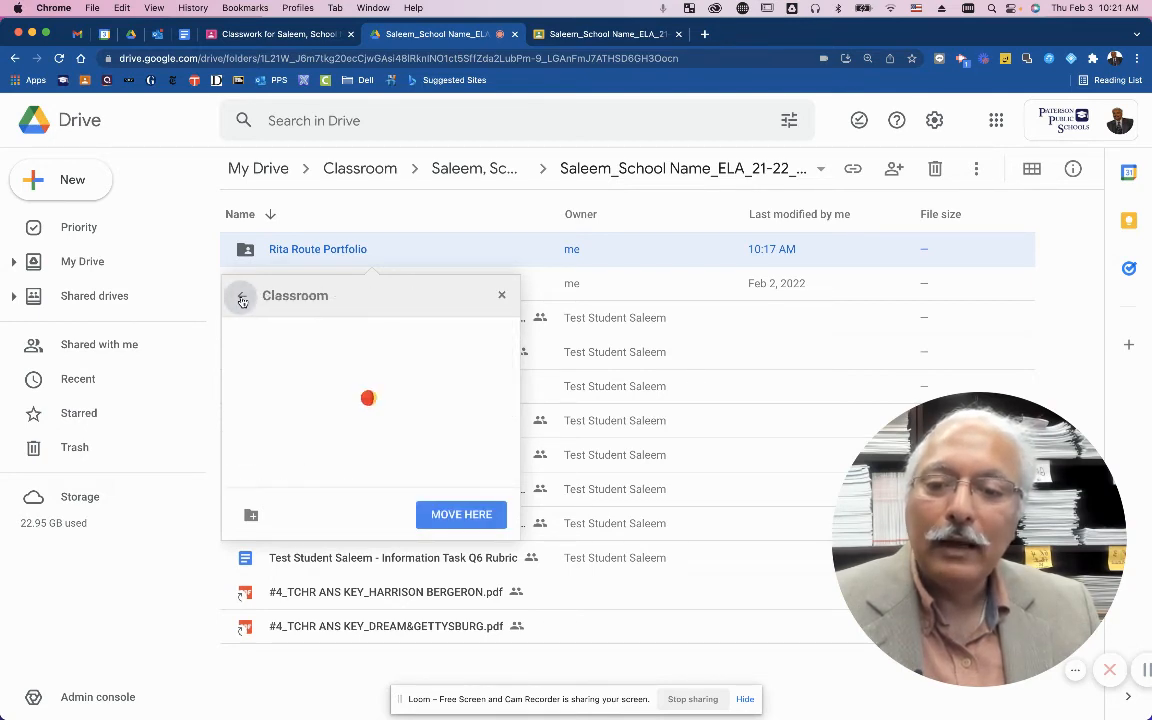
pyautogui.click(242, 298)
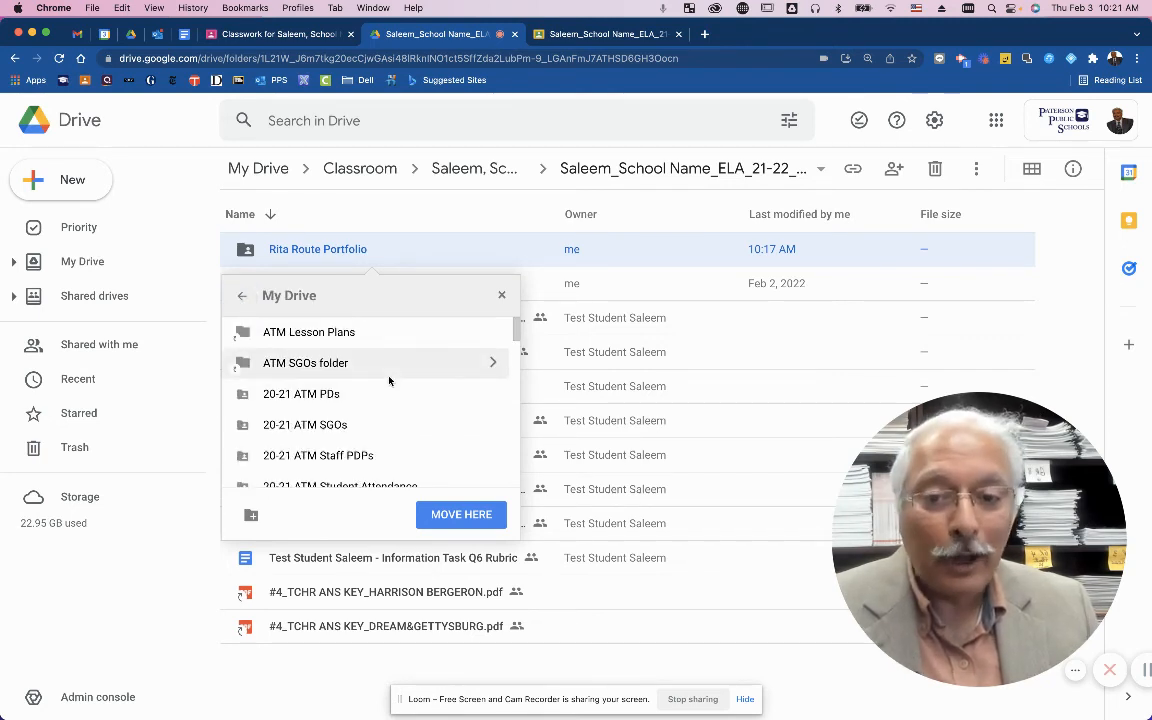
pyautogui.moveTo(514, 329); pyautogui.dragTo(514, 392)
pyautogui.scroll(1, 429, 414)
pyautogui.scroll(3, 428, 408)
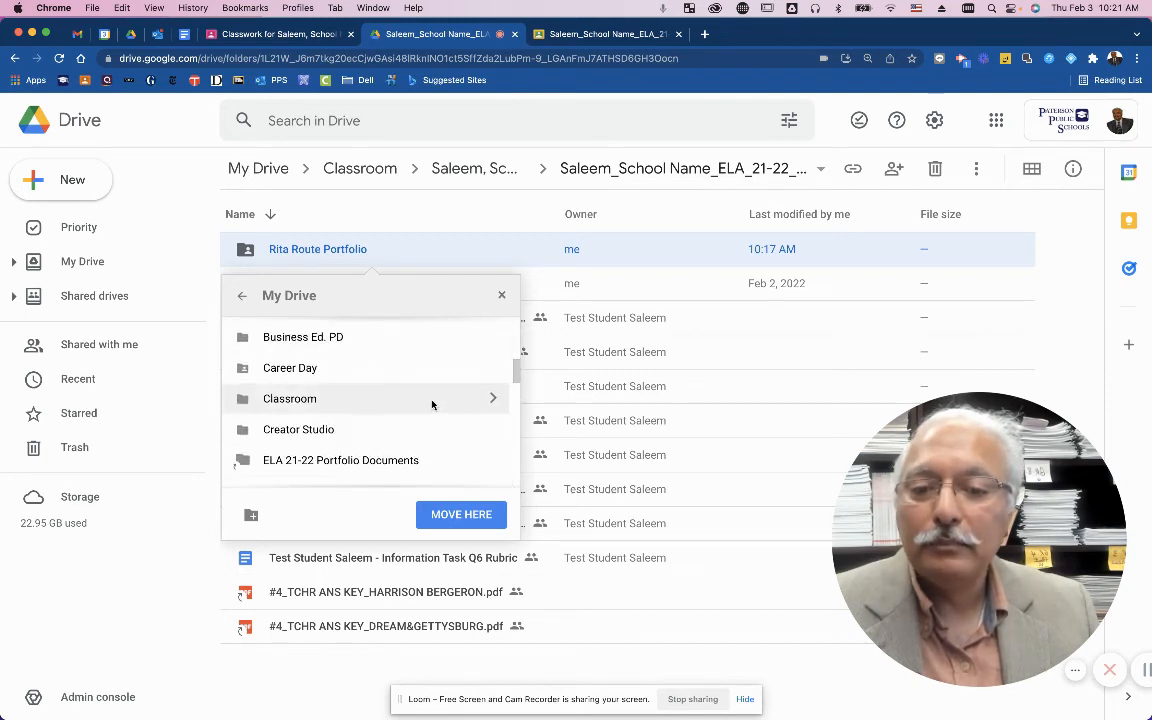
pyautogui.scroll(-8, 430, 405)
pyautogui.scroll(6, 430, 404)
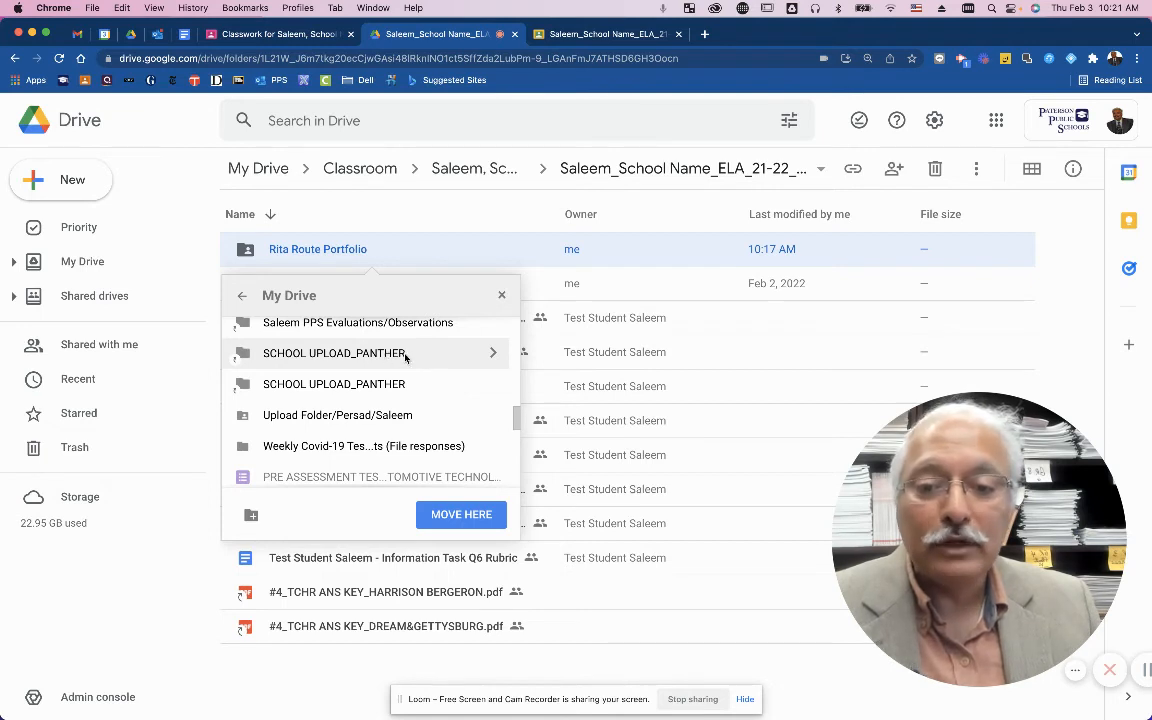
# Move the student's portfolio folder to SCHOOL UPLOAD_PANTHER > ELA > student submissions > her 21-22 portfolios folder, accepting the access change.
pyautogui.click(494, 356)
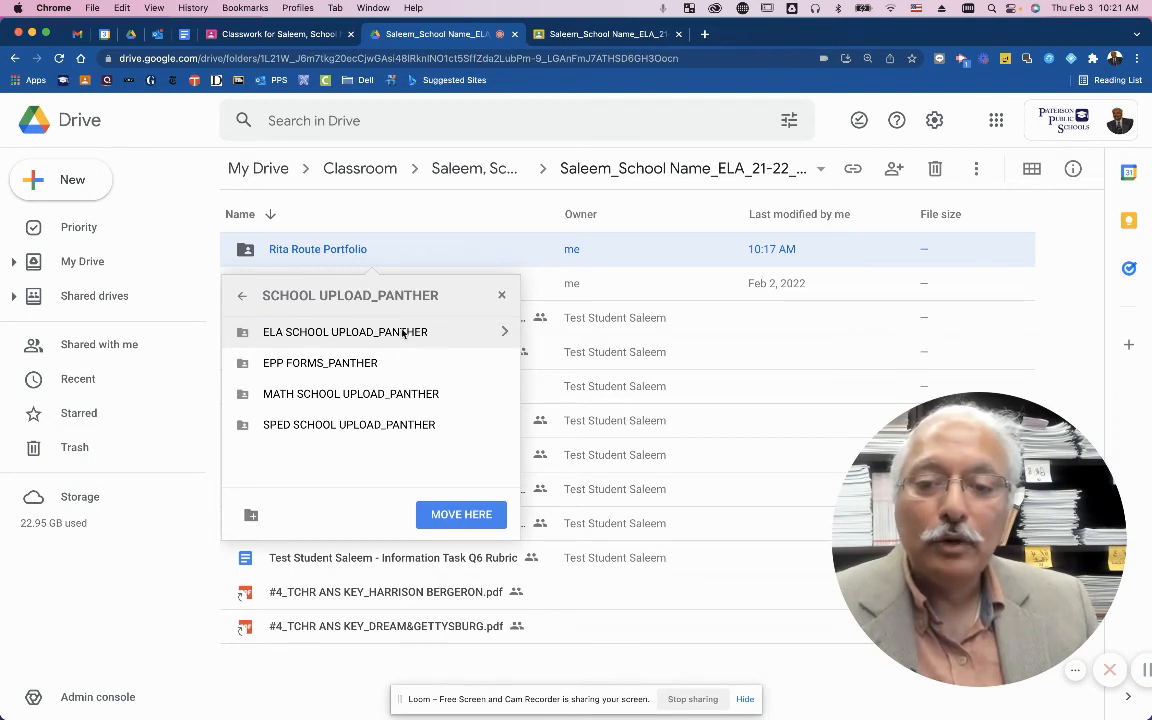
pyautogui.click(504, 334)
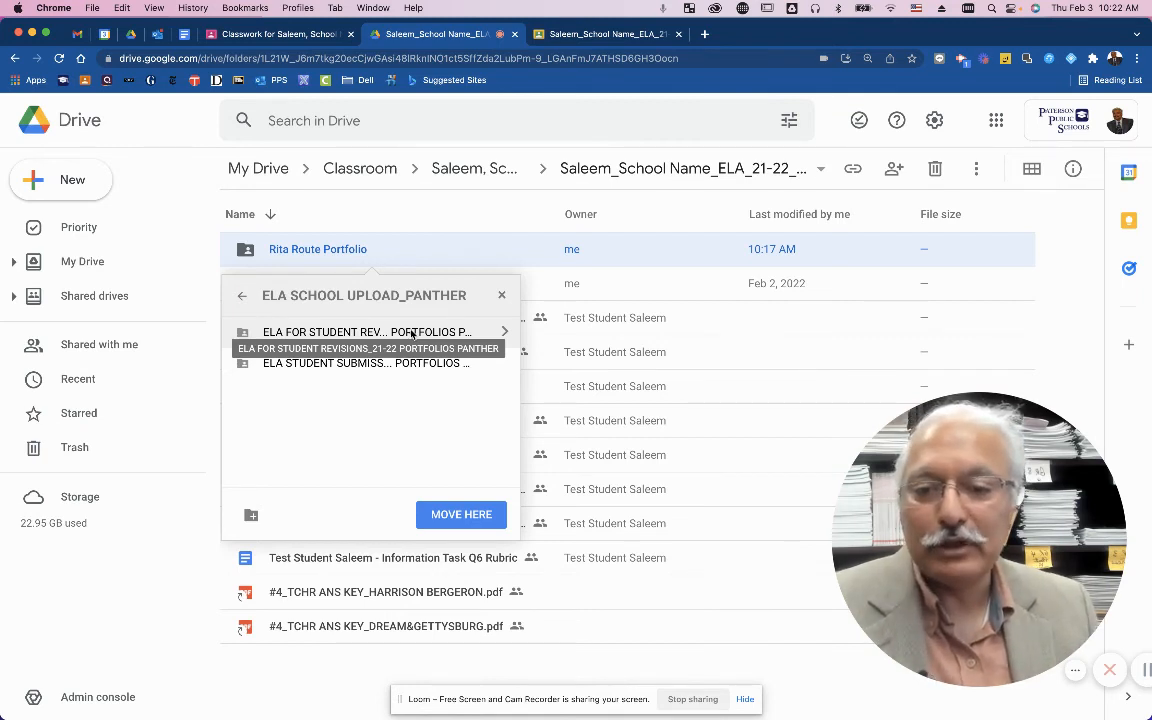
pyautogui.click(507, 365)
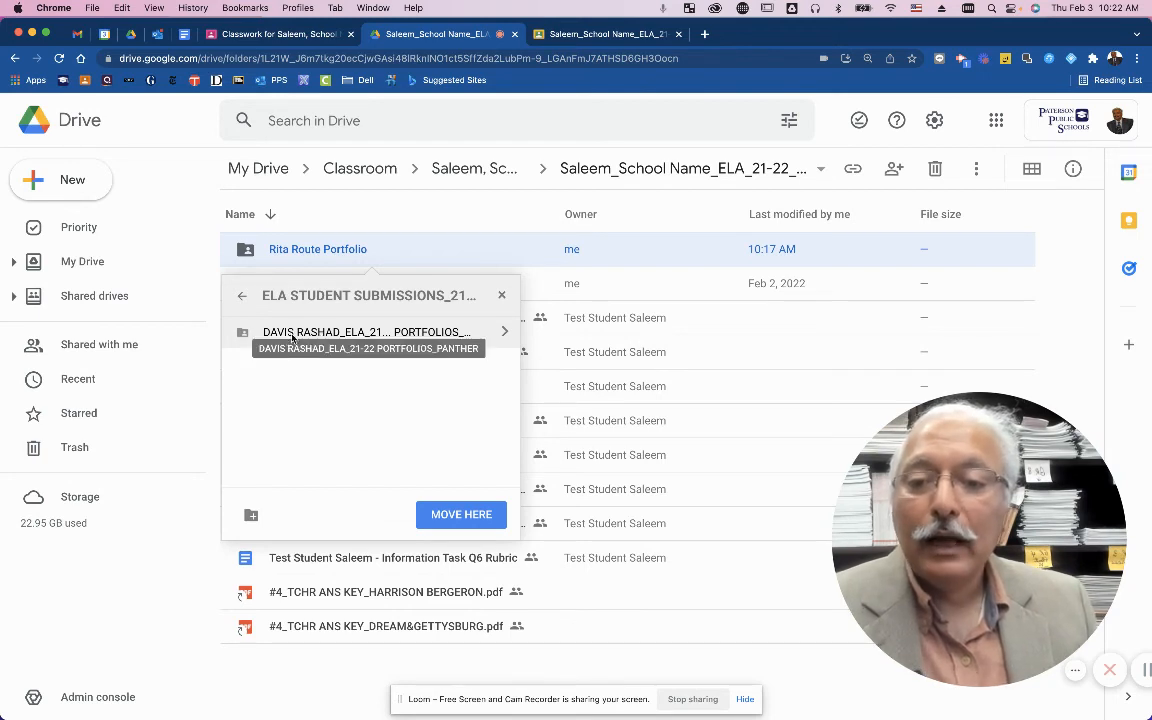
pyautogui.click(505, 333)
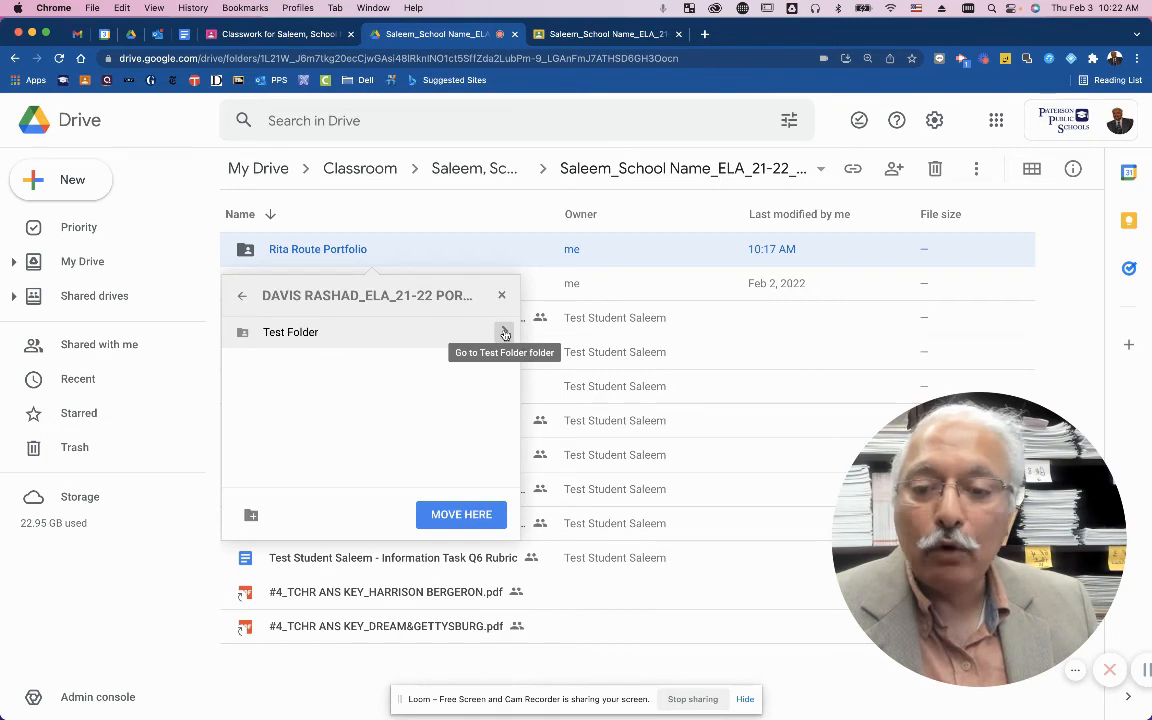
pyautogui.click(449, 515)
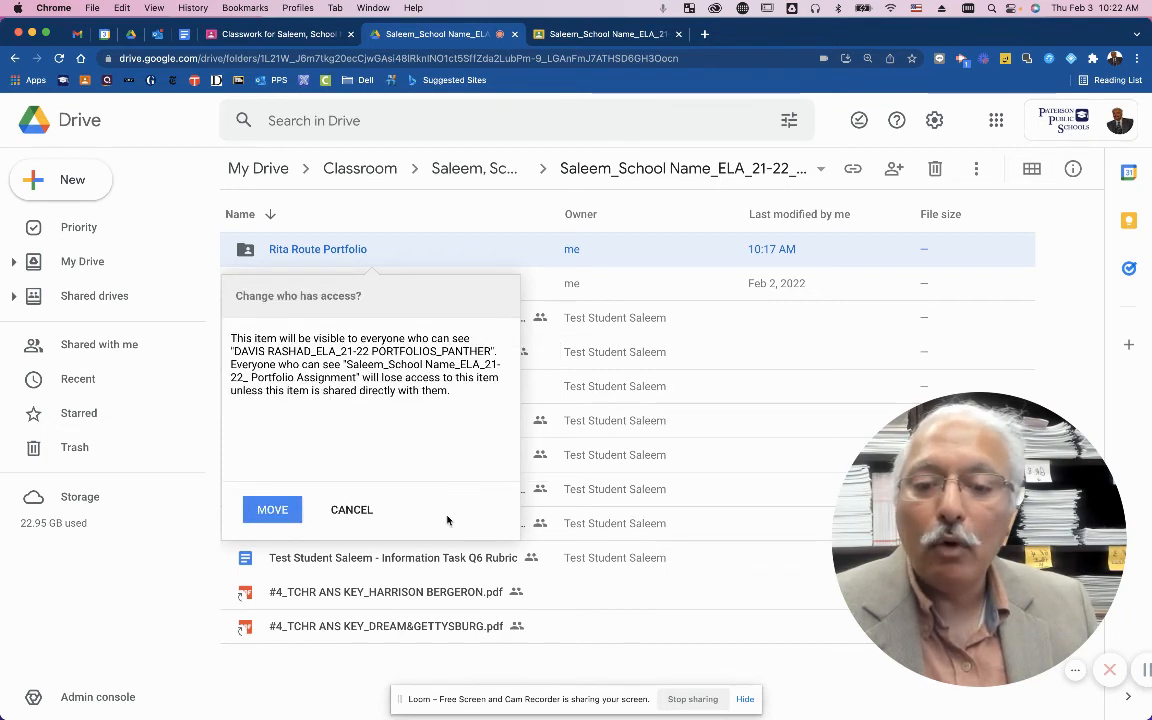
pyautogui.click(288, 516)
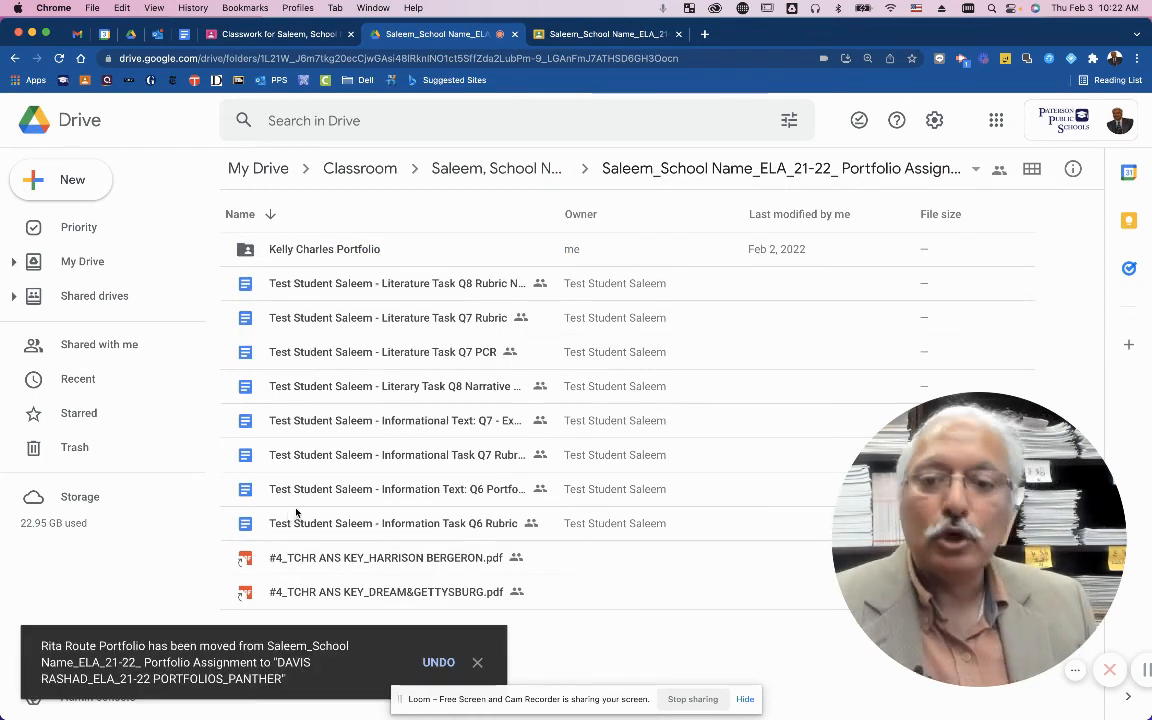
# Dismiss the remaining portfolio folder's context menu and go up to the Classroom folder listing Test Class and Sample Class.
pyautogui.rightClick(329, 251)
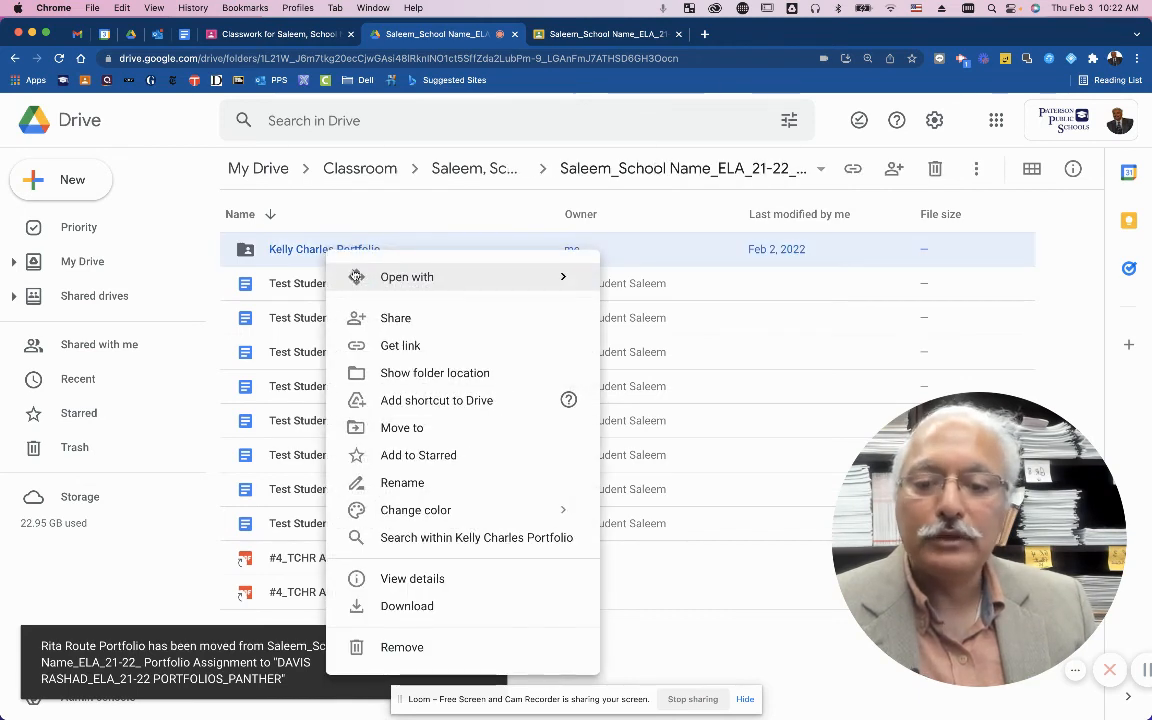
pyautogui.moveTo(356, 276)
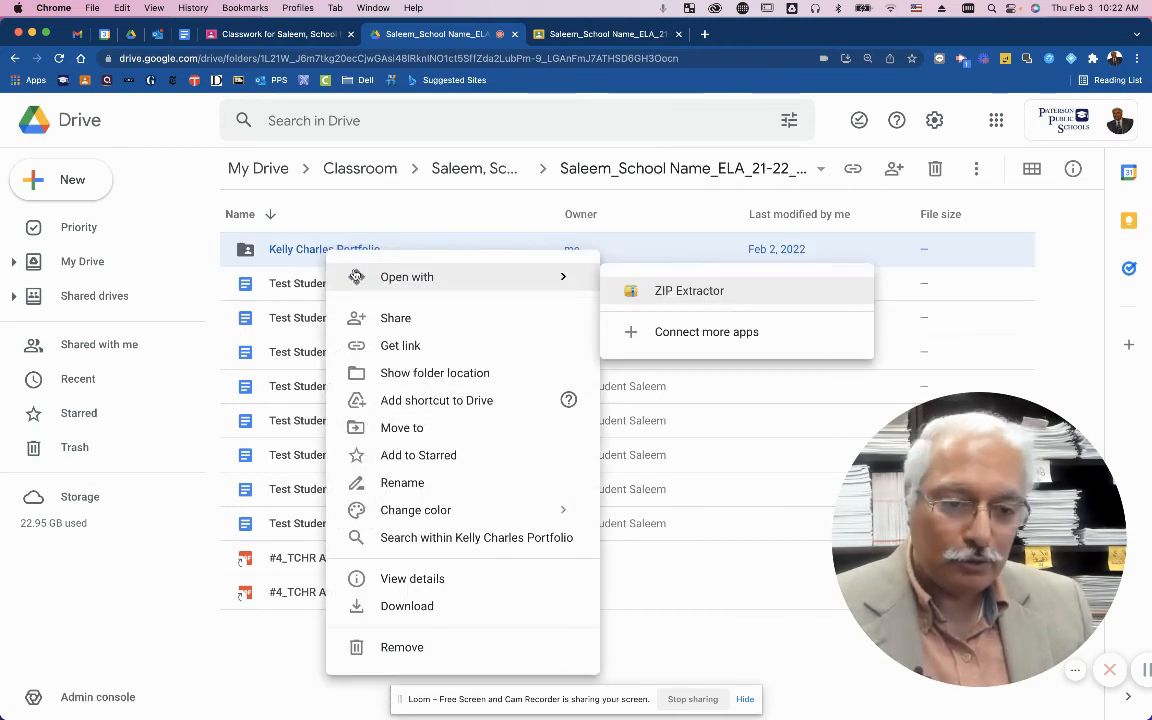
pyautogui.click(303, 249)
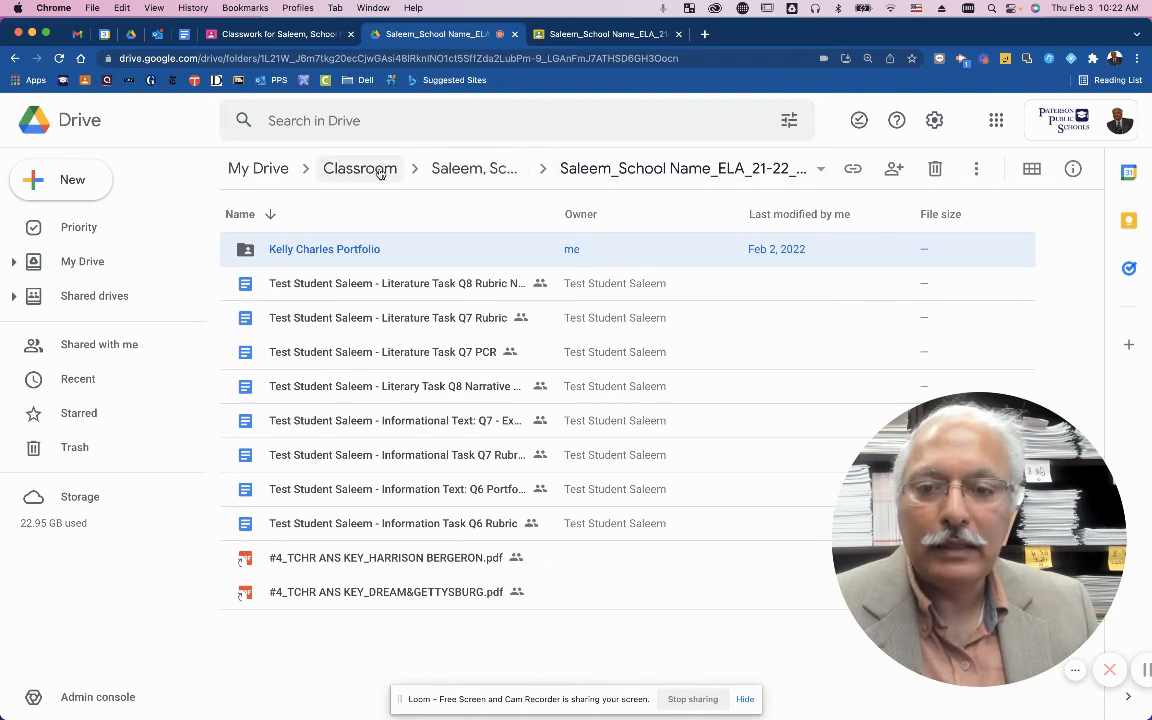
pyautogui.click(379, 172)
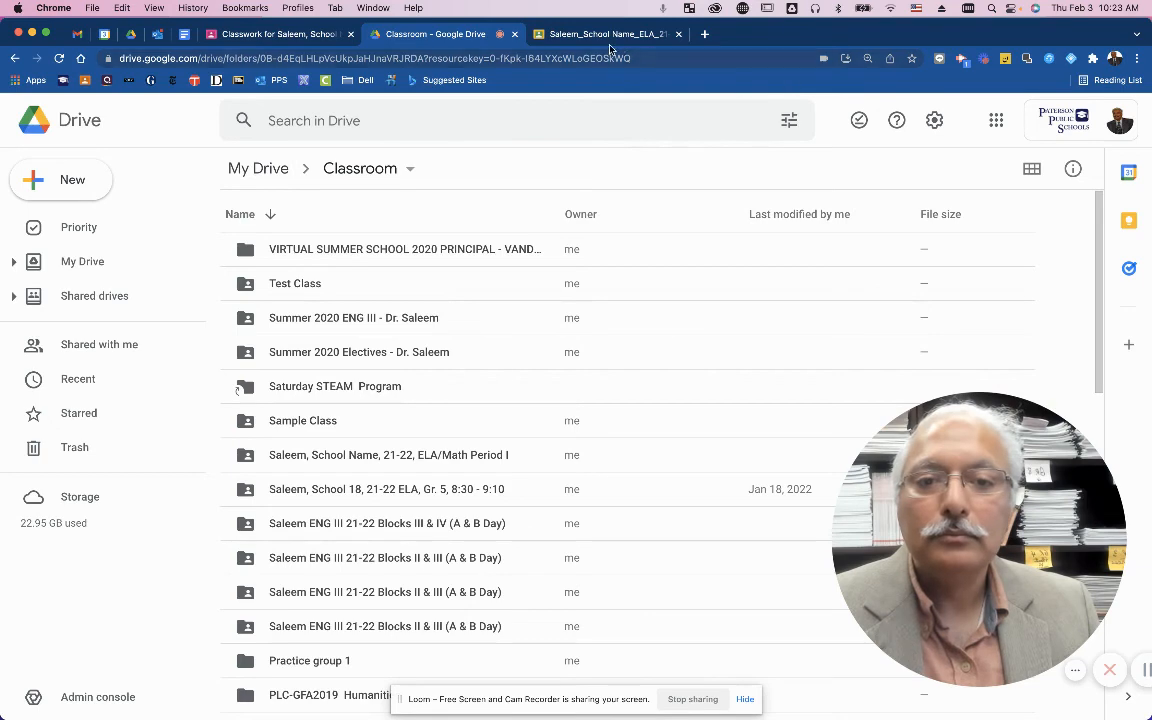
# From the Classwork page, open the class Drive folder's ELA Portfolio Assignment folder and select the remaining portfolio folder.
pyautogui.click(548, 37)
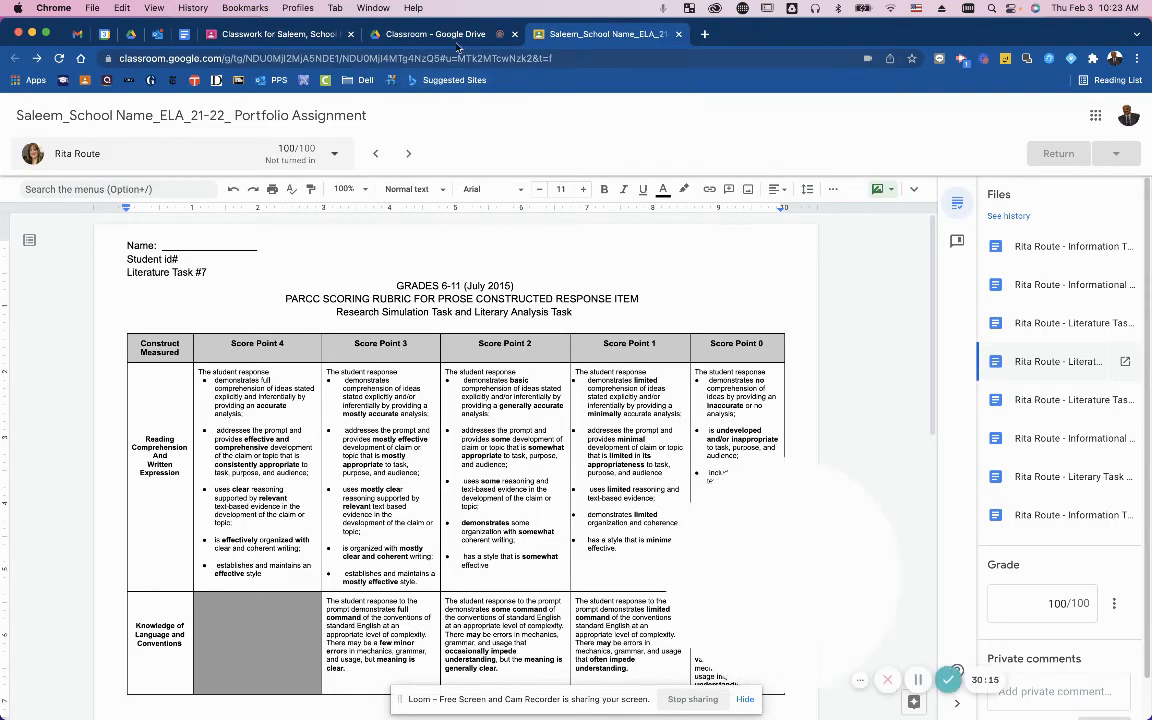
pyautogui.click(293, 38)
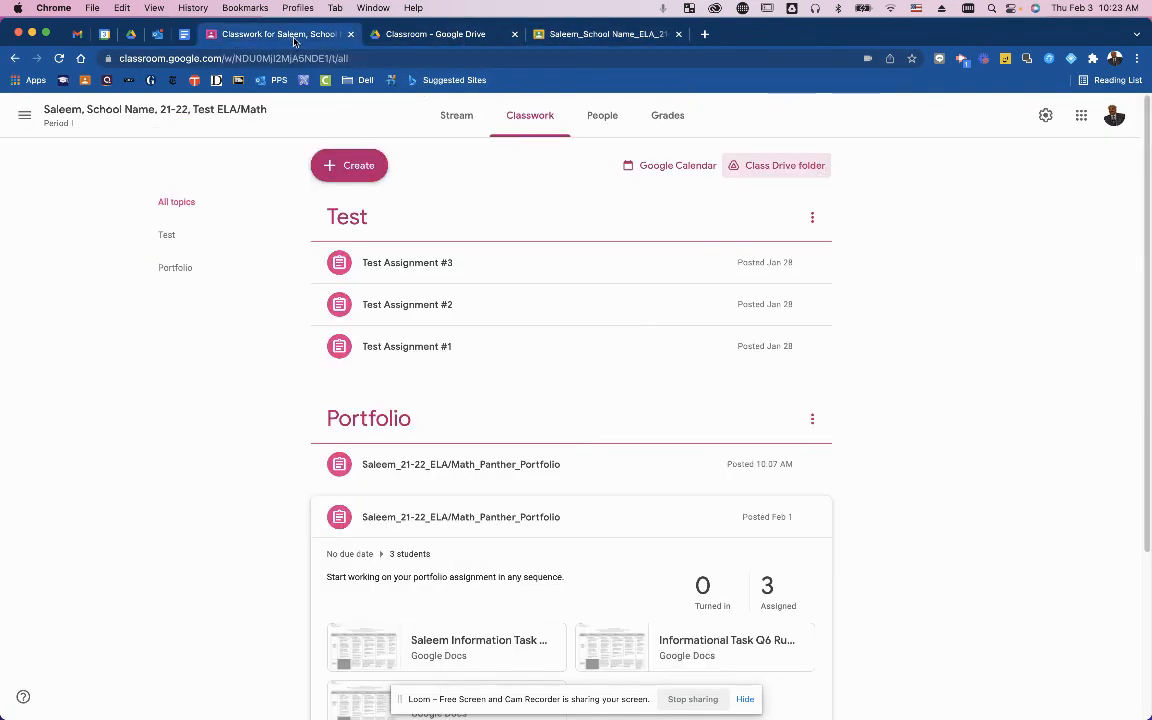
pyautogui.click(771, 165)
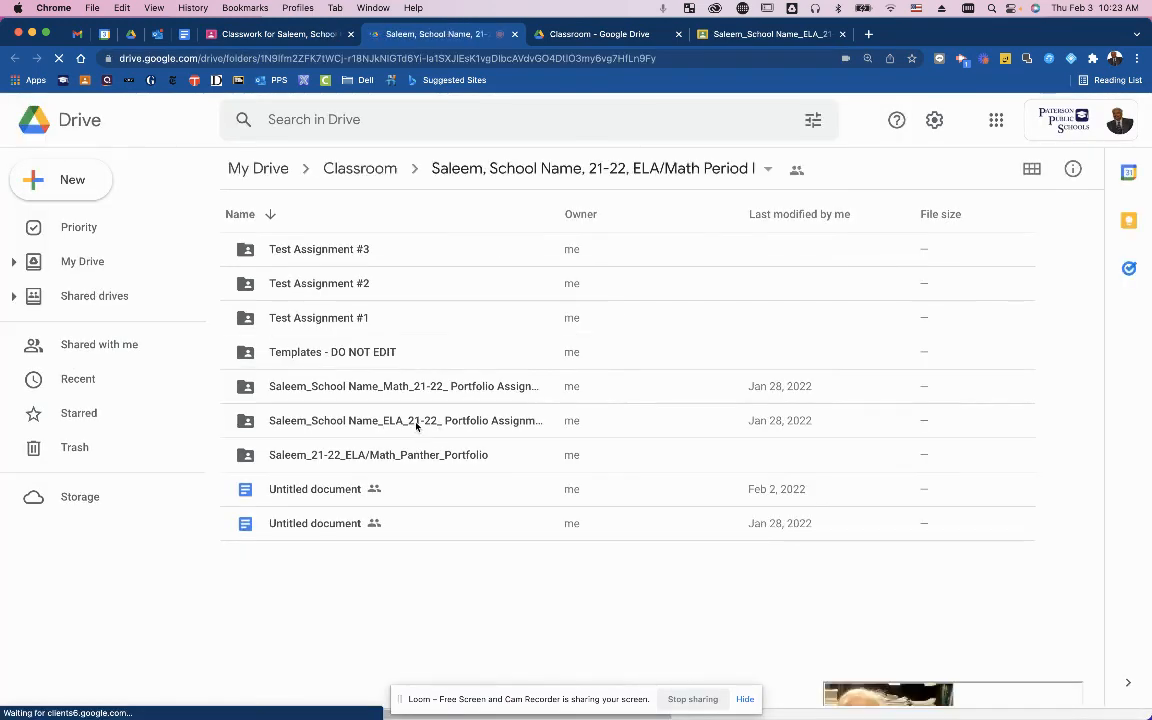
pyautogui.doubleClick(416, 422)
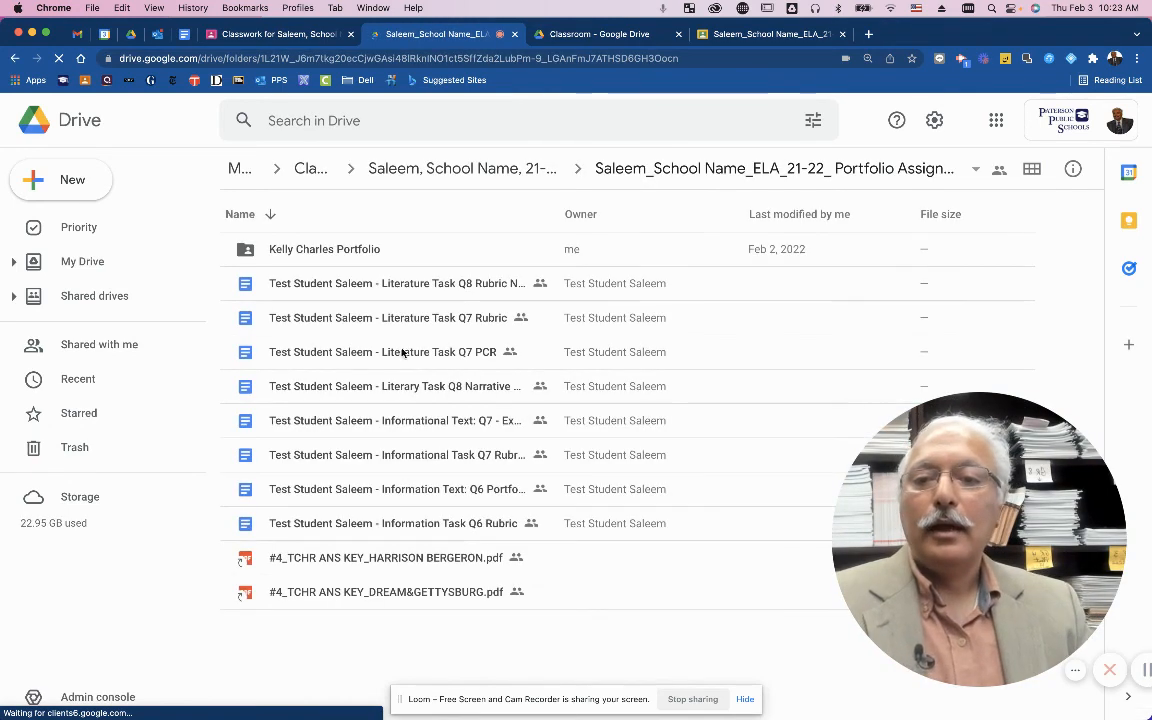
pyautogui.click(366, 250)
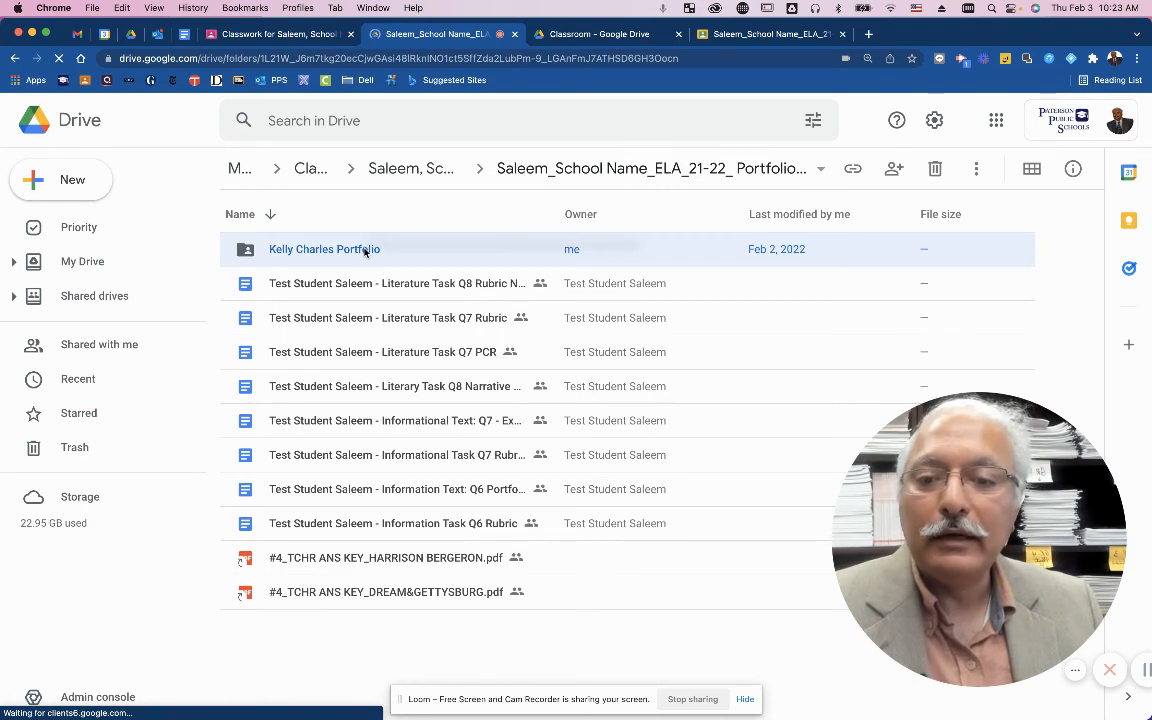
# Start moving the remaining portfolio folder, browsing up to My Drive's top level to find SCHOOL UPLOAD_PANTHER.
pyautogui.rightClick(365, 251)
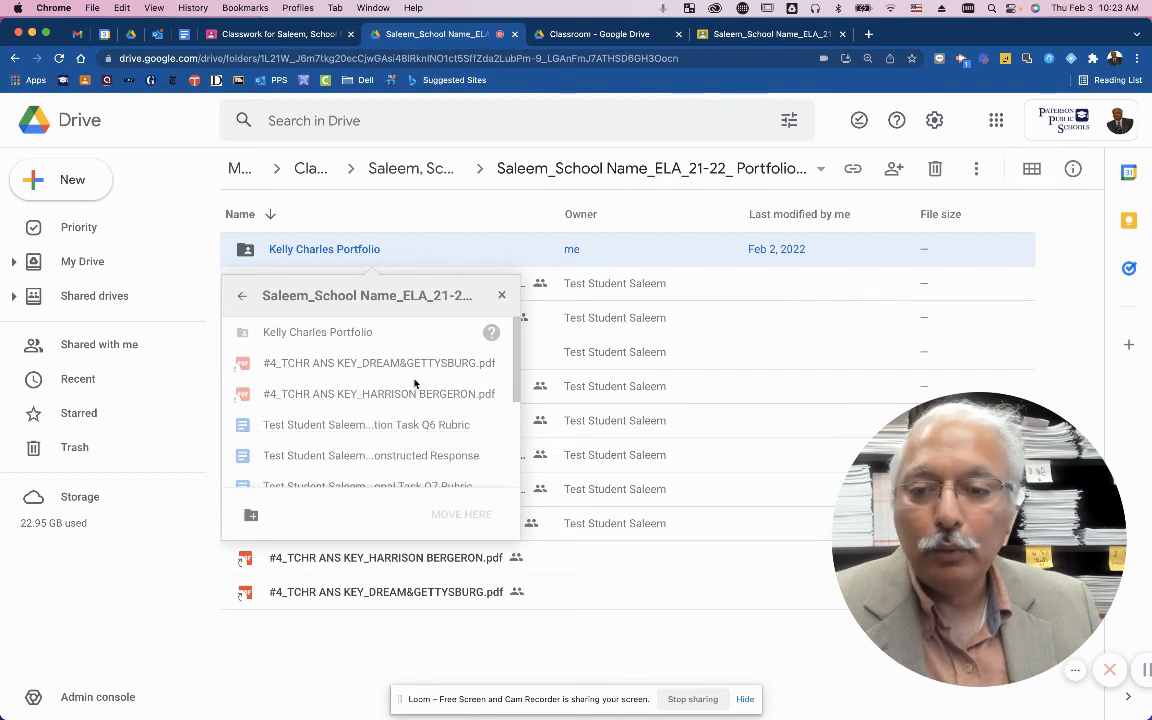
pyautogui.click(242, 297)
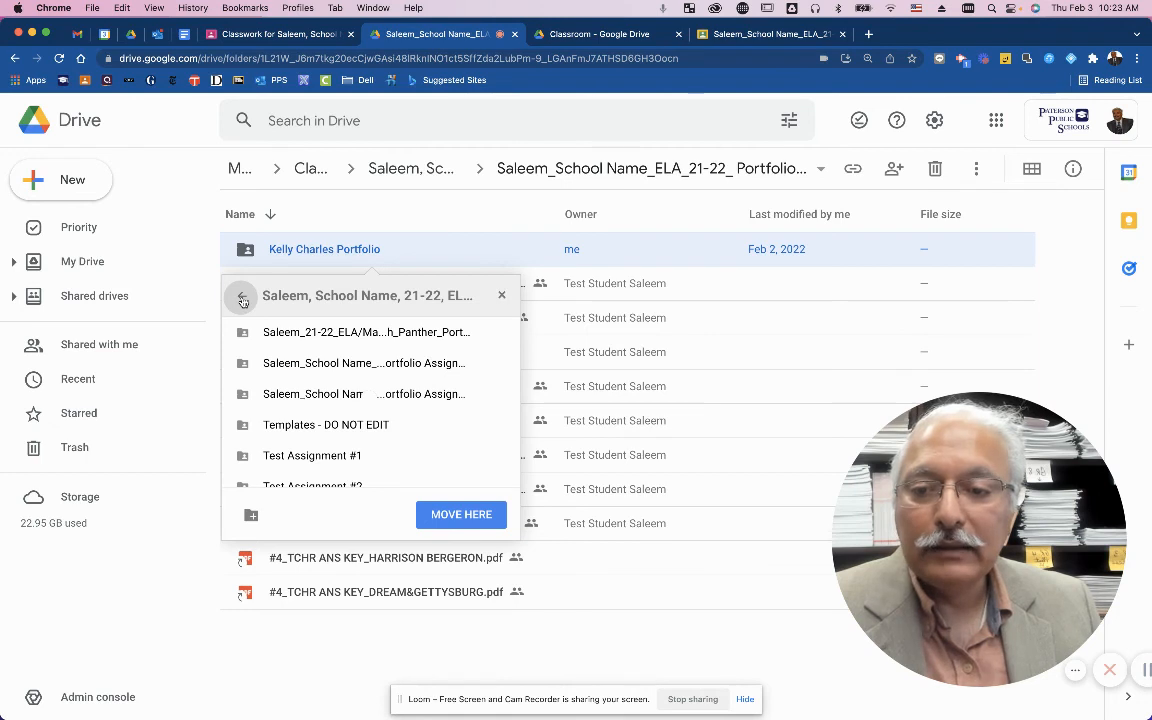
pyautogui.click(242, 298)
pyautogui.click(242, 298)
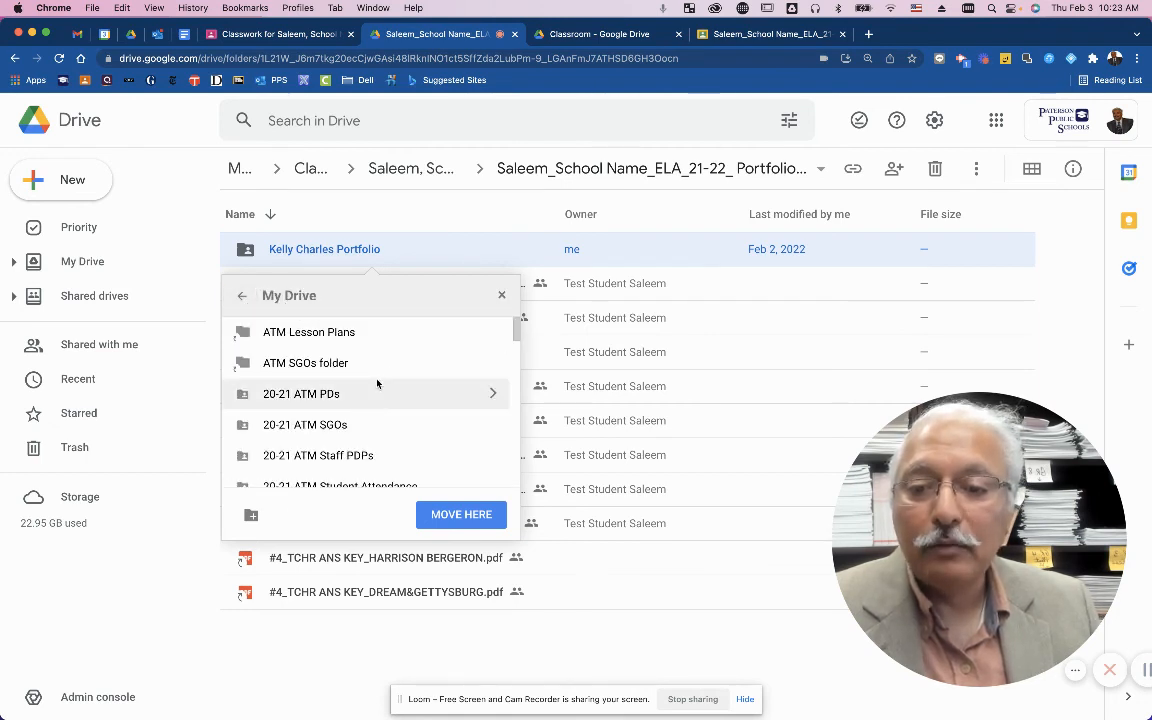
pyautogui.scroll(-5, 378, 388)
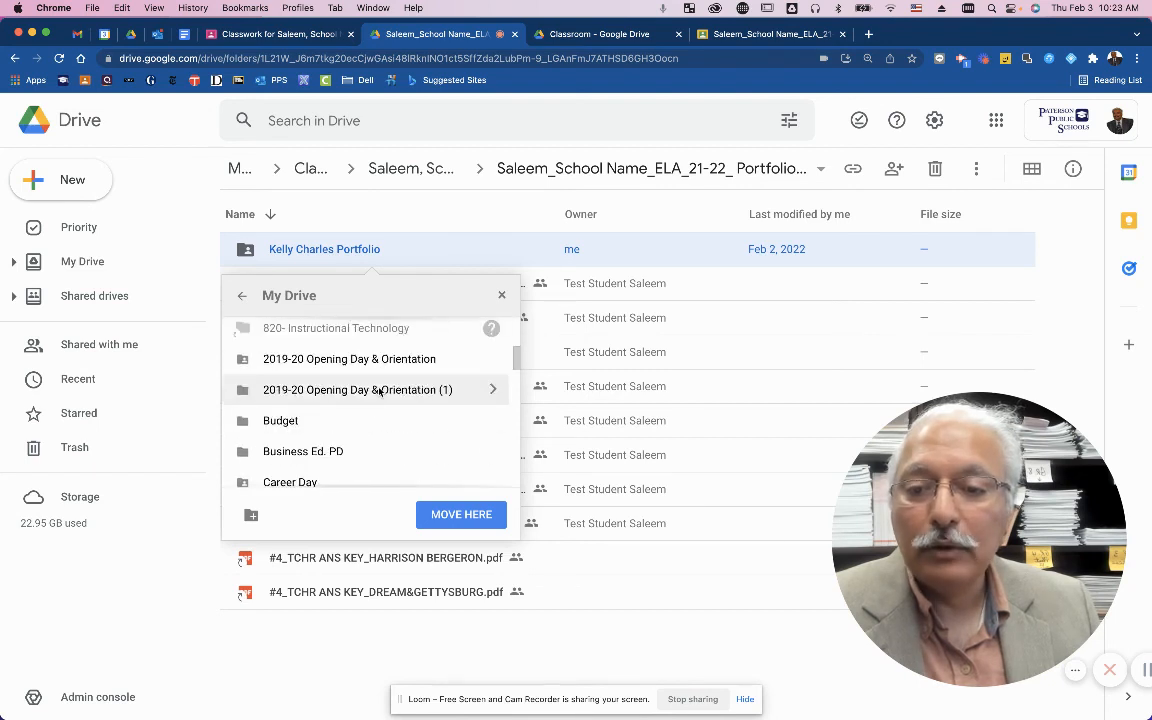
pyautogui.scroll(-10, 379, 389)
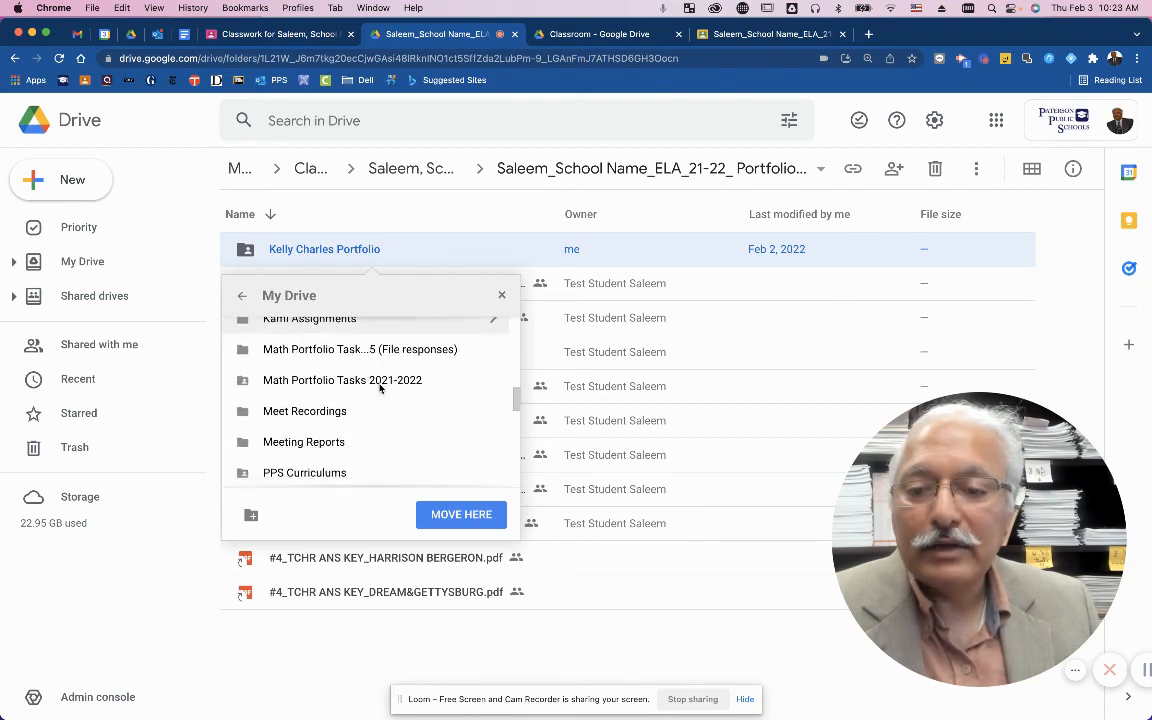
pyautogui.scroll(-5, 379, 389)
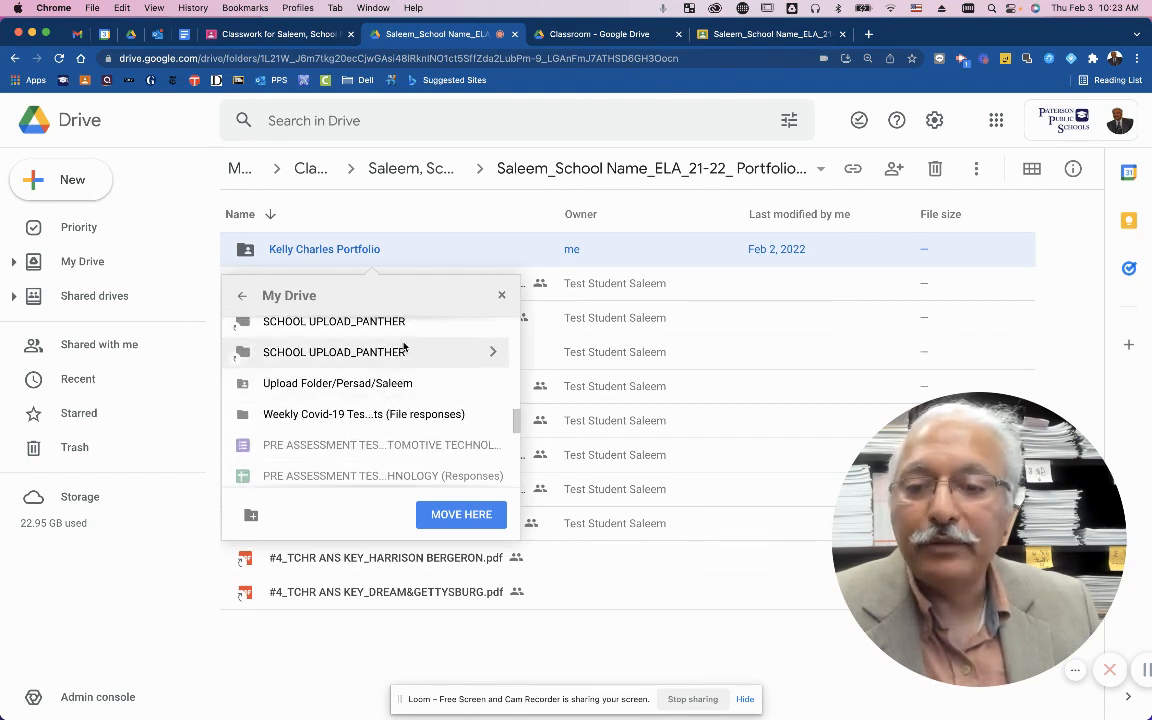
# Move the remaining folder into SCHOOL UPLOAD_PANTHER > ELA > ELA STUDENT SUBMISSIONS > teacher's portfolios folder, then return to Classwork.
pyautogui.click(497, 327)
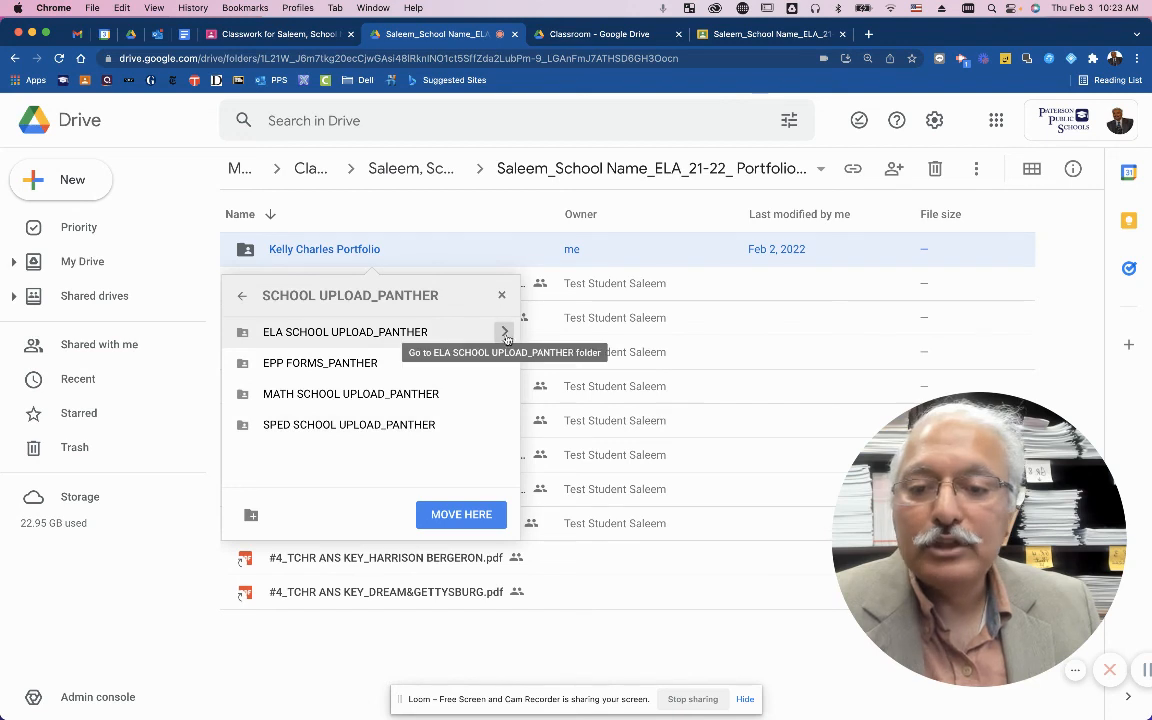
pyautogui.click(505, 334)
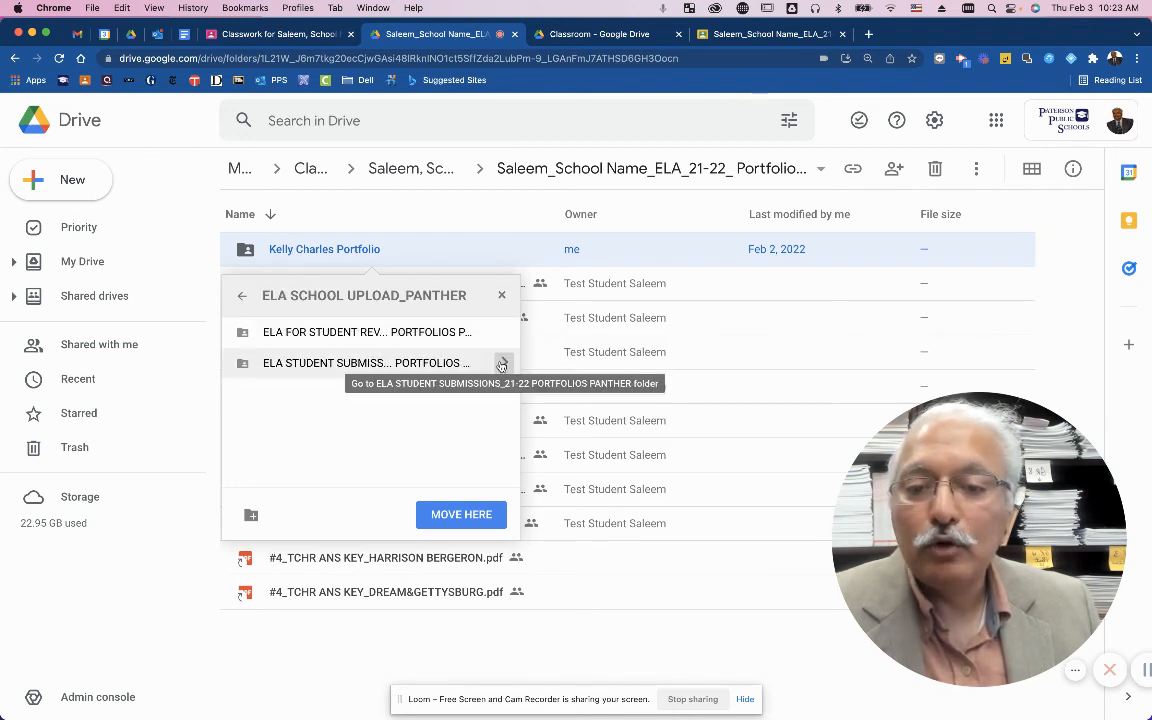
pyautogui.click(505, 365)
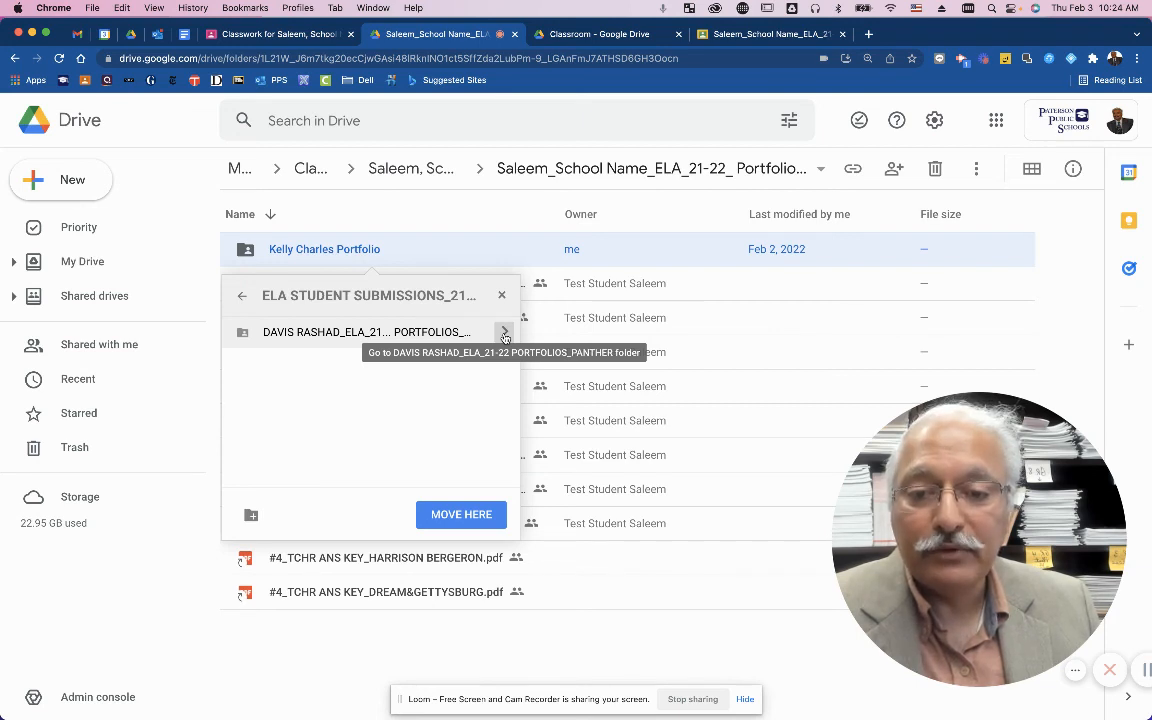
pyautogui.click(505, 334)
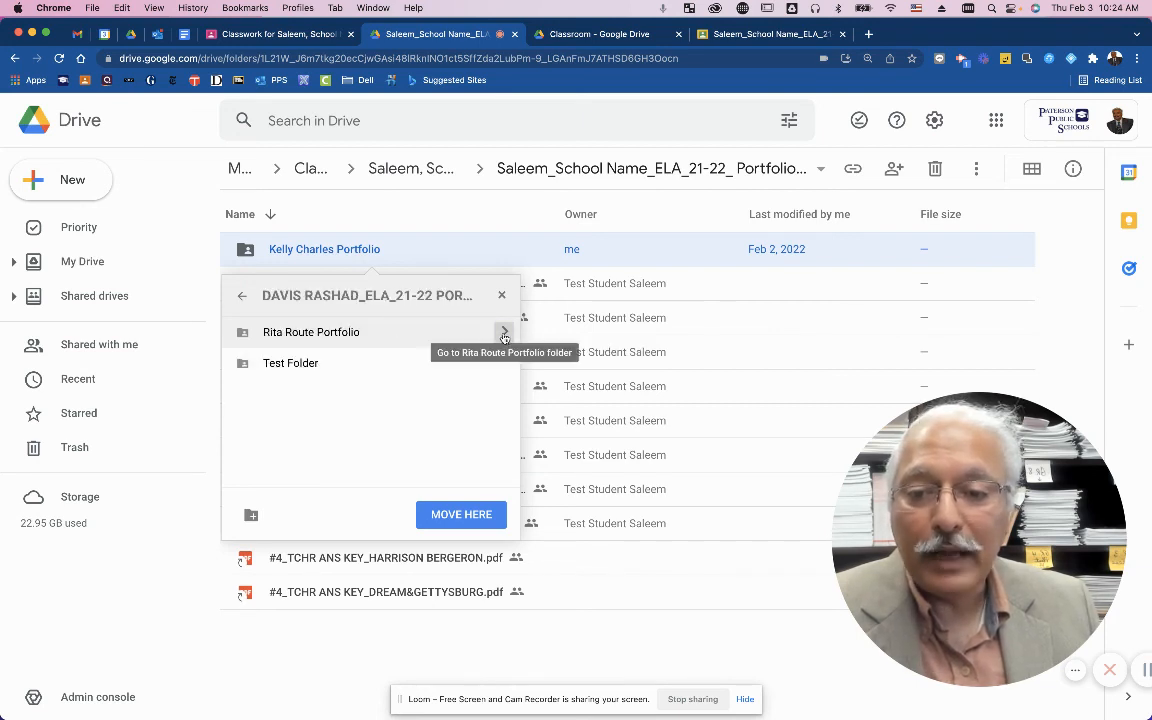
pyautogui.click(450, 516)
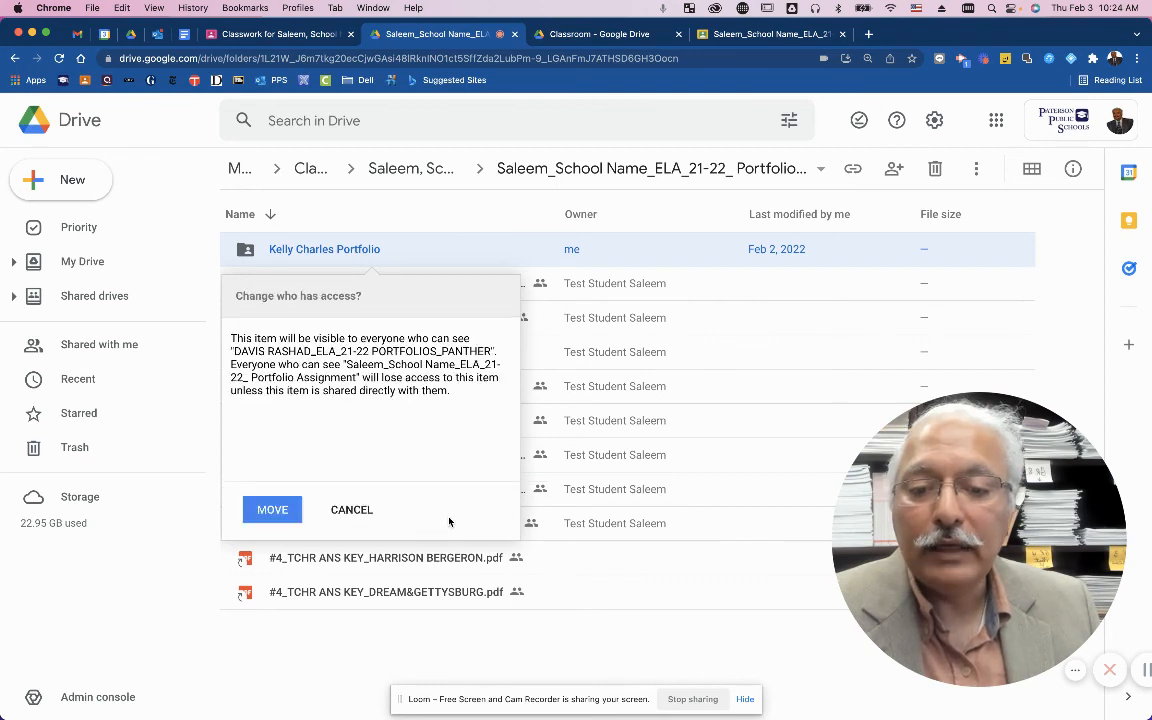
pyautogui.click(271, 511)
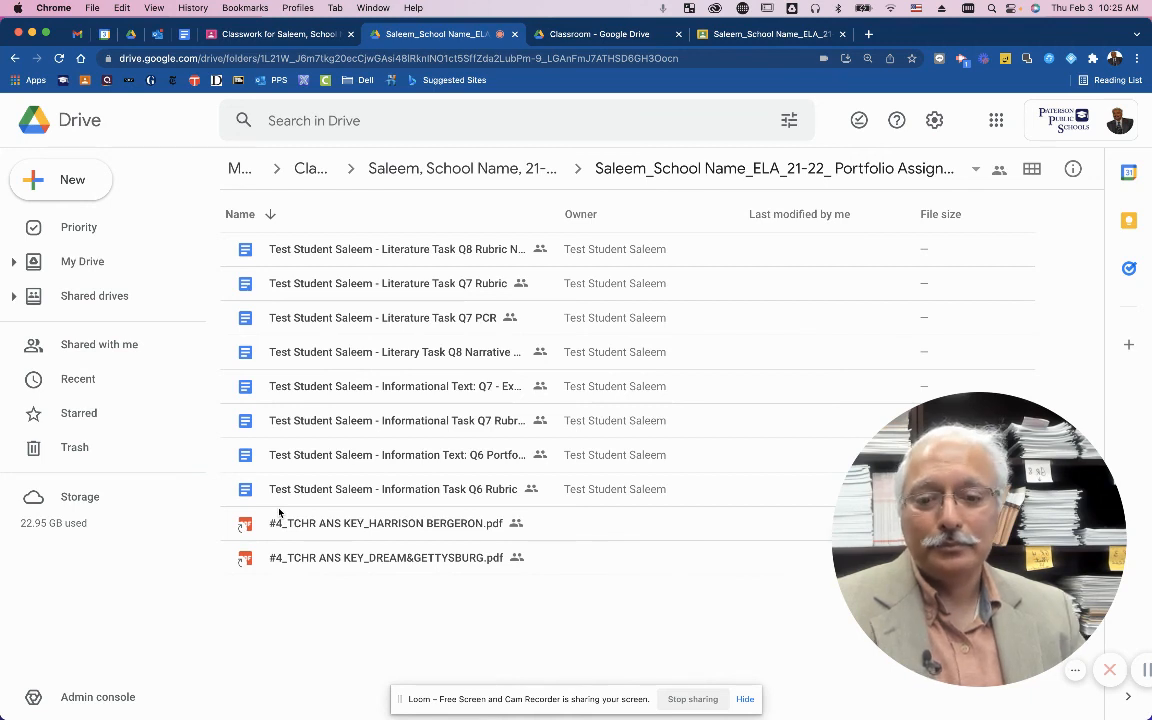
pyautogui.click(276, 34)
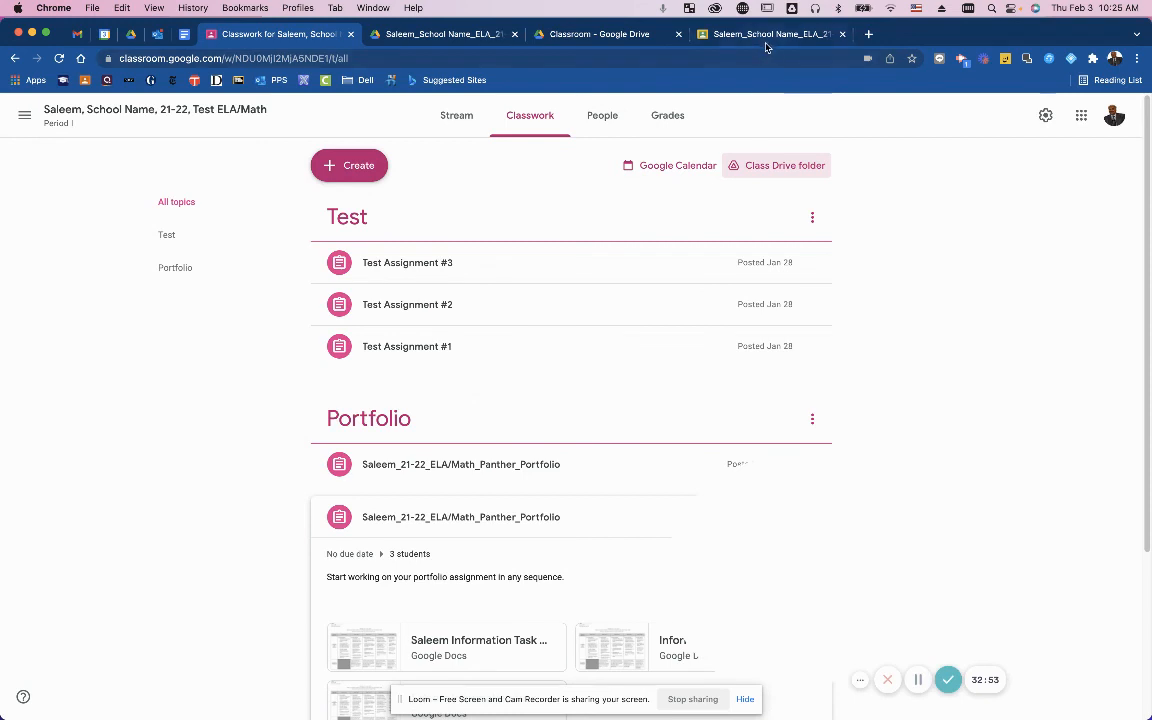